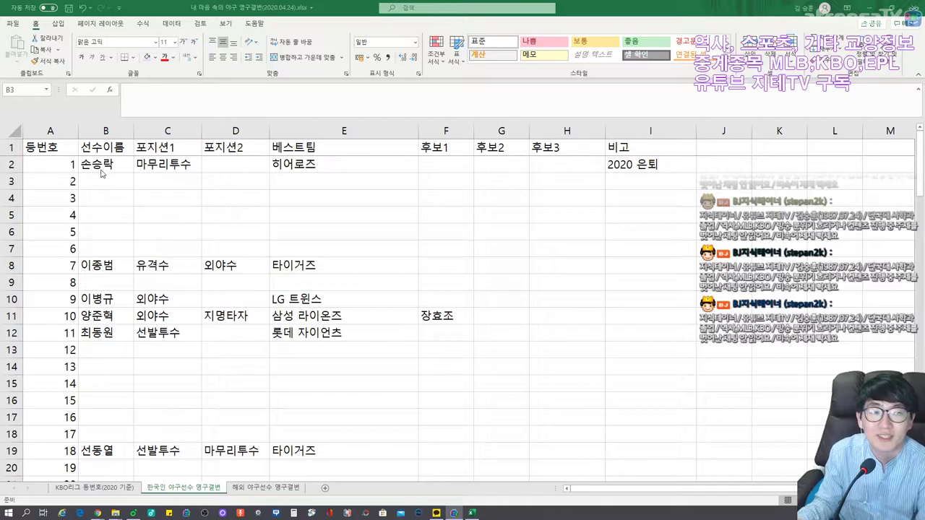
Look over the Korean players' retired-number list down to about number 31 and examine the entry for number 1
left_click(102, 170)
scroll(102, 169, "down", 1)
scroll(362, 318, "down", 19)
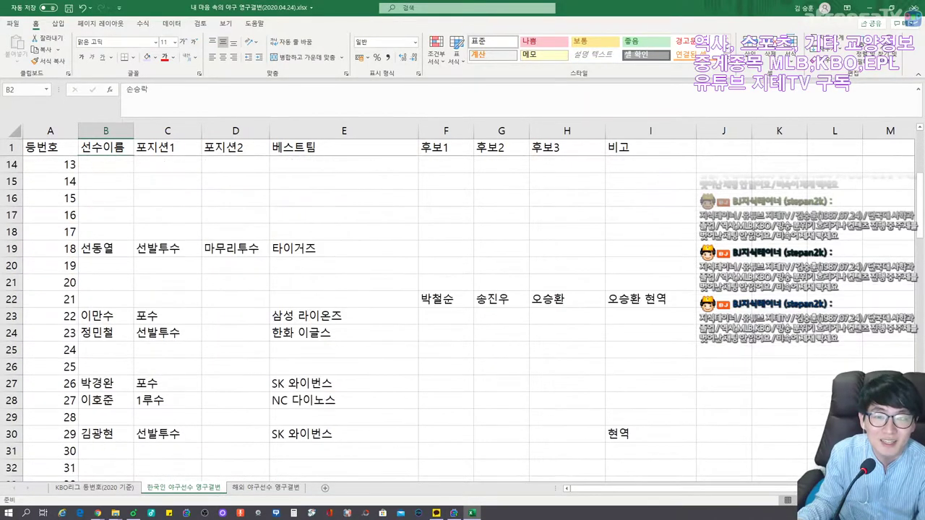
scroll(362, 318, "up", 19)
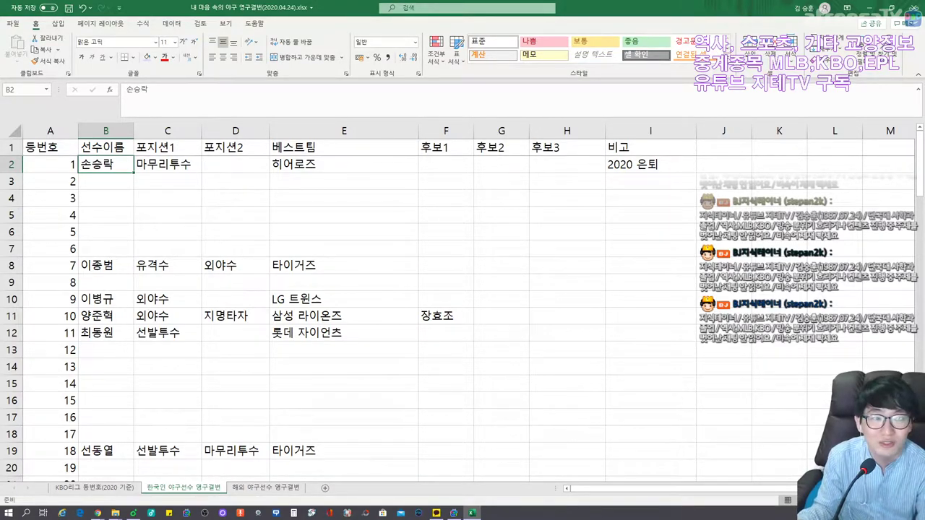
left_click(106, 182)
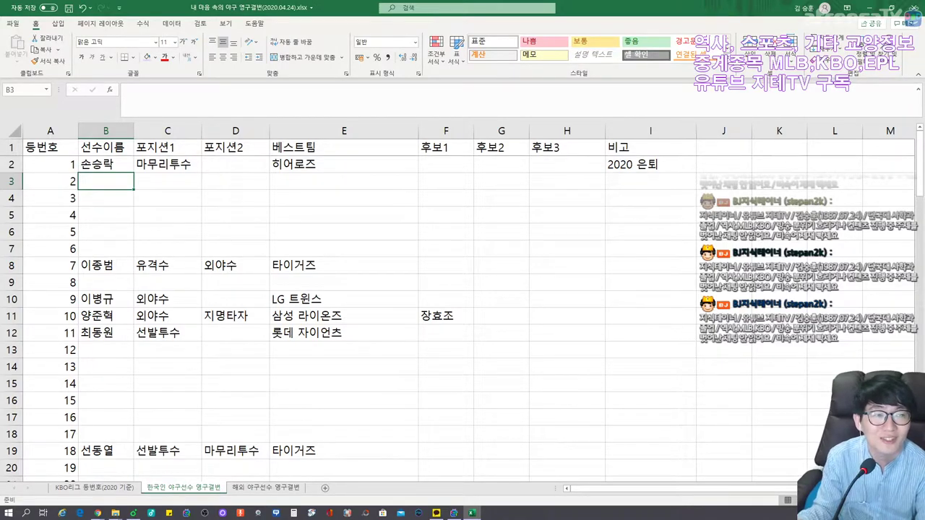
left_click(106, 164)
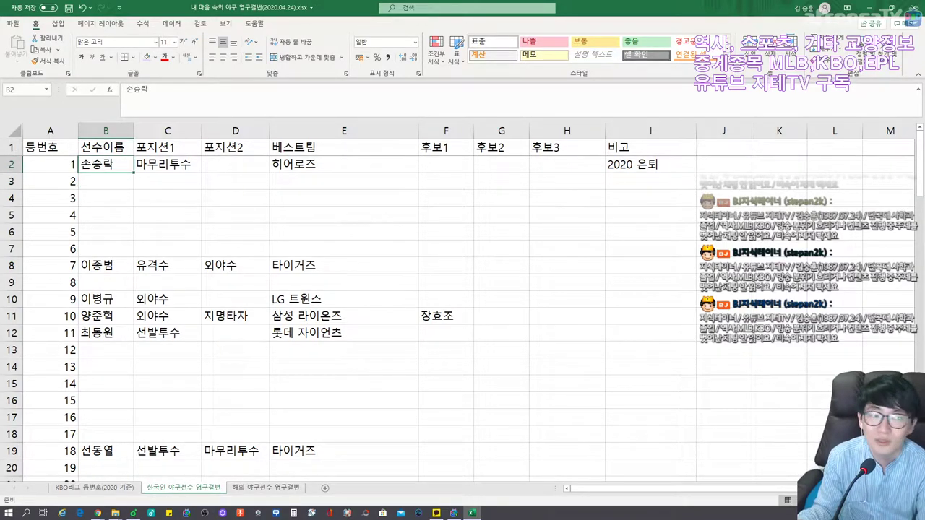
Examine the player entries for jersey numbers 7 to 10, including the first candidate listed for number 10
left_click(106, 265)
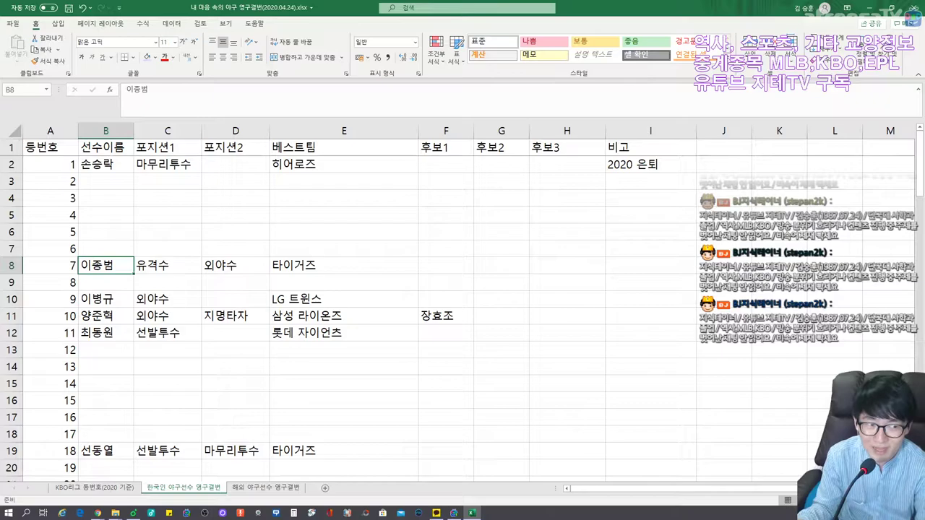
key("Down")
key("Down")
key("Down")
key("Right")
key("Right")
key("Right")
key("Right")
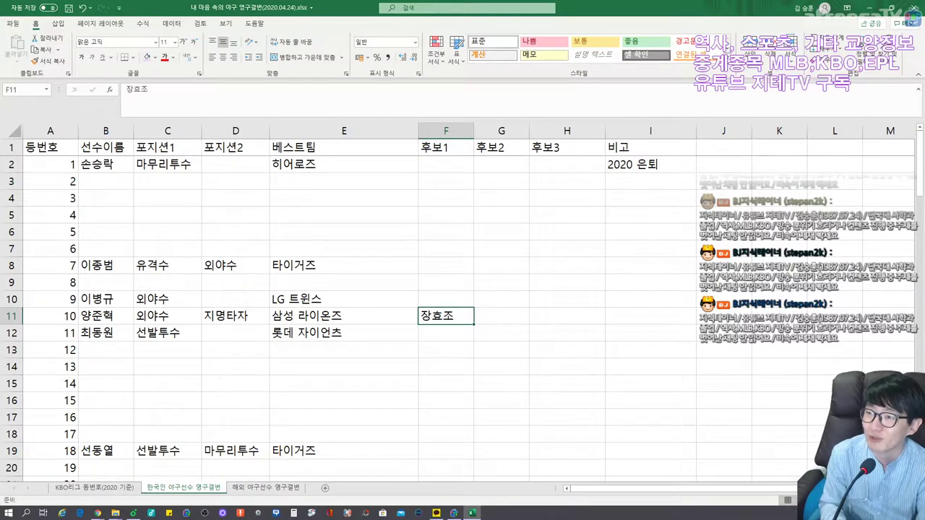
Review the player names, positions and best teams for jersey numbers 11 through 27
key("Left")
key("Left")
key("Left")
key("Left")
key("Down")
key("Down")
key("Down")
key("Down")
key("Down")
key("Down")
key("Down")
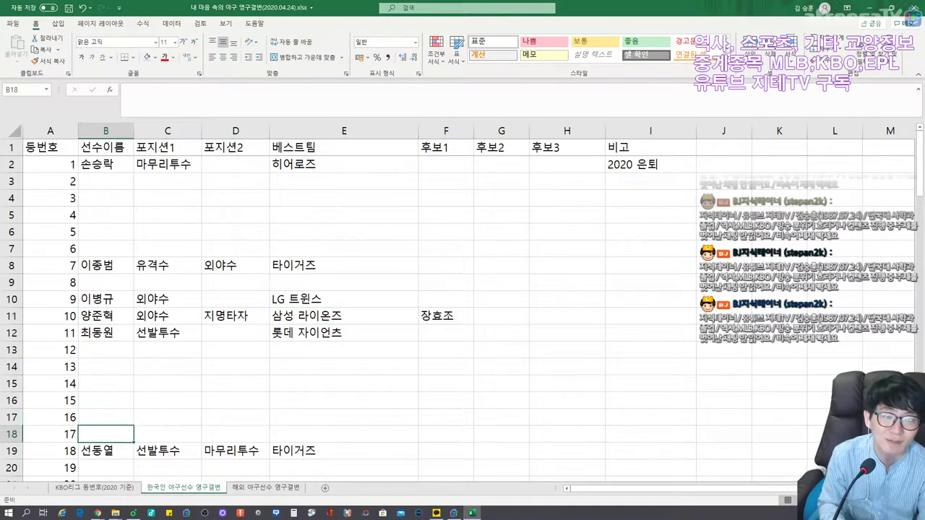
key("Down")
key("Down")
key("Down")
key("Down")
key("Down")
key("Down")
key("Down")
key("Down")
key("Down")
key("Down")
key("Up")
key("Up")
key("Up")
key("Up")
key("Up")
key("Down")
key("Down")
key("Down")
key("Down")
key("Down")
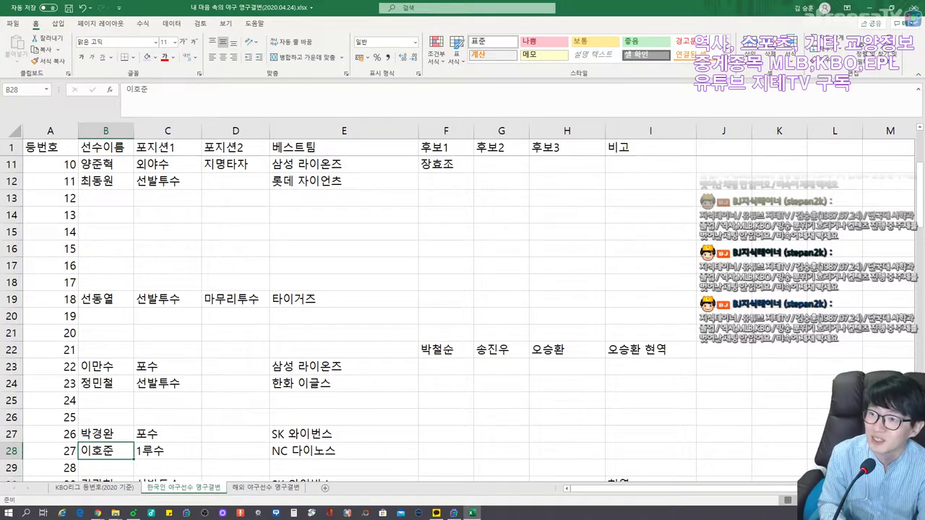
Review the player entries and remarks for jersey numbers 28 through 39
key("Down")
key("Down")
key("Down")
key("Down")
key("Down")
key("Down")
key("Up")
key("Up")
key("Up")
key("Up")
key("Down")
key("Down")
key("Down")
key("Down")
key("Down")
key("Down")
key("Down")
key("Down")
key("Down")
key("Down")
key("Down")
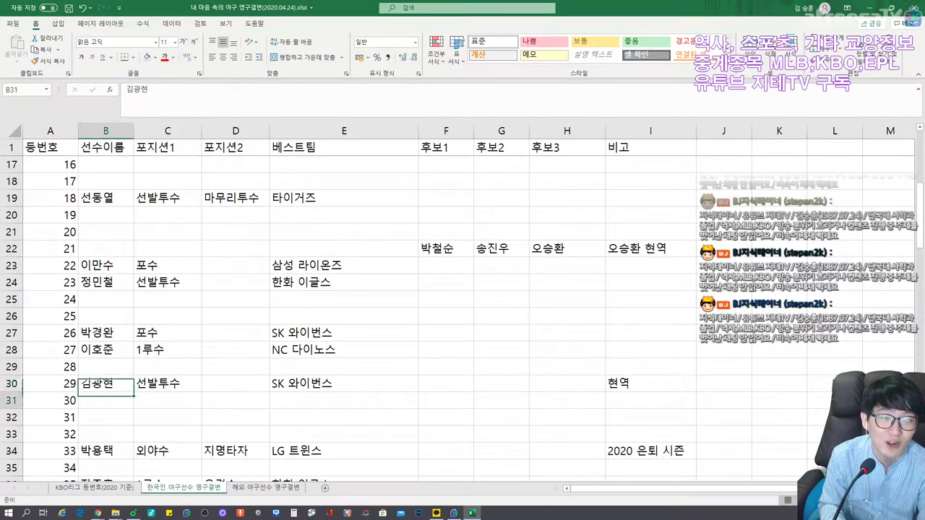
key("Down")
key("Up")
key("Up")
key("Up")
key("Up")
key("Up")
key("Up")
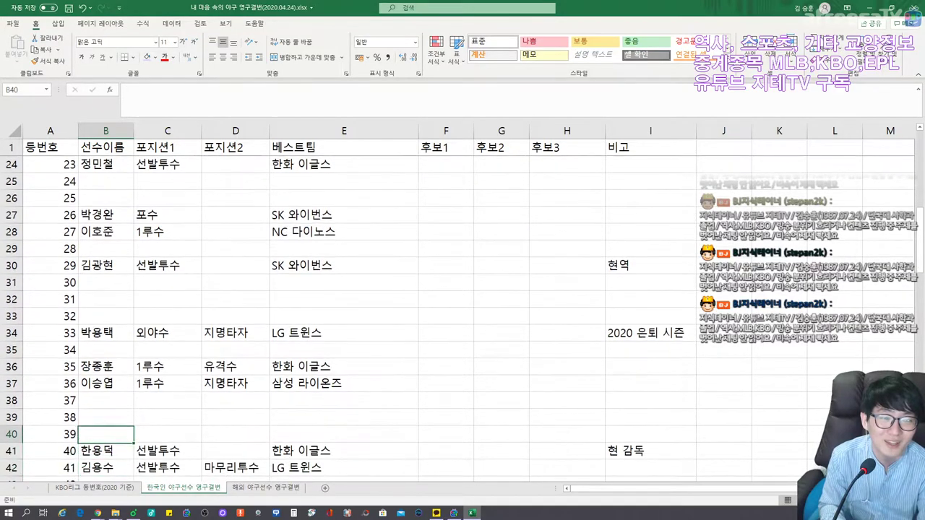
Review the player entries and remarks for jersey numbers 40 through 47
key("Down")
key("Down")
key("Down")
key("Down")
key("Down")
key("Down")
key("Down")
key("Down")
key("Up")
key("Up")
key("Down")
key("Down")
key("Down")
key("Down")
key("Down")
key("Down")
key("Down")
key("Down")
key("Down")
key("Up")
key("Up")
key("Up")
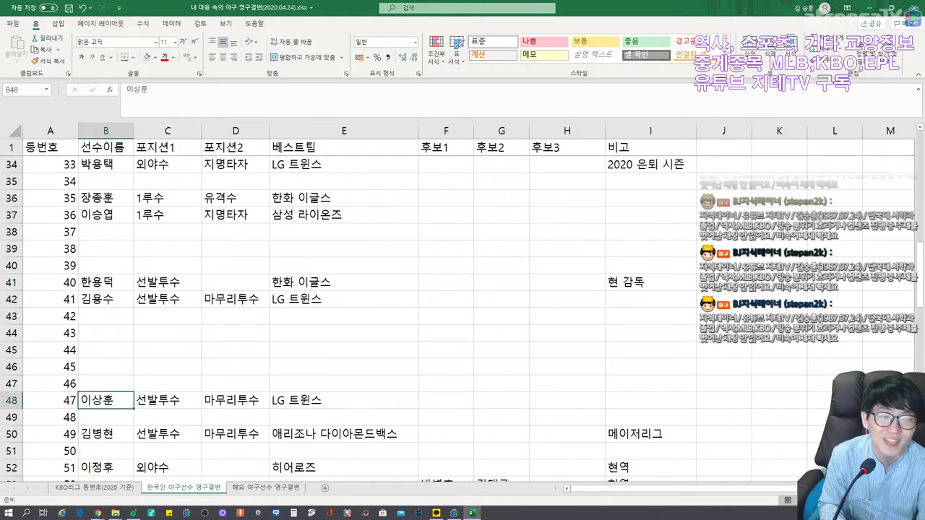
Examine the entries for jersey numbers 48 through 53, including the candidates and remarks for number 52
key("Down")
key("Down")
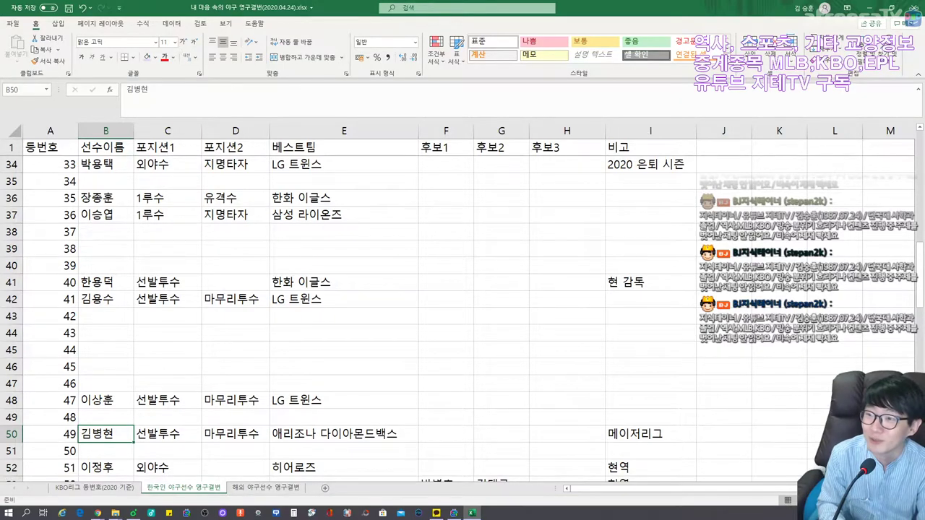
key("Down")
key("Down")
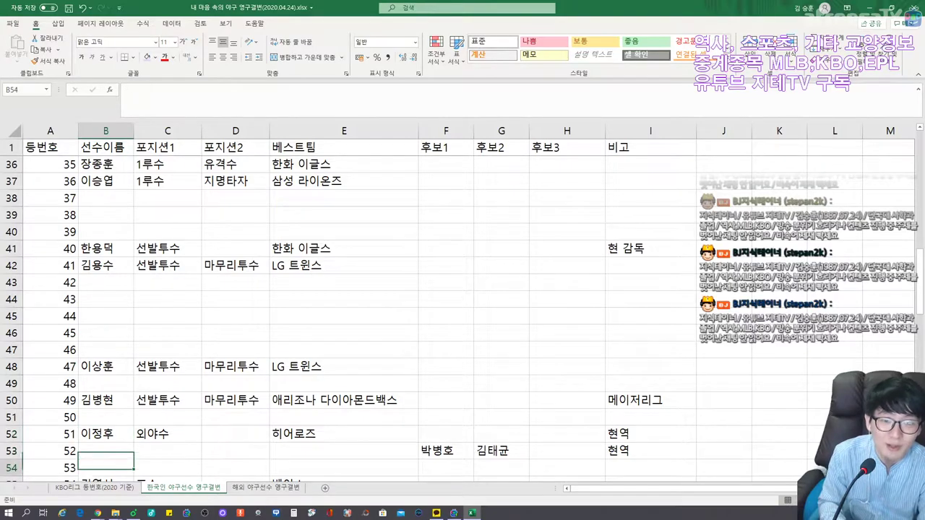
key("Down")
key("Down")
key("Down")
key("Down")
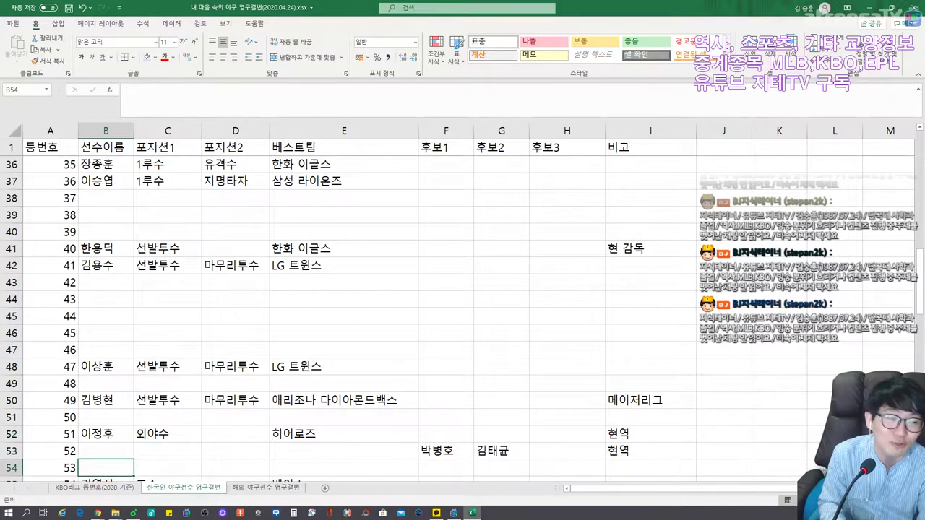
Review the retired-number entries from number 54 through 68, including the major-league player at number 61
key("ctrl+Down")
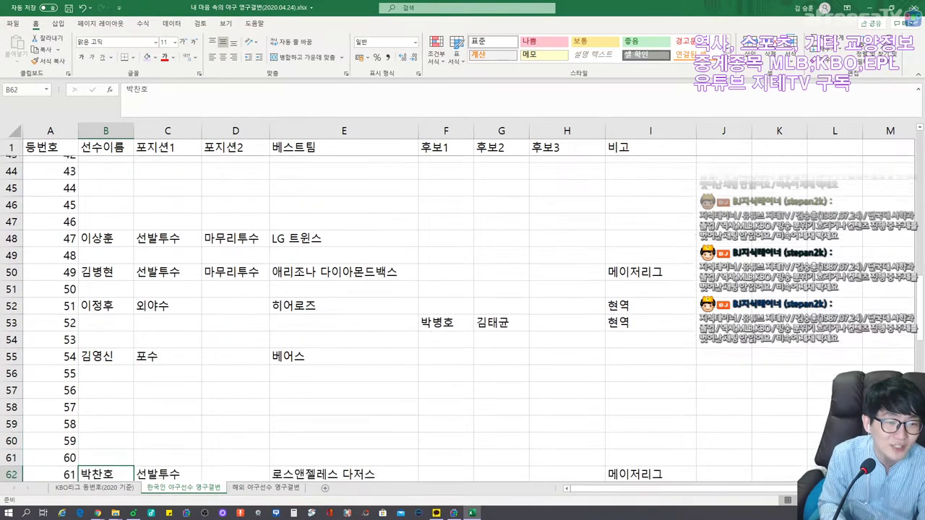
key("Down")
key("Up")
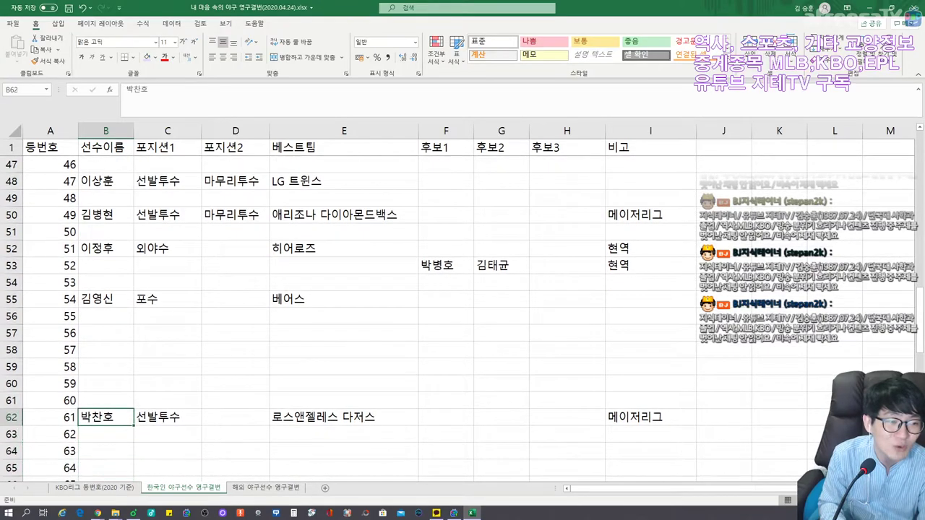
key("Down")
key("Down")
key("Down")
key("Down")
key("Down")
key("Down")
key("Down")
key("Down")
key("Down")
key("Down")
key("Down")
key("Down")
key("Down")
key("Down")
key("Down")
key("Down")
key("Down")
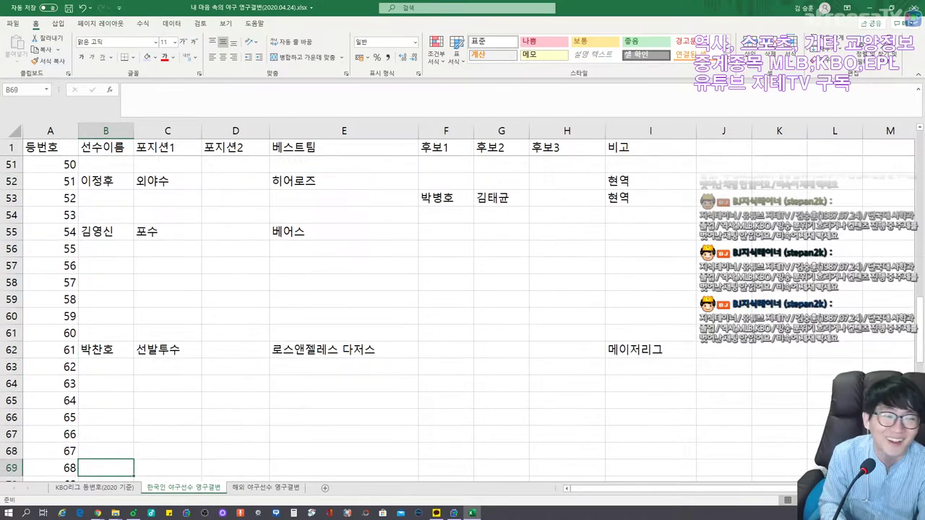
Check the player-name column for jersey numbers 69 through 92
key("Down")
key("Down")
key("Down")
key("Down")
key("Down")
key("Down")
key("Down")
key("Down")
key("Down")
key("Down")
key("Down")
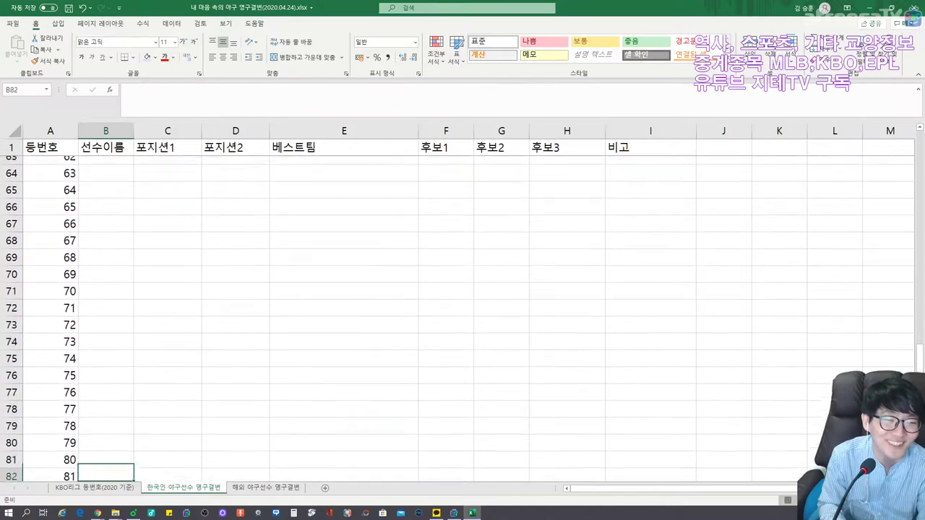
key("Down")
key("Down")
key("Down")
key("Down")
key("Down")
key("Down")
key("Down")
key("Down")
key("Down")
key("Down")
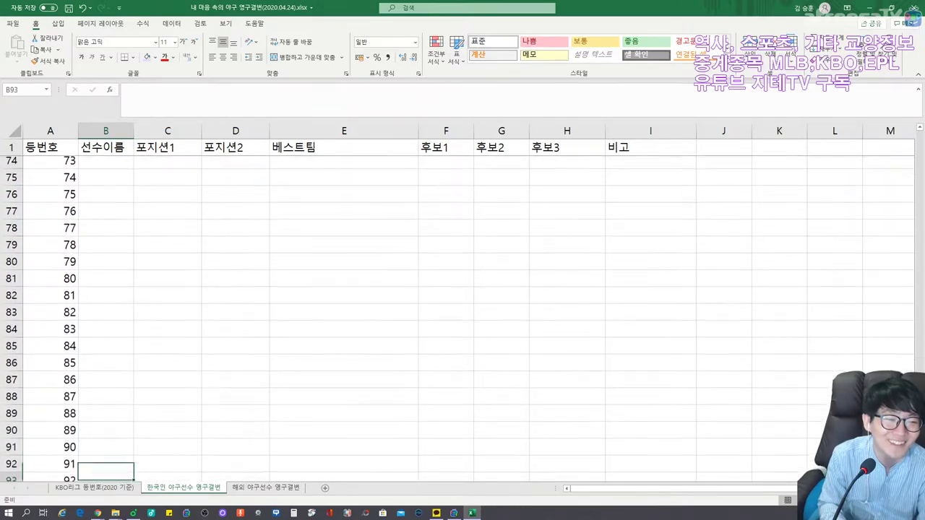
Examine the remaining rows of the player-name column up to the entry for jersey number 99
key("Up")
key("Up")
key("Up")
key("Up")
key("Up")
key("Up")
key("Up")
key("Up")
key("Up")
key("Up")
key("Up")
key("Up")
key("Up")
key("Up")
key("Up")
key("Up")
key("Up")
key("Up")
key("Up")
key("Up")
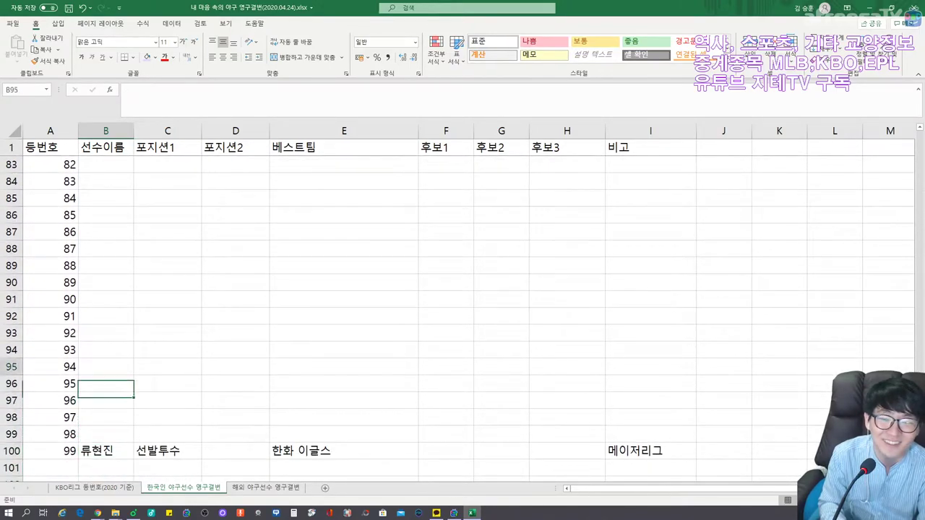
Return to the start of the player-name column and check the entries for jersey numbers 1 and 2
key("Up")
key("Up")
key("Up")
key("Up")
key("Up")
key("Up")
key("Up")
key("Up")
key("Up")
key("Up")
key("Up")
key("Up")
key("Up")
key("Up")
key("Up")
key("Up")
key("Up")
key("Up")
key("Up")
key("Up")
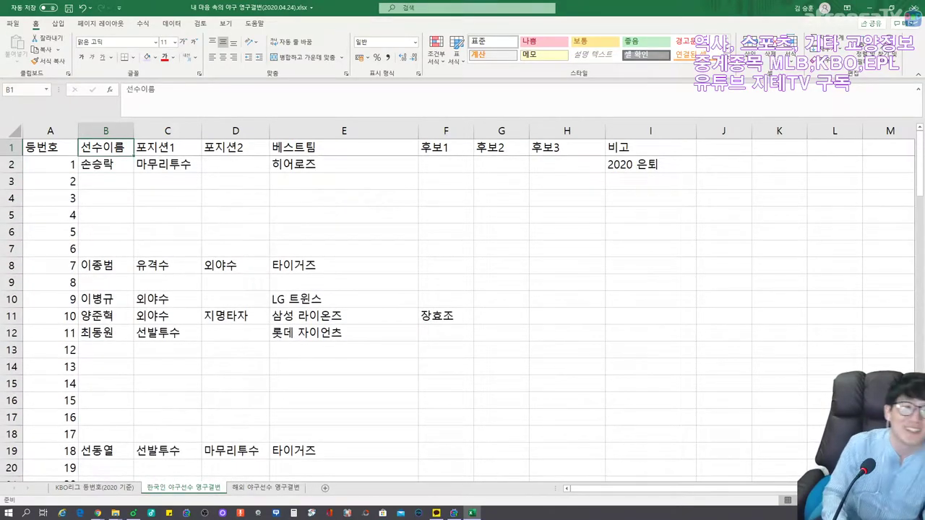
key("Down")
key("Down")
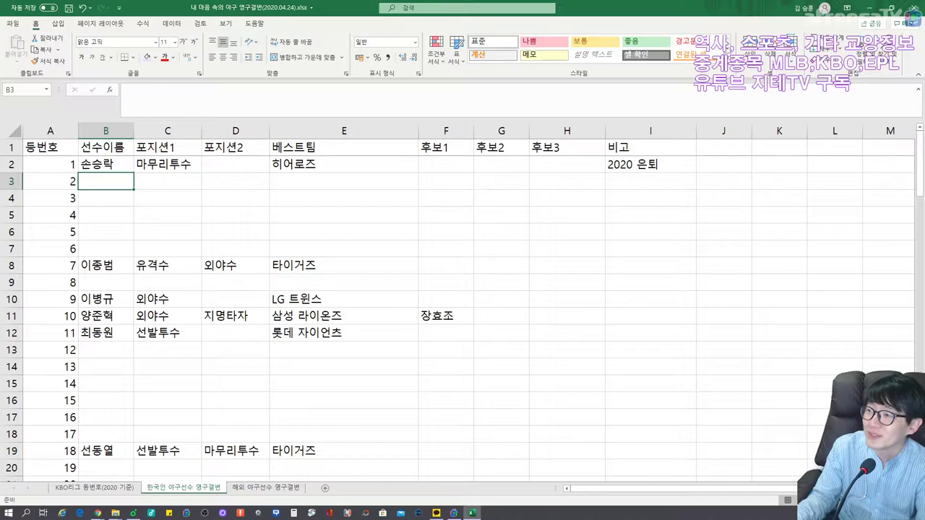
key("alt+Tab")
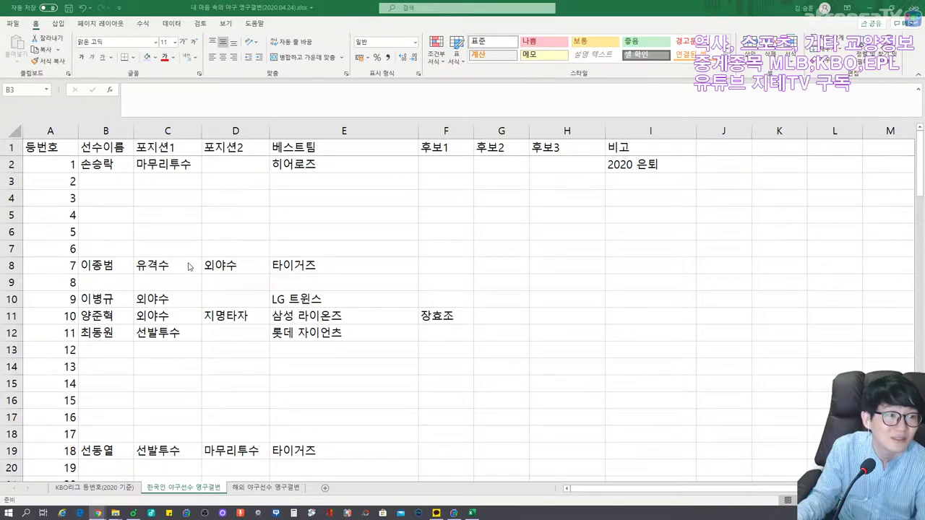
scroll(188, 266, "down", 4)
scroll(188, 266, "down", 20)
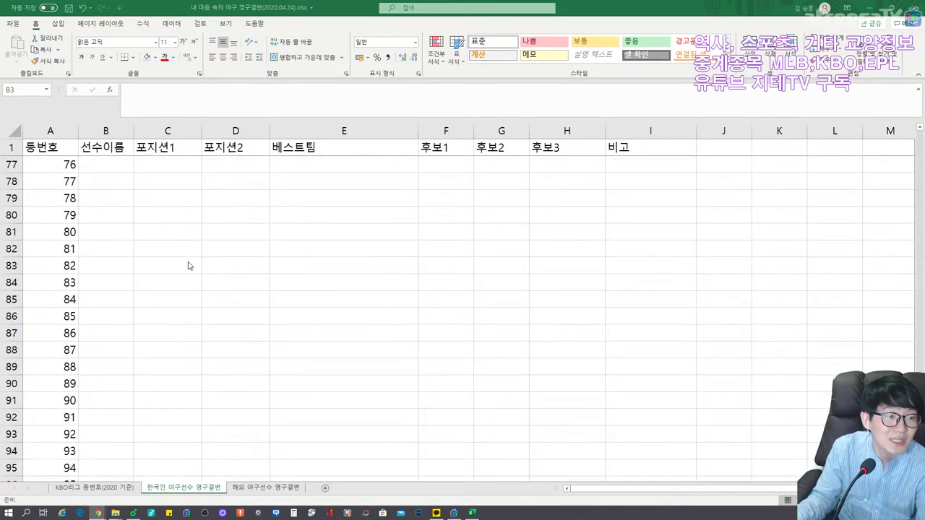
left_click(52, 365)
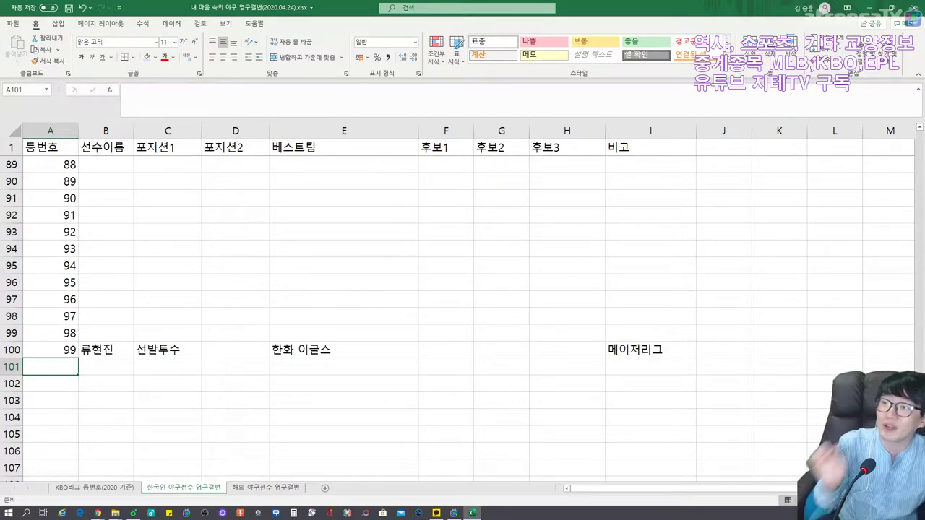
type("00번")
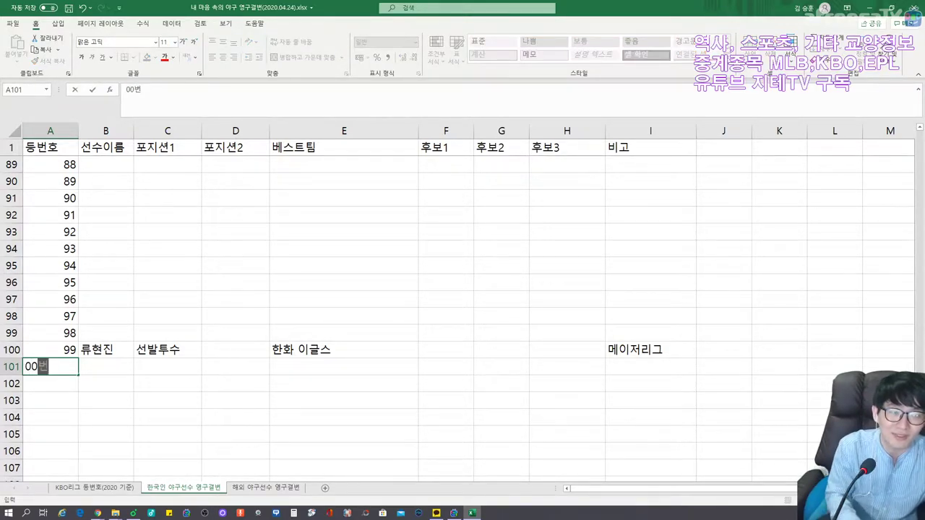
key("Tab")
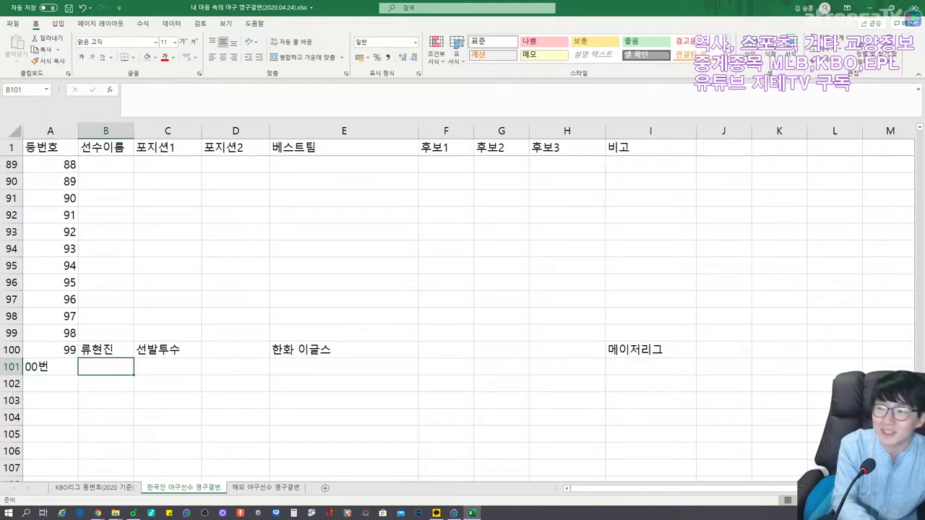
type("김경기")
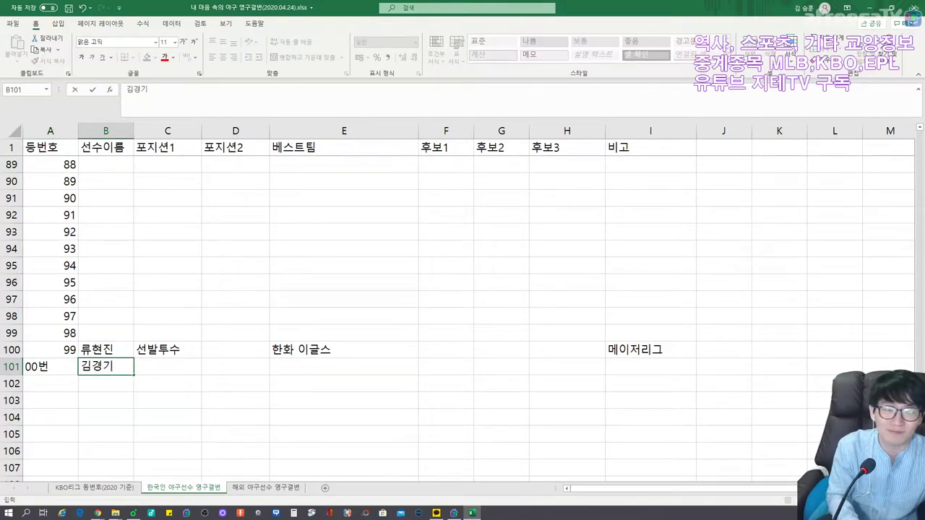
key("Tab")
key("Tab")
key("Left")
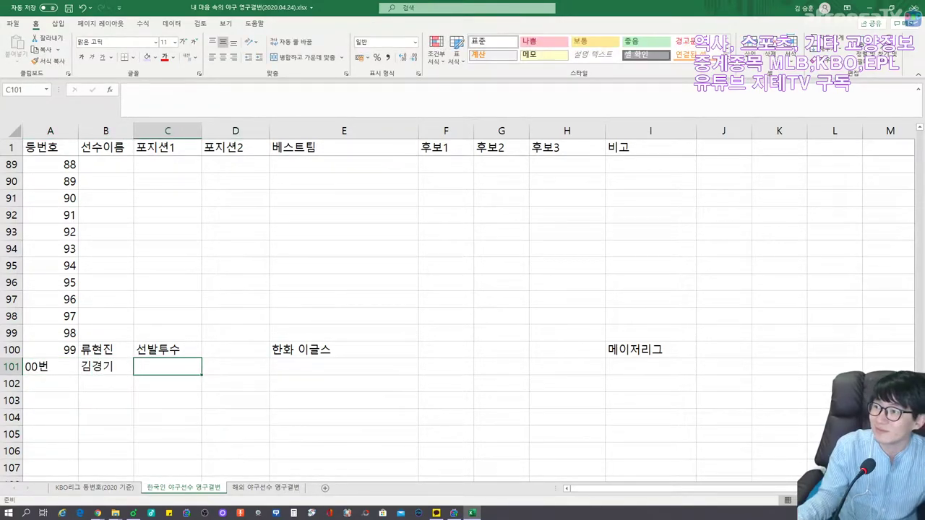
Enter 현대 유니콘스 as the best team for the 00번 player
key("alt+Tab")
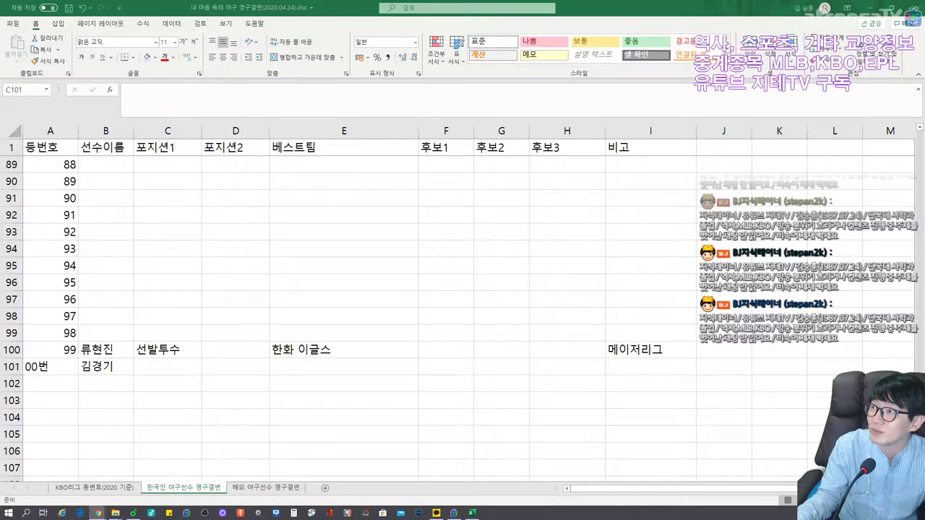
left_click(201, 369)
key("Tab")
key("Tab")
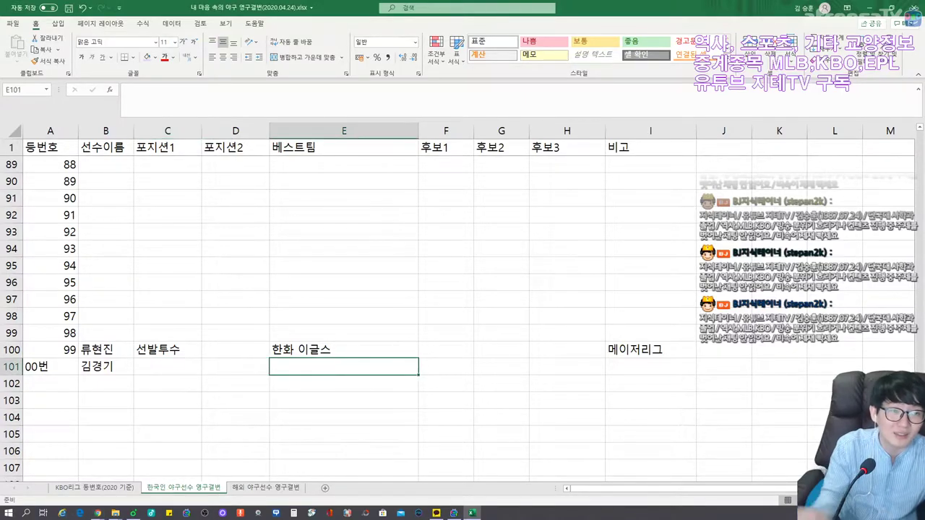
type("현대 윤")
type("니콘스")
key("Left")
key("Left")
key("Left")
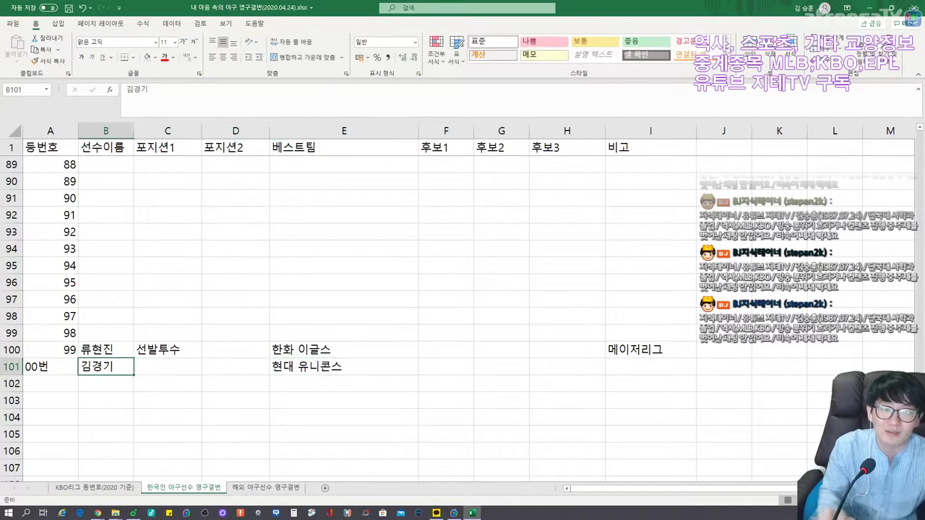
Enter 1루수 as the first position and 3루수 as the second position for the 00번 player
left_click(166, 366)
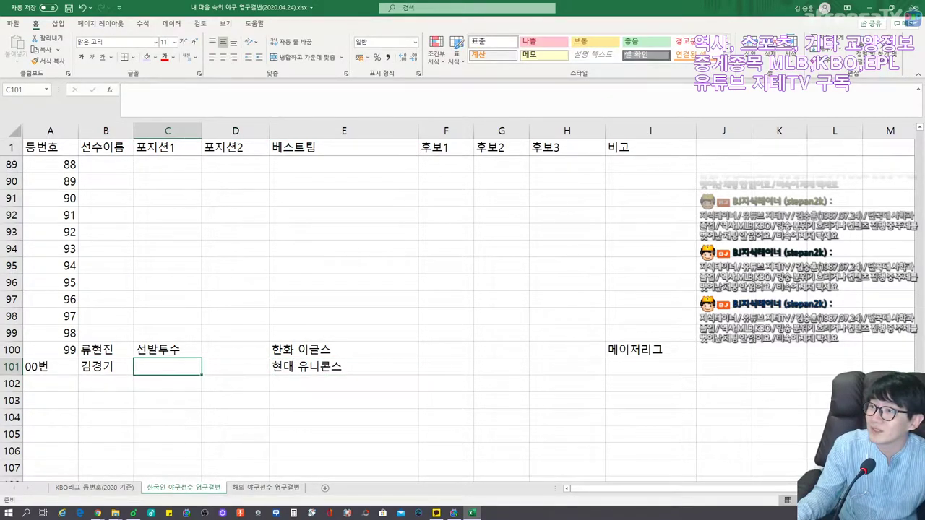
key("alt+Tab")
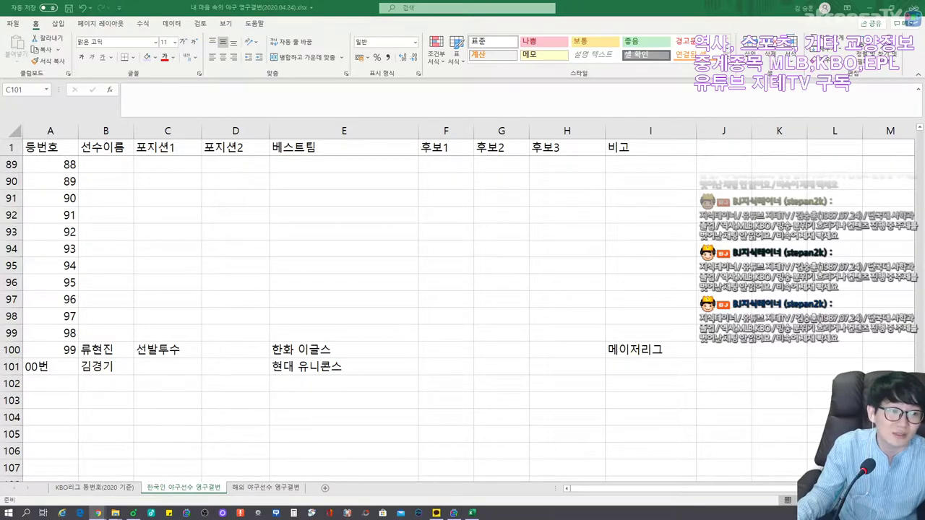
type("1루수")
key("Tab")
type("3루수")
Enter 인천 as the remark for the 00번 player
key("Tab")
key("Tab")
key("Tab")
key("Tab")
key("Tab")
key("shift+Tab")
left_click(651, 366)
type("ㅇ인천")
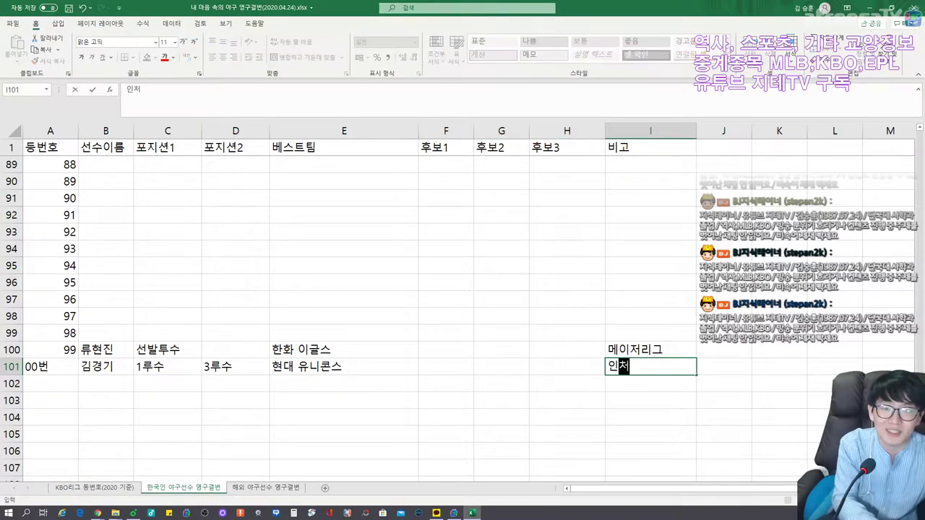
key("Left")
key("Left")
key("Left")
key("Left")
key("Left")
key("Left")
key("Left")
key("Left")
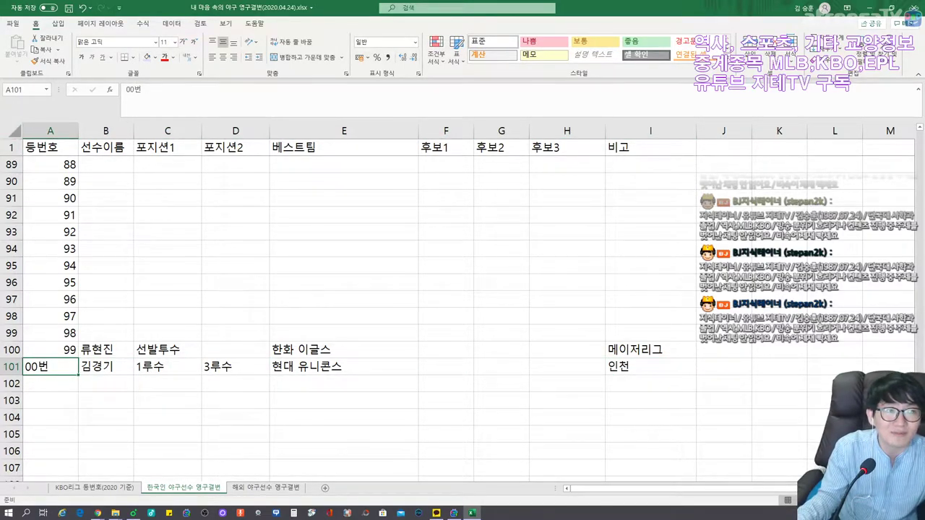
Center the contents of all cells in the sheet horizontally
left_click(14, 131)
left_click(223, 57)
left_click(167, 299)
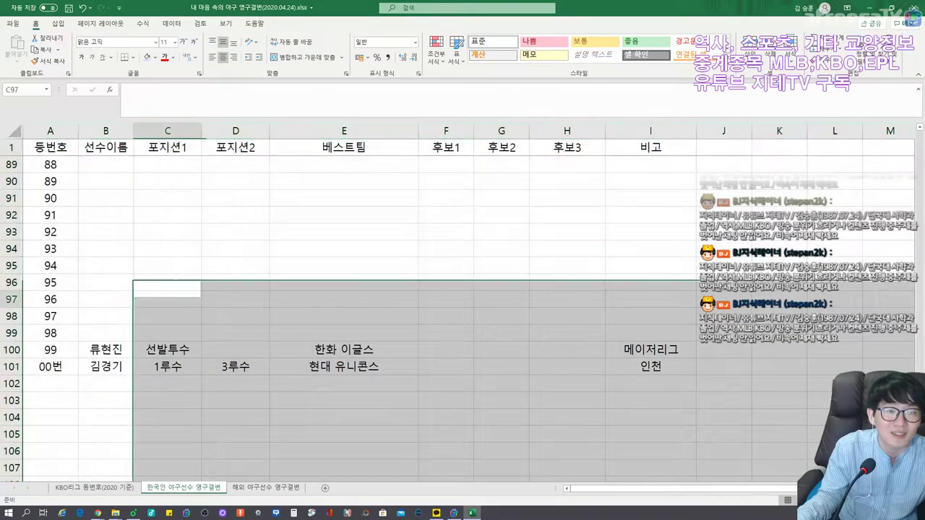
left_click(166, 366)
left_click(106, 366)
Clear the remark and the first position from the jersey number 1 entry
scroll(463, 311, "up", 4)
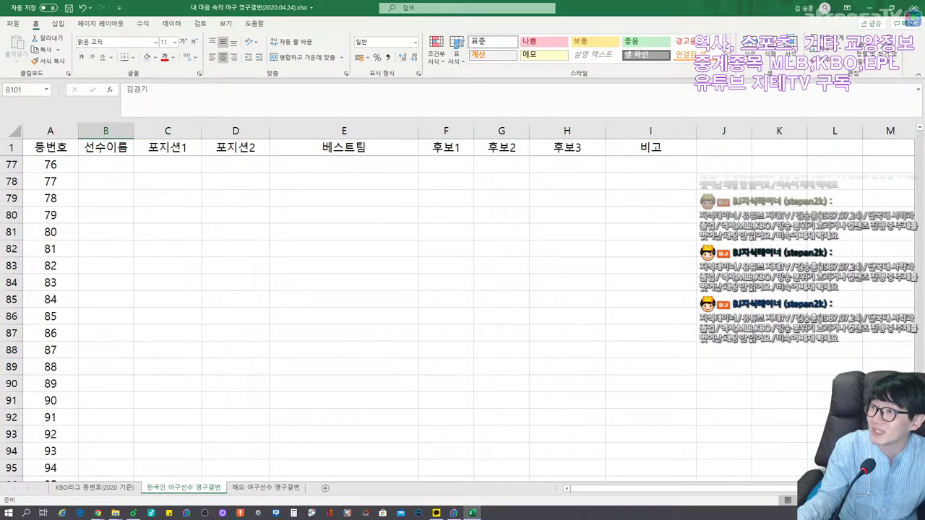
key("alt+Tab")
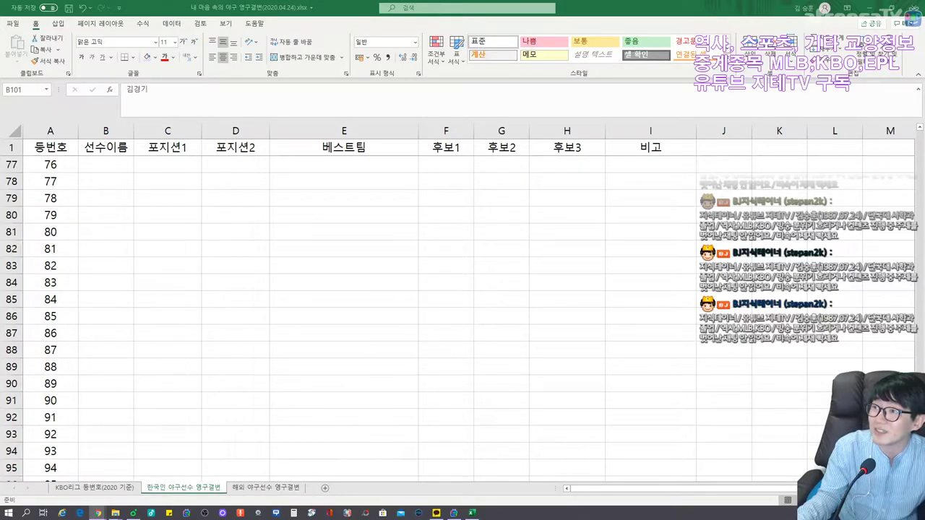
scroll(272, 355, "up", 15)
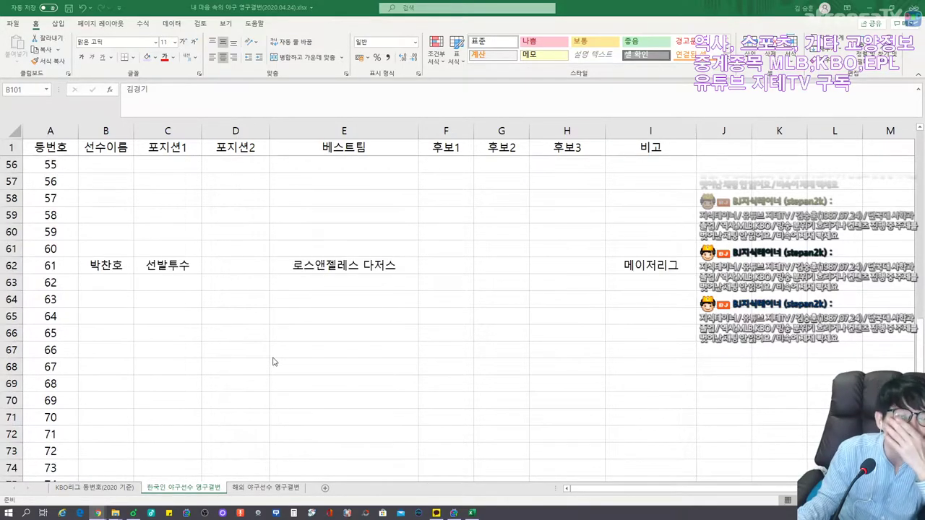
scroll(275, 362, "up", 10)
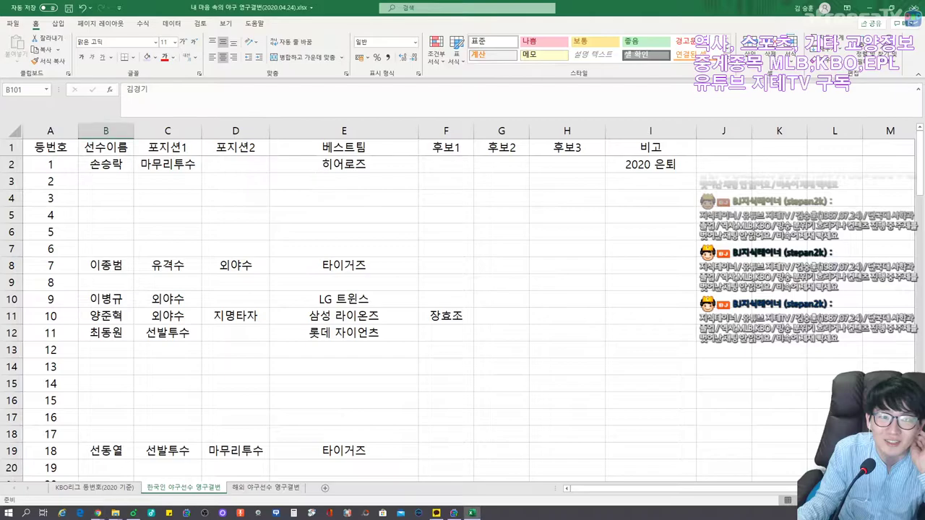
left_click(328, 166)
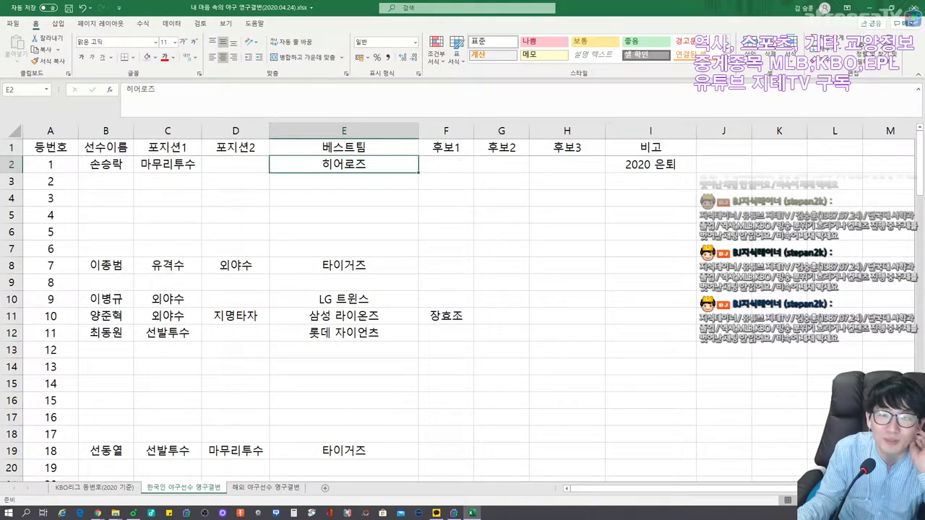
left_click(650, 164)
key("Delete")
key("Left")
key("Left")
key("Left")
key("Left")
key("Left")
key("Left")
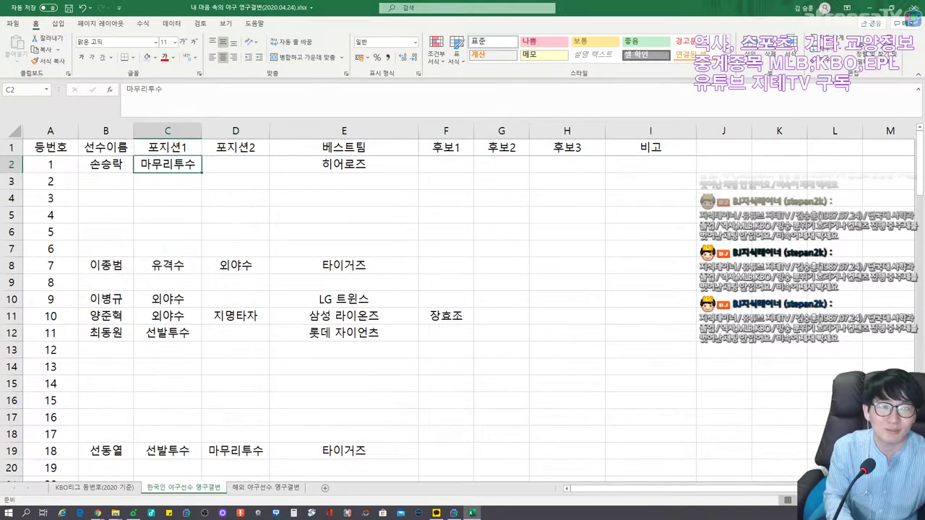
key("Delete")
Replace the jersey number 1 player with 류중일 and enter 유격수 as the first position
key("Left")
type("류중일")
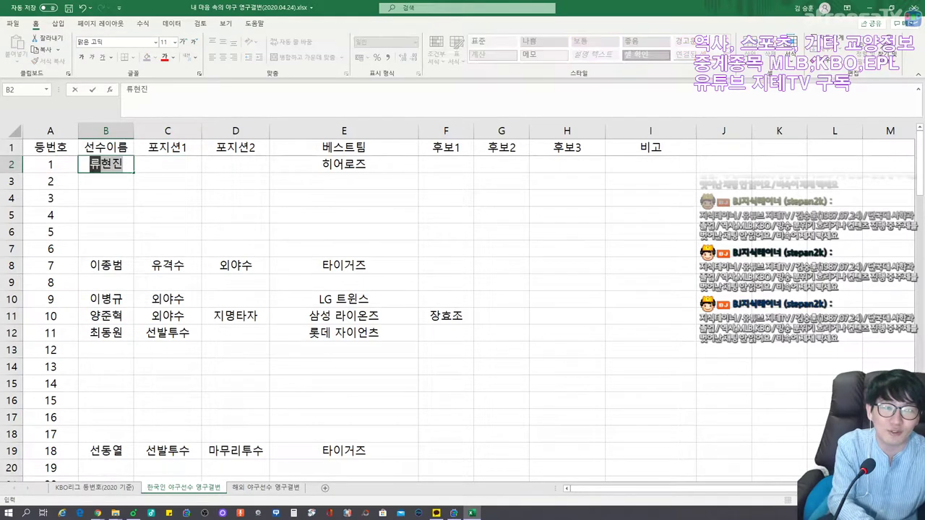
key("Tab")
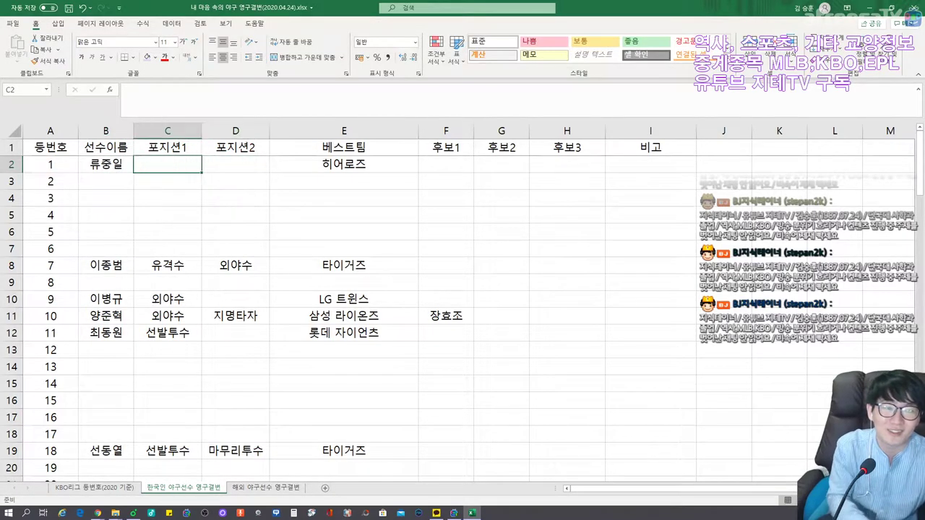
type("유격수")
key("Tab")
Set the best team for jersey number 1 to 삼성 라이온즈 and enter 손승락 as the first candidate
key("Tab")
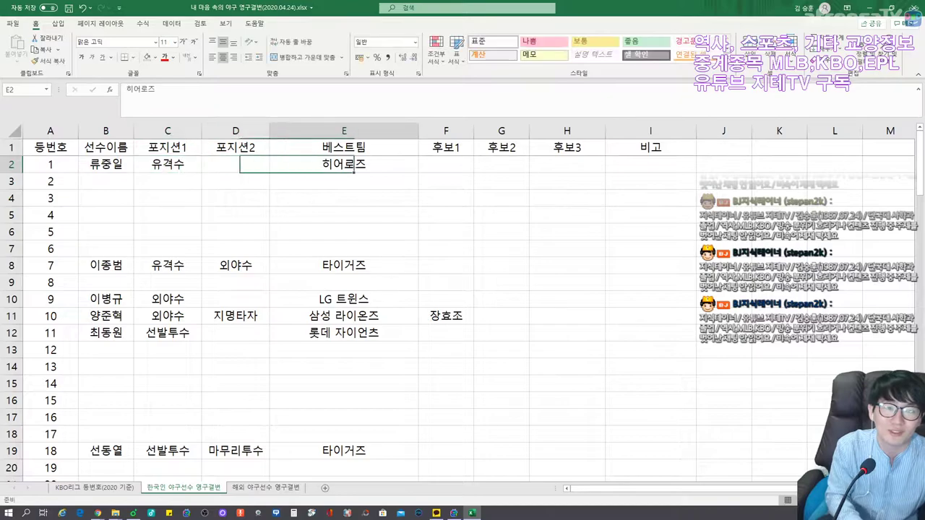
type("삼서ㅇ")
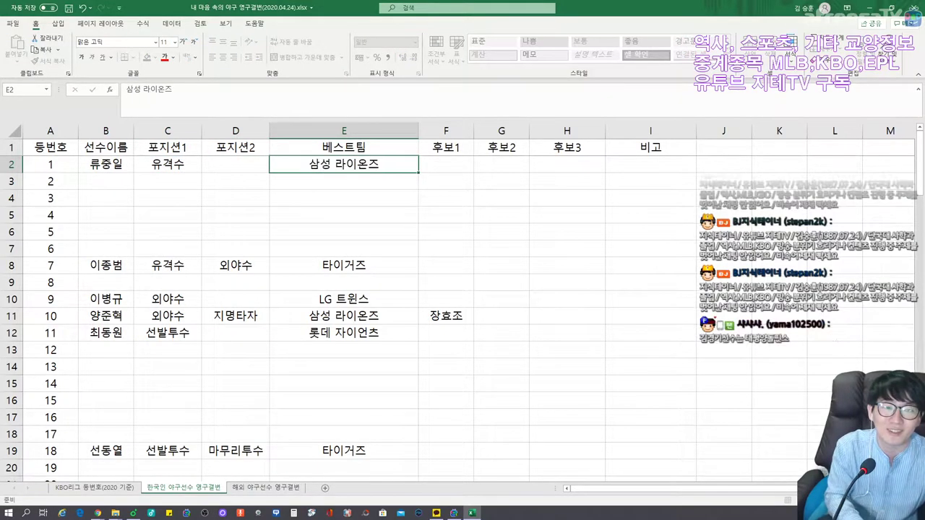
key("Tab")
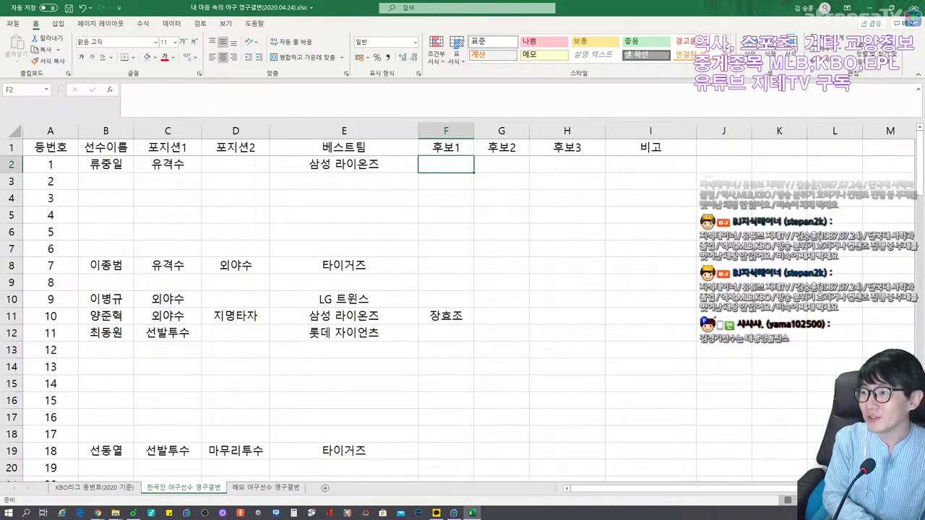
type("손승락")
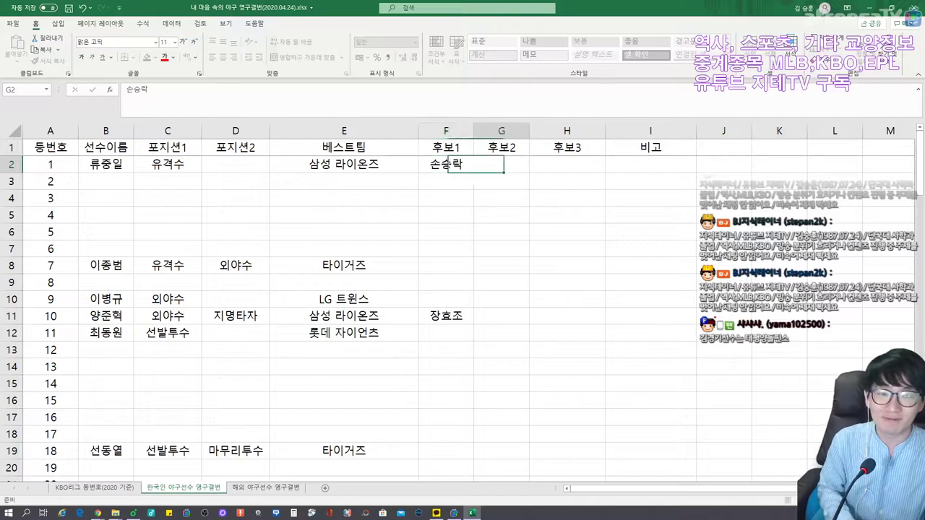
key("Return")
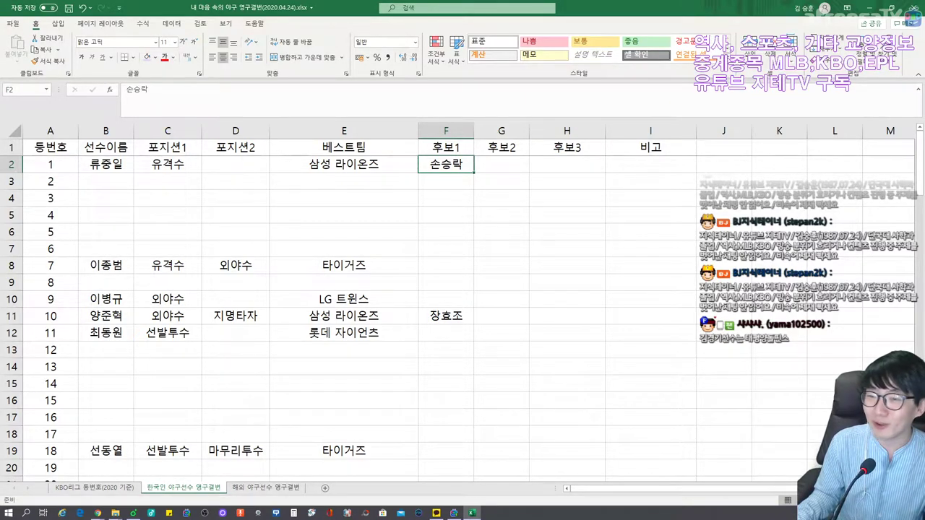
Review the player names for jersey numbers 1 through 11
left_click(105, 164)
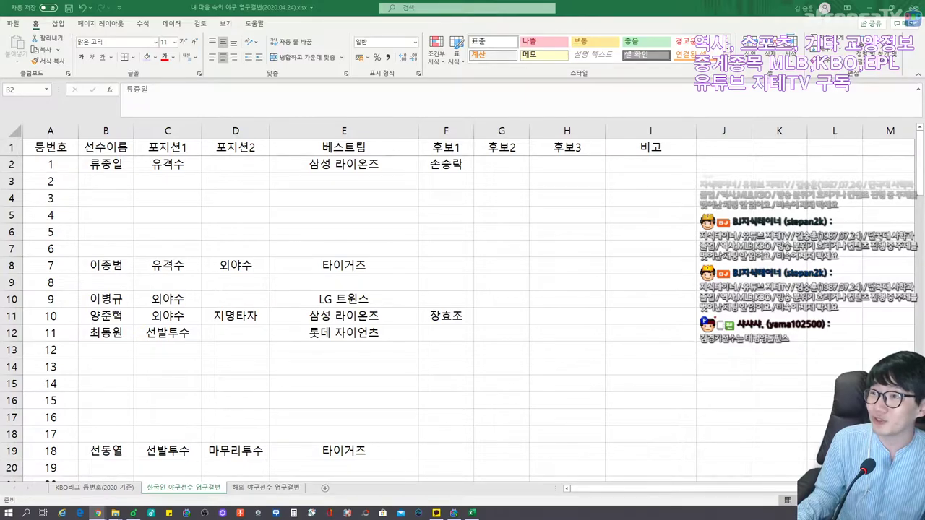
left_click(113, 188)
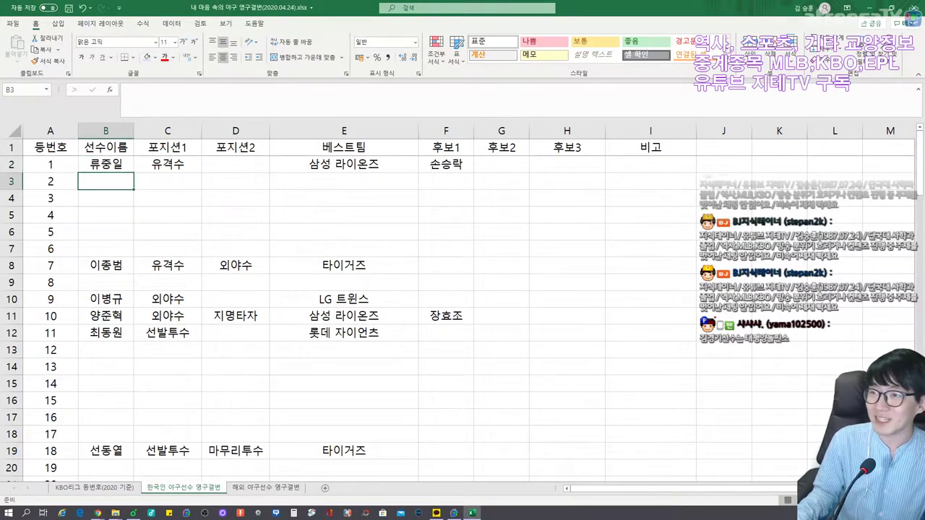
left_click_drag(105, 266, 105, 332)
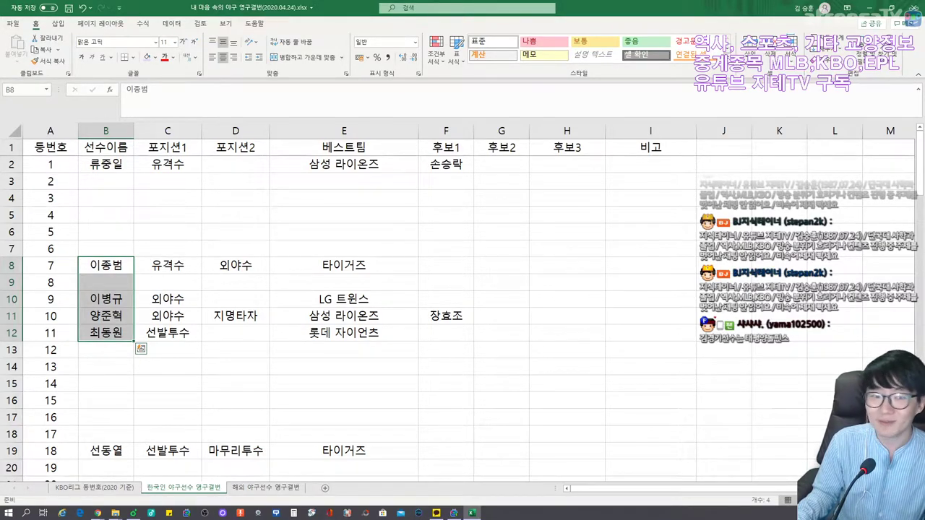
left_click(105, 332)
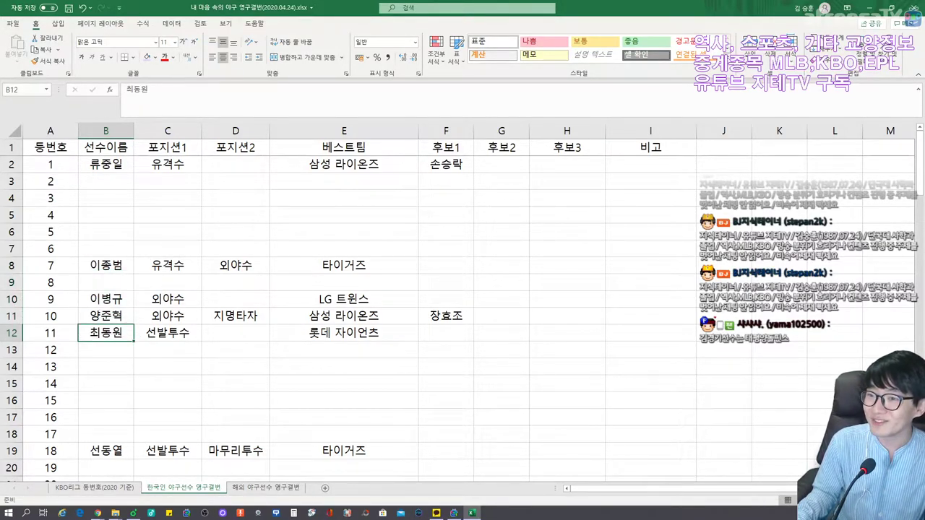
Enter 구단 영구결번 as the remark for jersey numbers 7 and 9
left_click_drag(106, 265, 105, 332)
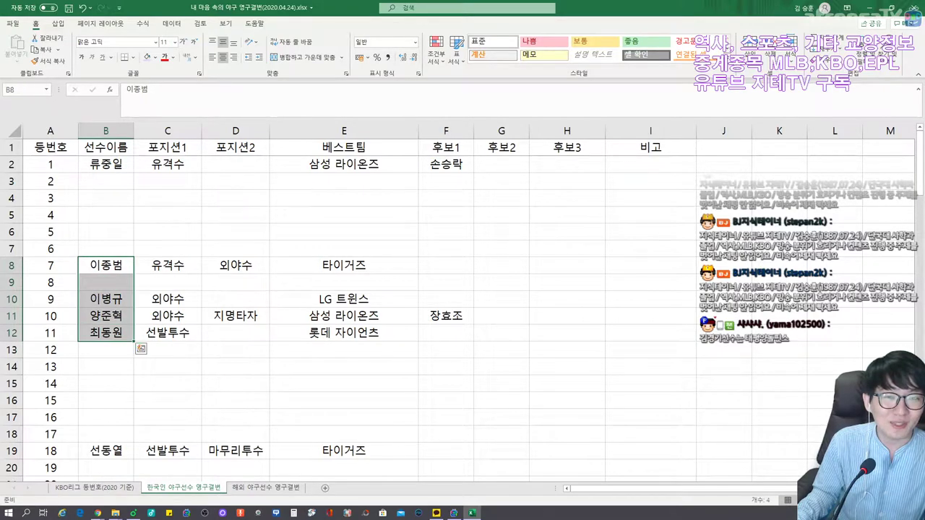
left_click(650, 265)
type("영")
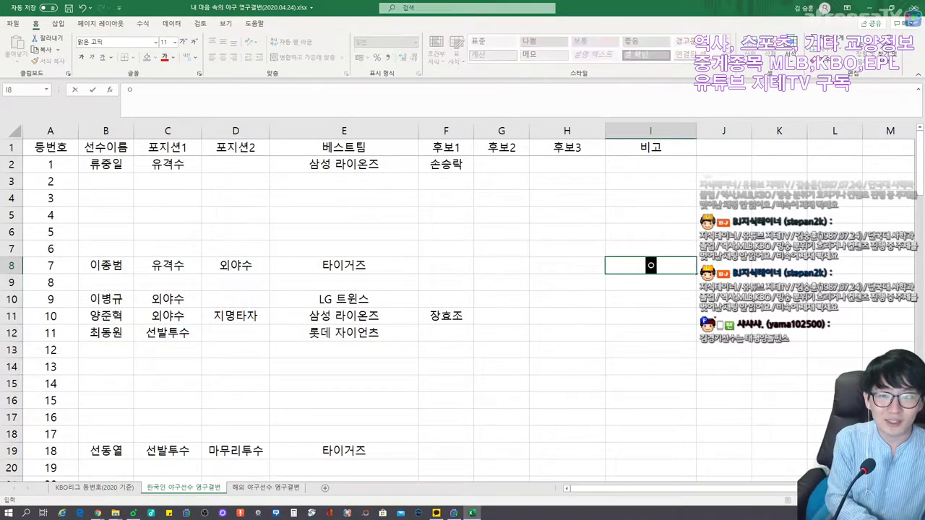
key("BackSpace")
type("구단")
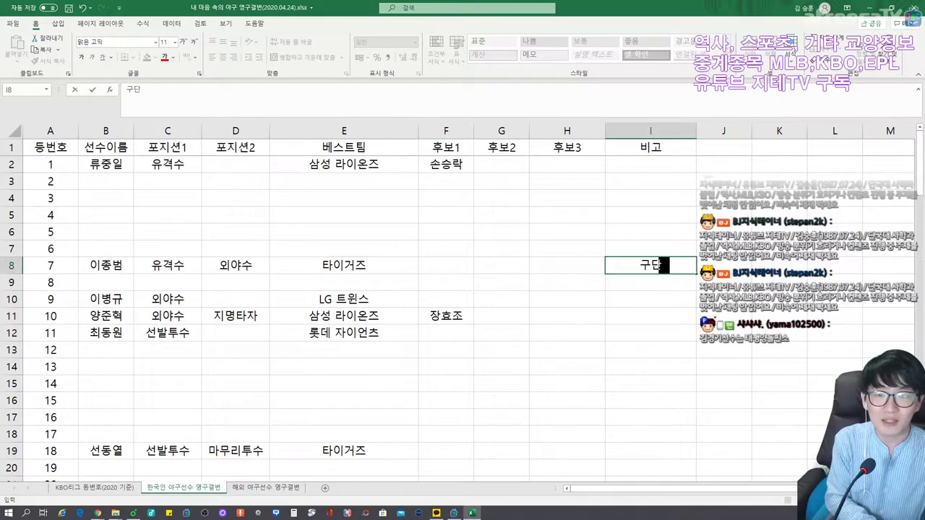
type(" 영국결번")
key("Return")
key("Return")
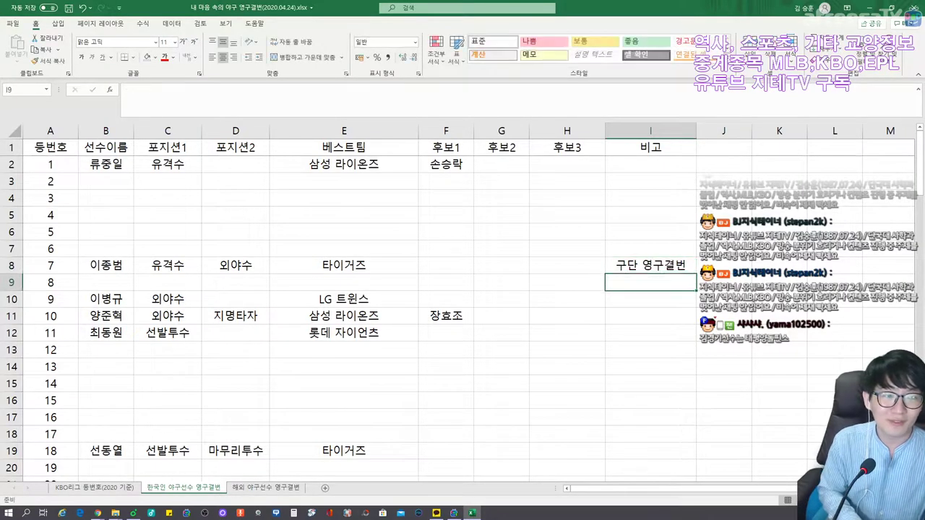
type("구단 영구")
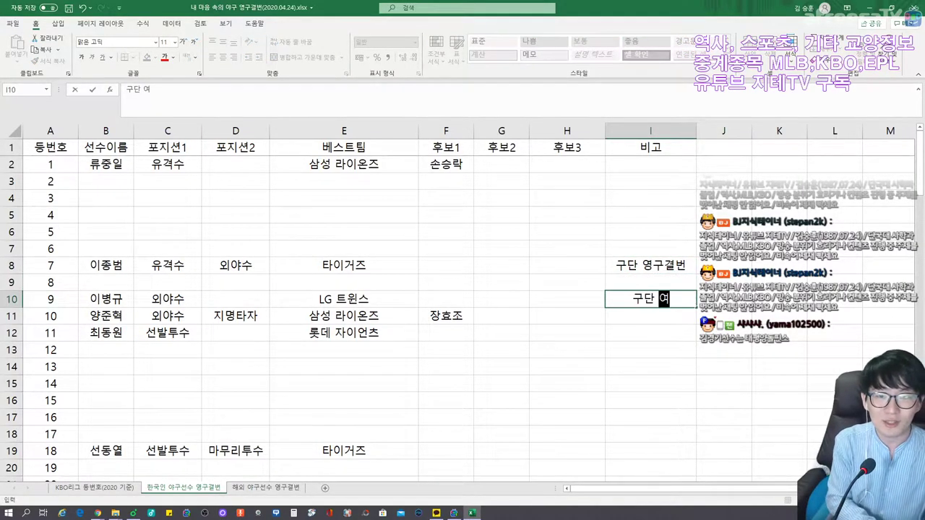
type("결번")
key("Return")
key("Return")
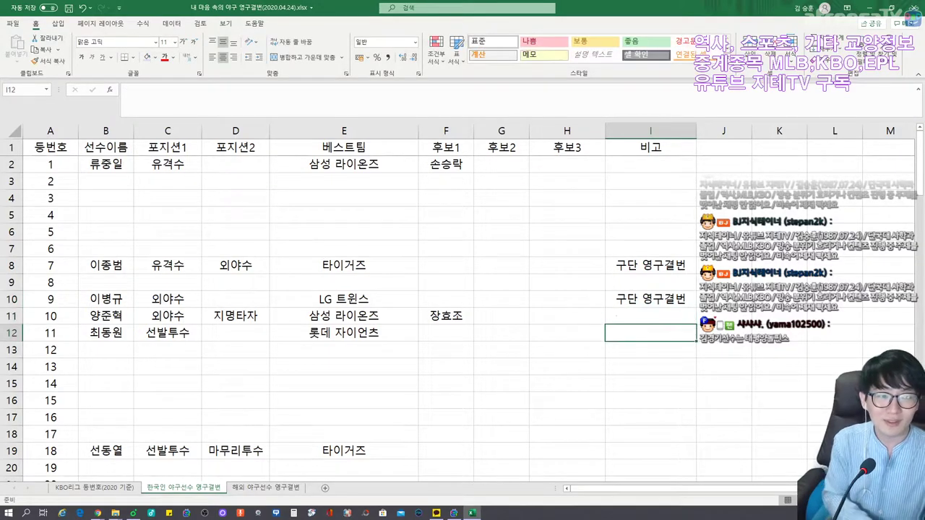
Enter 구단 영구결번 as the remark for jersey numbers 10 and 11
key("Up")
type("구단 영구결번")
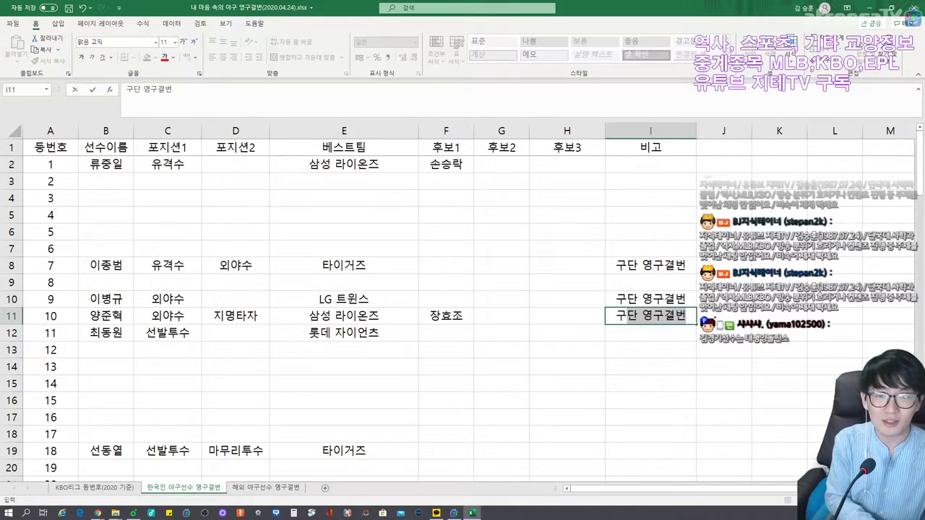
key("Return")
type("구단 영구결번")
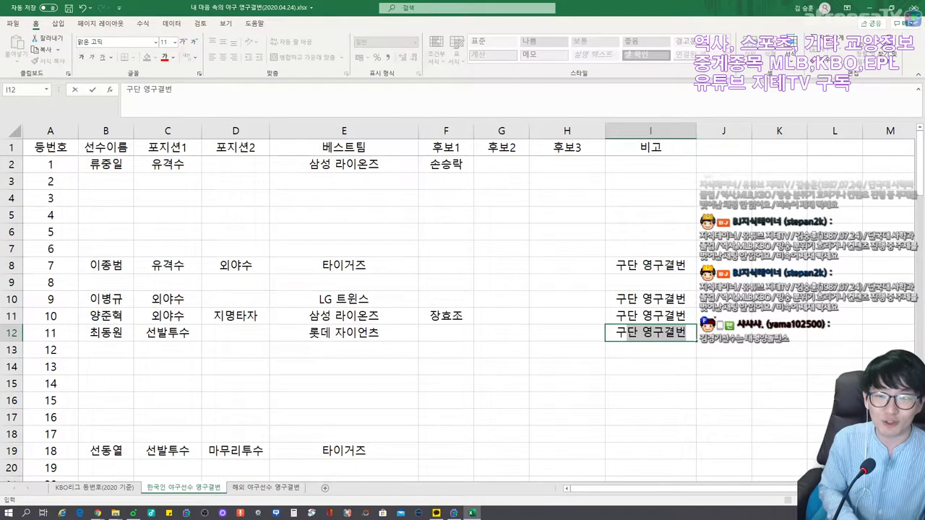
key("Left")
key("Left")
key("Left")
key("Up")
key("Left")
key("Left")
key("Up")
key("Left")
key("Left")
key("Up")
key("Up")
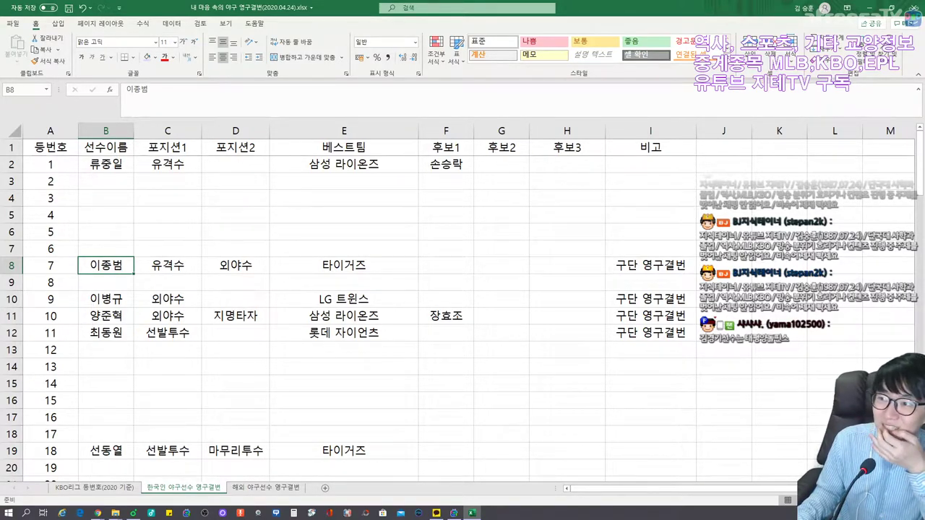
Enter 백인천 as the jersey number 2 player, with 포수 as first position and 외야수 as second position
left_click(106, 181)
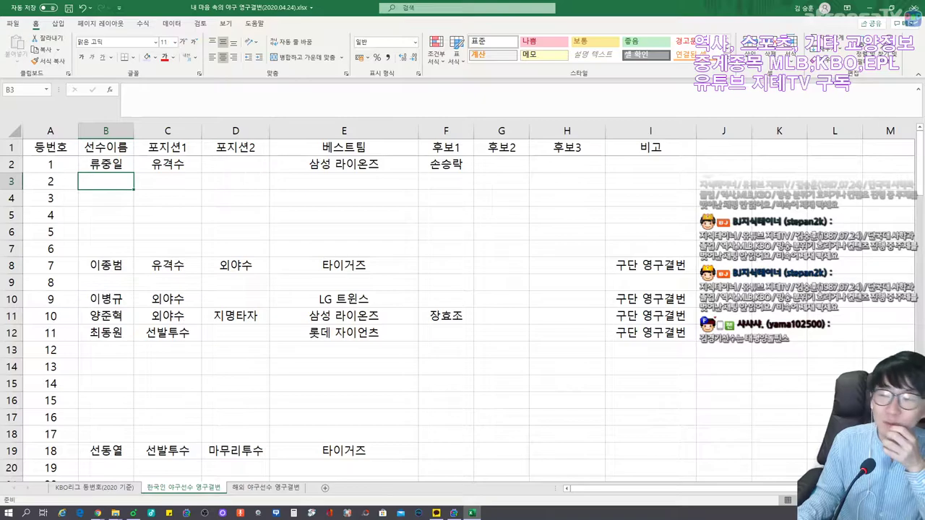
type("백인천")
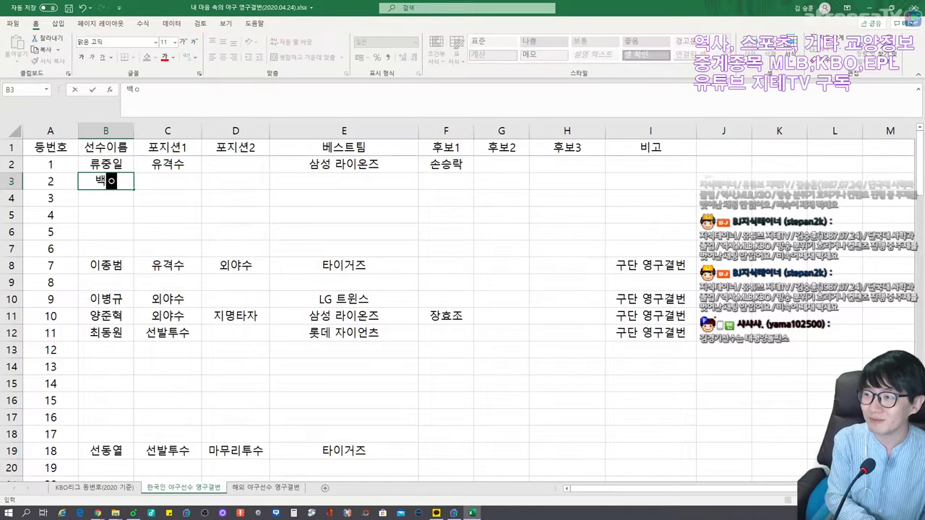
key("Tab")
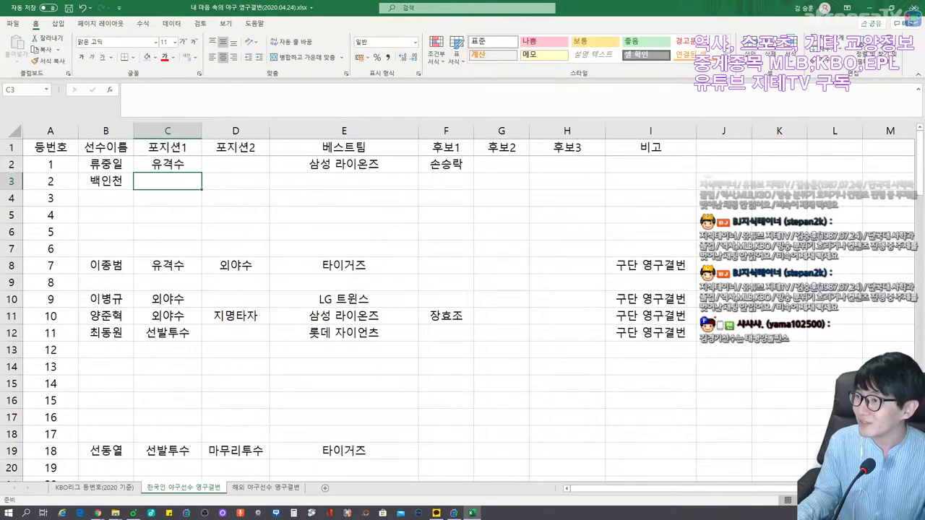
key("alt+Tab")
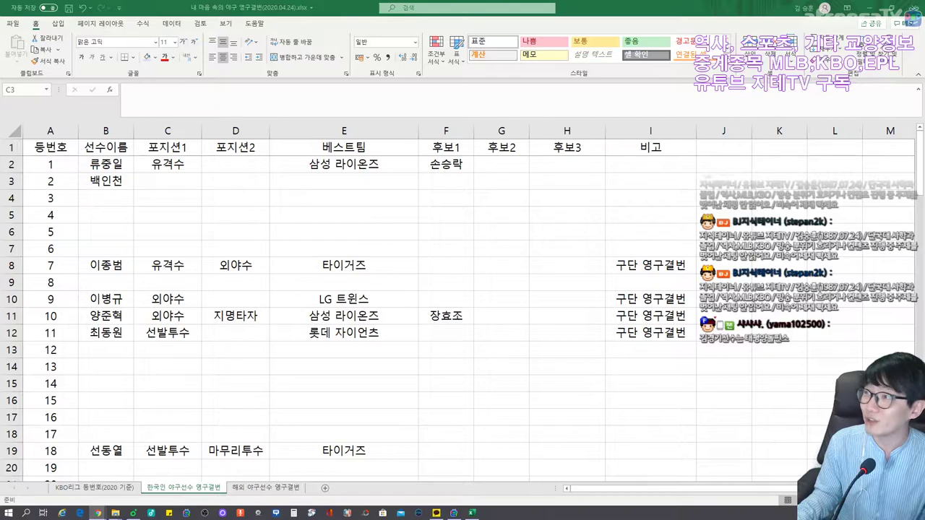
left_click(169, 187)
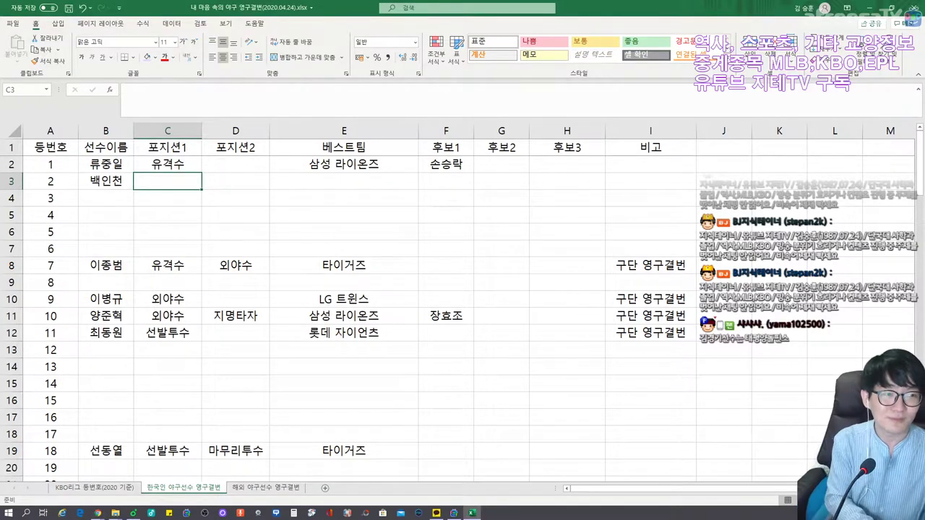
type("포수")
key("Tab")
type("외야수")
key("Tab")
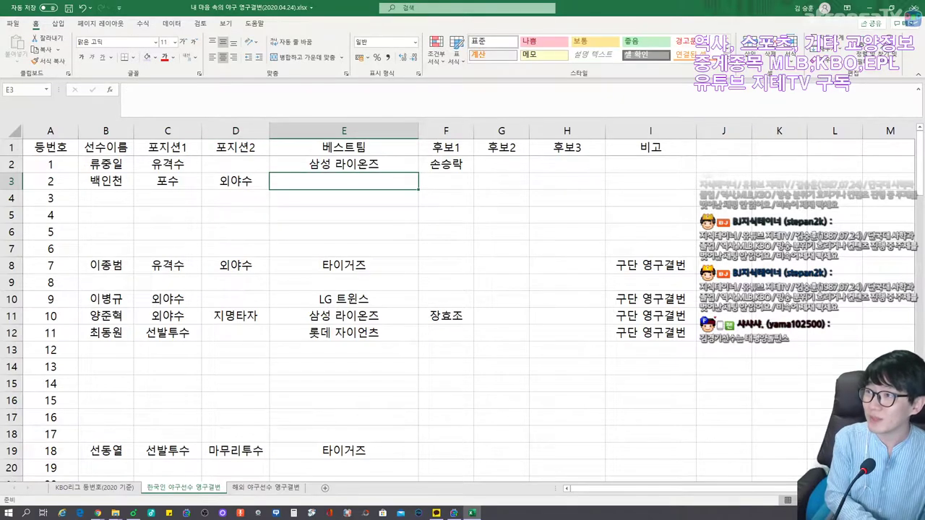
Set the best team for jersey number 2 to MBC 청룡 and enter the remark LG, 삼성 감독 이력
type("MBC 청룡")
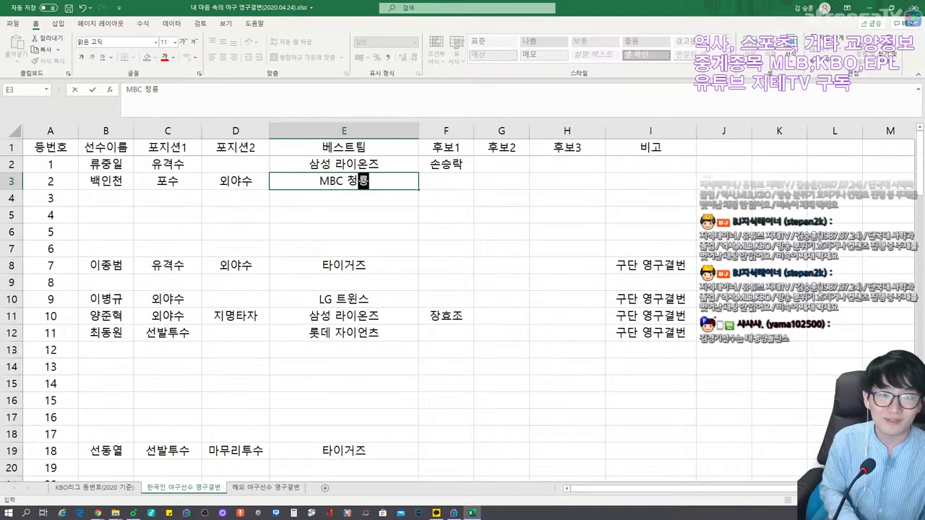
key("Tab")
key("Tab")
key("Tab")
key("Tab")
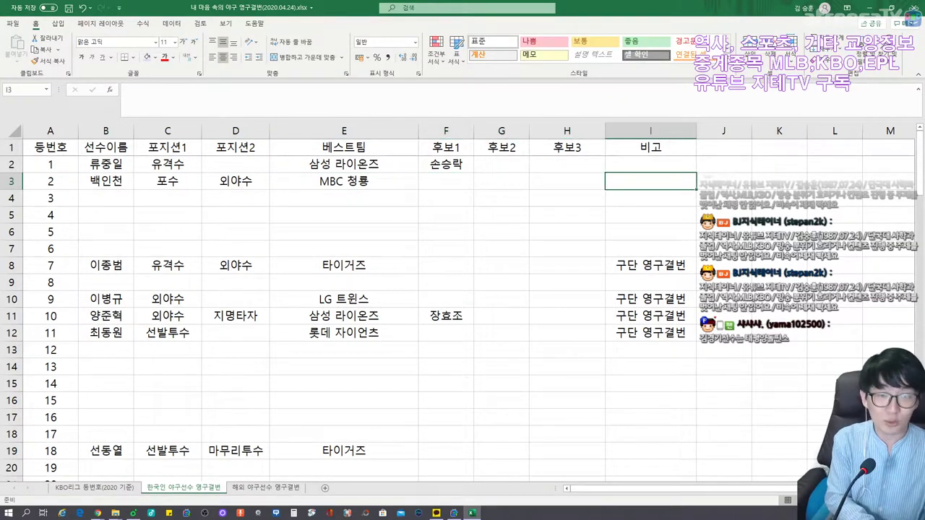
type("Lg")
key("BackSpace")
type("G, 삼성 감독 이력")
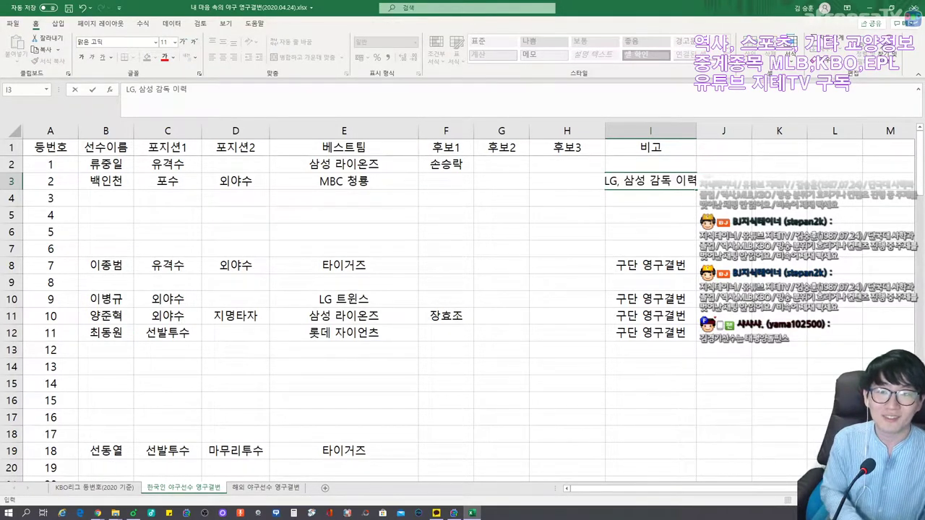
key("ctrl+Return")
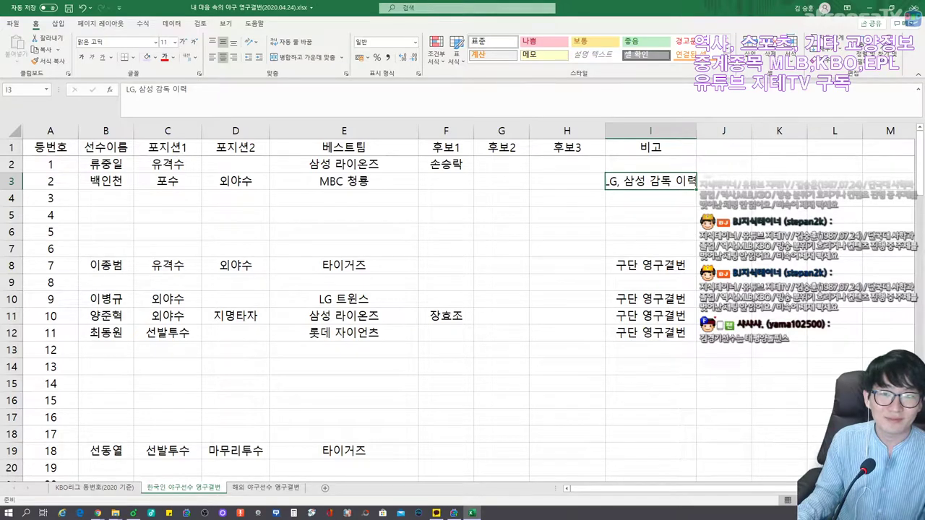
Autofit the width of the remark column to the jersey number 2 remark
key("alt+h")
key("o")
key("i")
Enter 김선빈 as the jersey number 3 player and 현역 as the remark
left_click(106, 198)
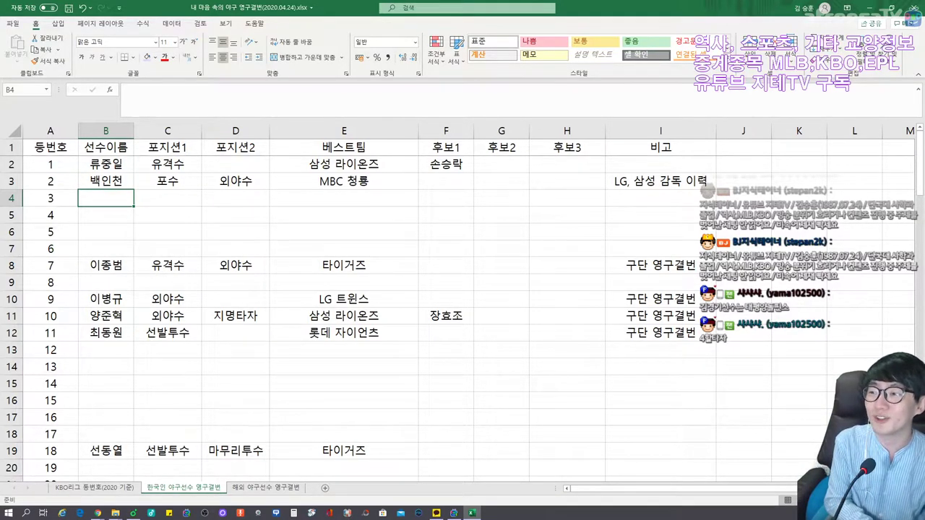
type("김선빈")
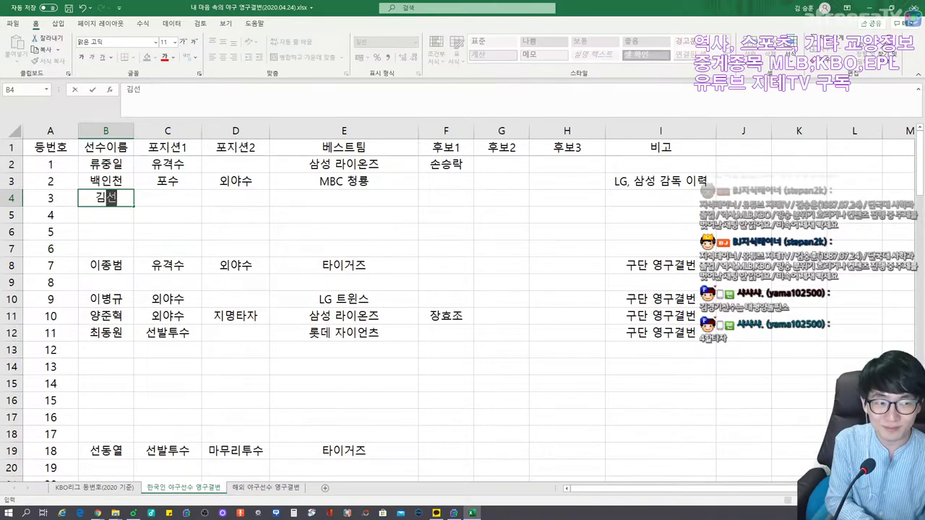
left_click(344, 198)
left_click(660, 198)
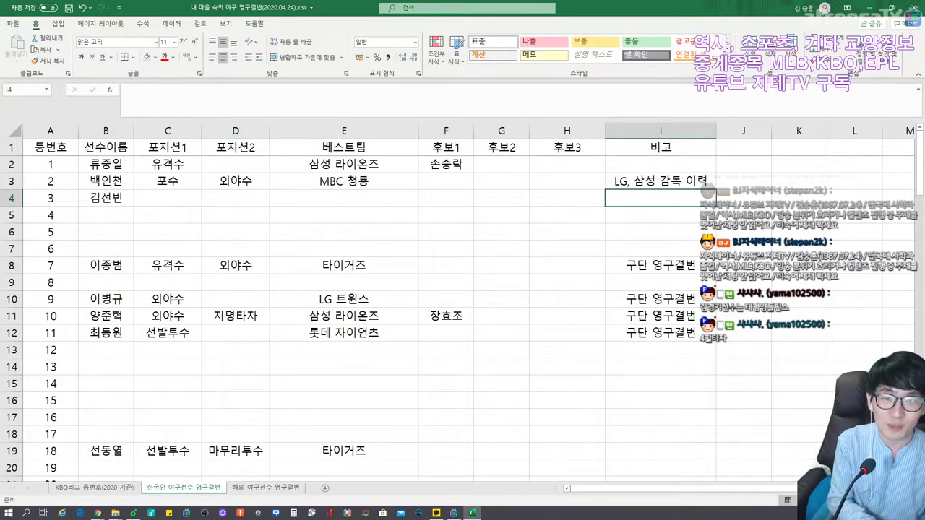
type("현역")
key("Left")
Set the best team for jersey number 3 to KIA 타이거즈
key("Left")
key("Left")
key("Left")
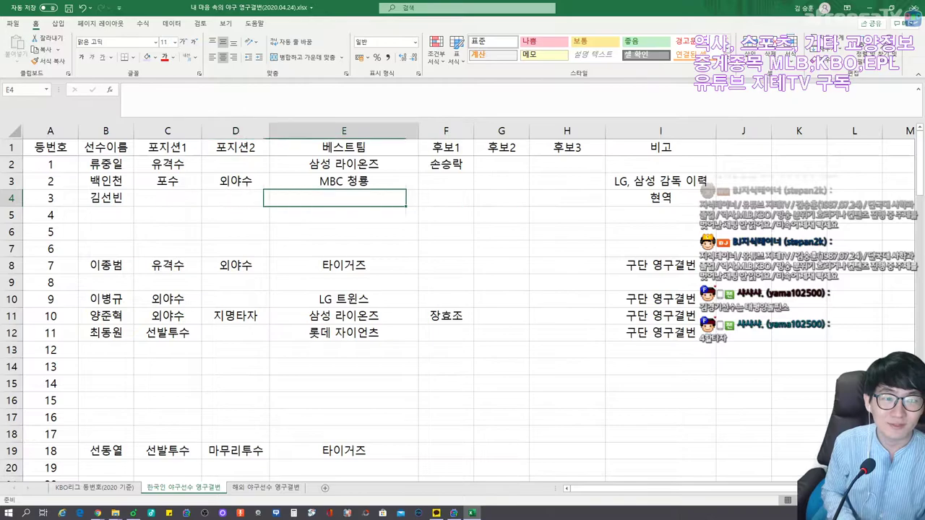
type("KIA")
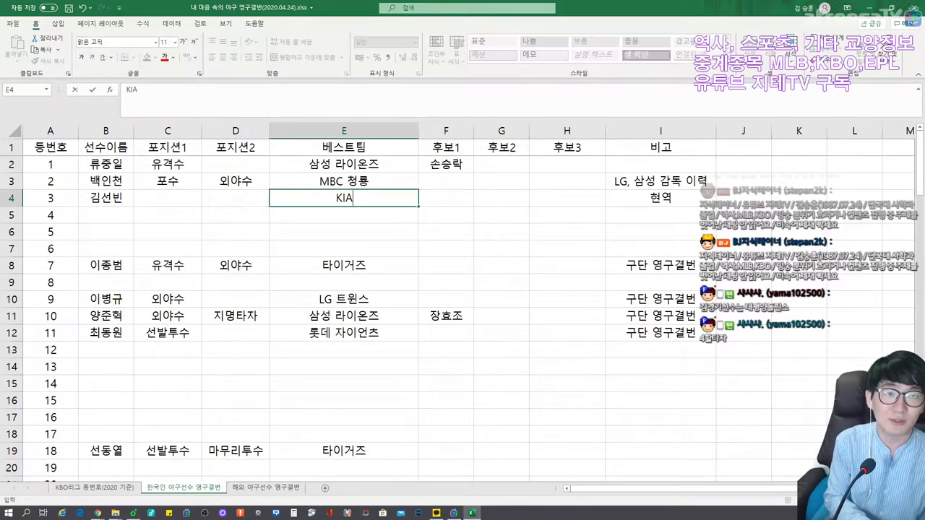
type(" 타이거즈")
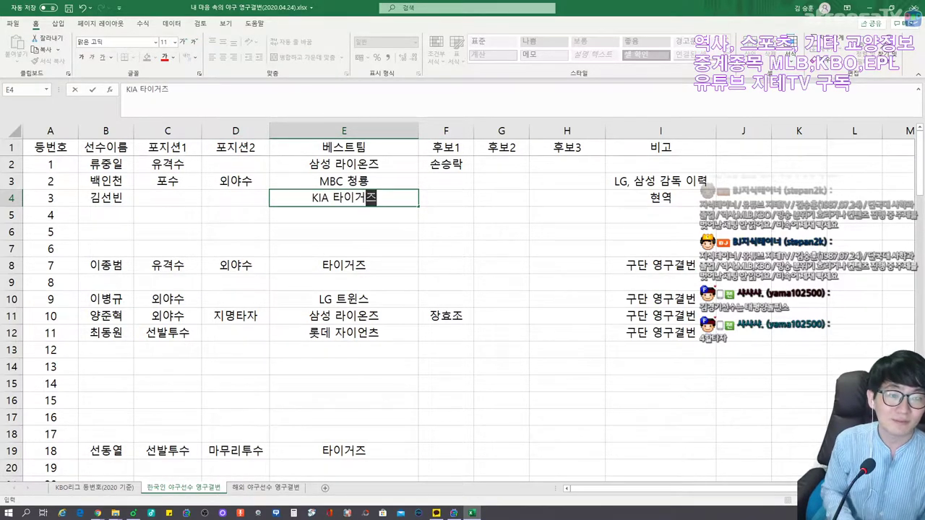
key("Left")
key("Right")
key("Right")
left_click(343, 197)
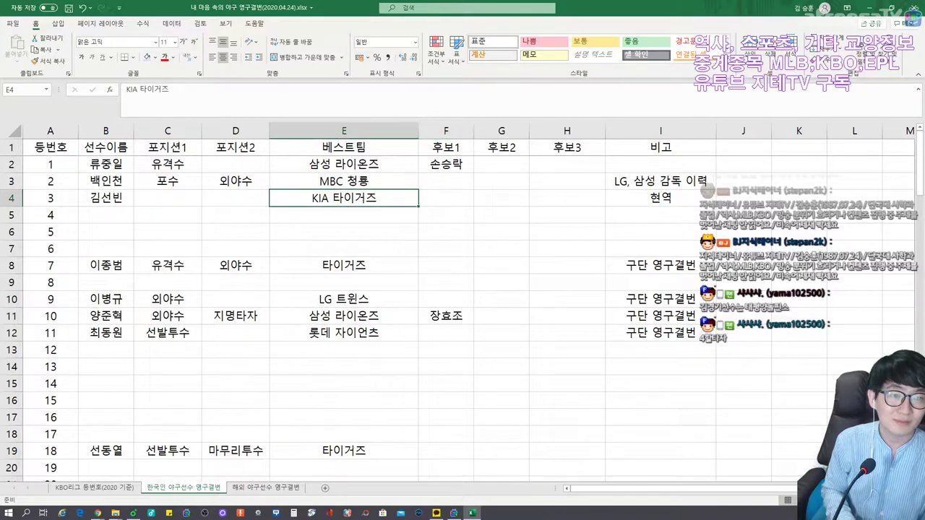
Enter 유격수 as the first position and 2루수 as the second position for jersey number 3
key("Left")
key("Left")
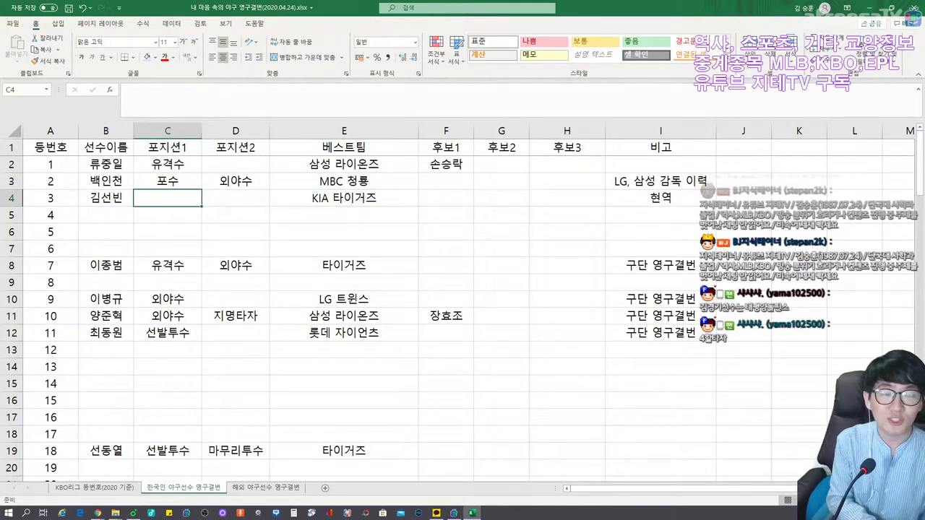
type("유격수")
key("Tab")
type("2루수")
key("Tab")
key("Tab")
key("Left")
key("Left")
key("Left")
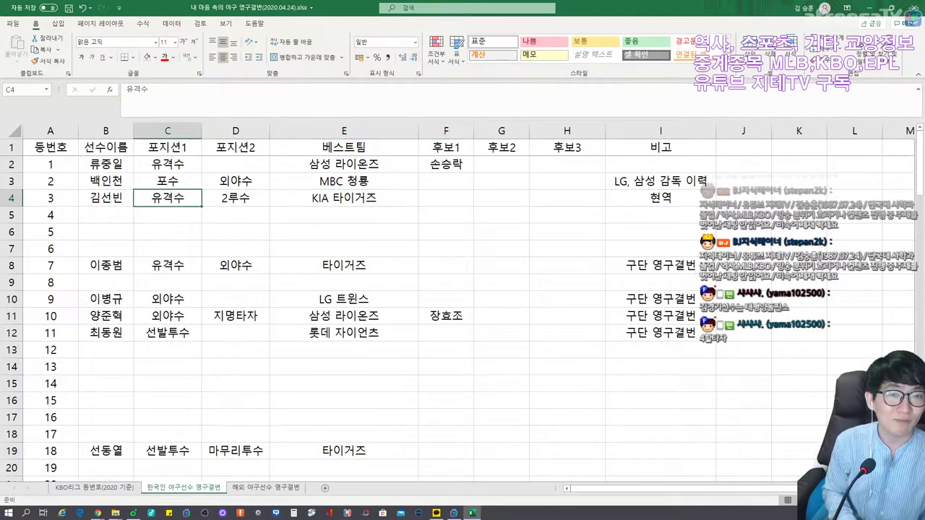
key("Left")
key("Down")
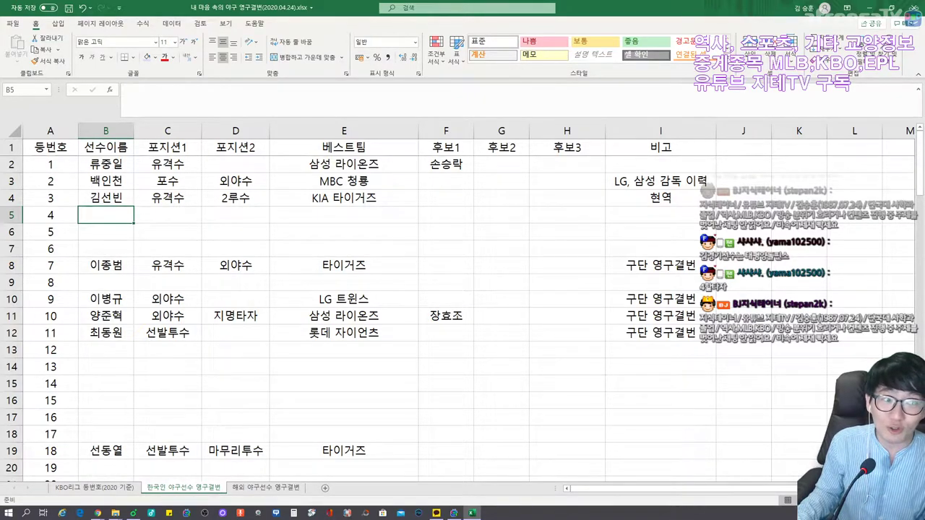
Enter 홍현우 as the first candidate and 김한수 as the second candidate for jersey number 5
left_click(106, 231)
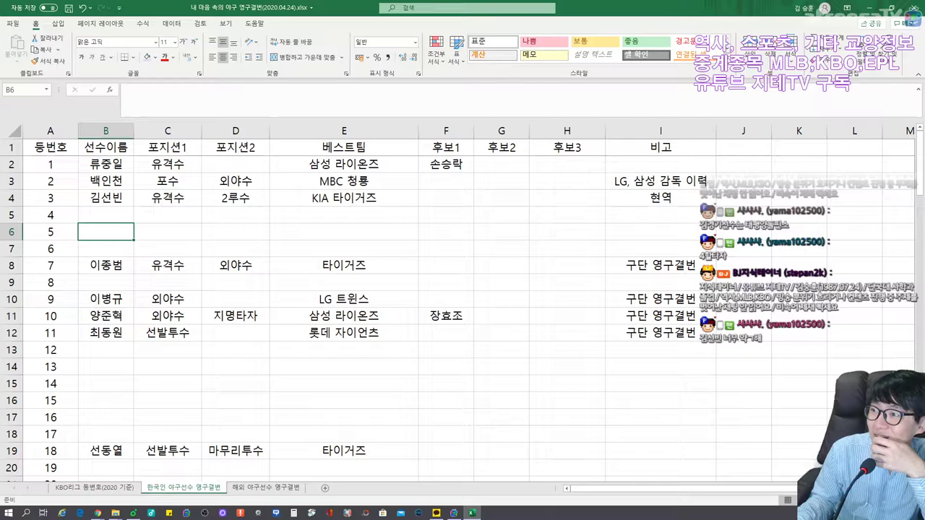
key("alt+Tab")
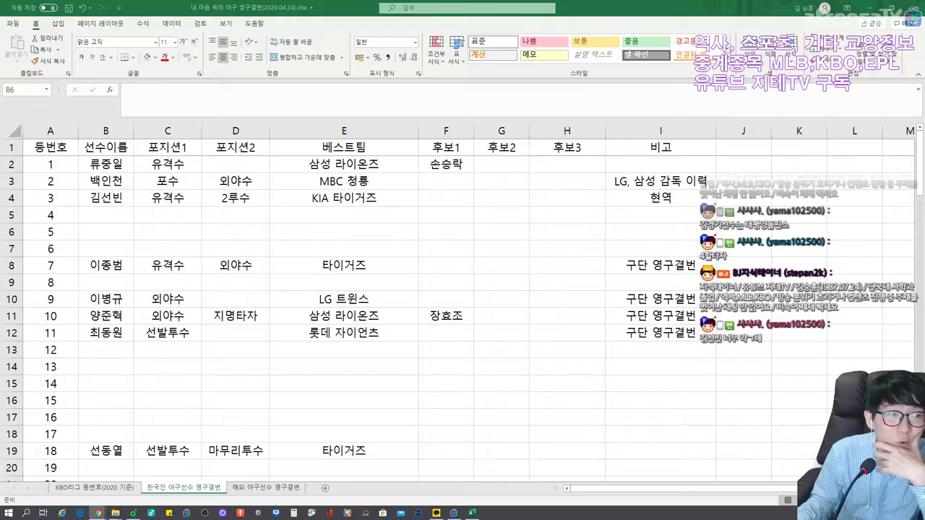
left_click(446, 231)
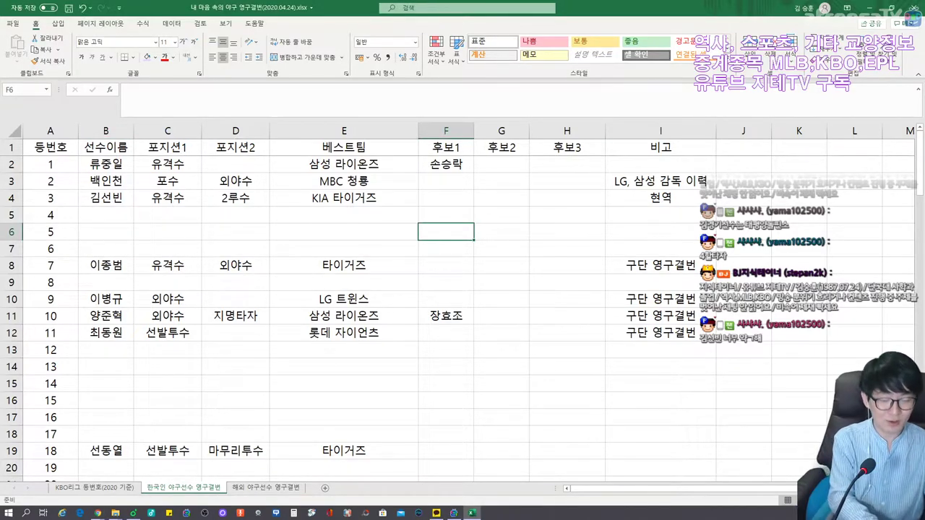
type("홍현우")
key("Tab")
type("김한수")
key("Tab")
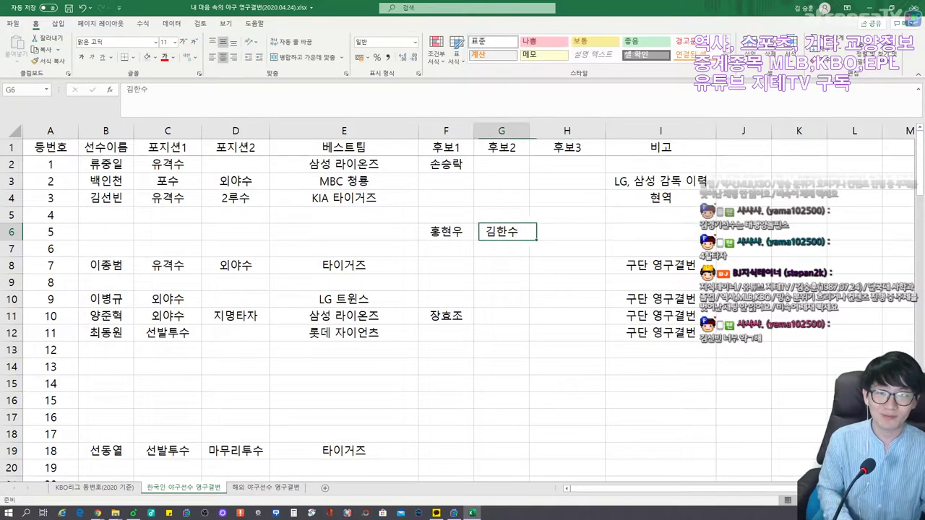
key("Tab")
key("Tab")
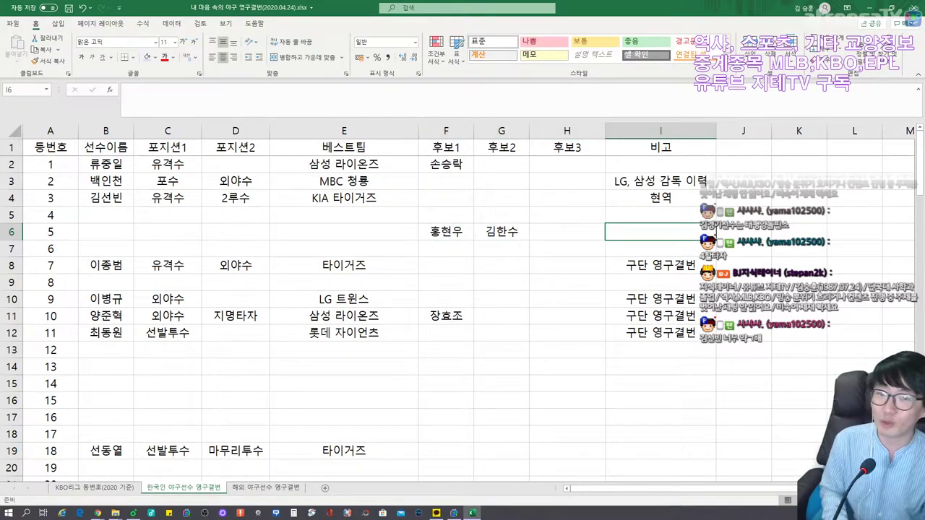
key("Left")
key("Left")
key("Left")
key("Left")
key("Left")
key("Left")
key("Left")
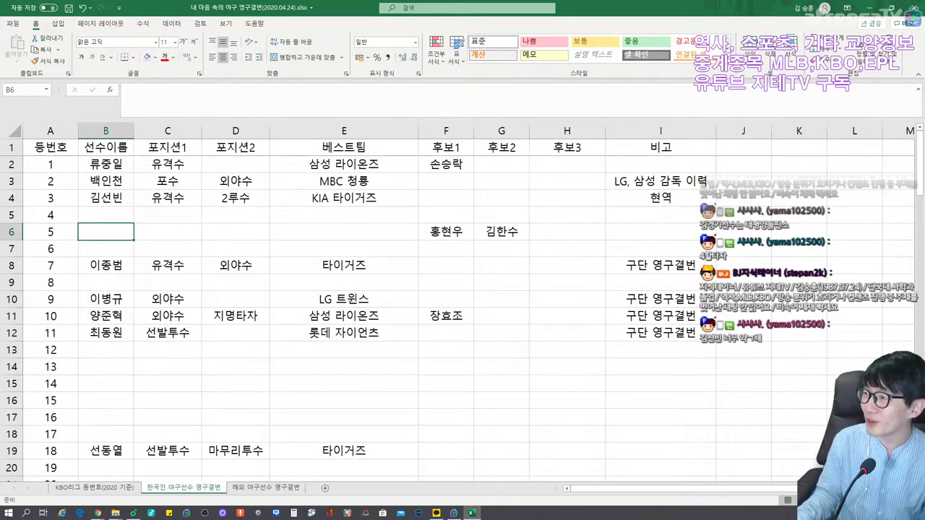
key("alt+Tab")
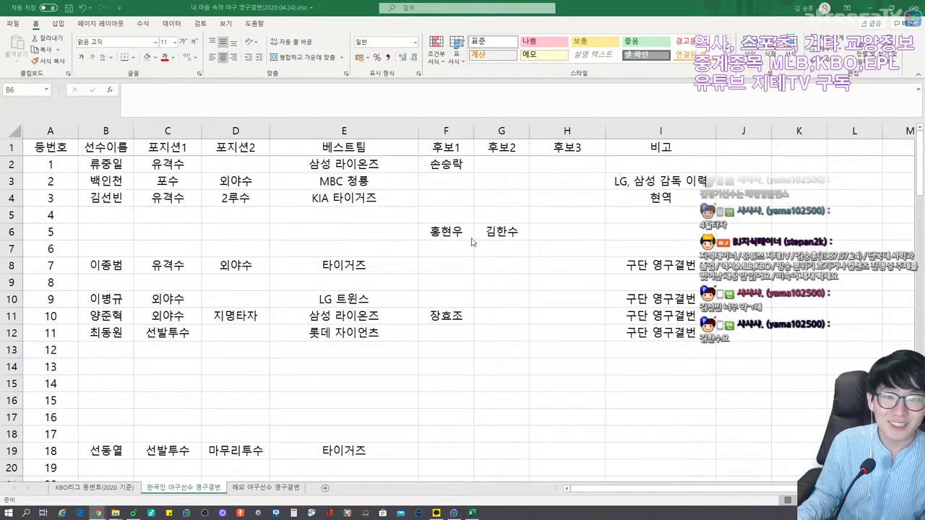
left_click(446, 232)
key("Right")
key("Left")
key("Left")
key("Left")
key("Left")
key("Left")
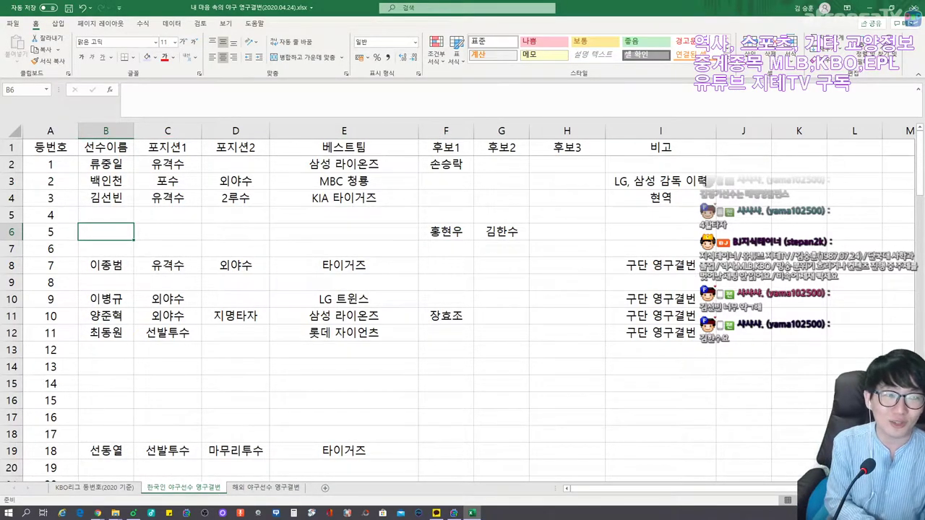
type("김한수")
key("Tab")
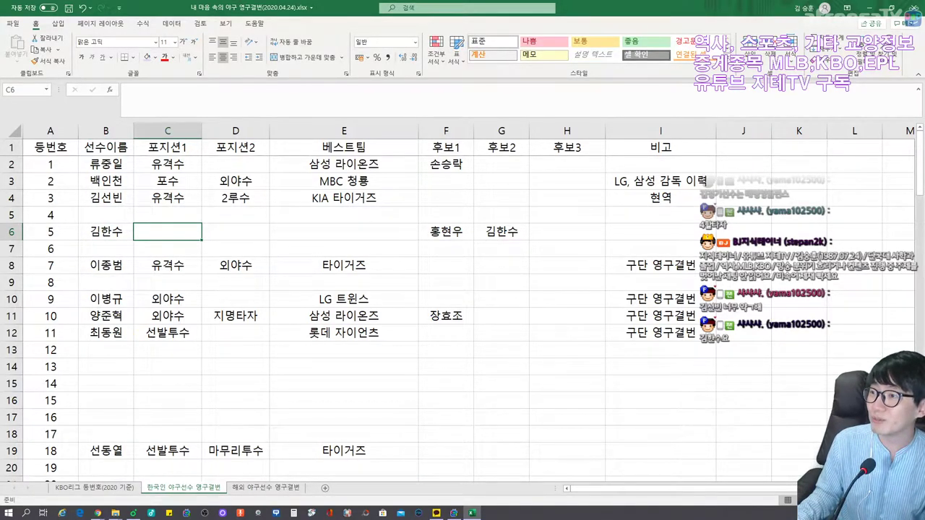
key("alt+Tab")
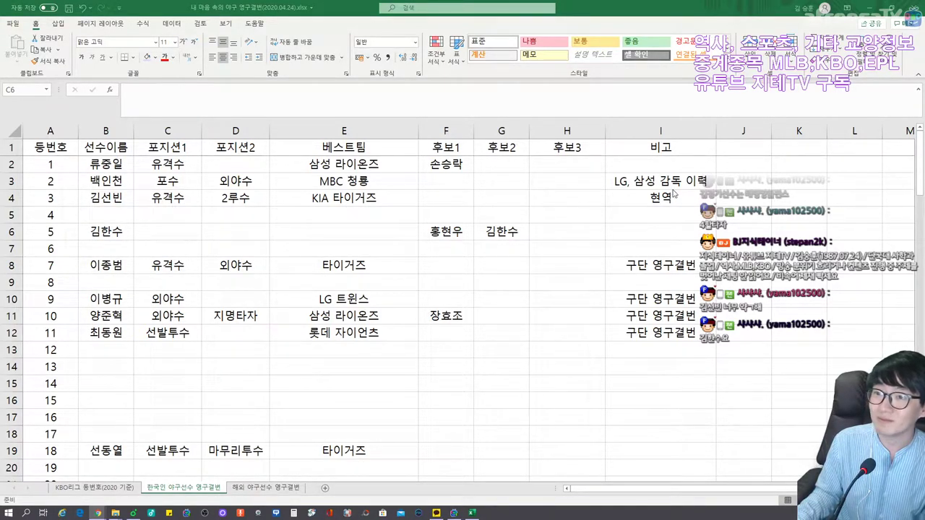
left_click(485, 231)
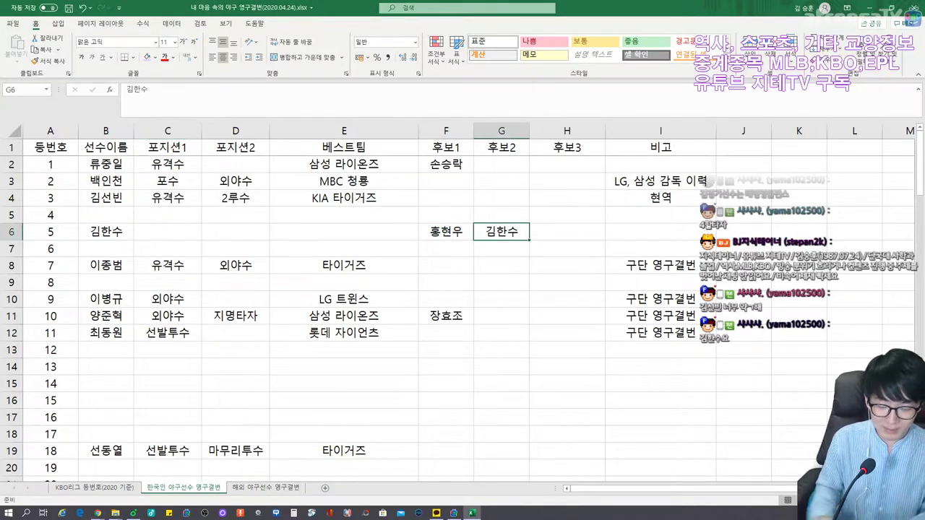
key("Delete")
left_click(446, 231)
Enter 3루수 as the first position and 1루수 as the second position for jersey number 5
left_click(167, 231)
type("3루수")
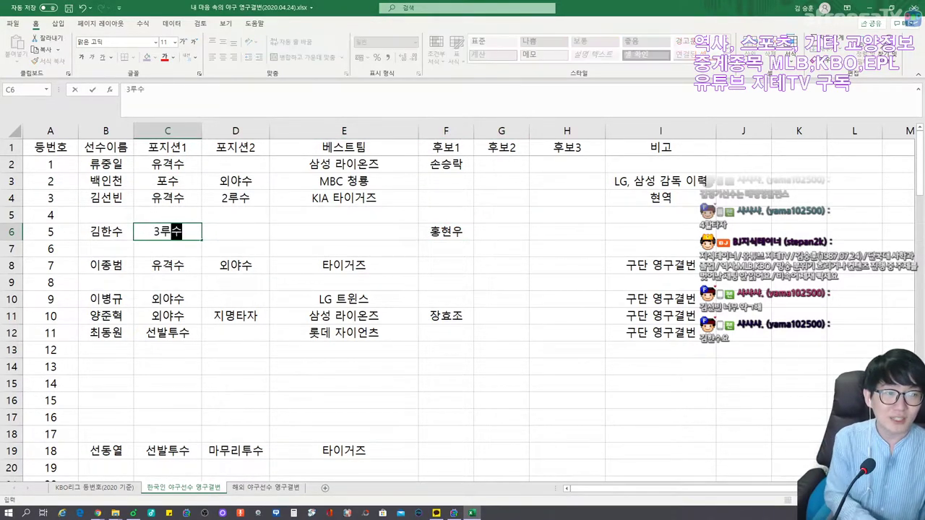
key("Tab")
type("1루수")
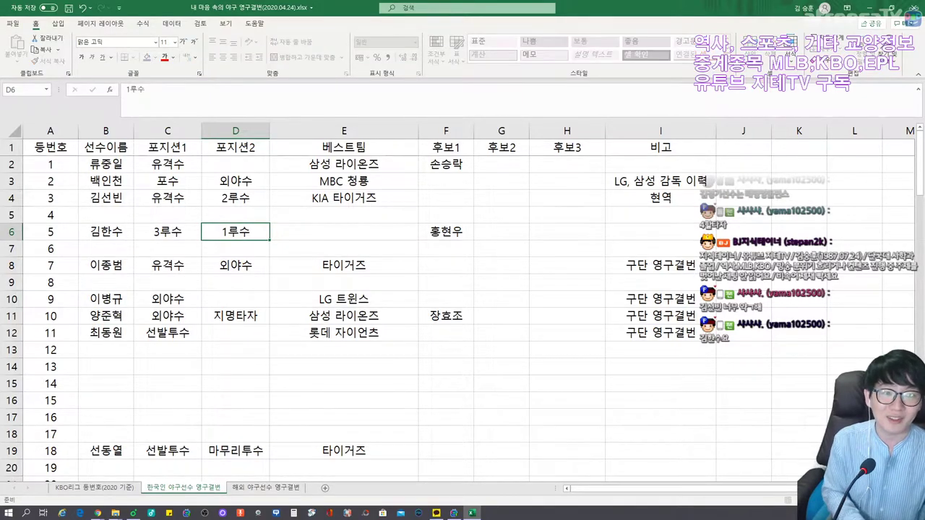
Set the best team for jersey number 5 to 삼성 라이온즈 and enter 전 삼성 감독 as the remark
key("Tab")
type("삼성 라이온즈")
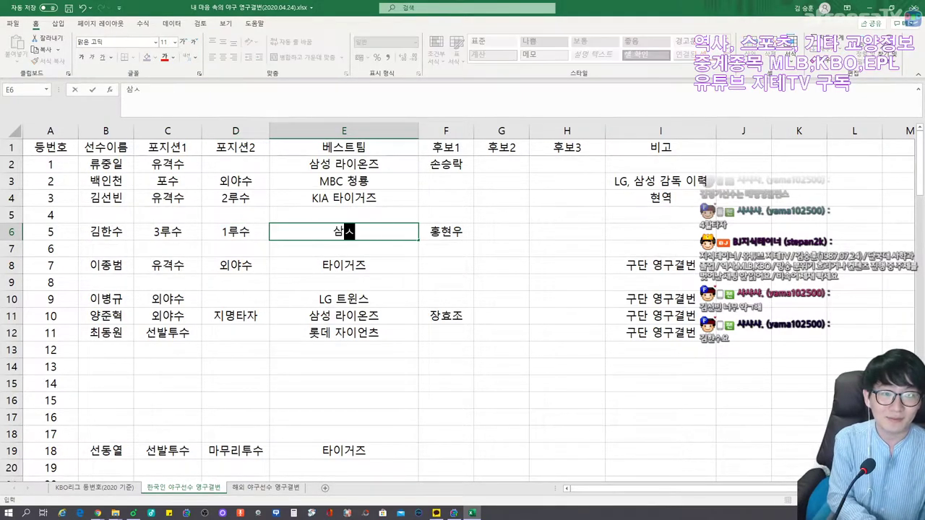
key("Tab")
key("Tab")
key("Tab")
key("Tab")
type("전 삼성 감독")
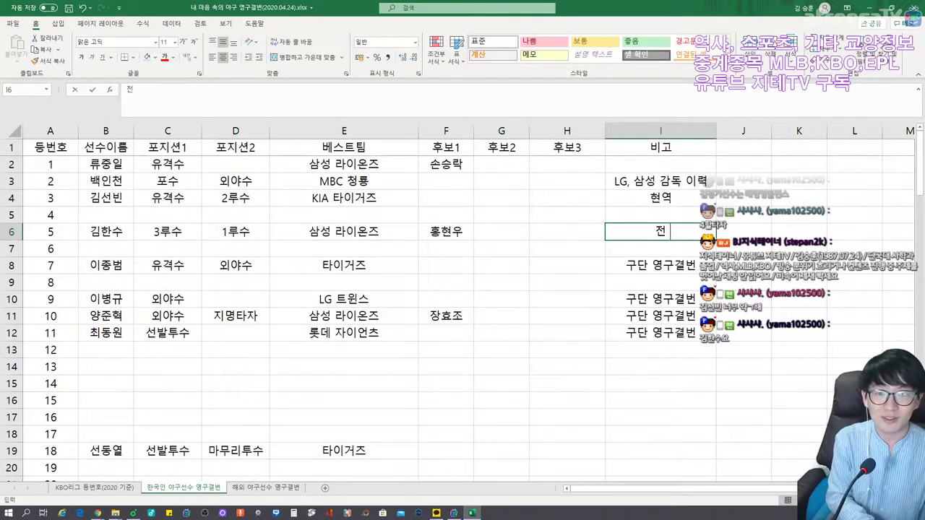
Enter 김재걸 as the player for jersey number 6
key("Left")
key("Left")
key("Left")
key("Left")
key("Left")
key("Left")
key("Left")
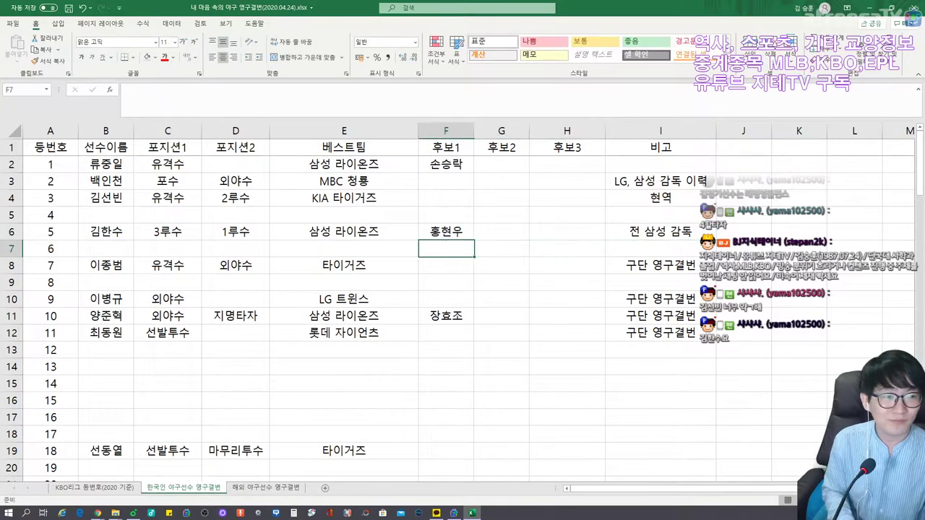
key("Down")
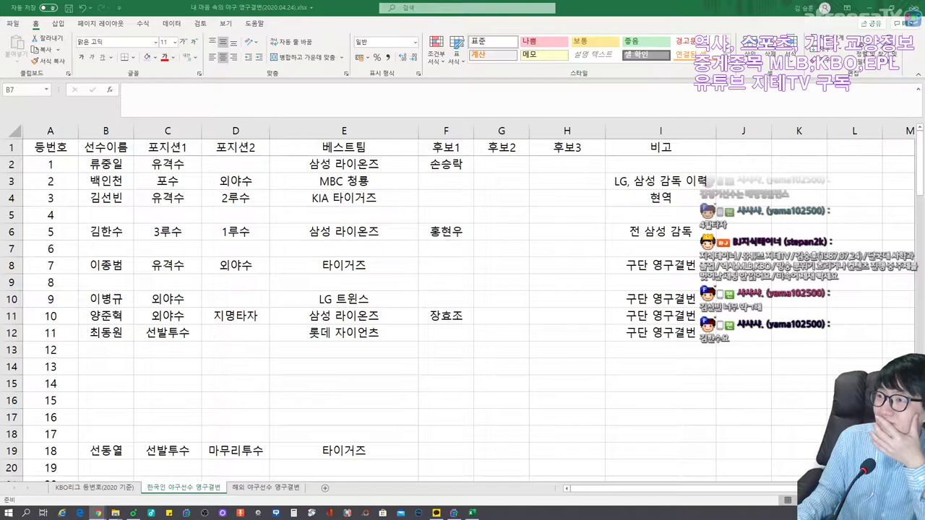
left_click(121, 251)
type("김재걸")
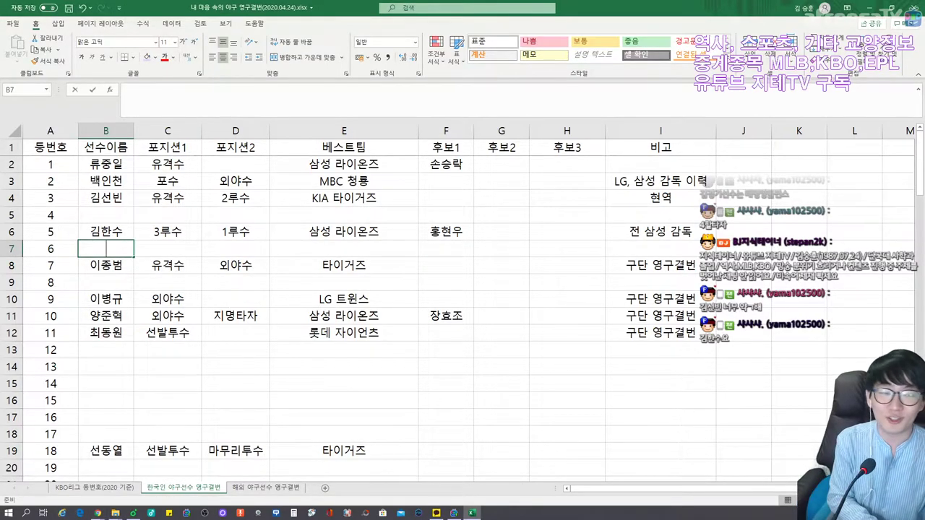
key("Tab")
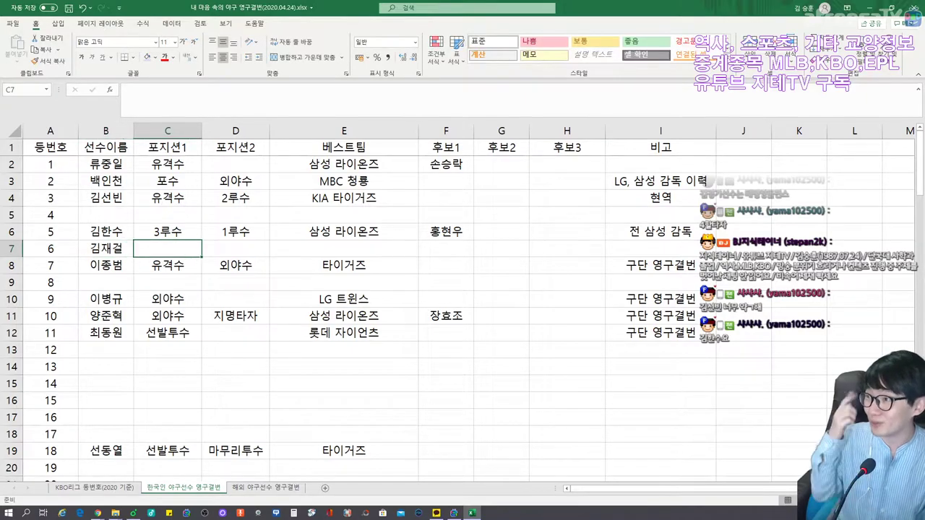
Set the best team for jersey number 6 to 삼성 라이온즈 and enter LG 작전코치 as the remark
key("Tab")
key("Tab")
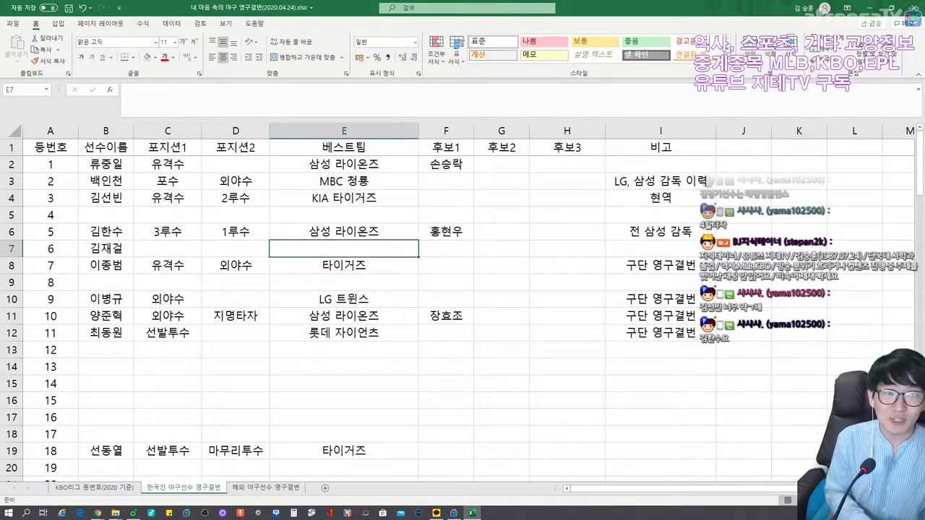
type("삼성 라이온즈")
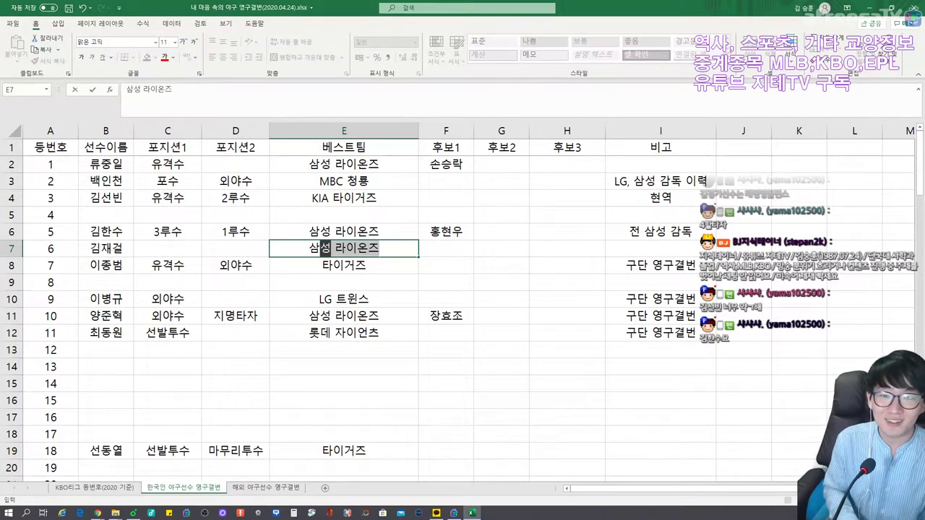
key("Tab")
key("Tab")
key("Tab")
key("Tab")
type("LG")
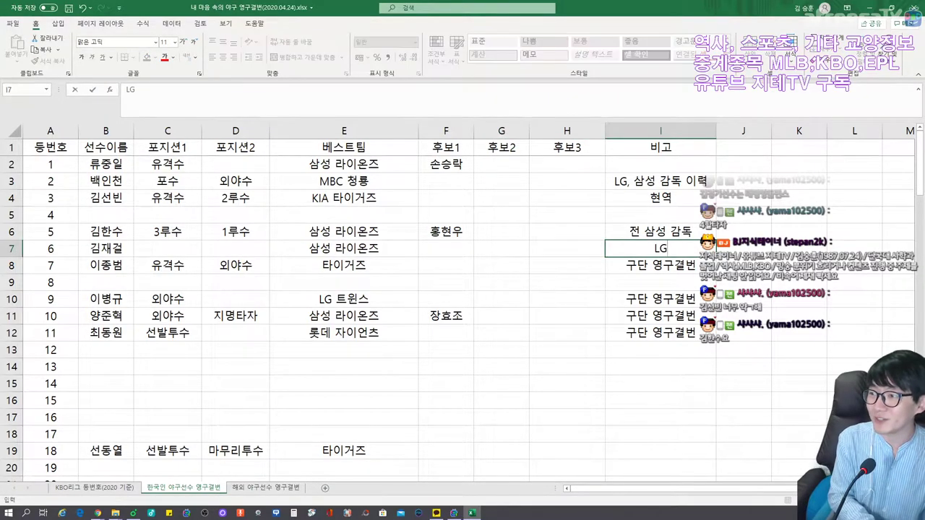
type(" 작전코치")
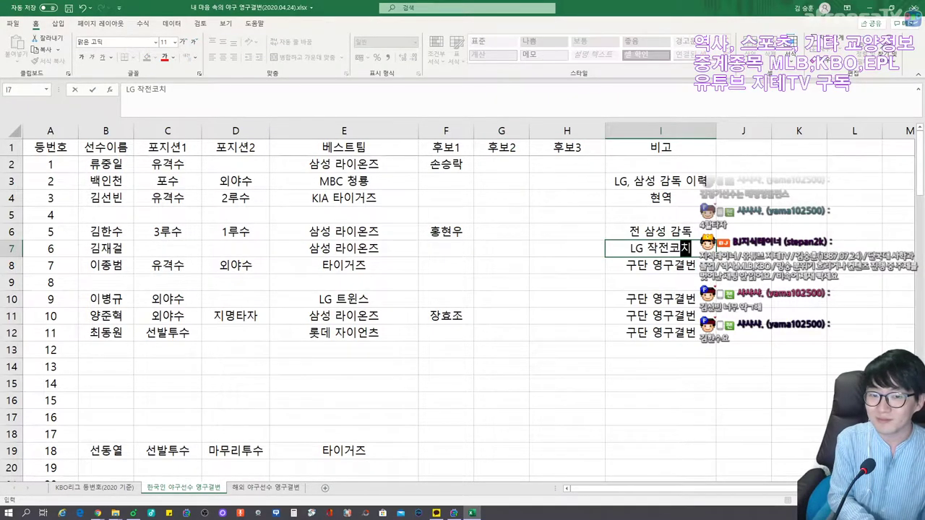
Enter 유틸리티 as the first position for jersey number 6
key("Left")
key("Left")
key("Left")
key("Left")
key("Left")
key("Left")
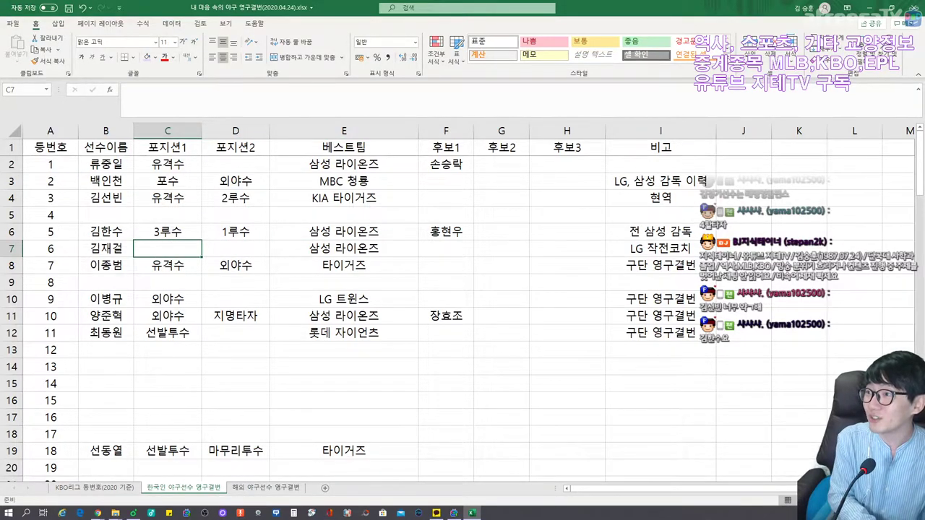
type("유틸리티")
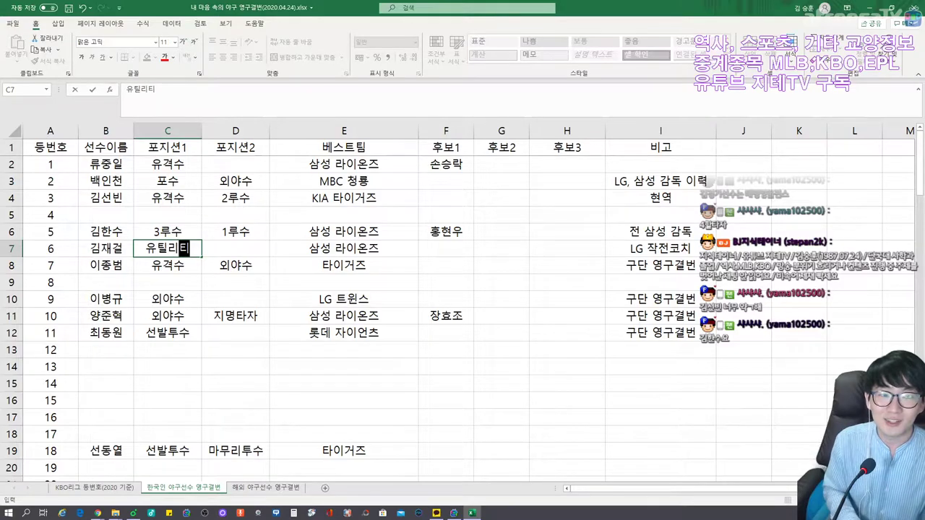
key("Tab")
key("Tab")
key("shift+Tab")
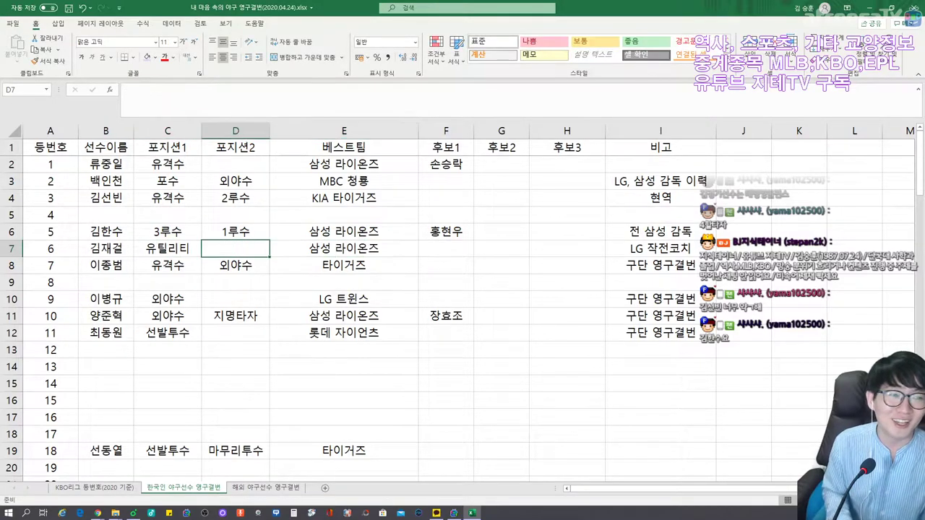
key("Return")
key("Tab")
key("shift+Tab")
key("Return")
key("shift+Tab")
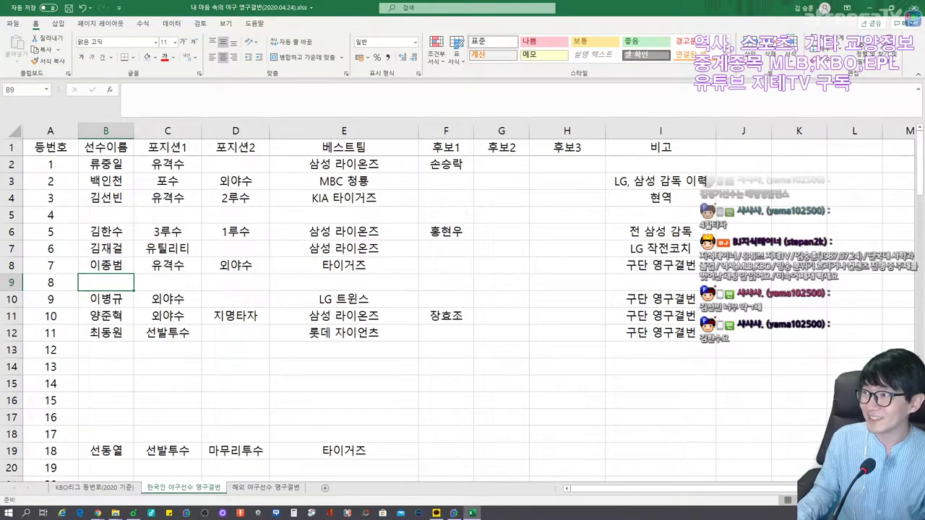
key("alt+Tab")
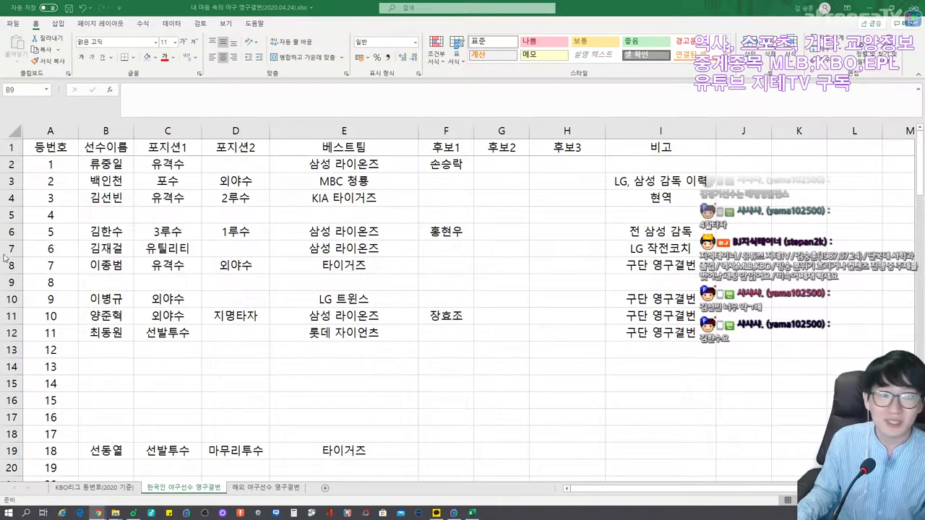
key("alt+Tab")
Enter 김재박 as the first candidate and 김재현 as the second candidate for jersey number 7
left_click(418, 266)
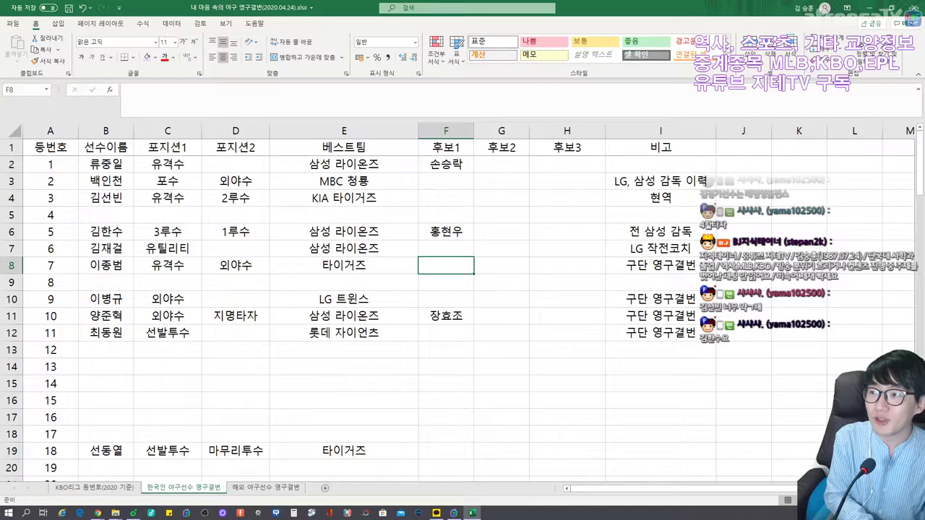
type("김재박")
key("Tab")
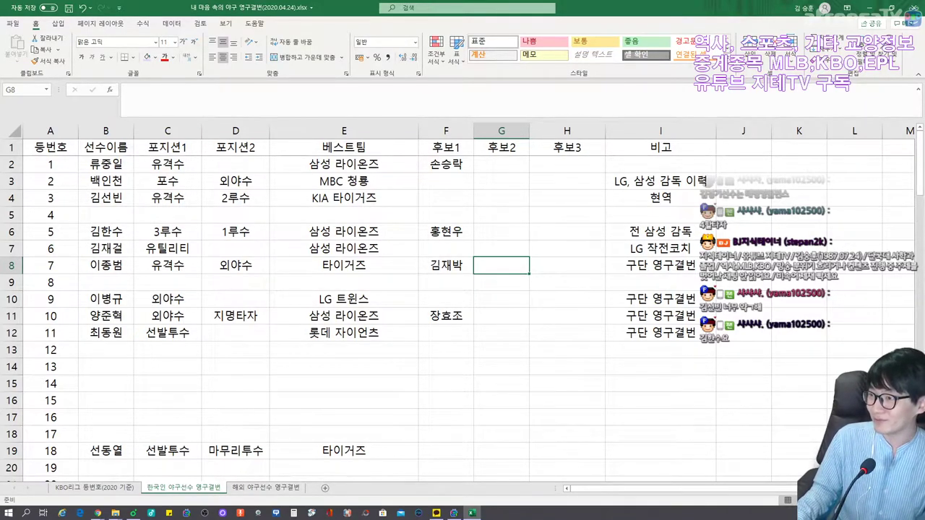
type("김재현")
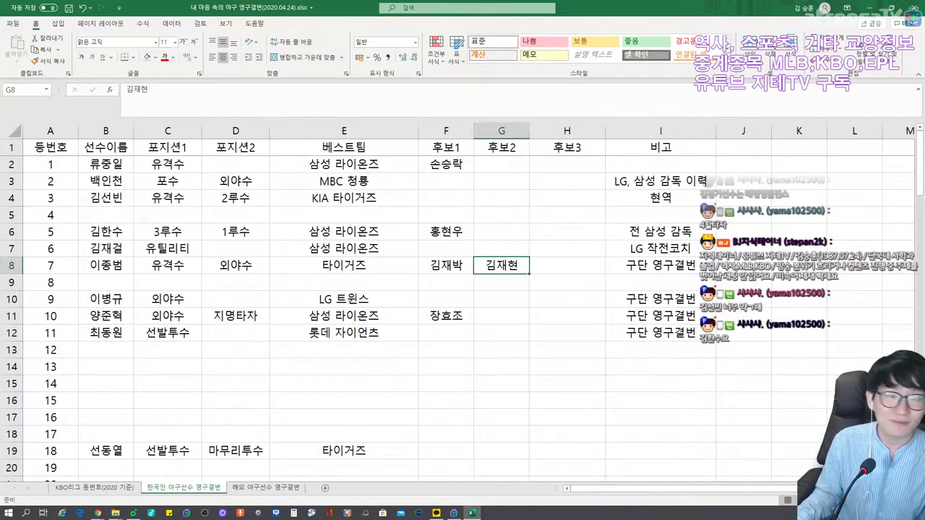
Look through each team's jersey number 8 player in the KBO리그 등번호(2020 기준) sheet
left_click(105, 282)
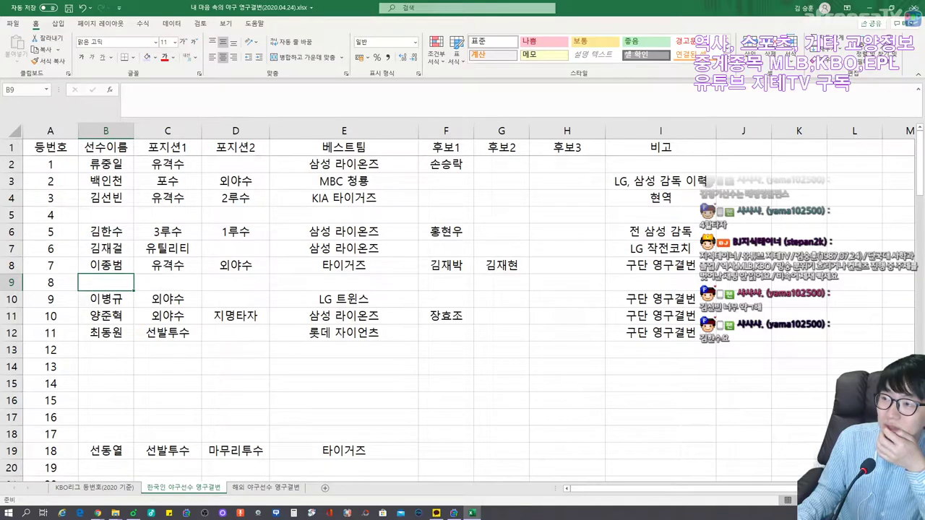
left_click(98, 488)
scroll(463, 311, "up", 17)
scroll(462, 310, "up", 10)
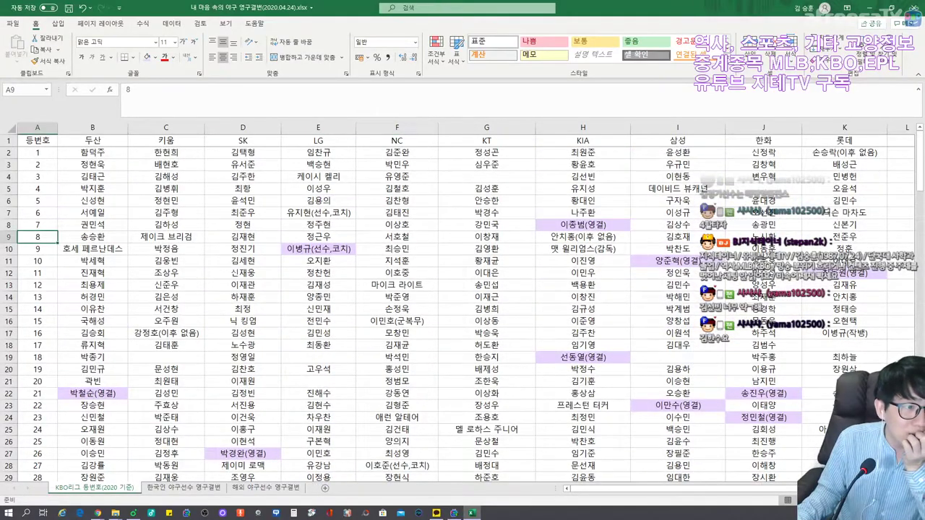
left_click_drag(243, 236, 477, 236)
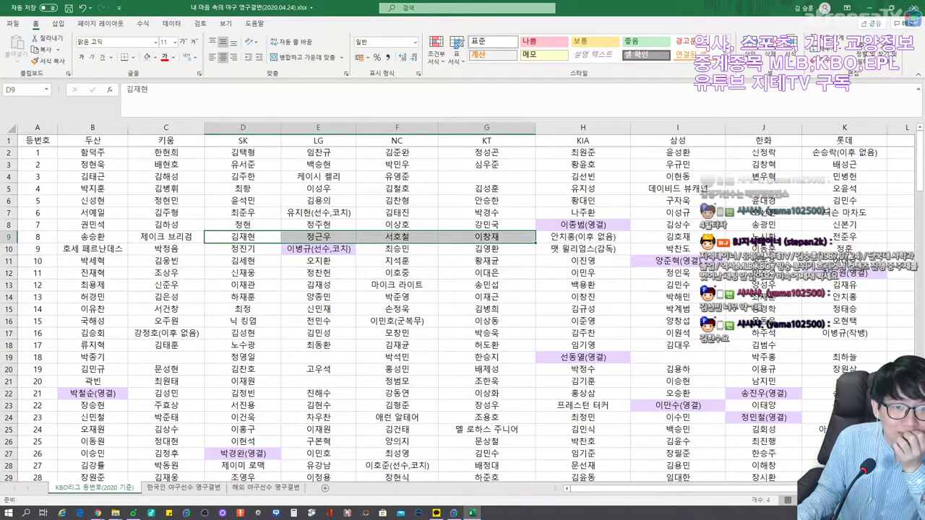
left_click(477, 236)
key("Left")
key("Left")
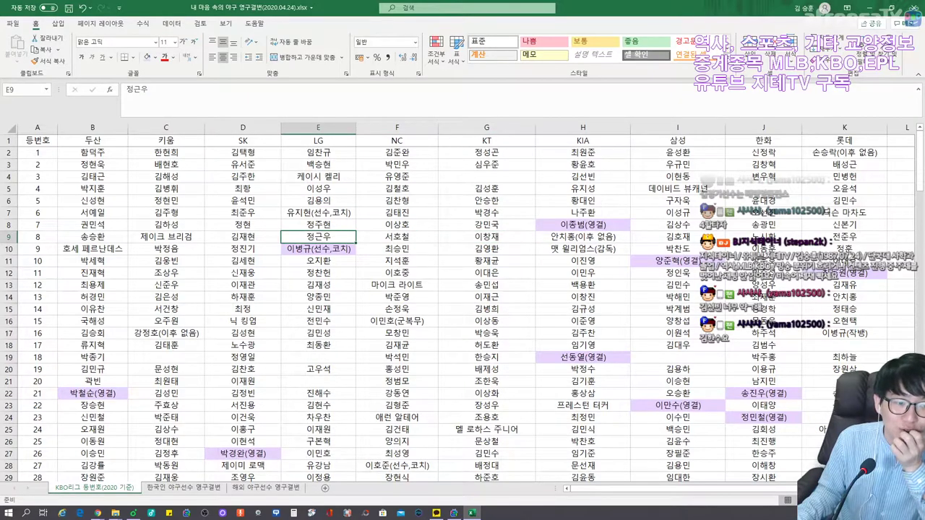
Enter 정근우 as the player for jersey number 8 in the 한국인 야구선수 영구결번 sheet
left_click(175, 488)
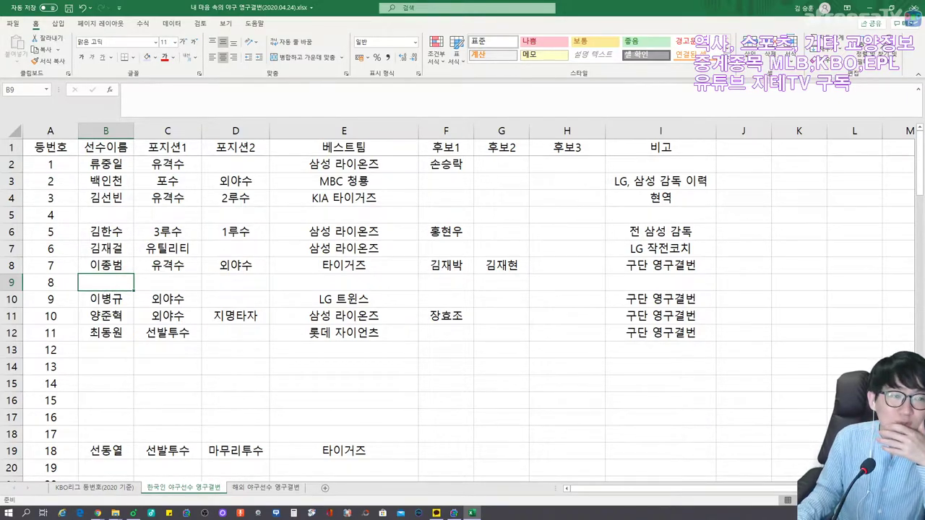
type("정근ㅇ")
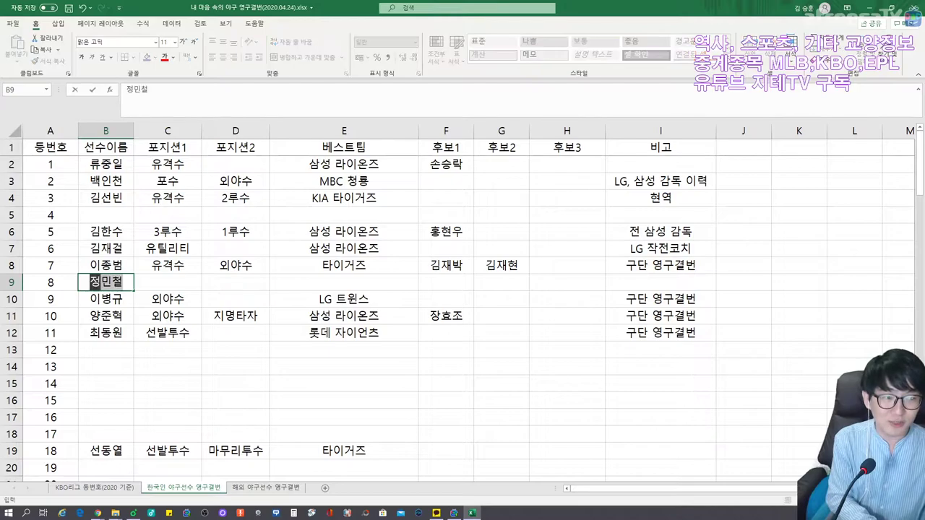
type("ㅜ")
key("Tab")
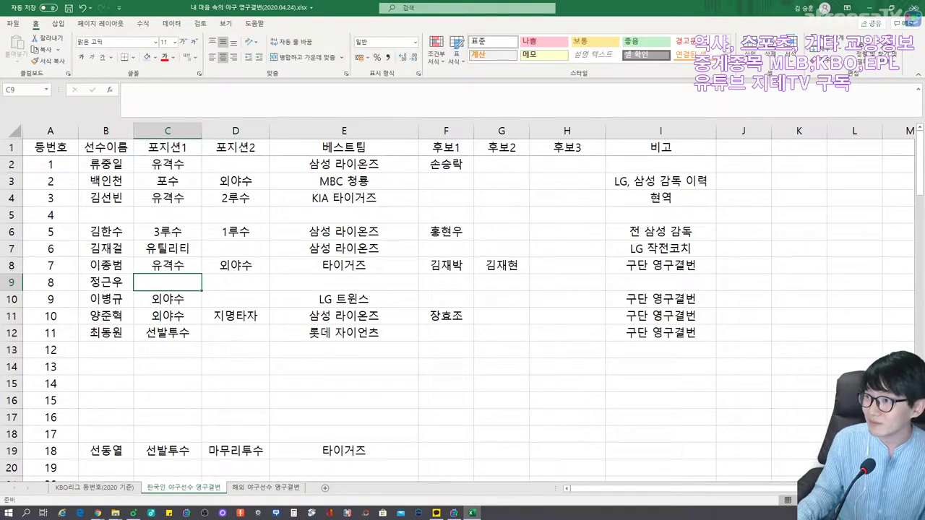
Enter 2루수 as the first position and 유틸리티 as the second position for jersey number 8
key("alt+Tab")
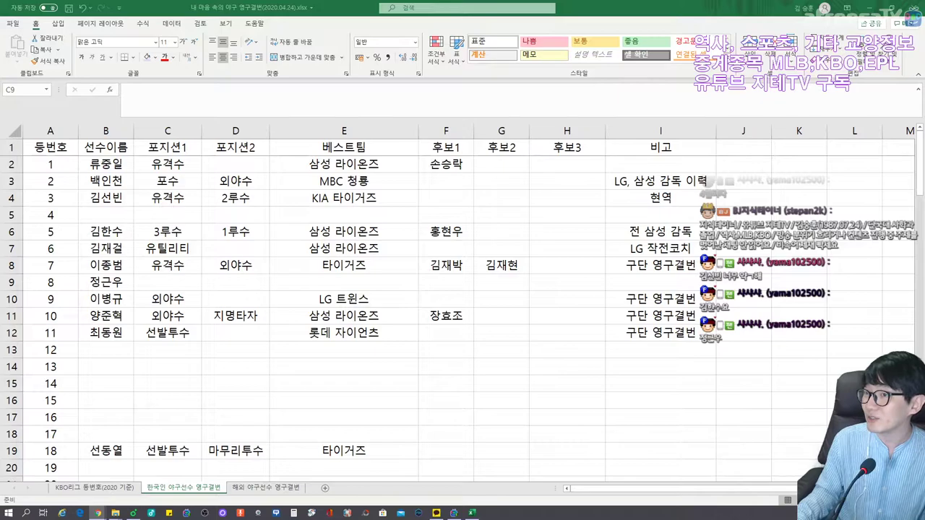
type("2루수")
key("Tab")
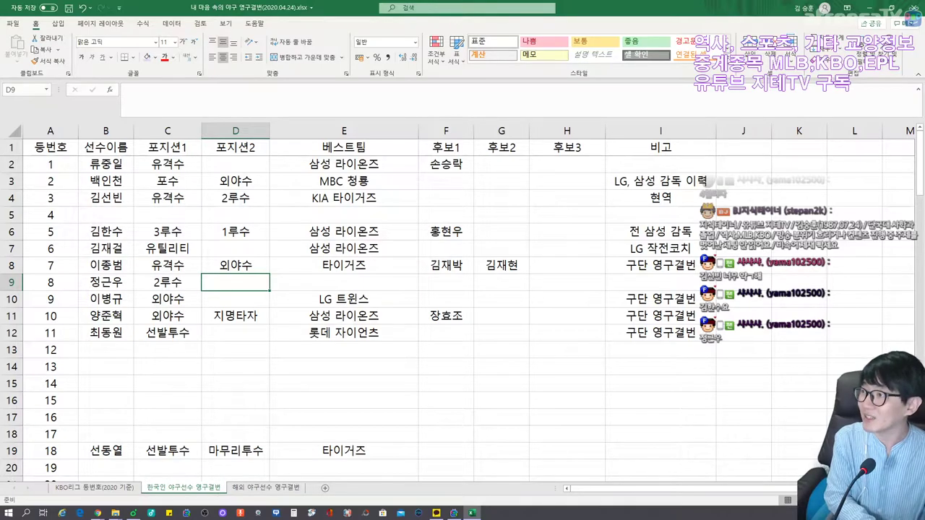
type("유틸리티")
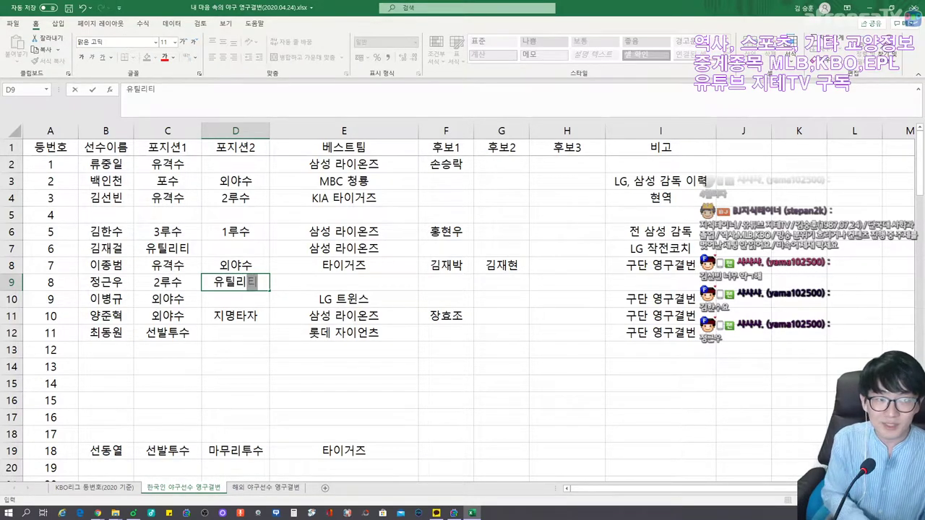
Enter SK 와이번스 as the best team for jersey number 8
key("Tab")
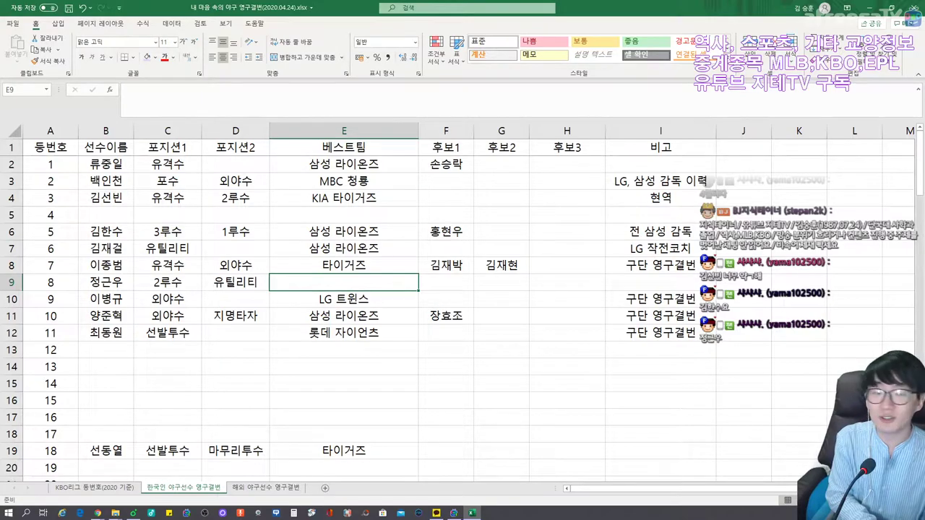
type("SK 와")
key("Tab")
key("Tab")
key("Tab")
key("Tab")
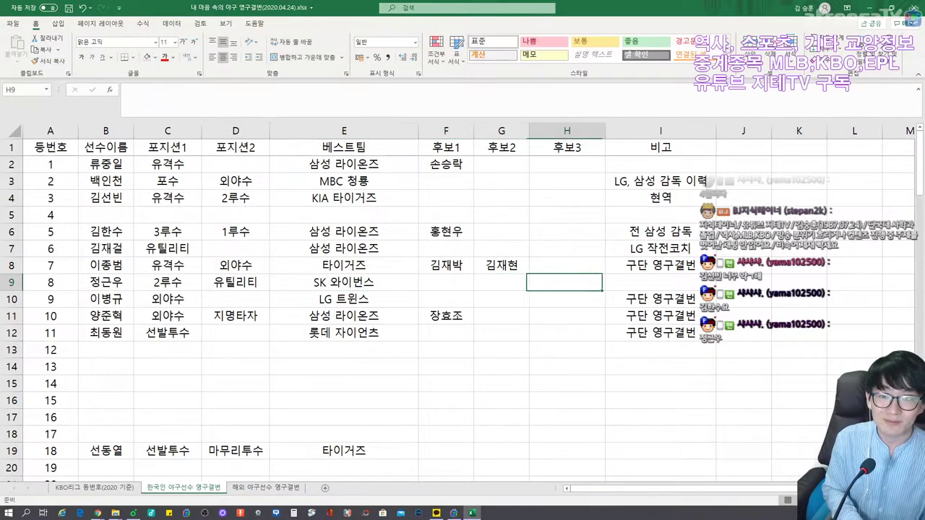
Enter 현역(LG) as the remark for jersey number 8
type("현 LG")
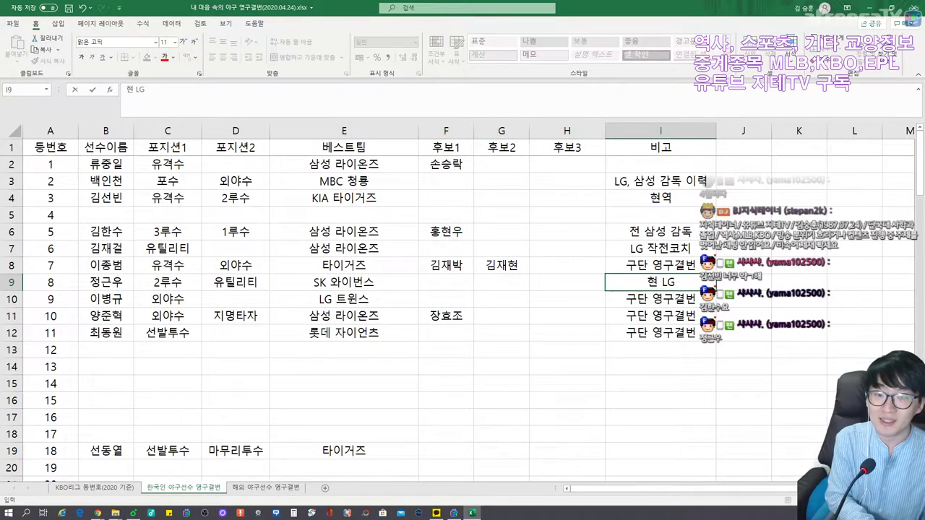
key("BackSpace")
key("BackSpace")
key("BackSpace")
key("BackSpace")
type("L")
key("BackSpace")
key("BackSpace")
type("현역(")
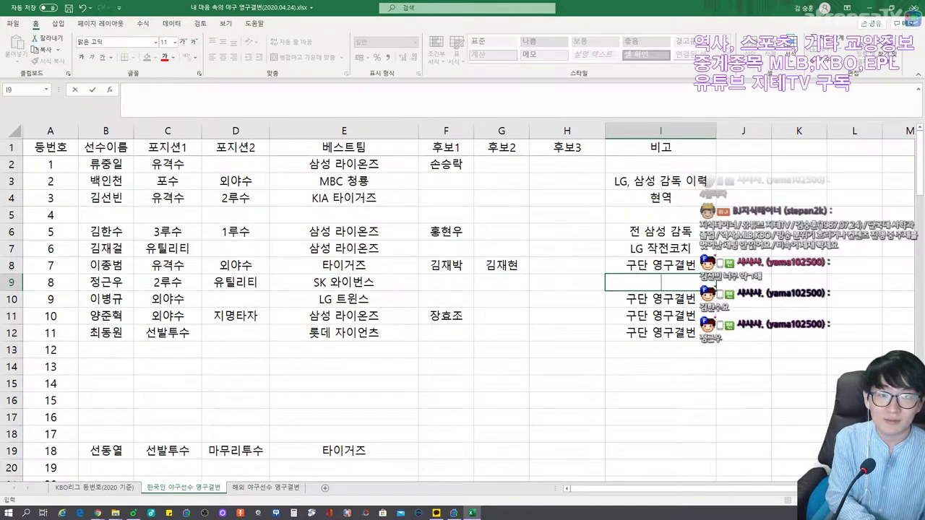
type("LG)")
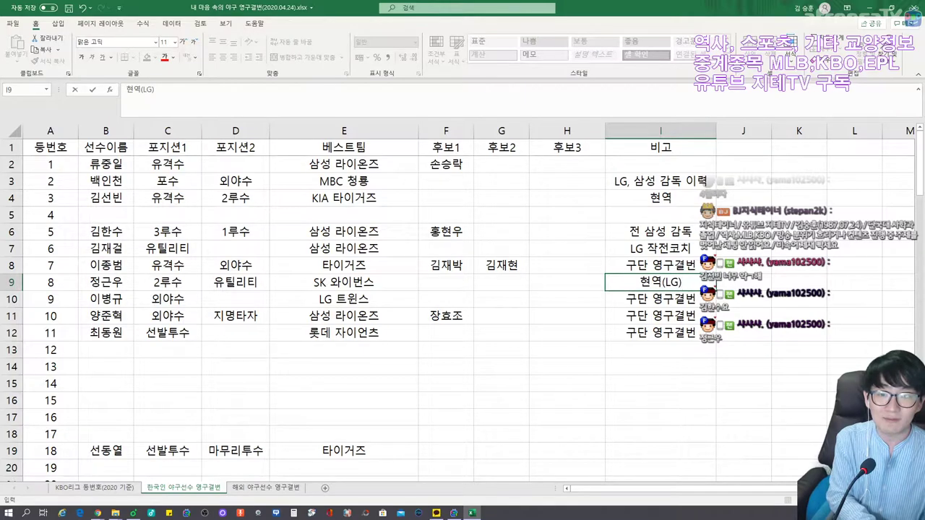
left_click(344, 281)
key("Left")
key("Left")
key("Left")
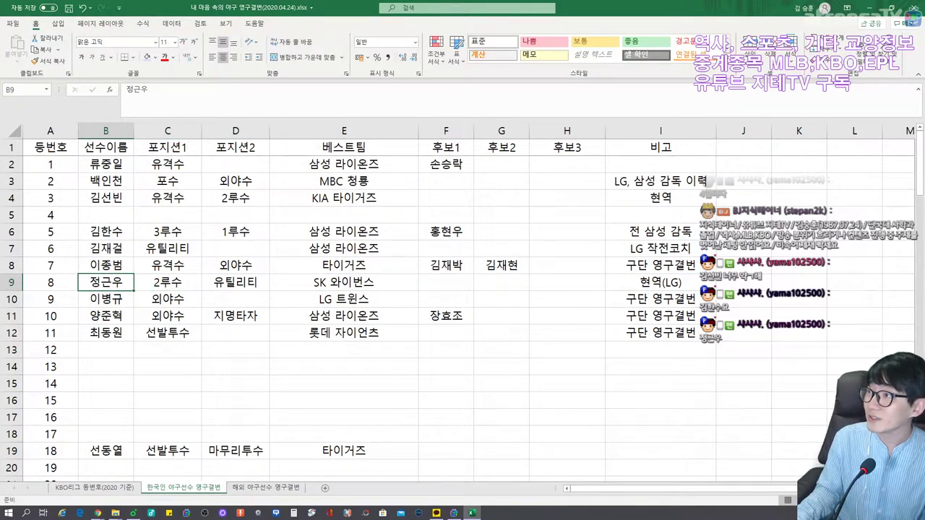
left_click(106, 298)
key("alt+Tab")
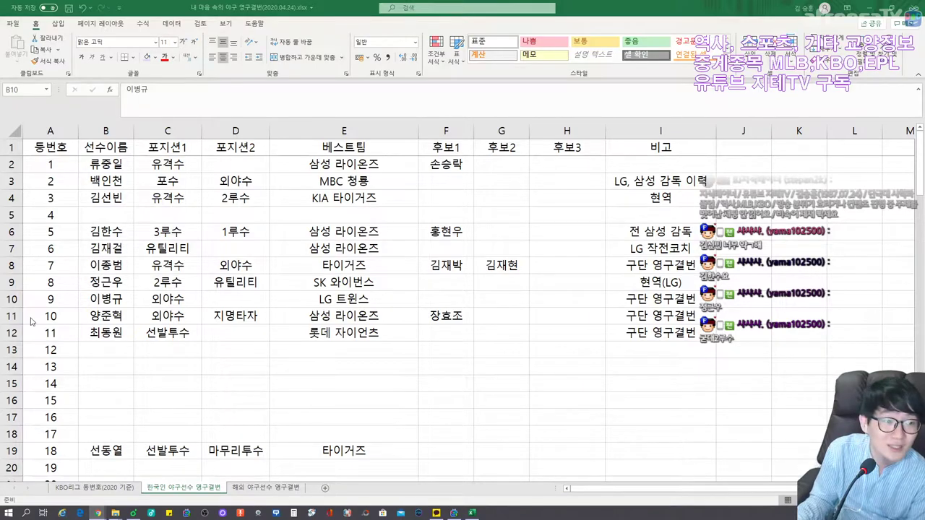
left_click(99, 311)
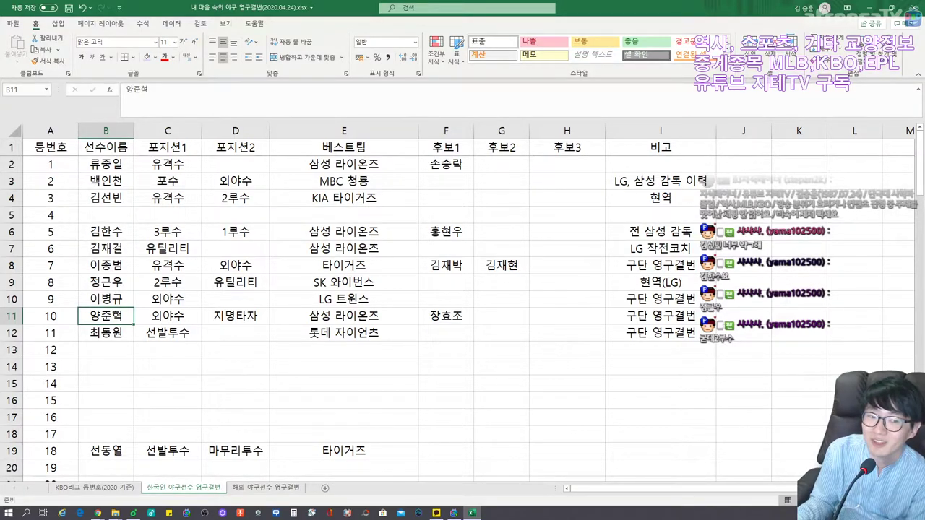
left_click(445, 315)
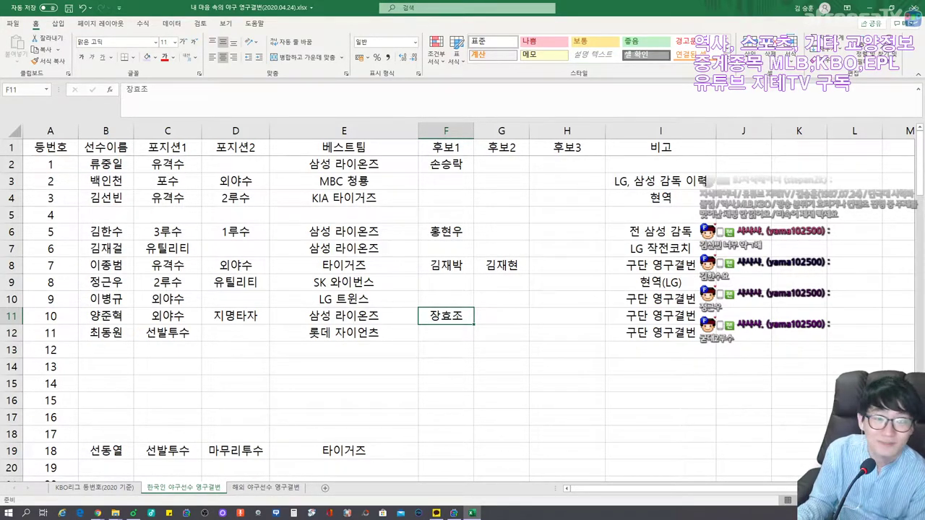
left_click(501, 315)
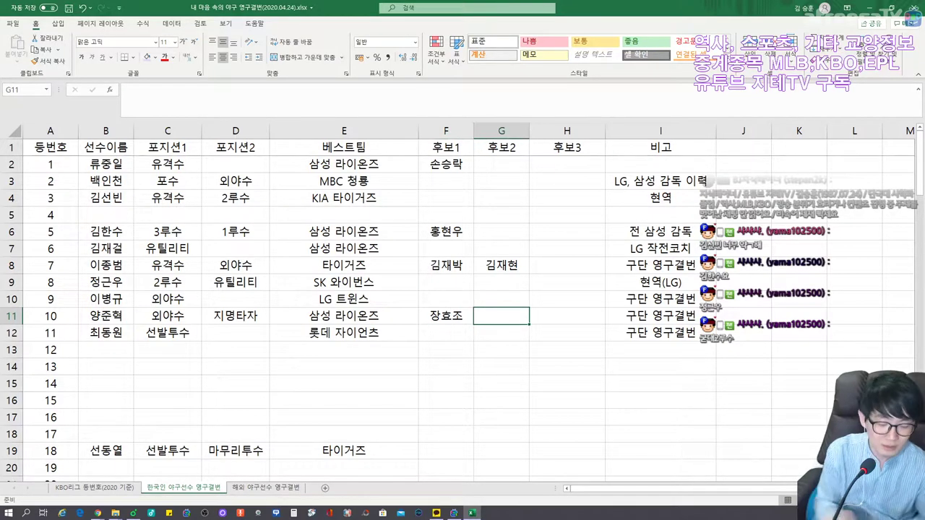
type("김기태")
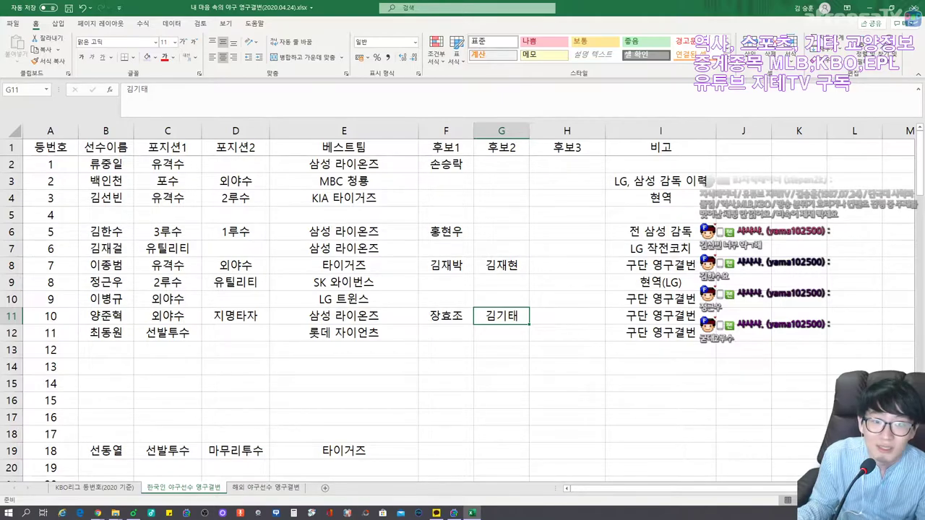
Enter 이대호(현역) as the third candidate for jersey number 10
left_click(566, 316)
type("이대호")
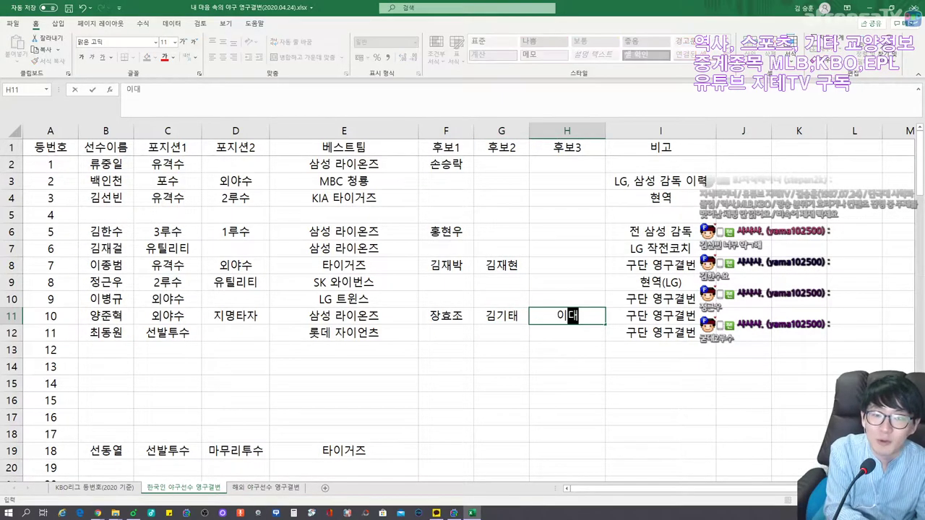
left_click(502, 315)
left_click(567, 316)
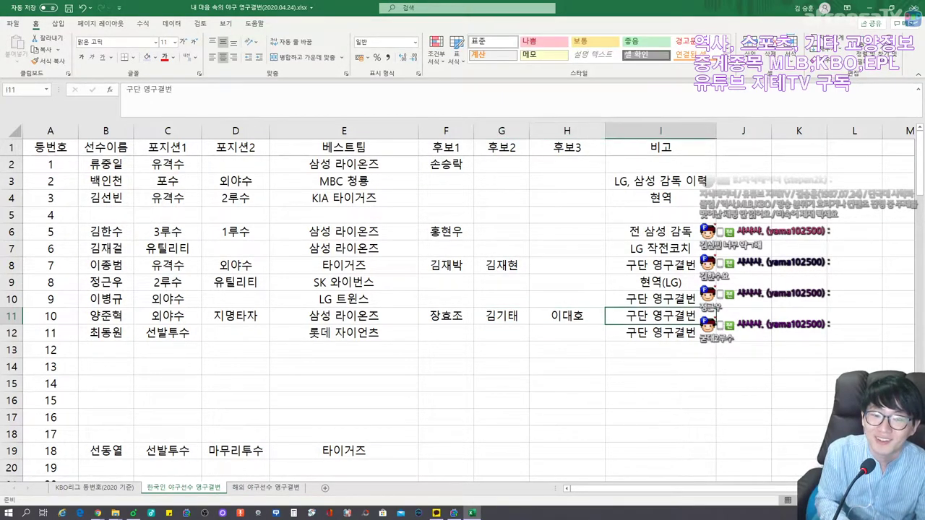
left_click(502, 316)
left_click(566, 316)
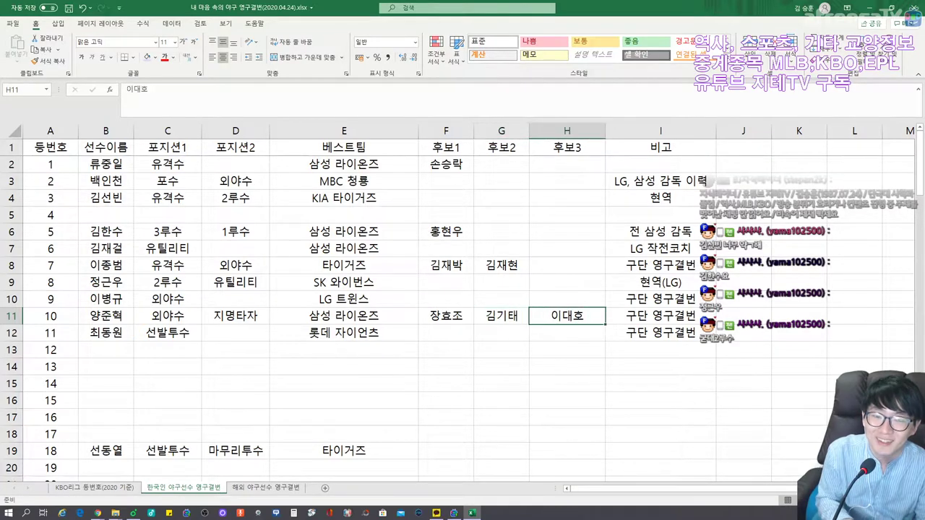
key("F2")
type("(현역")
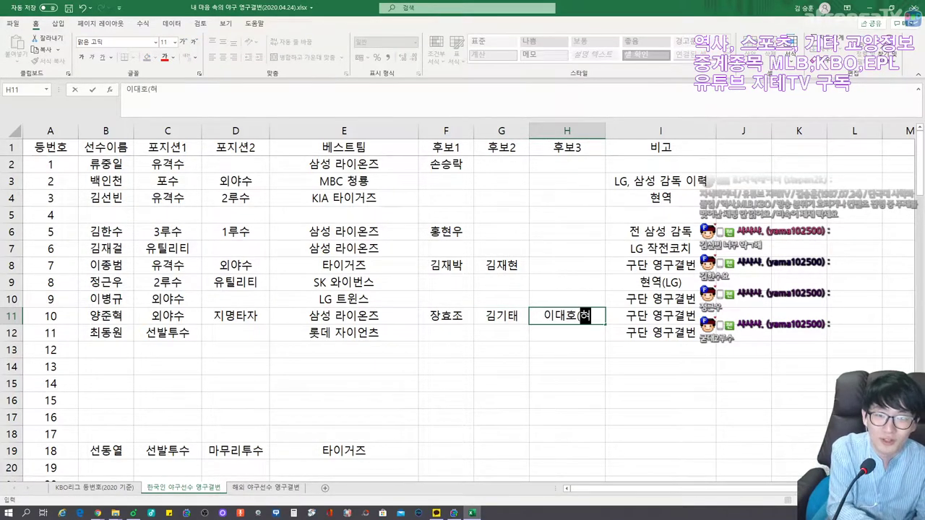
type(")")
left_click(502, 315)
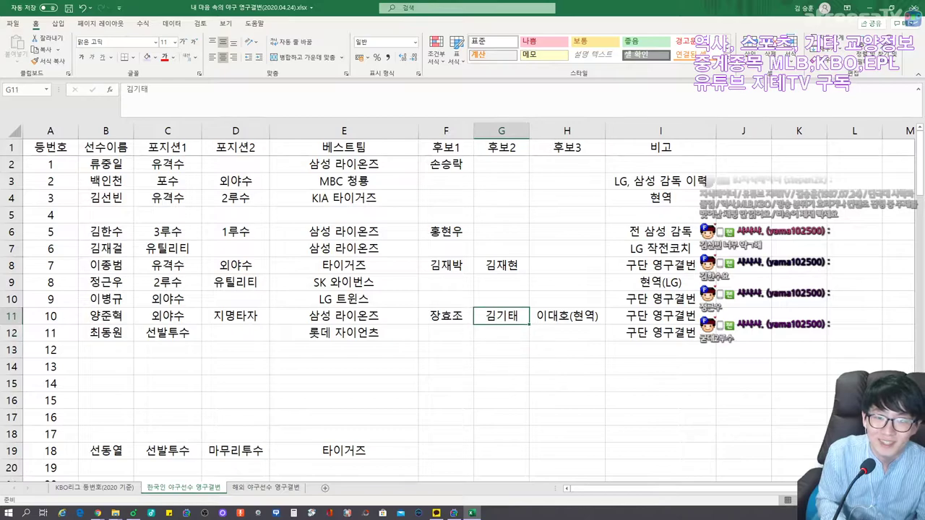
Review the chosen player and the candidates for jersey number 10 and compare them with those for jersey number 7
key("Left")
key("Left")
key("Left")
key("Left")
key("Left")
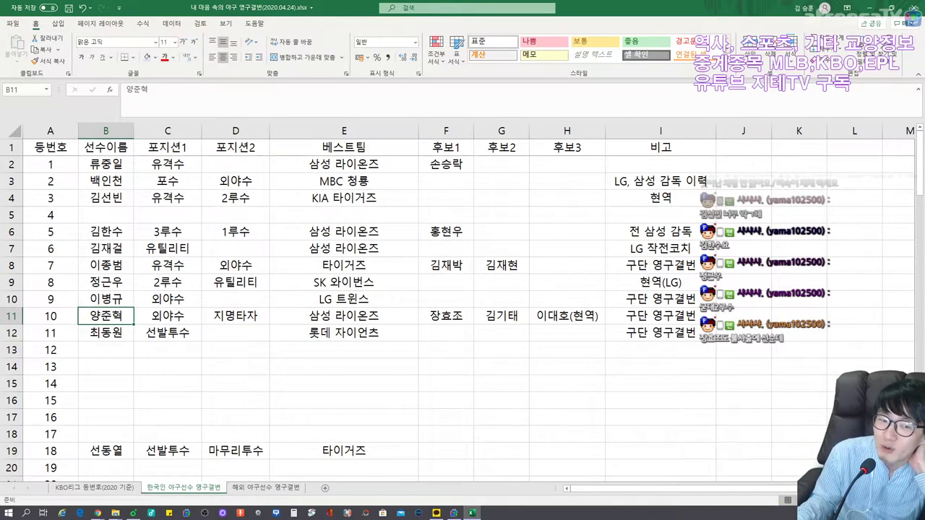
left_click(446, 316)
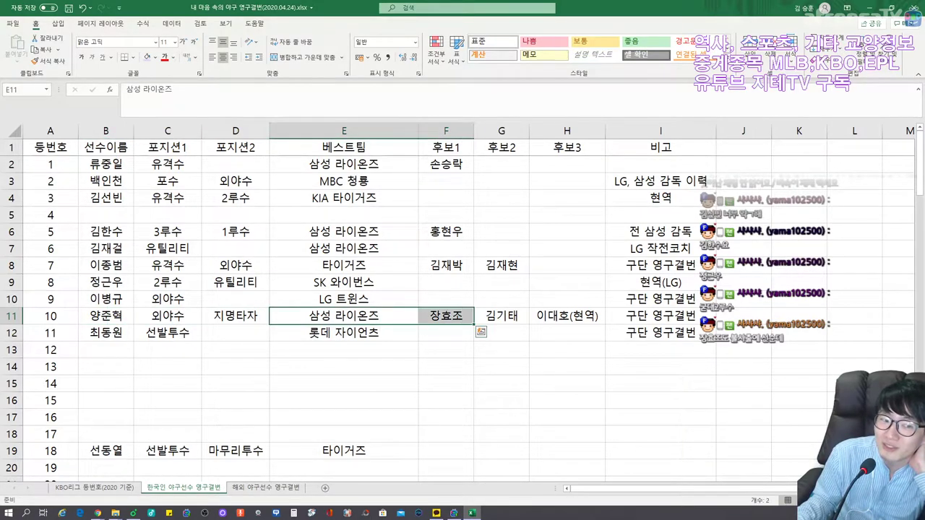
key("shift+Right")
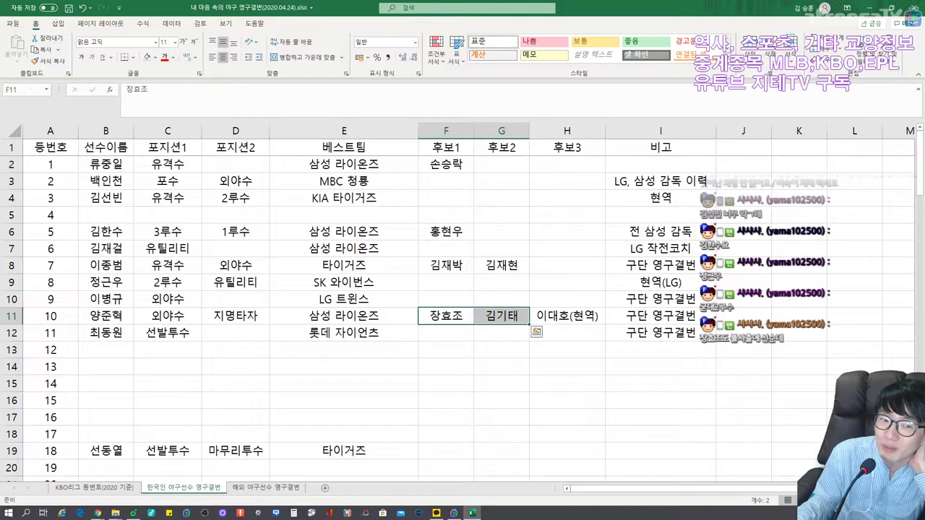
key("Right")
key("Left")
left_click(502, 316)
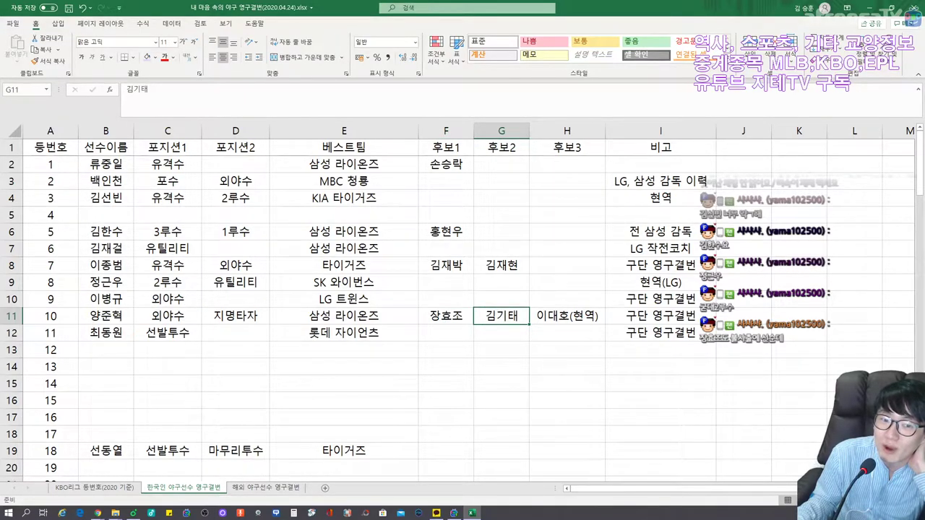
left_click(566, 315)
left_click_drag(105, 316, 566, 316)
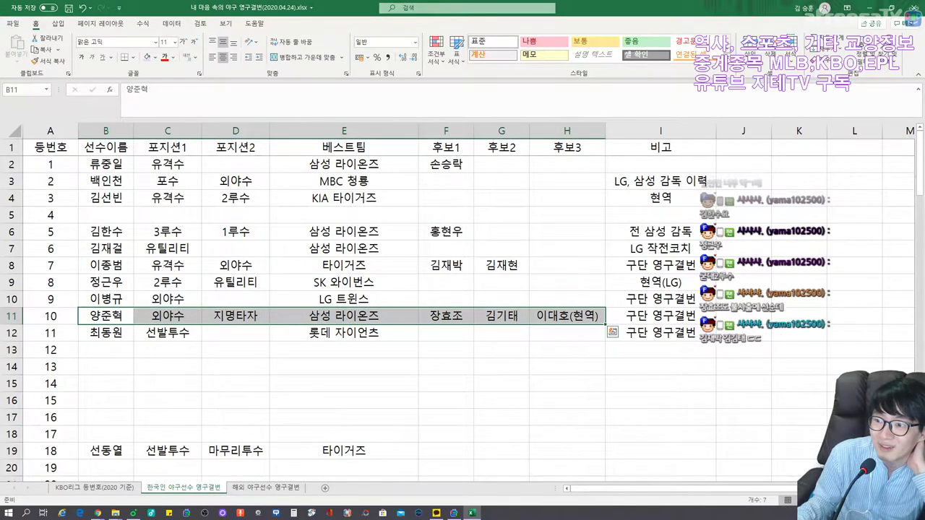
left_click(567, 316)
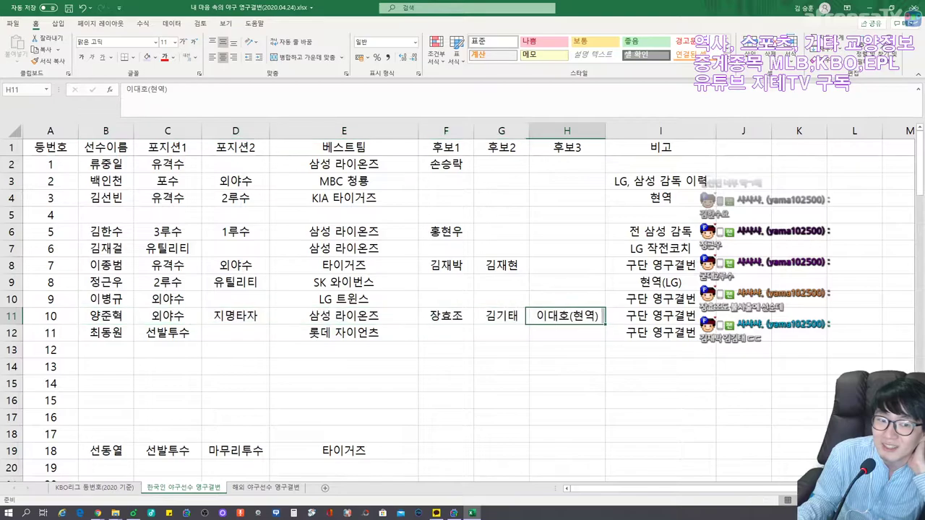
left_click(446, 265)
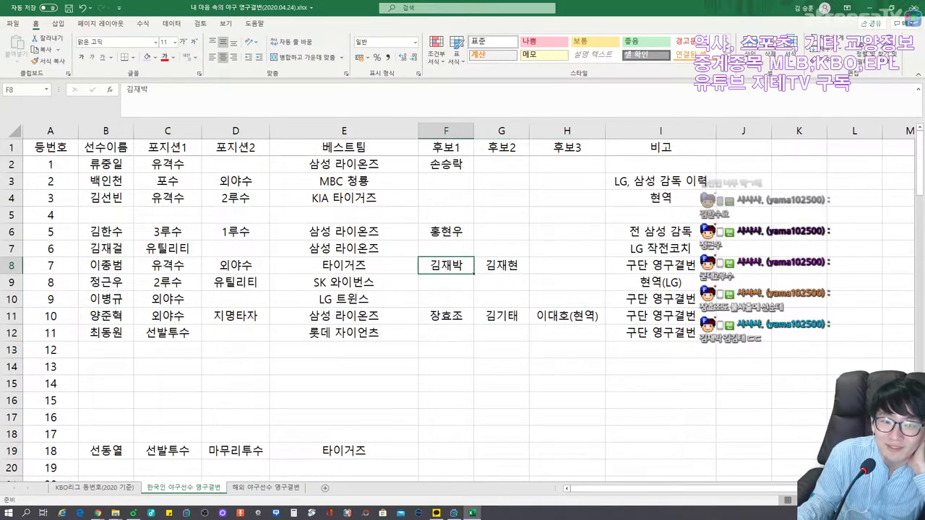
left_click(446, 316)
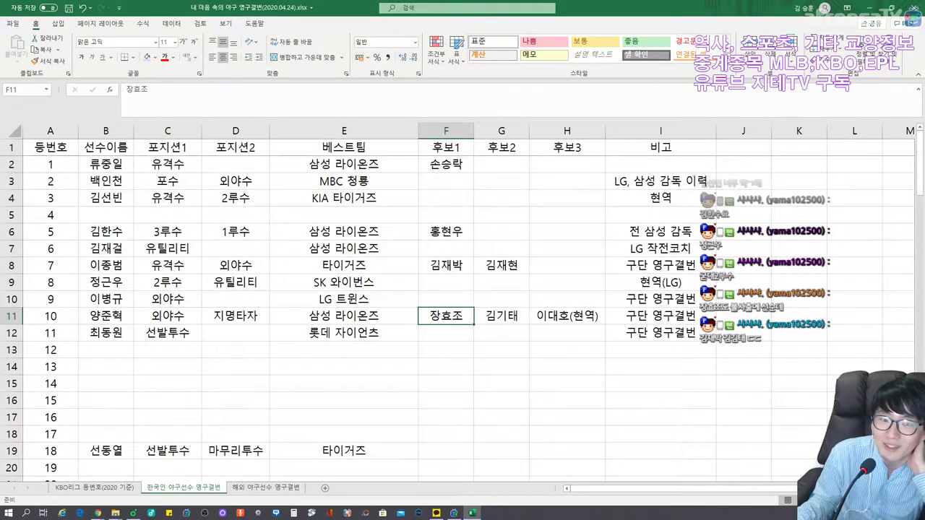
left_click_drag(446, 265, 502, 265)
left_click(566, 266)
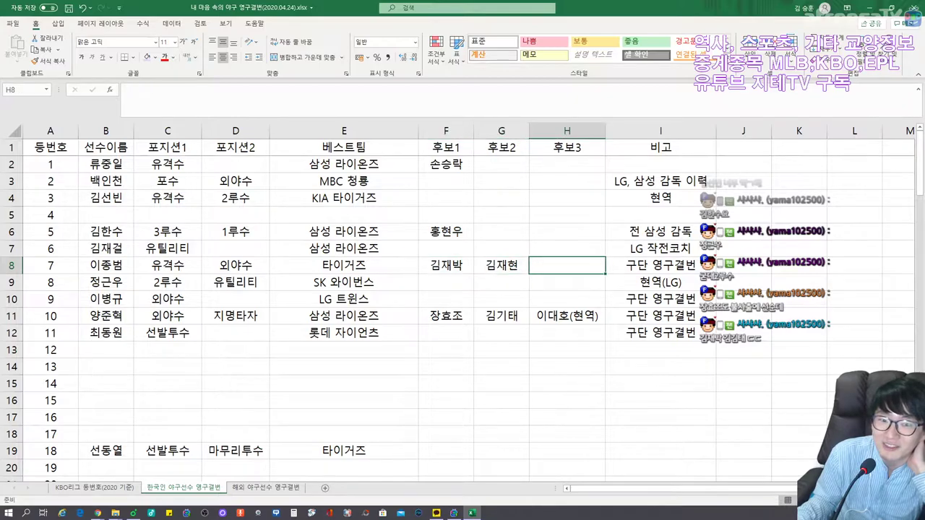
left_click_drag(446, 265, 501, 265)
left_click(502, 266)
left_click(105, 265)
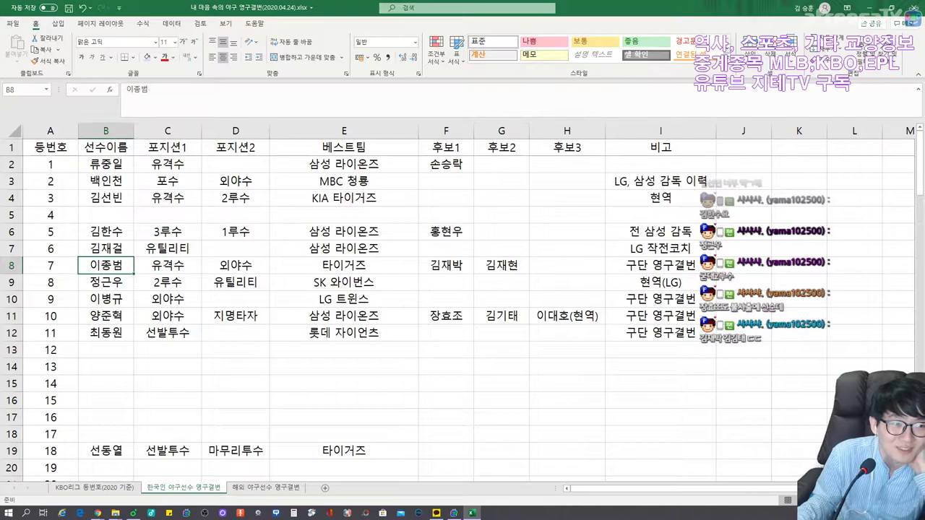
left_click(446, 316)
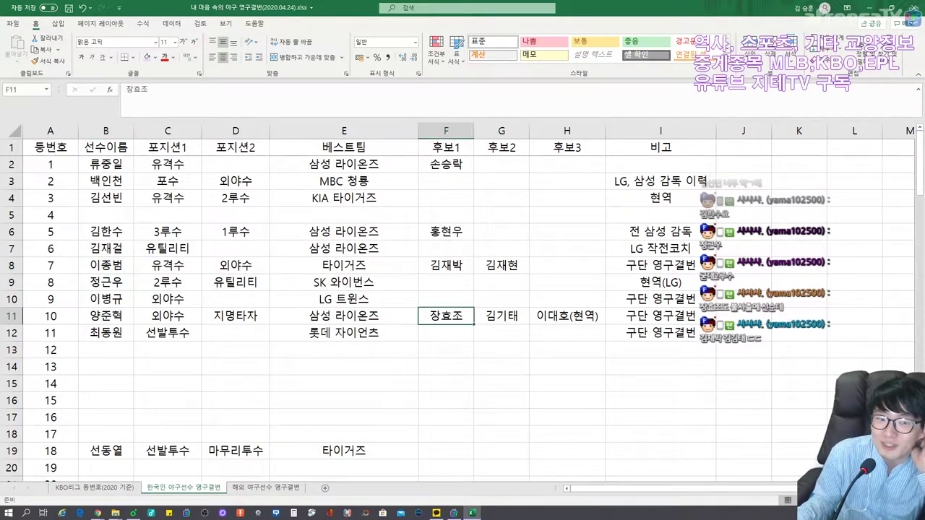
left_click_drag(106, 316, 566, 316)
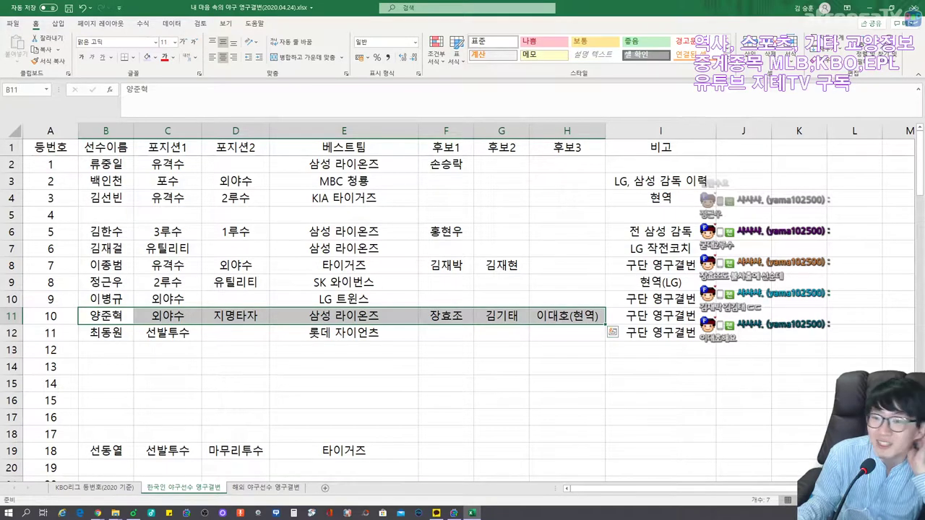
left_click(567, 316)
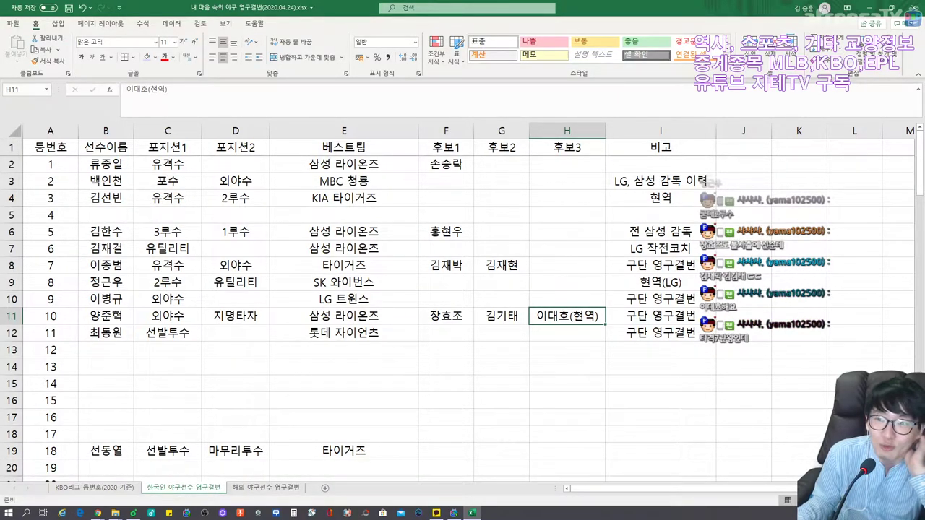
left_click(106, 315)
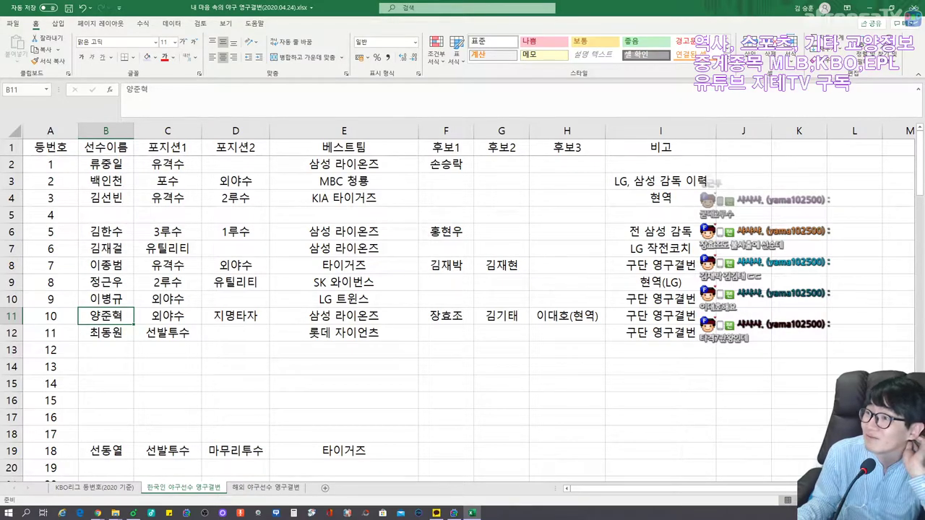
key("alt+Tab")
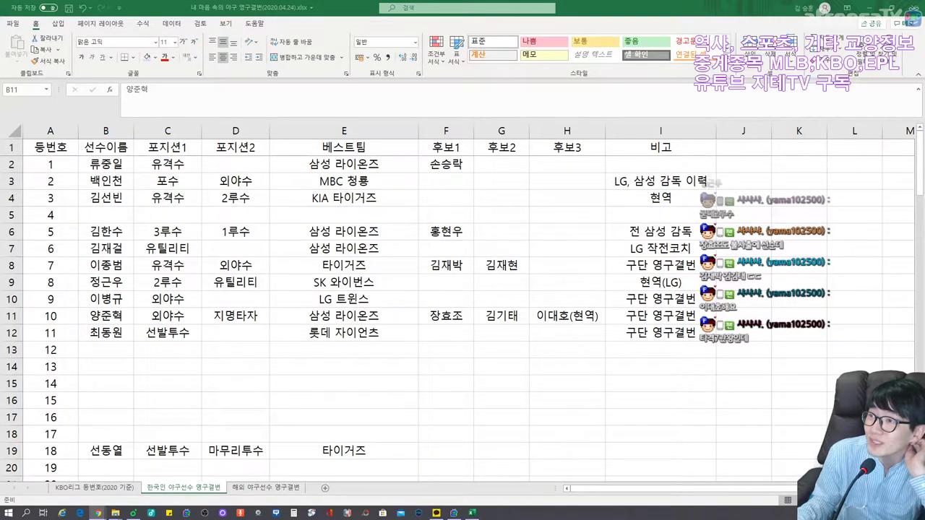
left_click(120, 341)
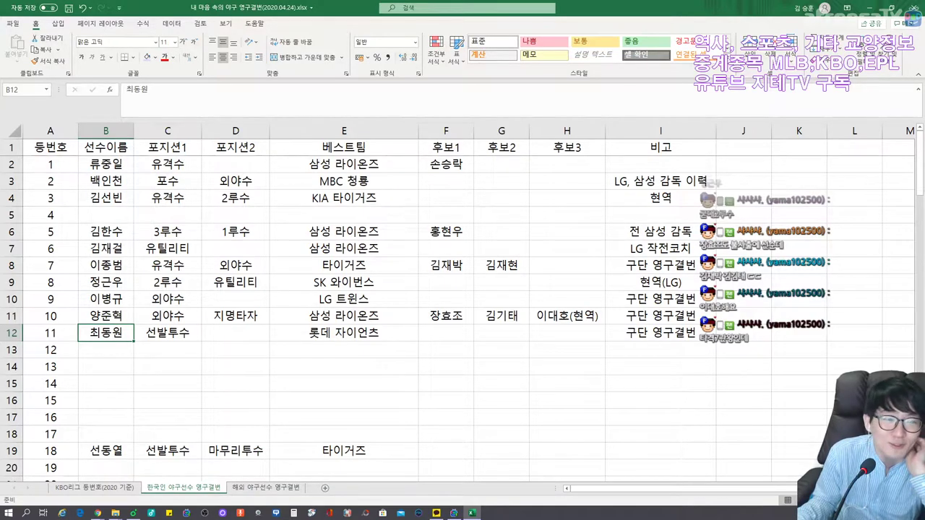
left_click(446, 333)
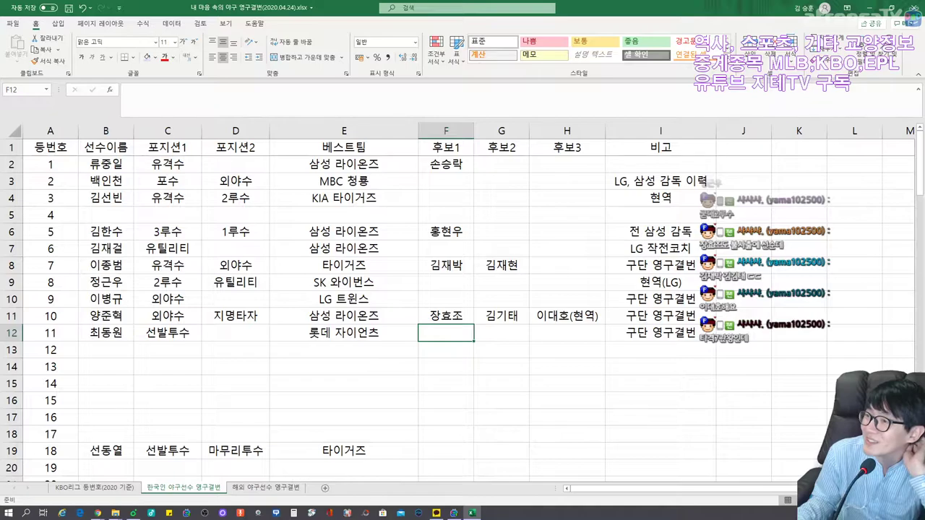
key("alt+Tab")
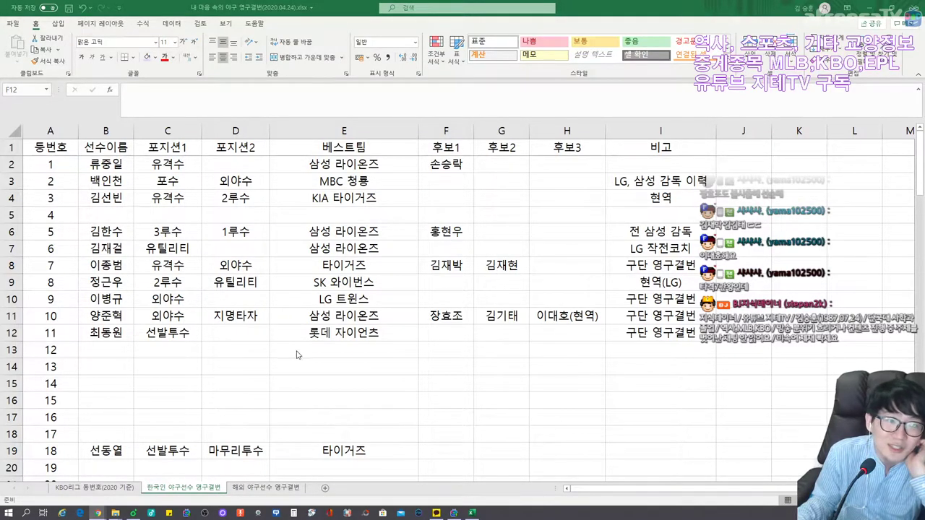
left_click(81, 354)
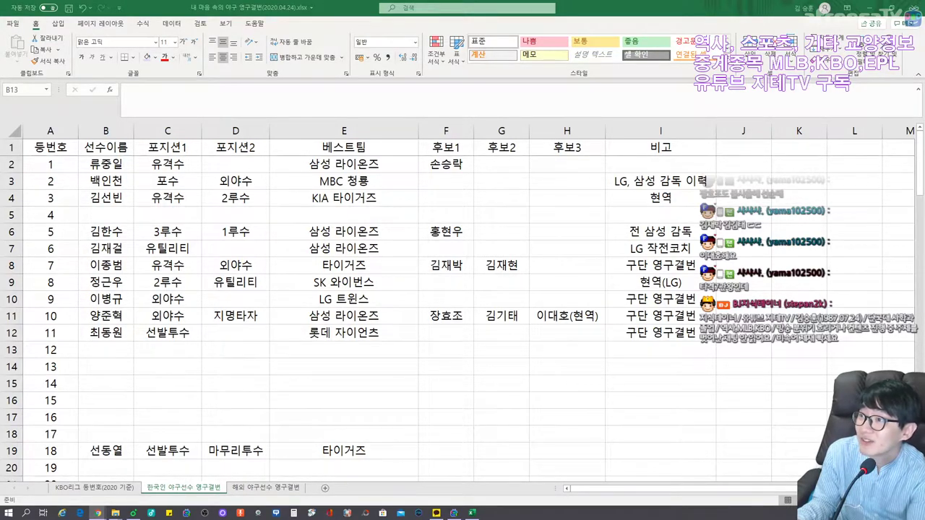
left_click(106, 366)
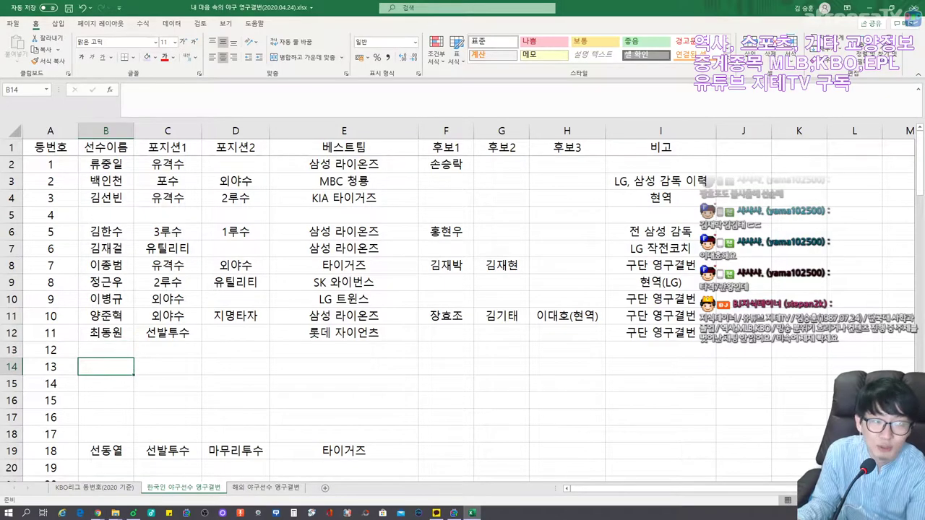
scroll(462, 311, "down", 1)
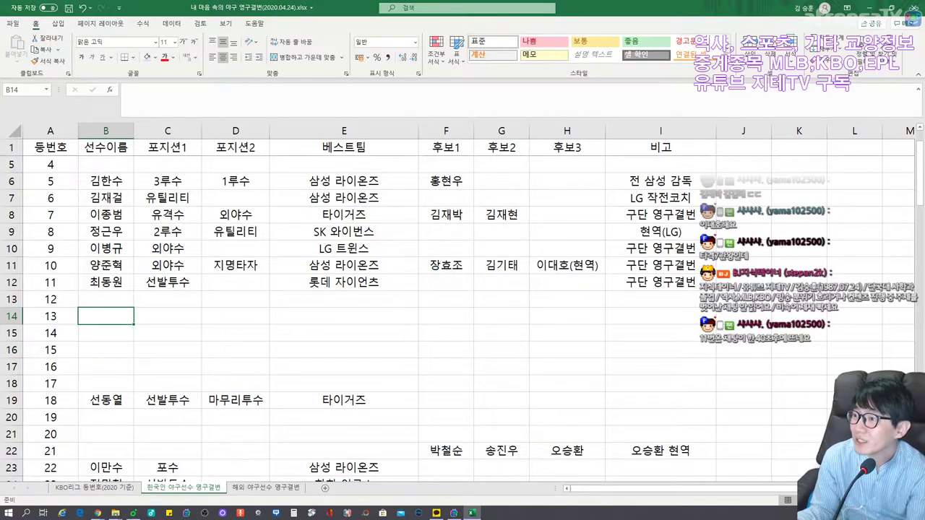
left_click(97, 513)
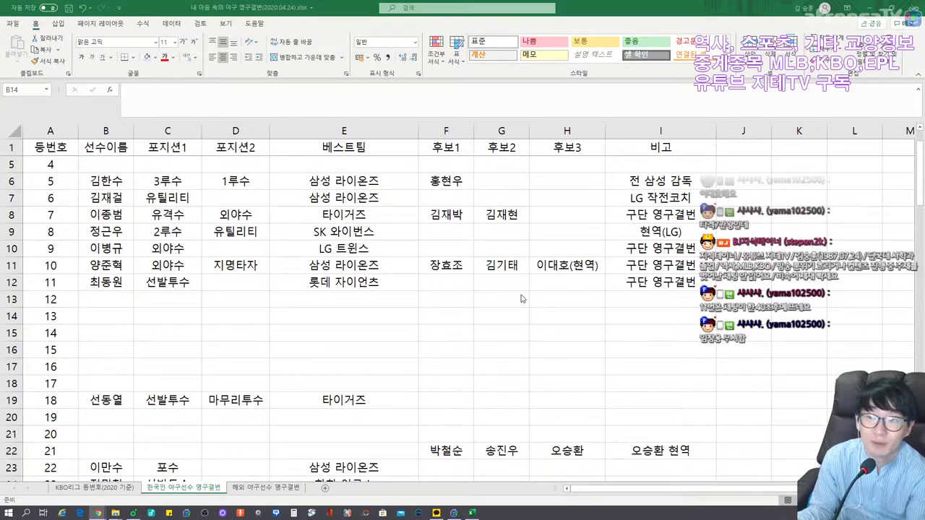
left_click(101, 311)
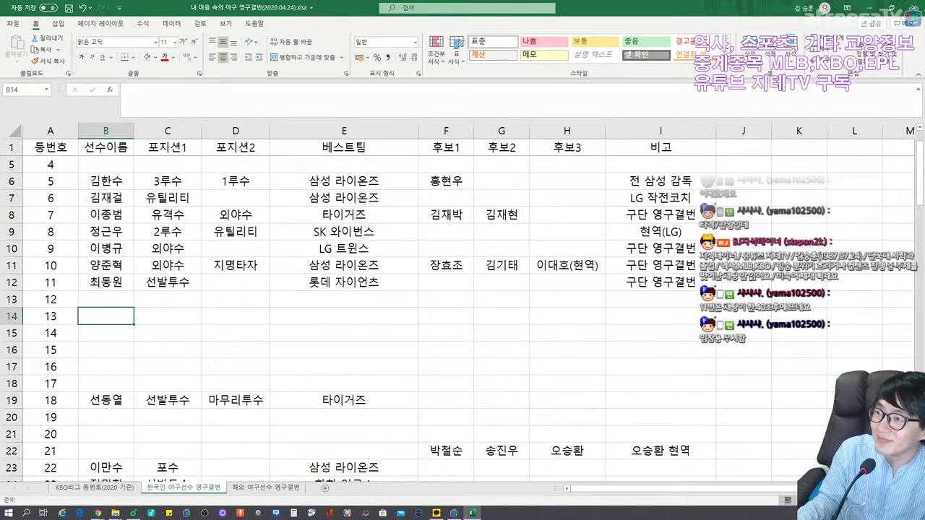
key("alt+Tab")
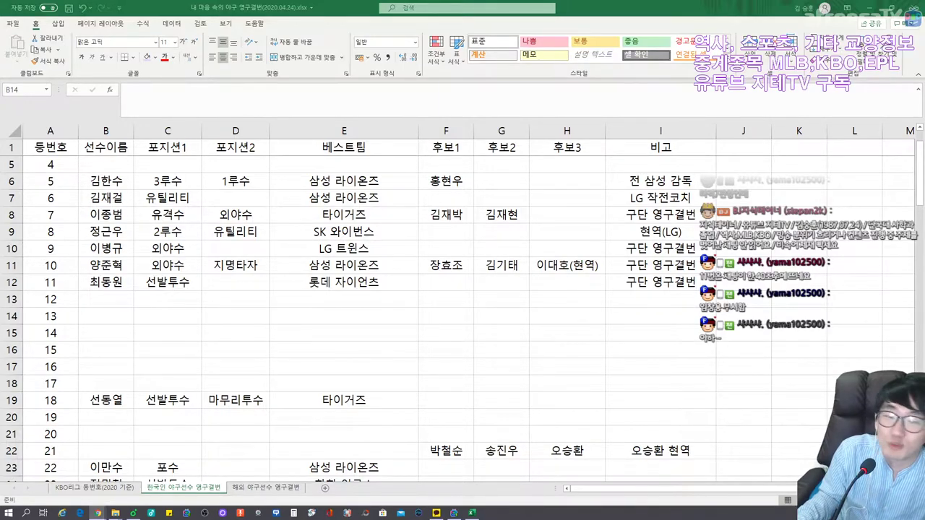
left_click(106, 316)
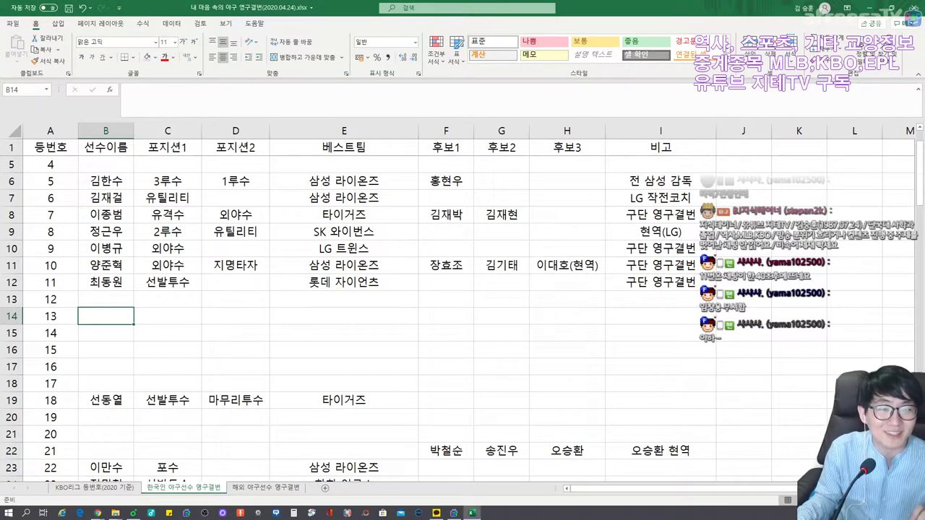
Enter 심재학 as the first candidate and 서건창 as the second candidate for jersey number 14
left_click(446, 333)
type("심재학")
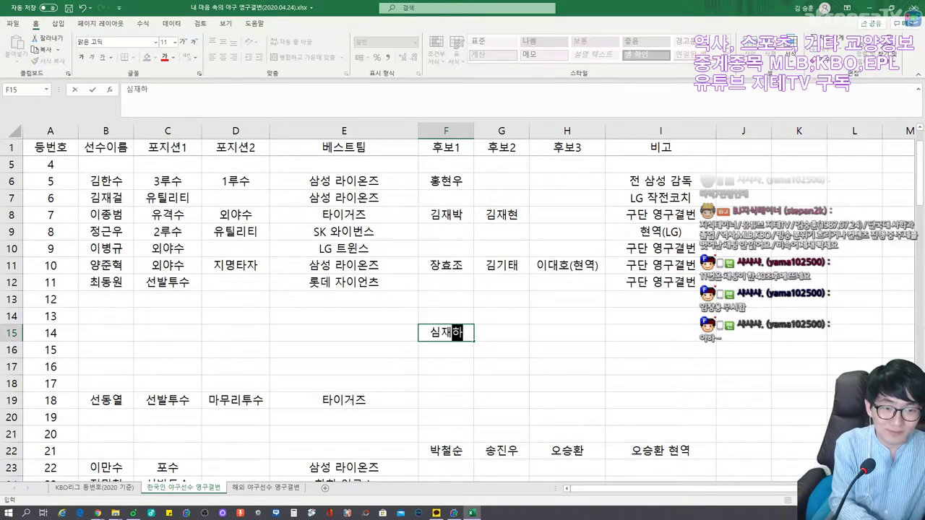
key("Tab")
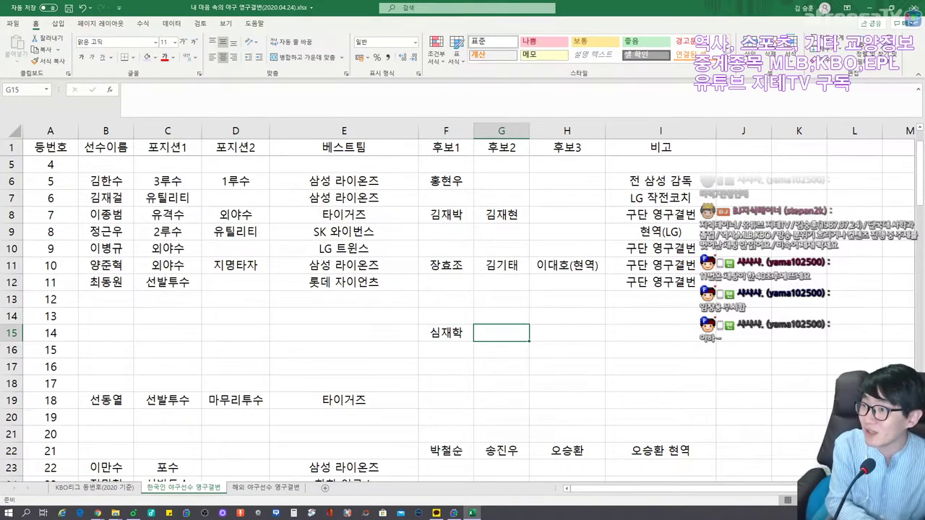
type("서건창")
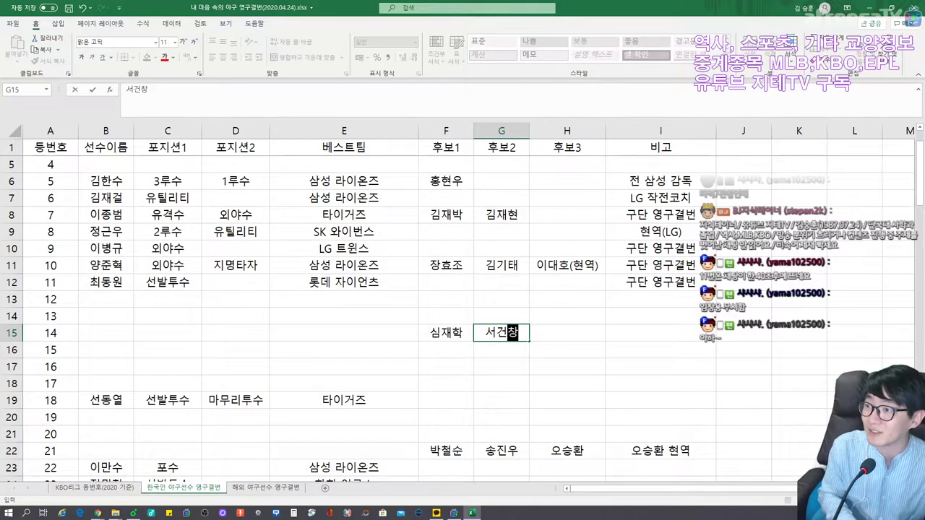
key("Tab")
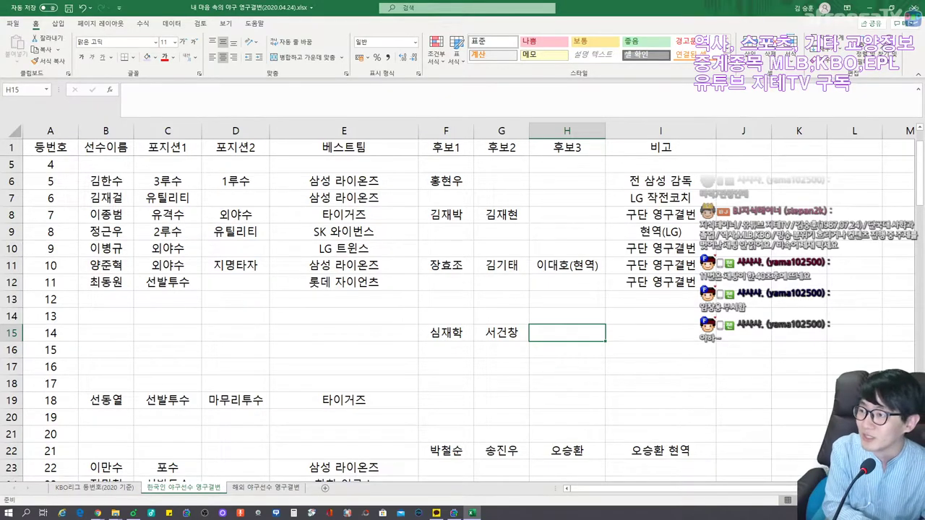
Enter 최정 as the third candidate for jersey number 14
type("이승")
key("BackSpace")
key("BackSpace")
type("최정")
key("Tab")
key("Left")
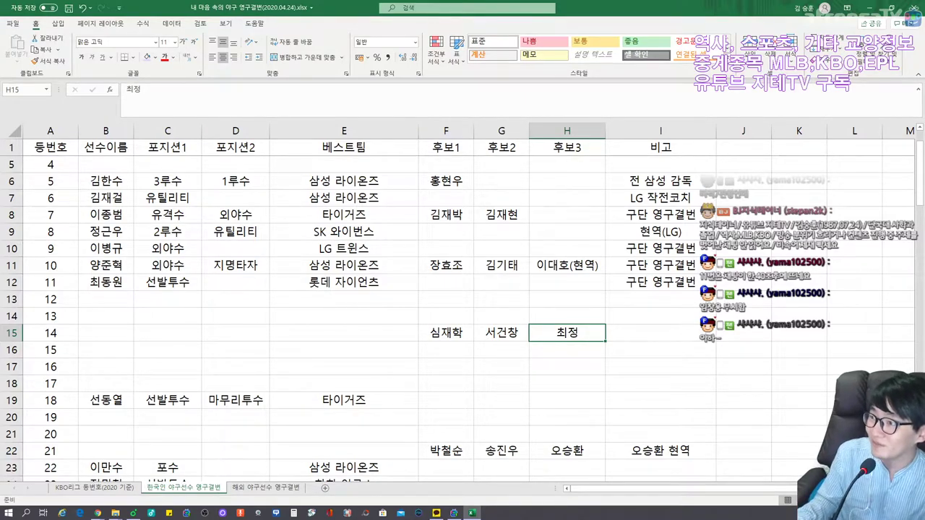
Review and compare the three candidates entered for jersey number 14
key("alt+Tab")
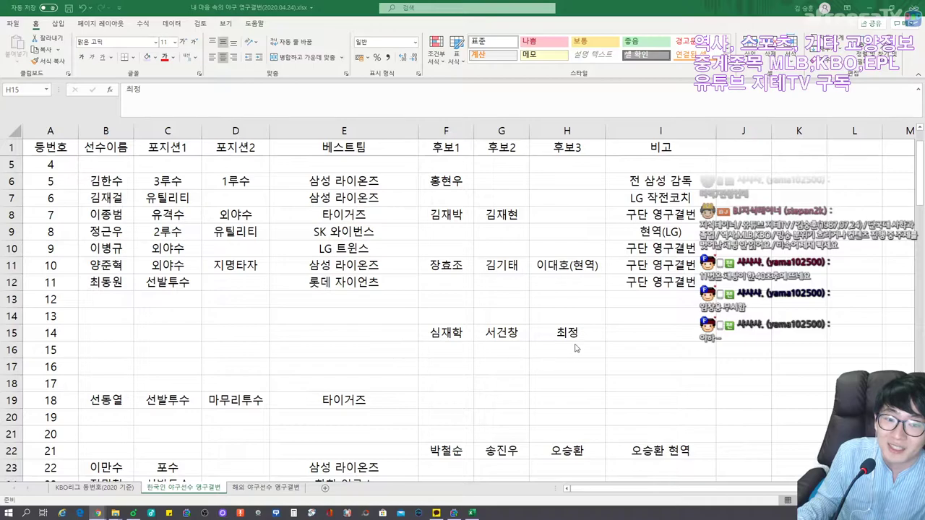
key("alt+Tab")
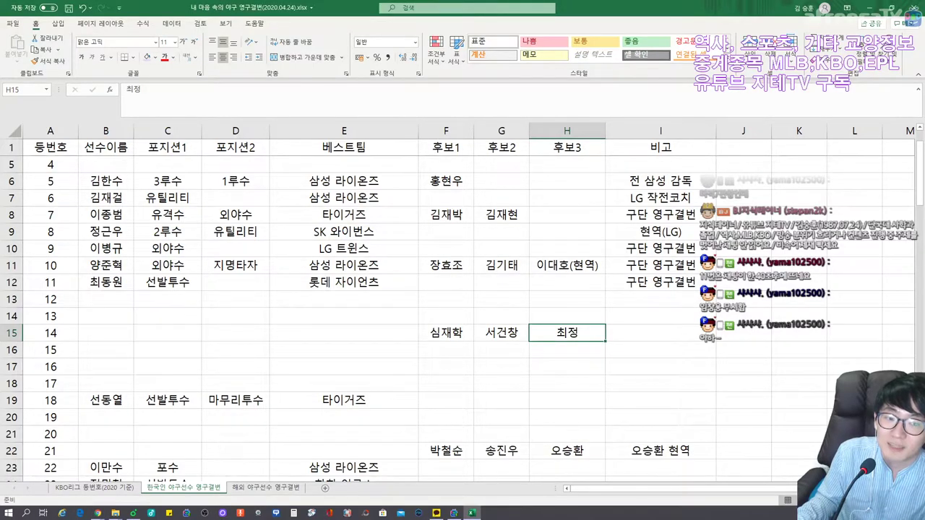
left_click(446, 333)
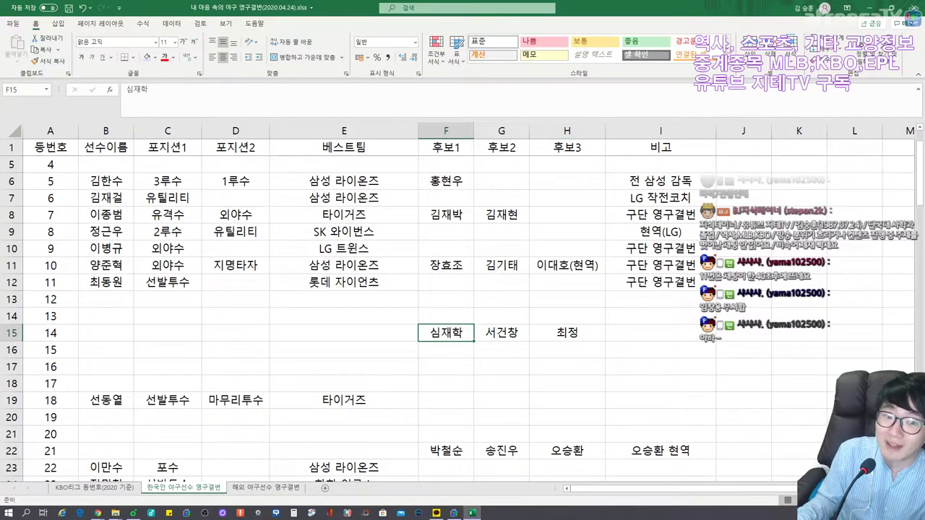
left_click(502, 333)
left_click(567, 332)
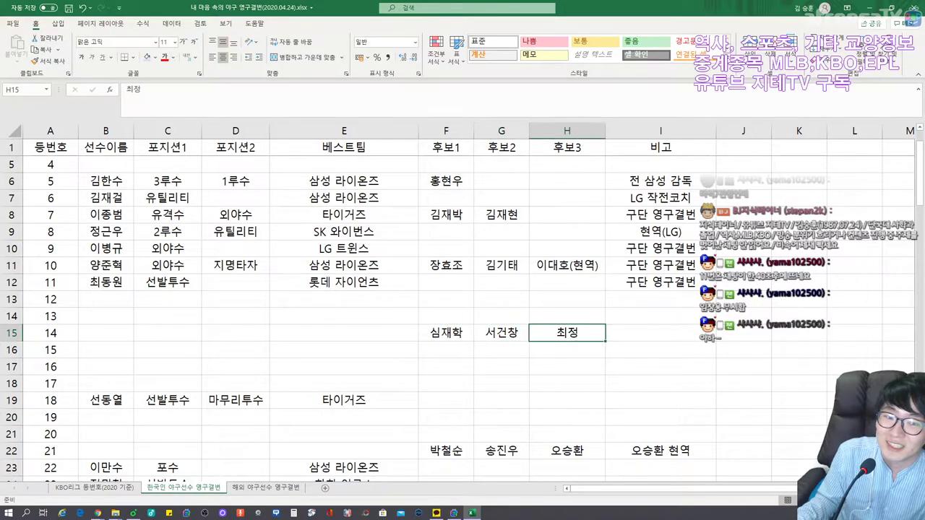
left_click(446, 333)
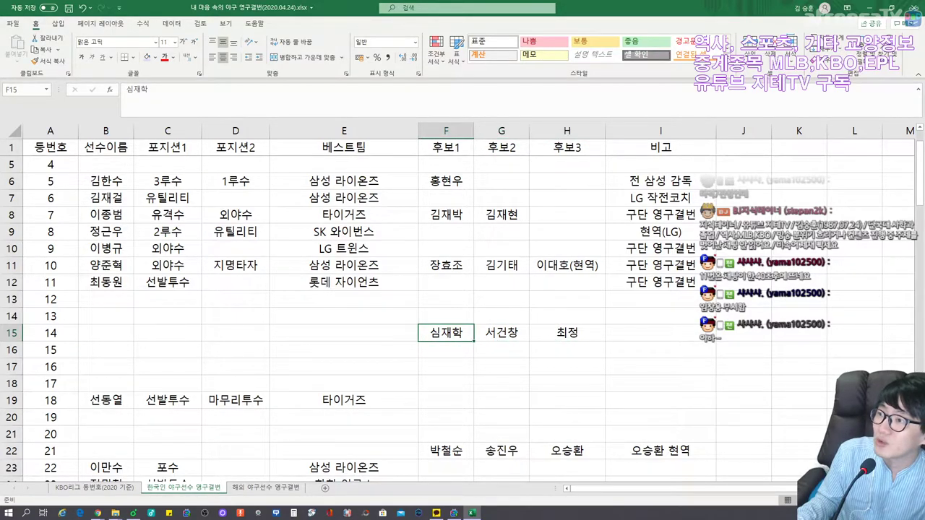
key("alt+Tab")
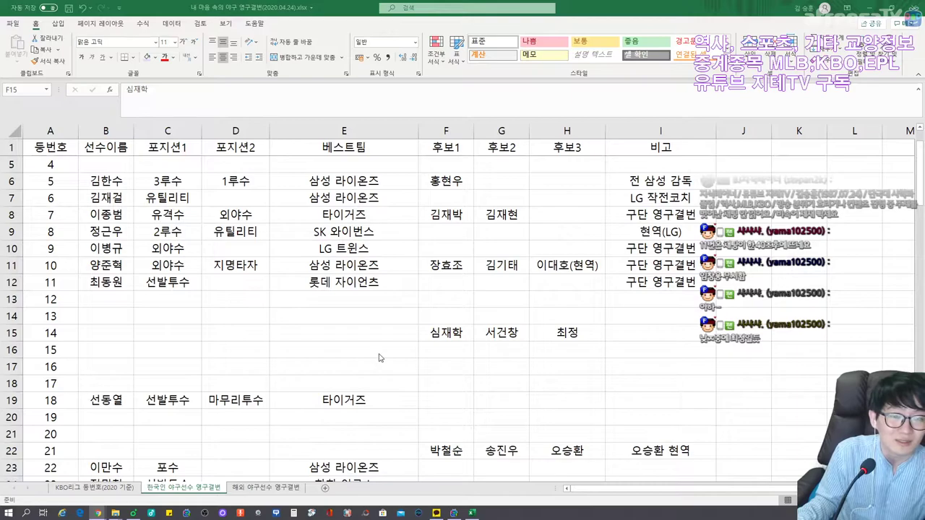
left_click(420, 336)
left_click(502, 332)
left_click(344, 332)
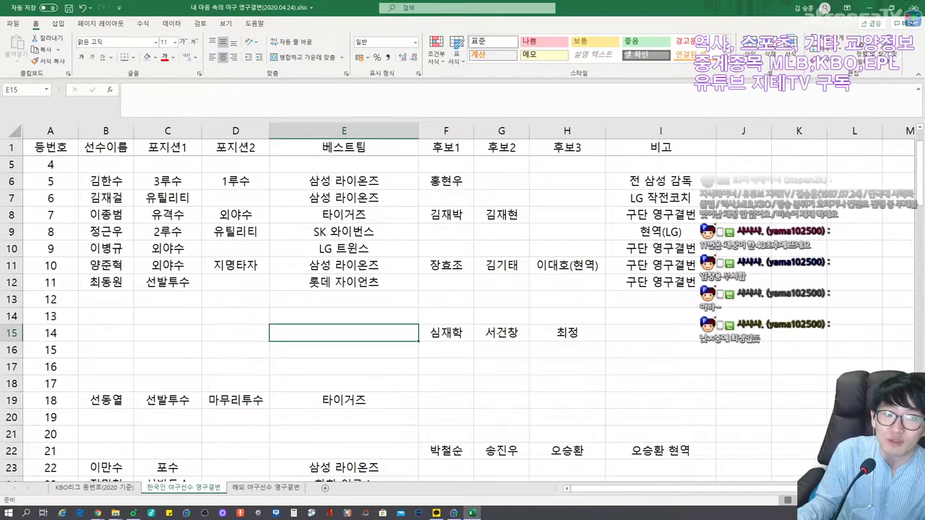
Replace the third candidate for jersey number 14 with 이순철
left_click(106, 332)
key("Right")
key("Right")
key("Right")
key("Right")
key("Right")
key("Right")
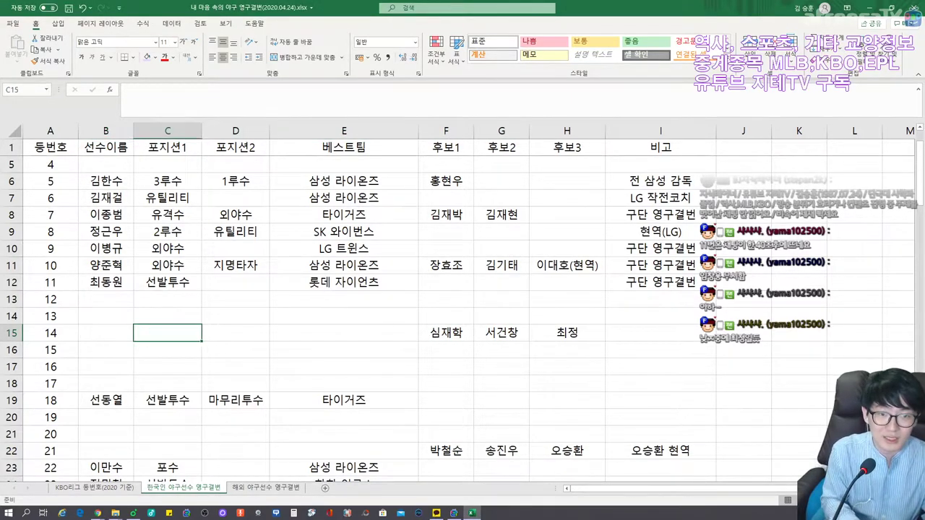
key("BackSpace")
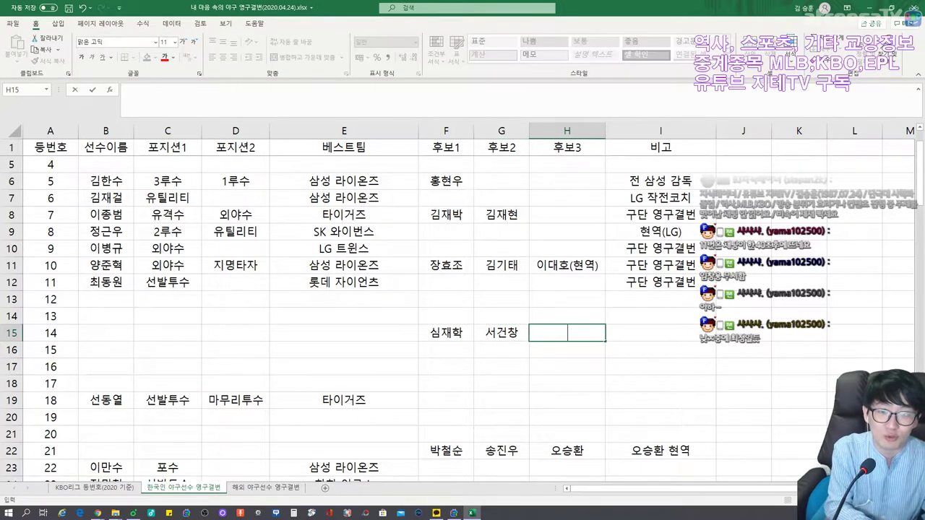
type("이순철")
Enter 최정 as the chosen player for jersey number 14, with 3루수 as the first position
key("Left")
key("Left")
key("Left")
key("Left")
key("Left")
key("Left")
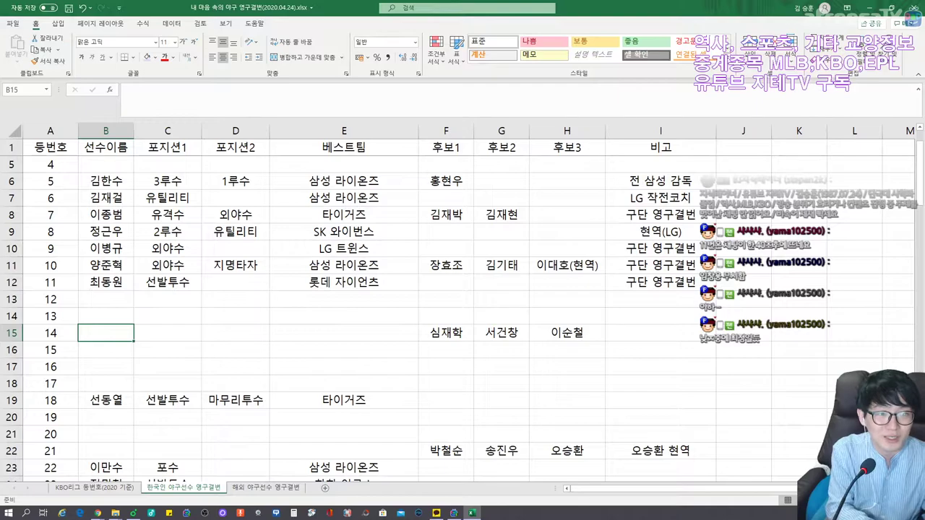
type("최정")
key("Right")
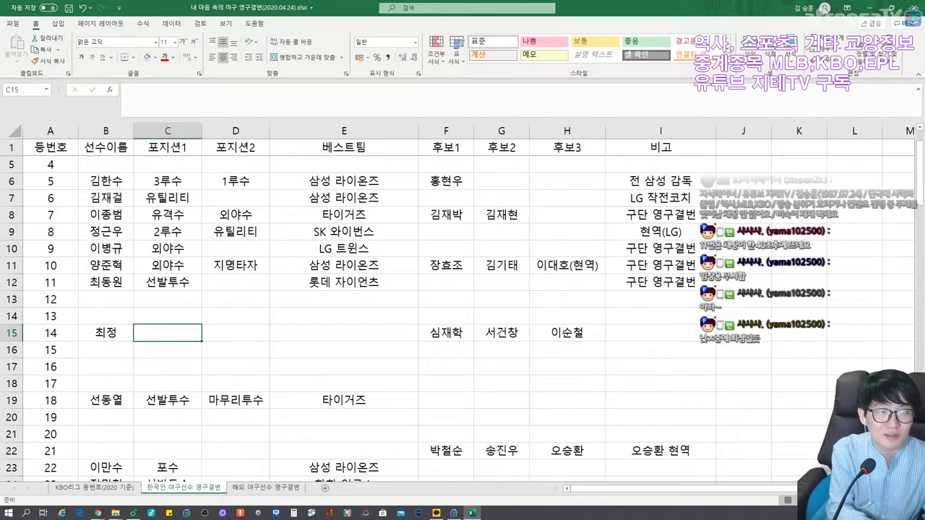
type("3루수")
key("Right")
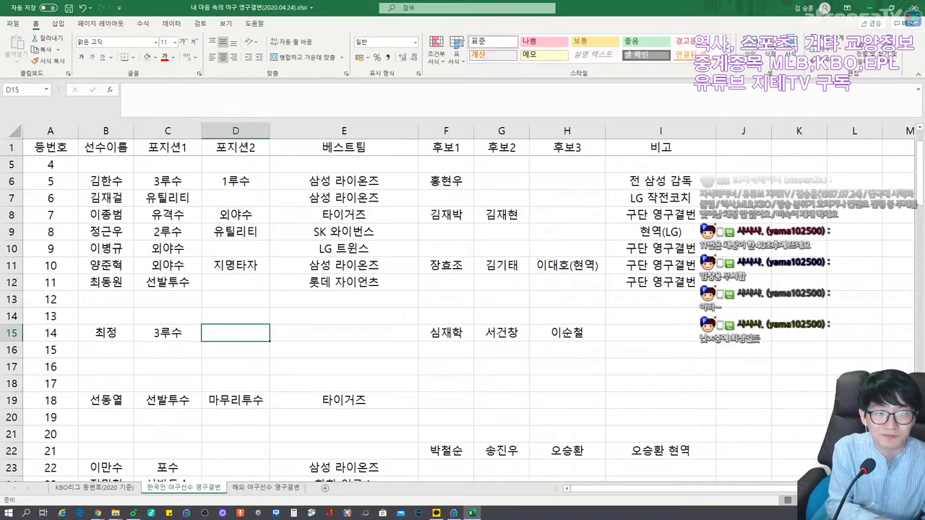
Enter SK 와이번스 as the best team for jersey number 14, leaving the second position blank
key("Right")
type("SK")
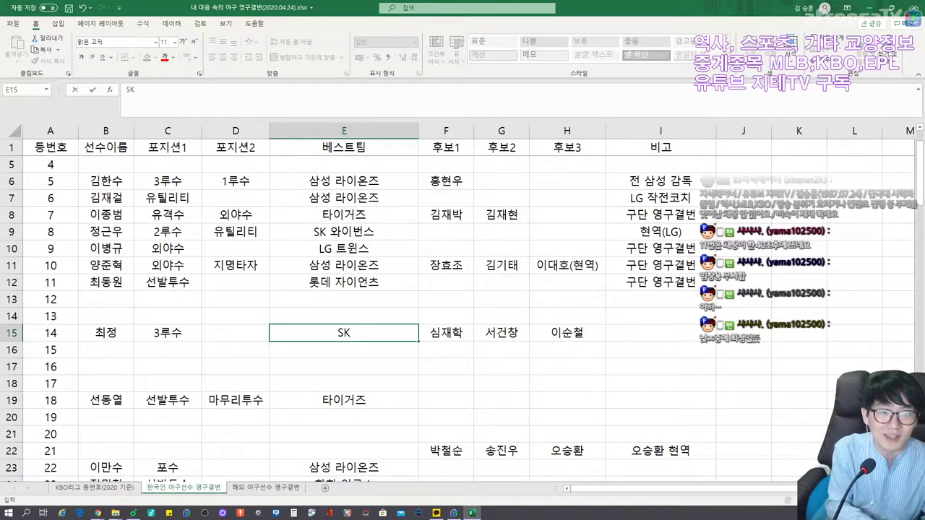
type(" 와이번스")
key("Right")
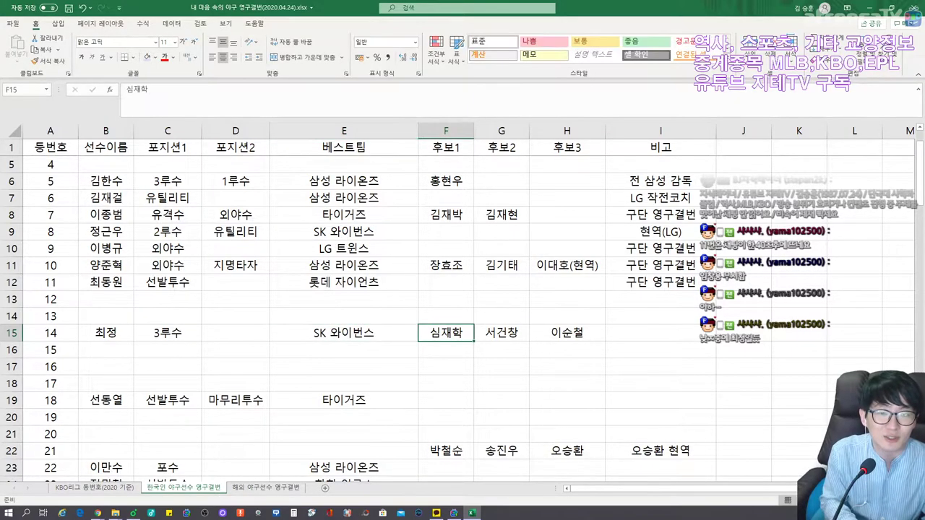
Enter 현역 홈런 1위 as the remark for jersey number 14
key("Right")
key("Right")
key("Right")
type("현역")
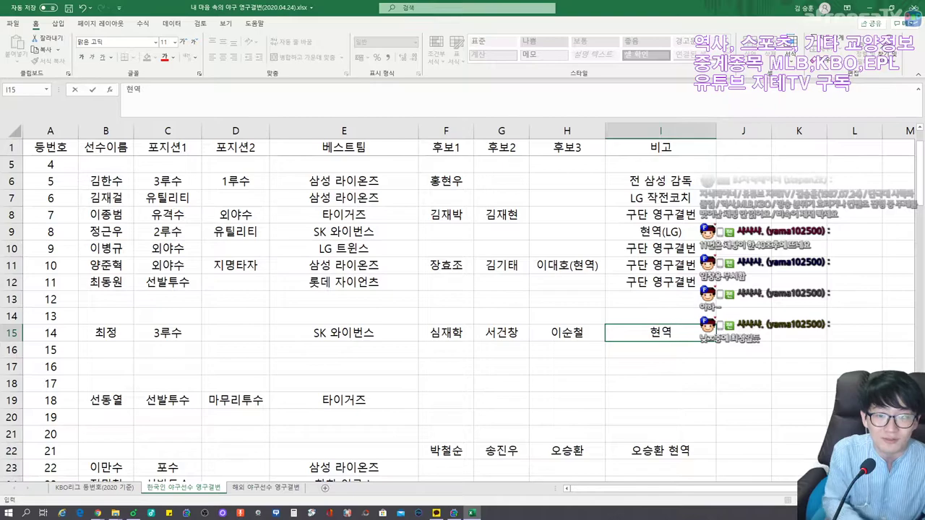
type("홈런 1위")
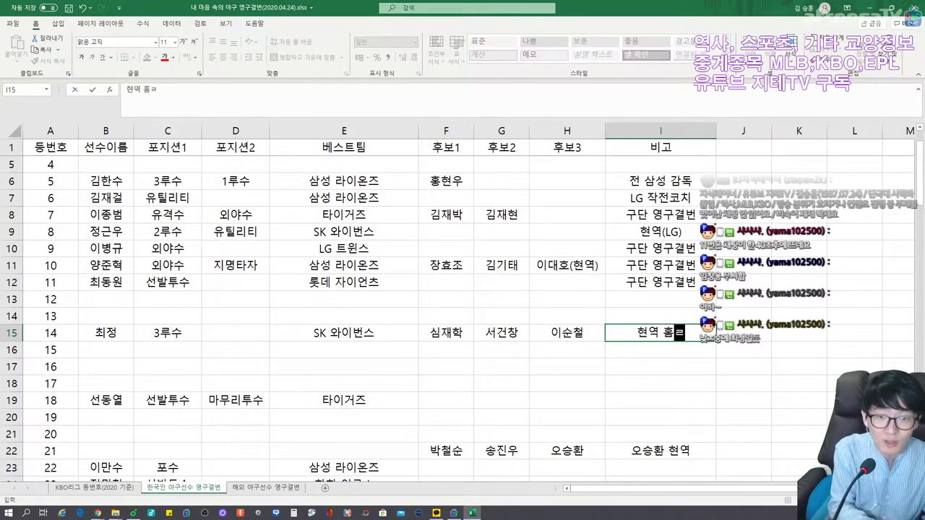
key("Return")
key("Left")
key("Left")
key("Left")
key("Left")
key("Left")
key("Left")
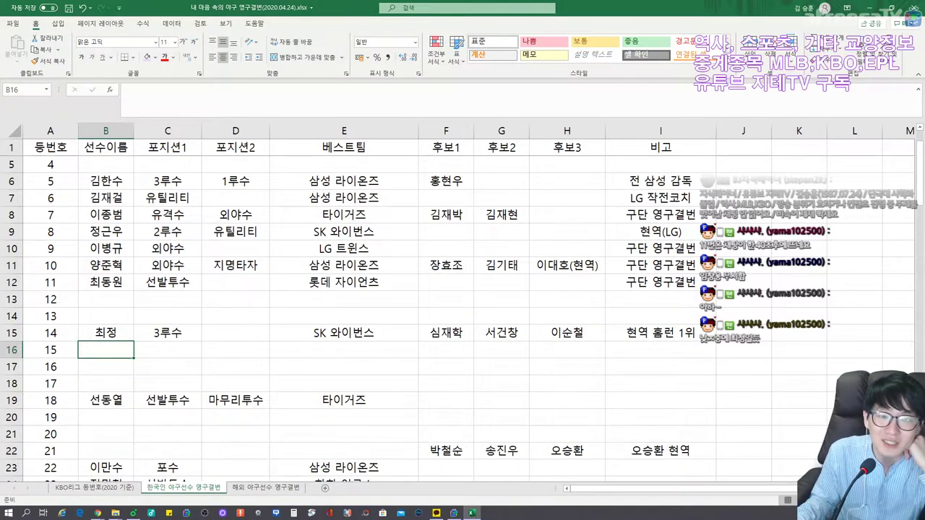
left_click(446, 333)
left_click(568, 333)
left_click(446, 332)
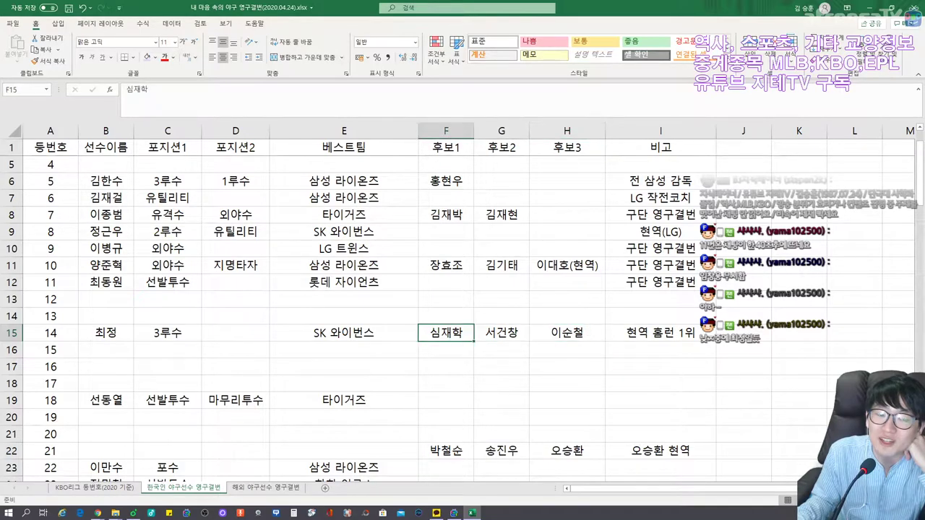
left_click(105, 349)
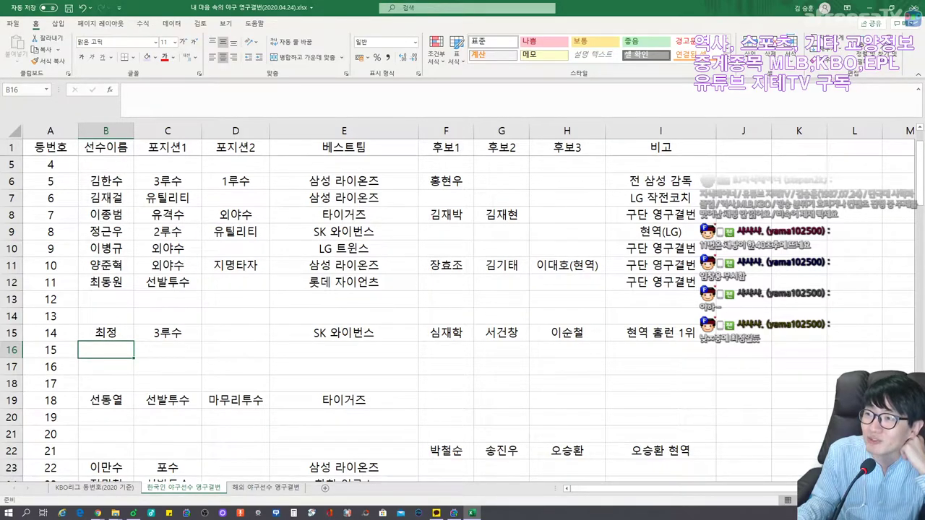
left_click(96, 513)
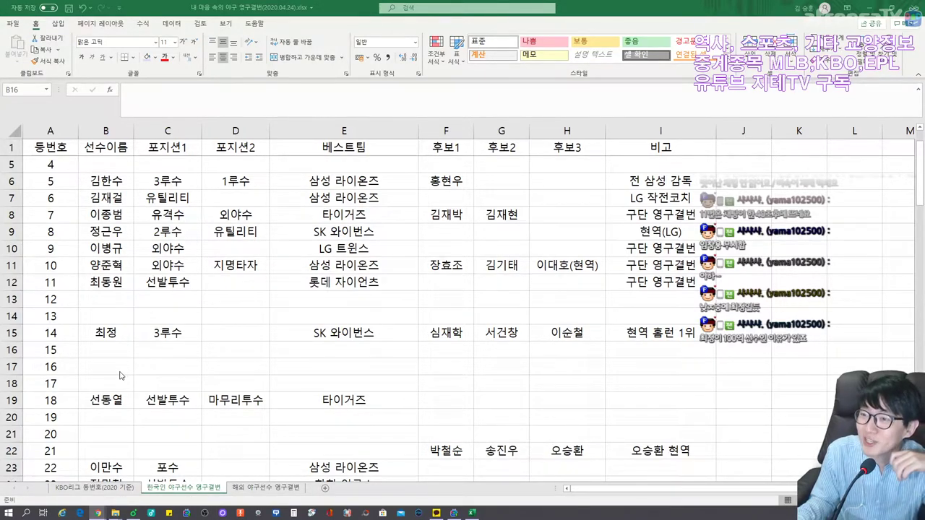
Enter 구대성 as the player for jersey number 15, with 선발투수 and 마무리투수 as the first and second positions
left_click(103, 349)
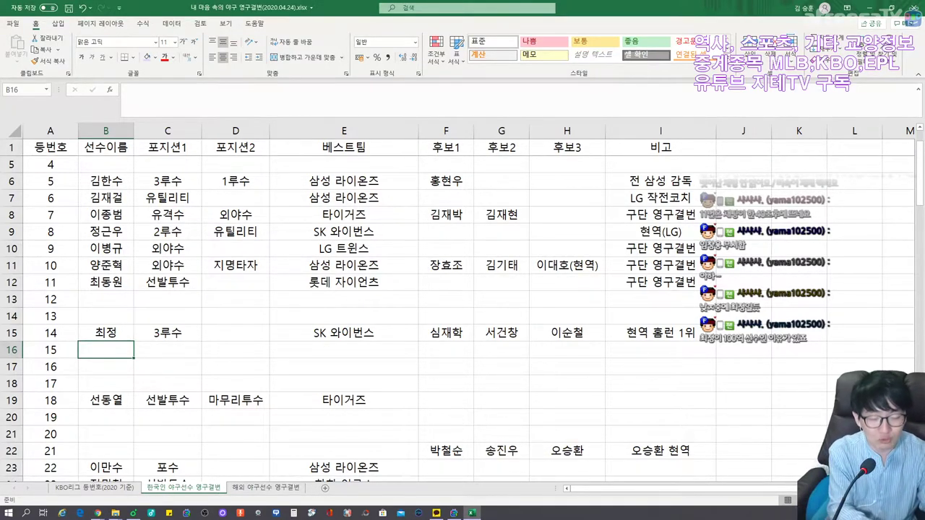
type("구대성")
key("Tab")
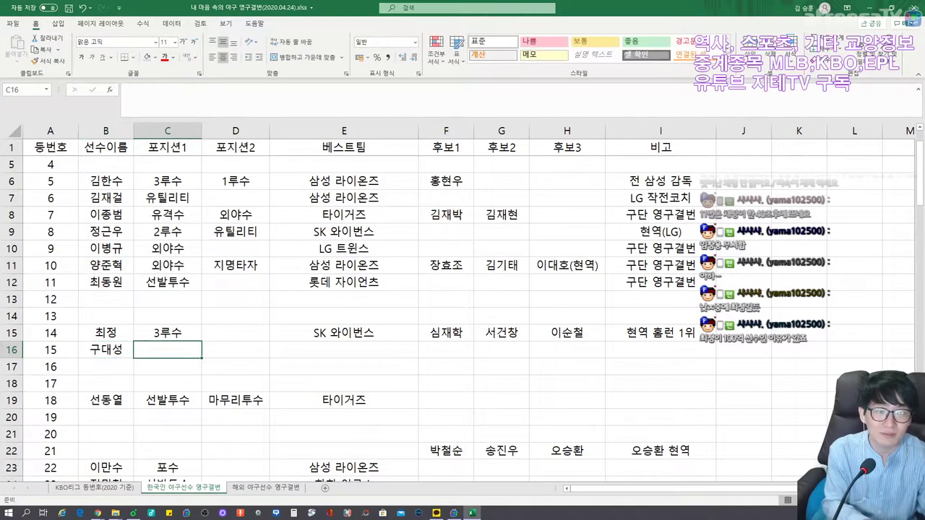
type("선발투수")
key("Tab")
type("마물리투수")
key("Tab")
Enter 한화 이글스 as the best team for jersey number 15
type("한화 이글스")
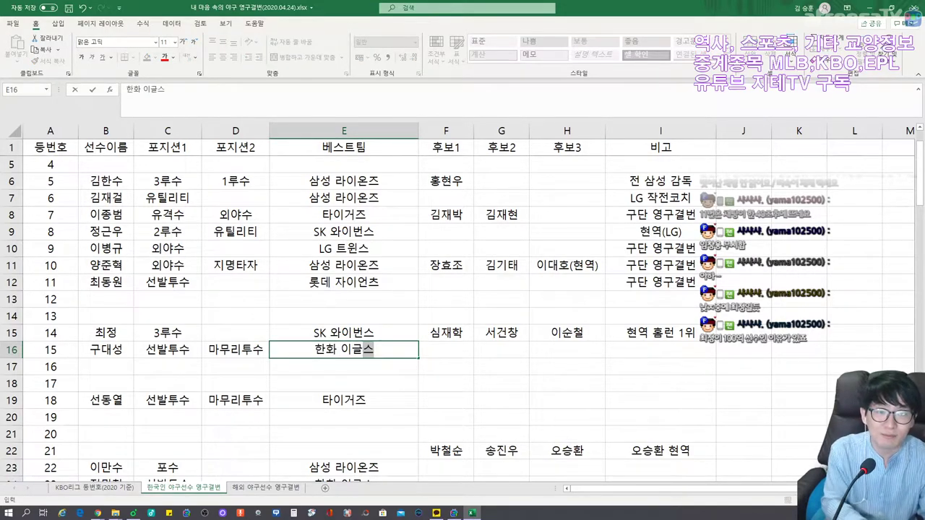
key("Tab")
key("Tab")
key("Tab")
key("Tab")
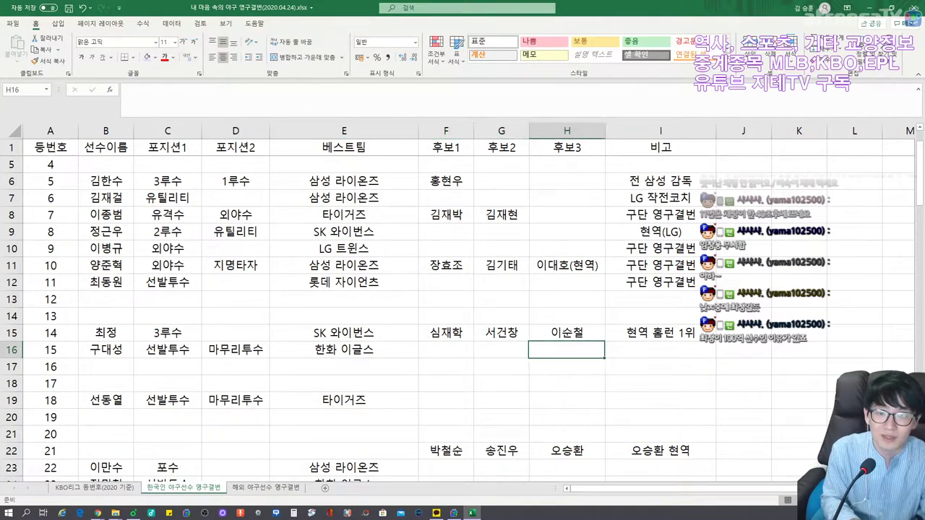
Enter 아직 결번 아님 as the remark for jersey number 15
type("아직 결별 ㅇ")
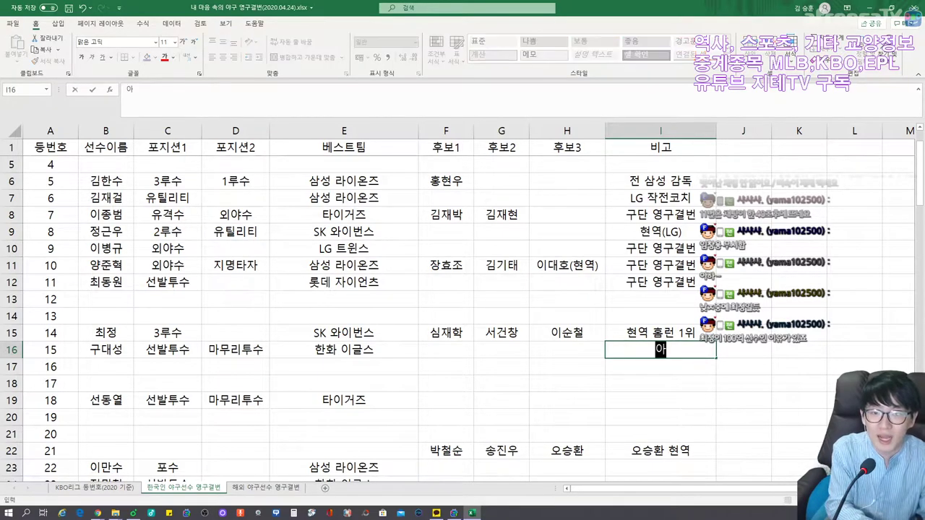
key("BackSpace")
key("BackSpace")
key("BackSpace")
type("번 아님")
Enter 송지만 as the player for jersey number 16
left_click(571, 367)
key("Left")
key("Left")
key("Left")
key("Left")
key("Left")
key("Left")
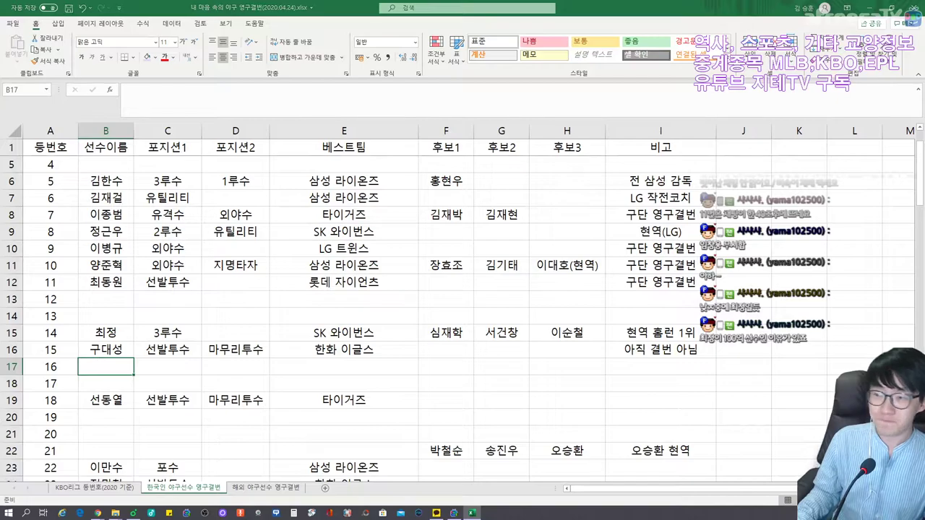
key("alt+Tab")
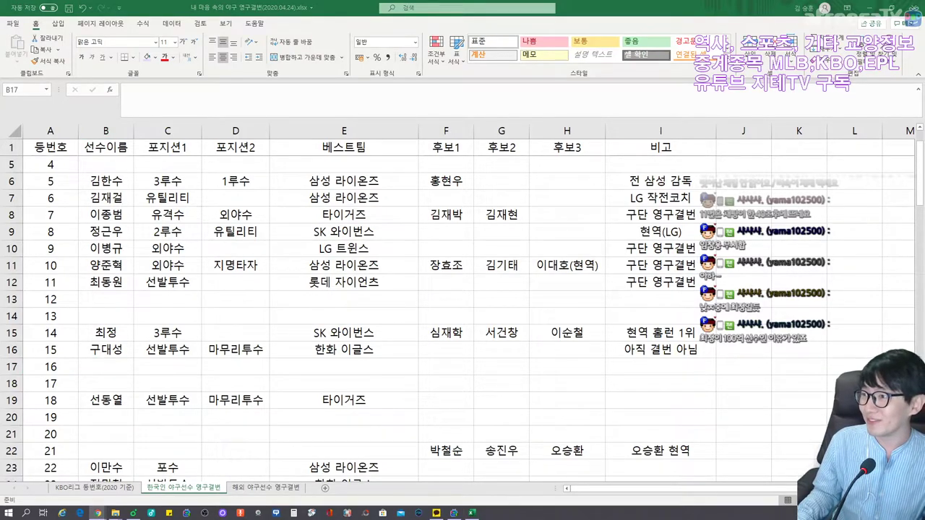
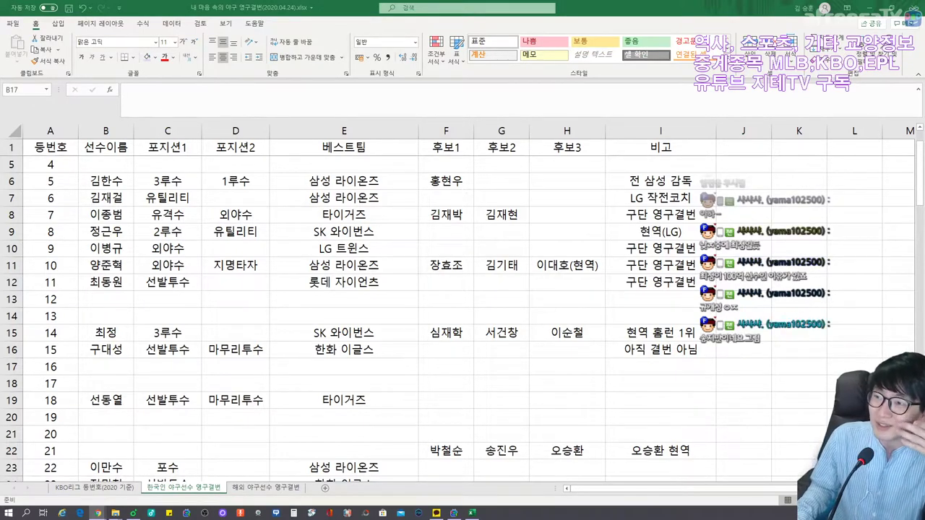
left_click(127, 370)
type("송지만")
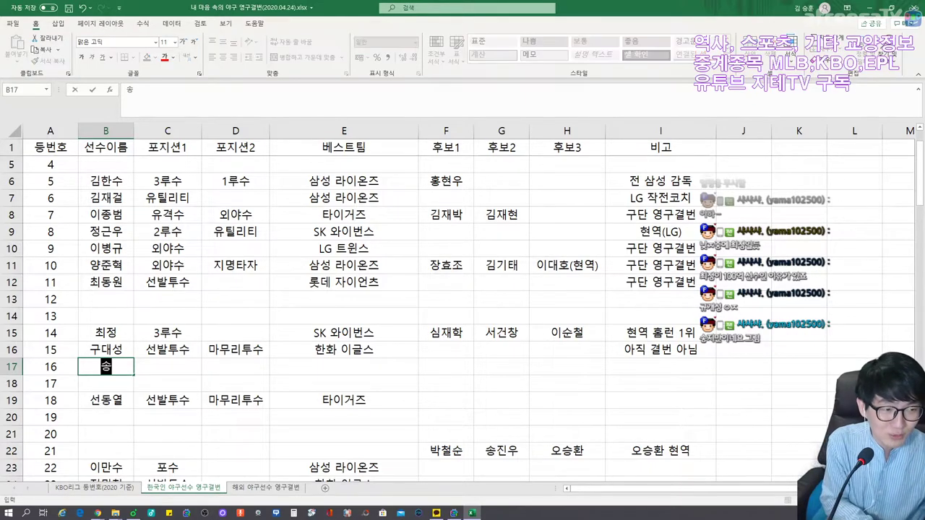
key("Tab")
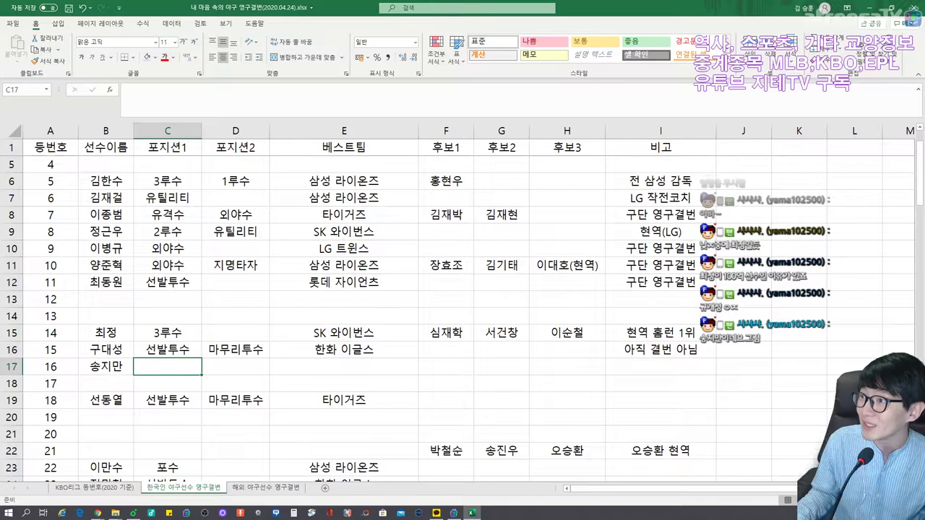
key("alt+Tab")
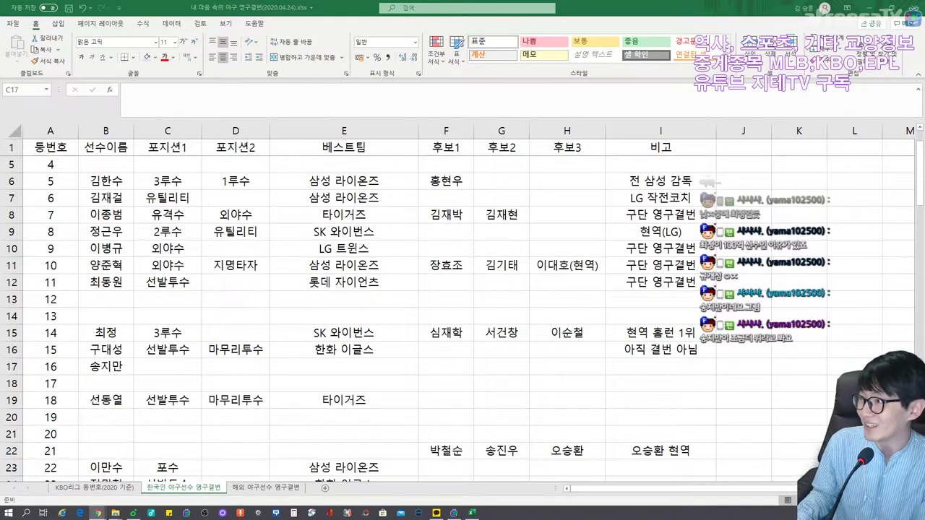
left_click(141, 367)
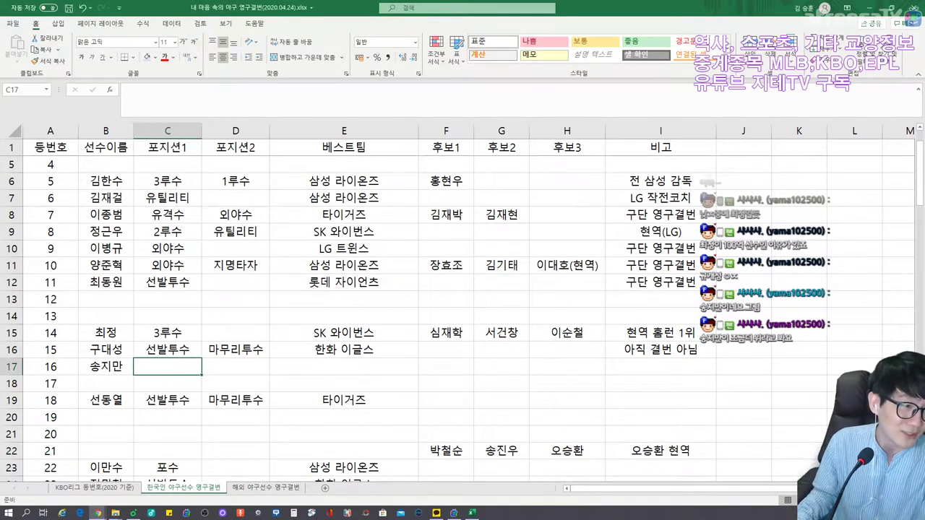
Enter 송지만 as the first candidate for jersey number 16
left_click(105, 366)
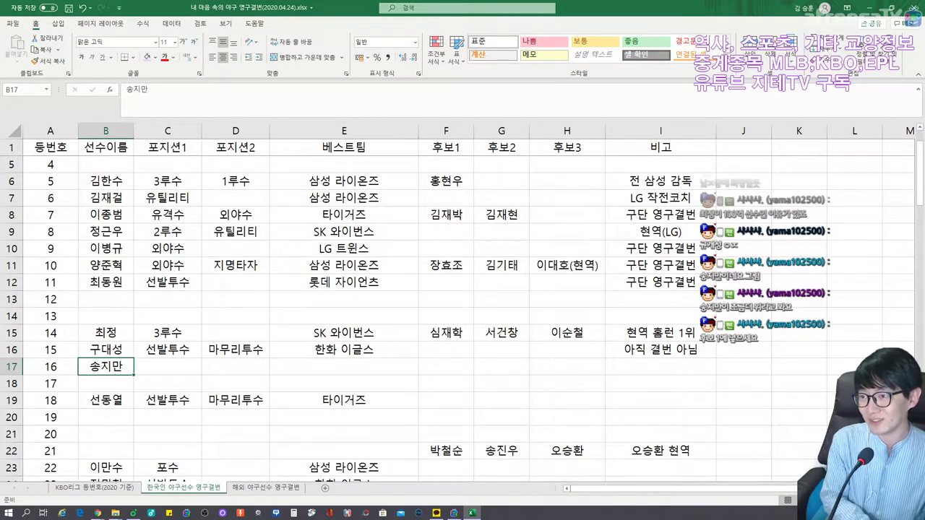
key("Right")
key("Right")
key("Right")
key("Right")
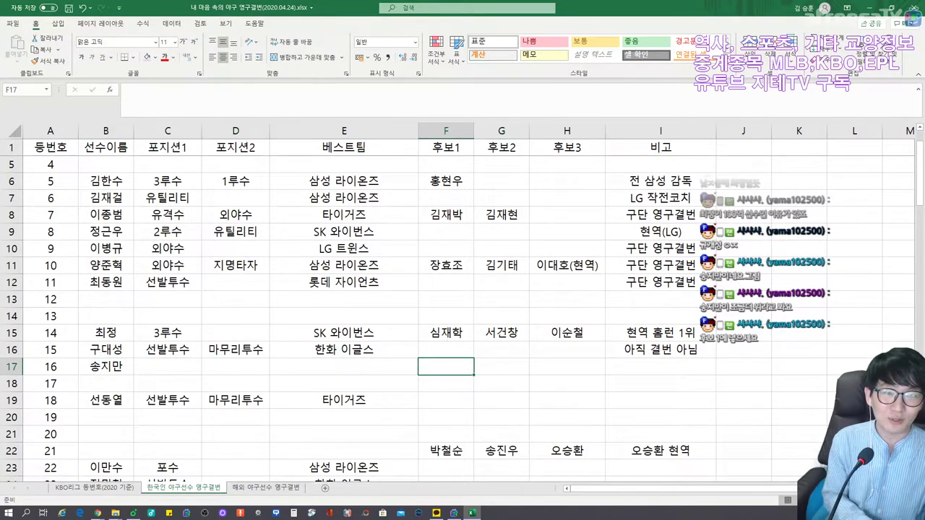
type("송지만")
Replace the player for jersey number 16 with 정성훈
key("Left")
key("Left")
key("Left")
key("Left")
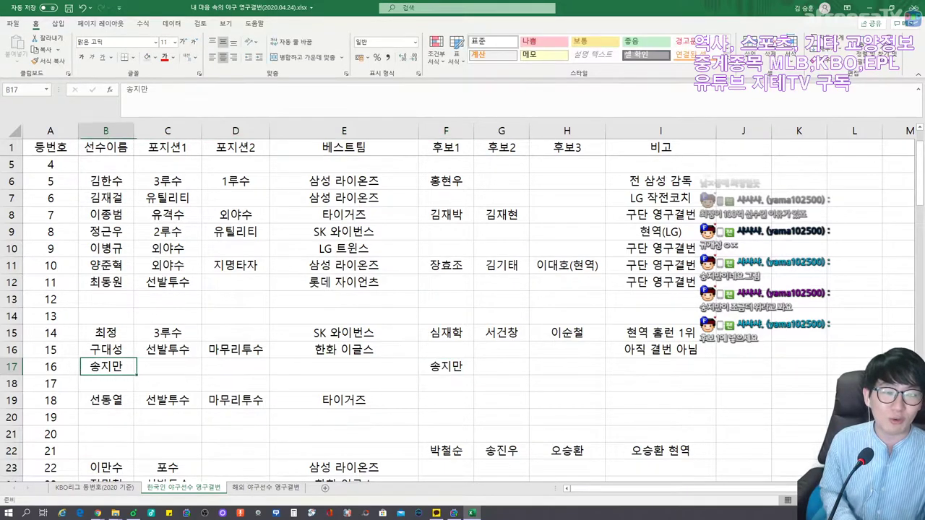
type("정성훈")
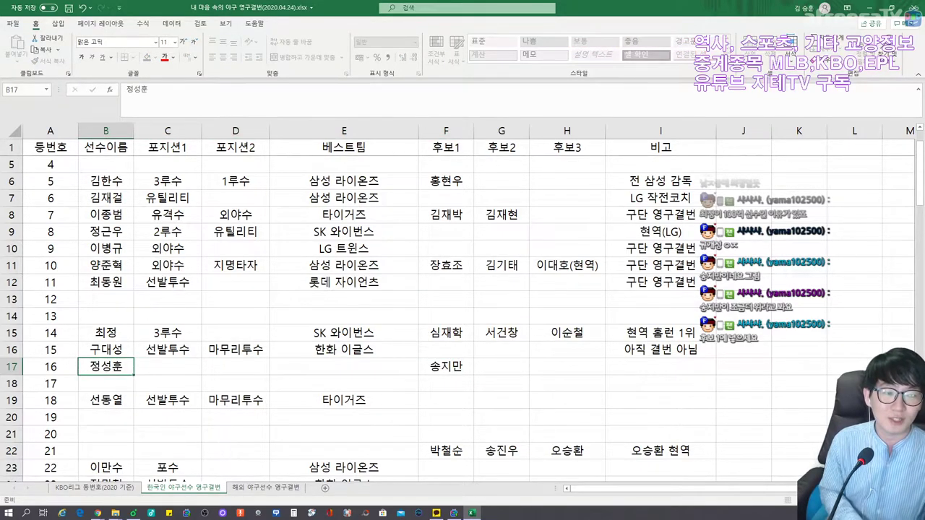
key("Right")
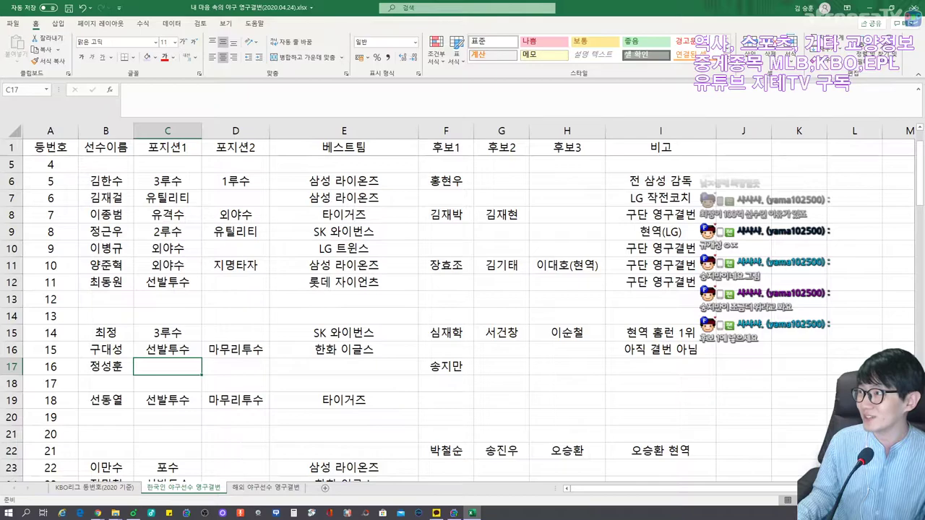
Enter 내야수 최초 2000안타 as the remark for jersey number 16 and widen the remarks column slightly
key("alt+Tab")
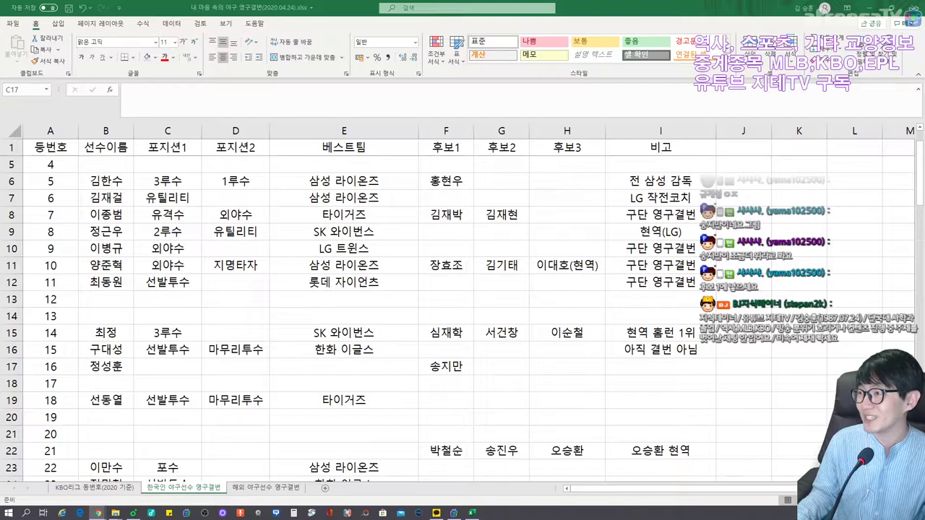
left_click(668, 366)
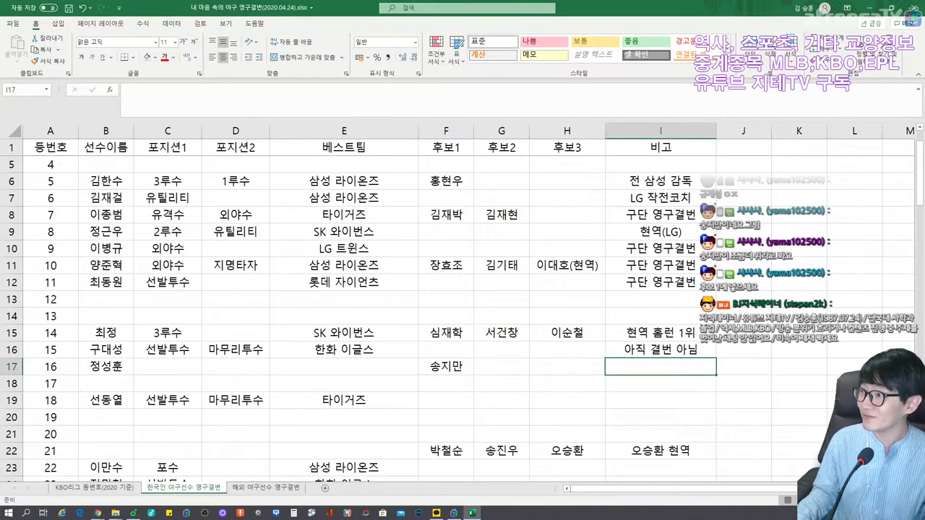
type("내야")
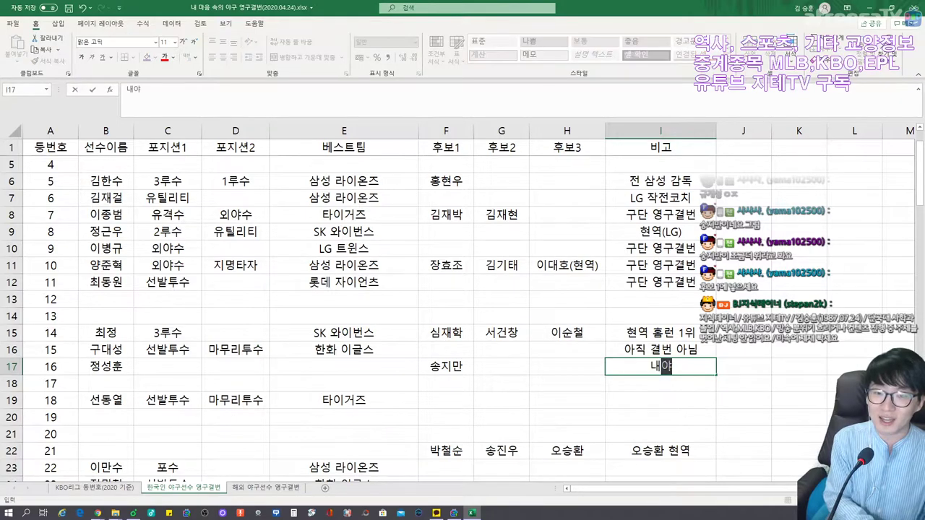
type("수 최초 2000안타")
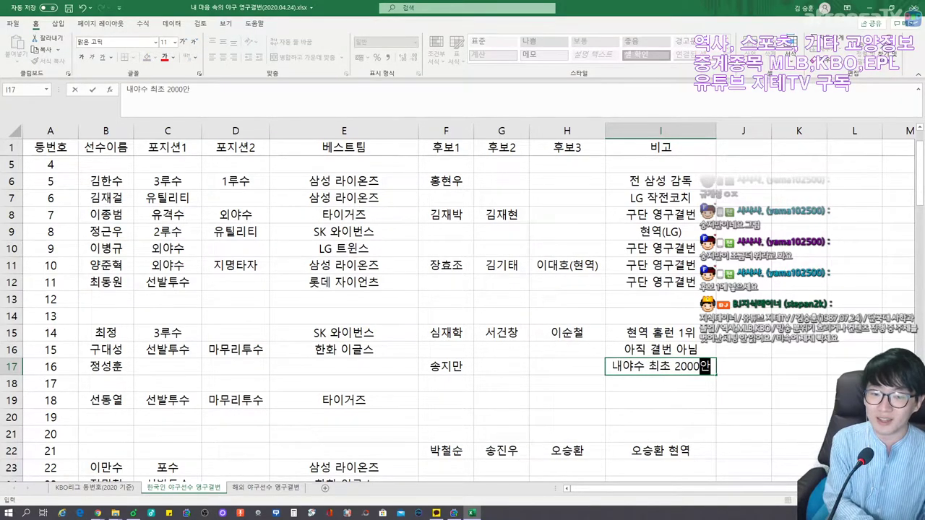
left_click(501, 366)
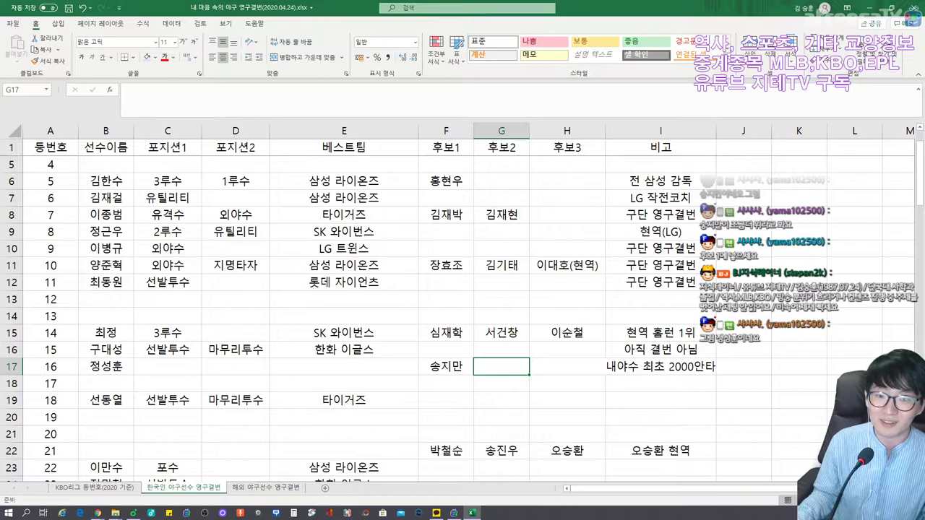
left_click_drag(716, 130, 735, 130)
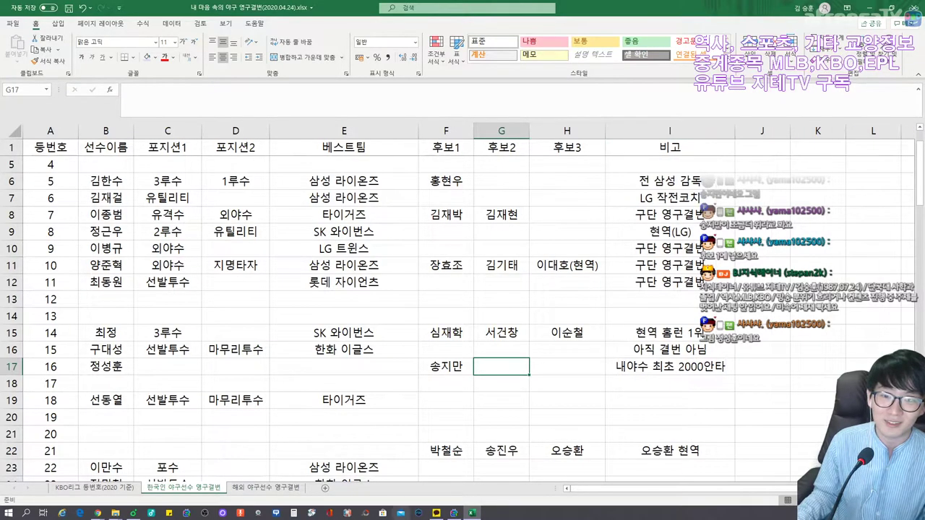
Enter 3루수 and 1루수 as the first and second positions for jersey number 16
left_click(167, 366)
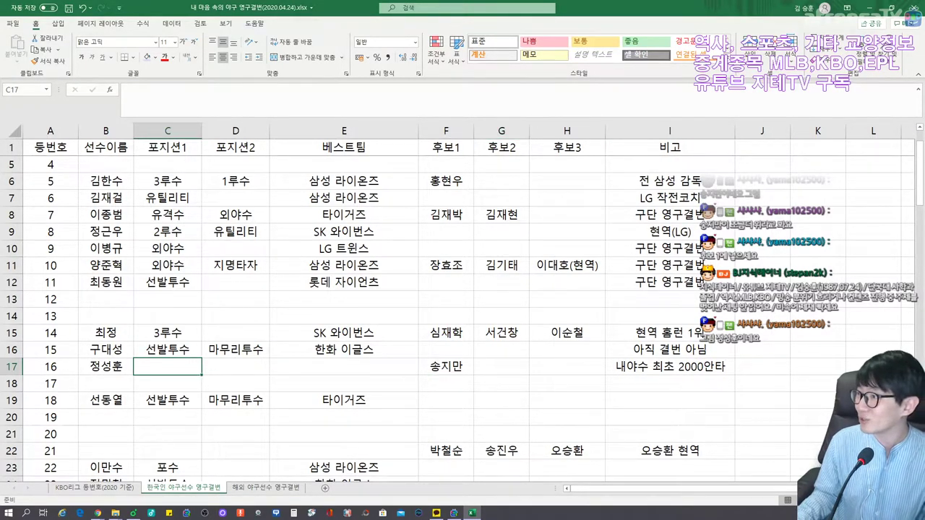
type("3루수")
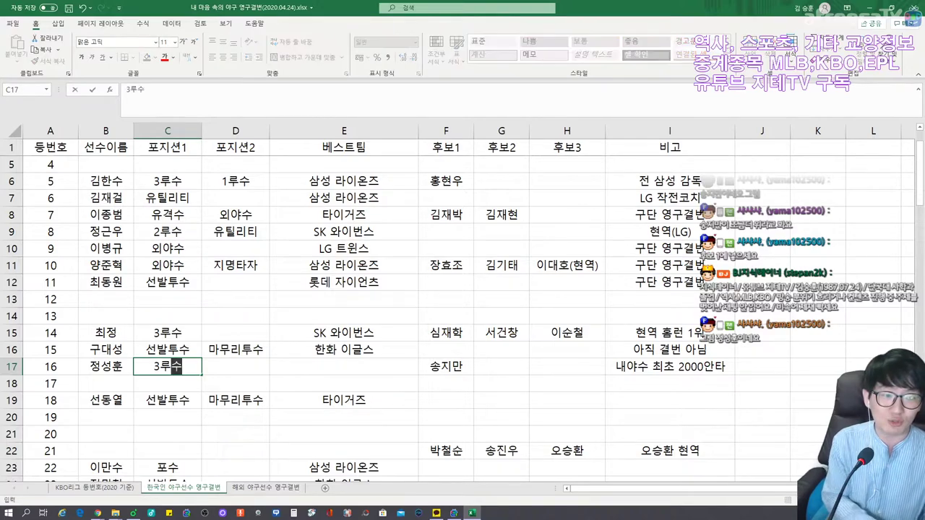
key("Tab")
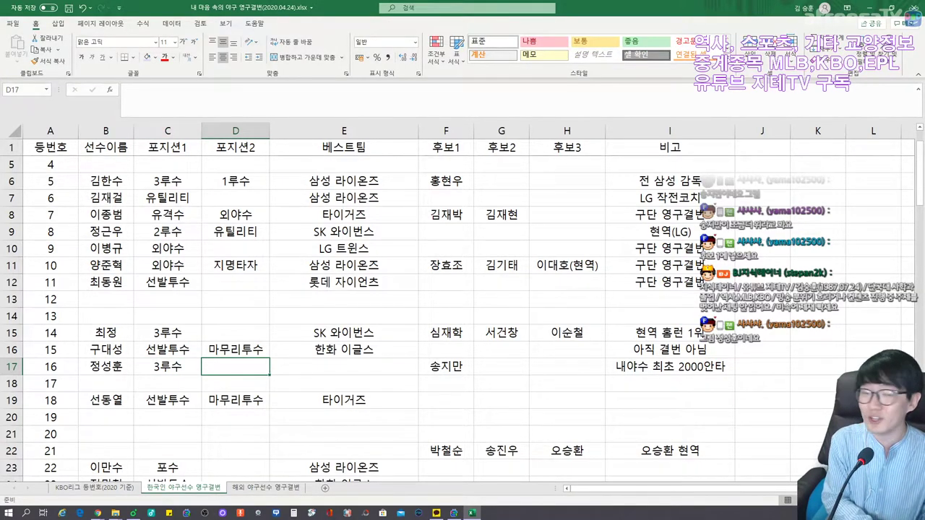
type("1루수")
key("Tab")
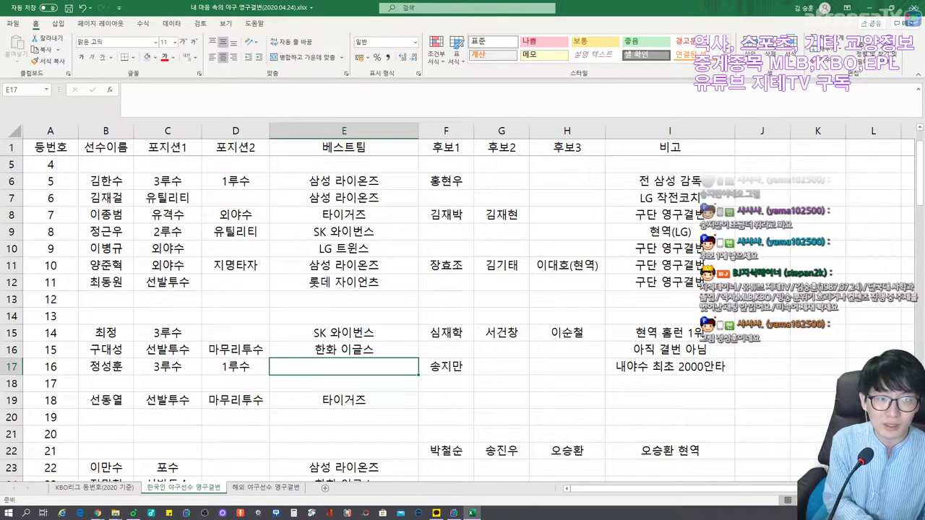
Enter 현대 유니콘스, LG 트윈스 as the best team for jersey number 16
type("현대 유니콘스, LG 트윈스")
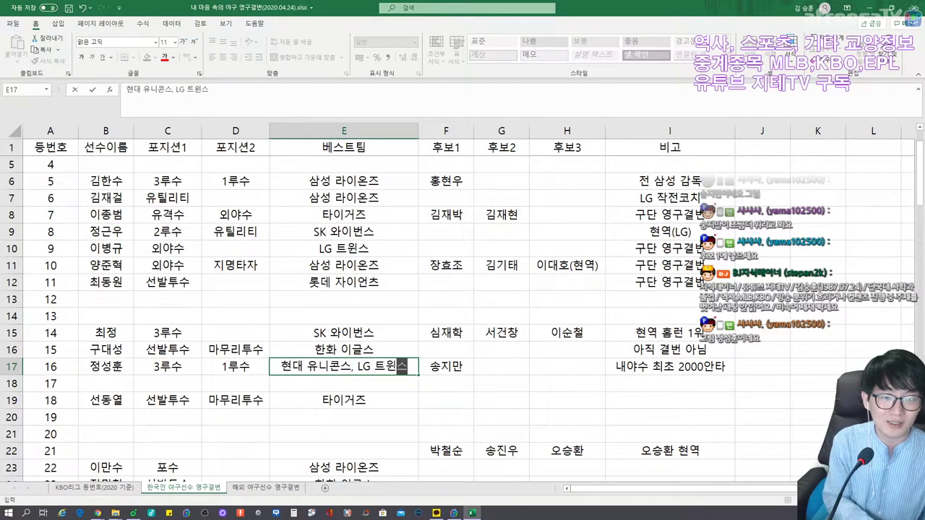
key("Right")
key("Left")
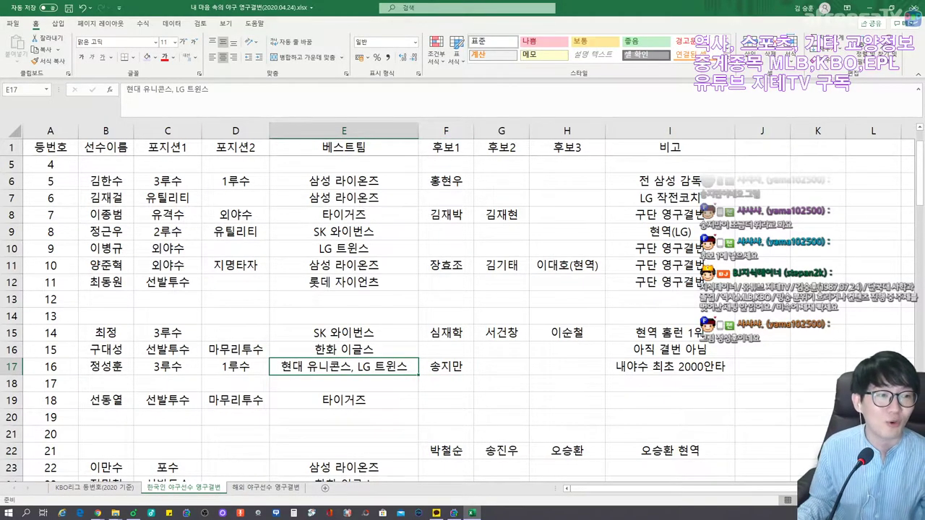
scroll(462, 304, "up", 1)
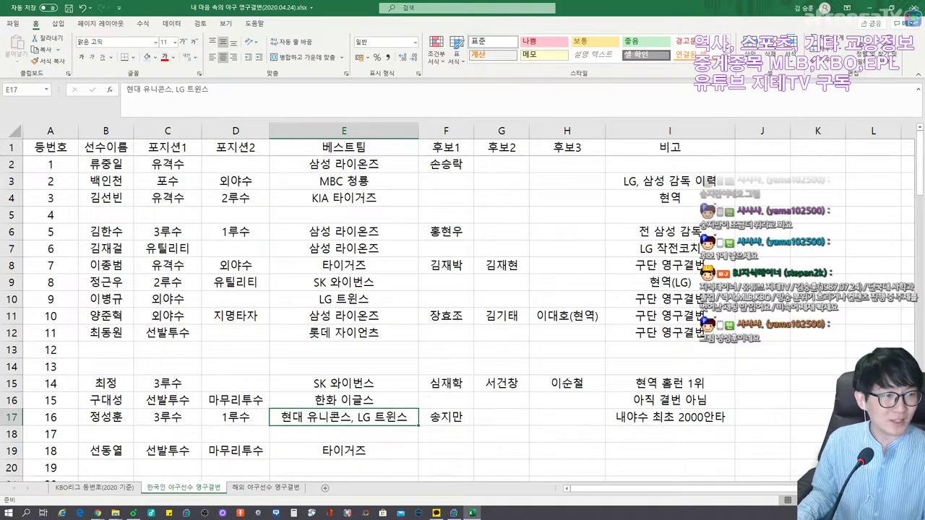
scroll(462, 310, "down", 1)
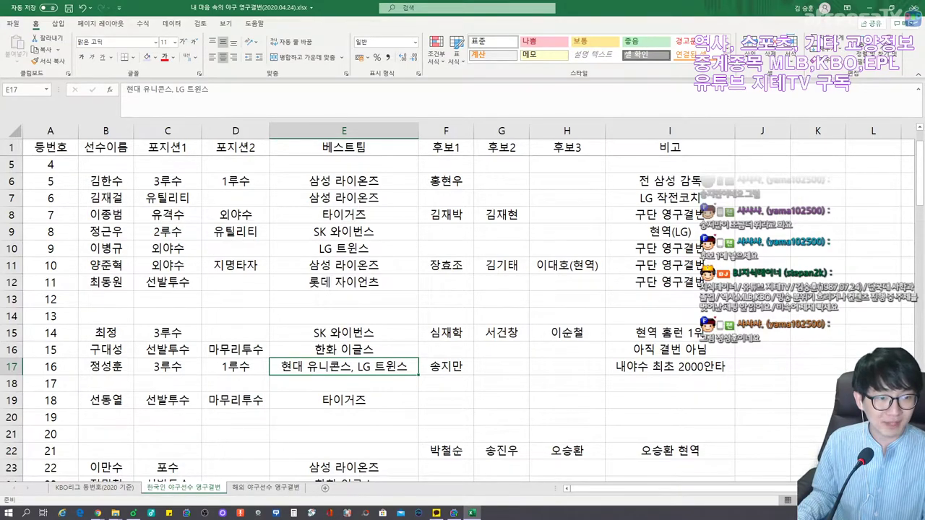
left_click(105, 383)
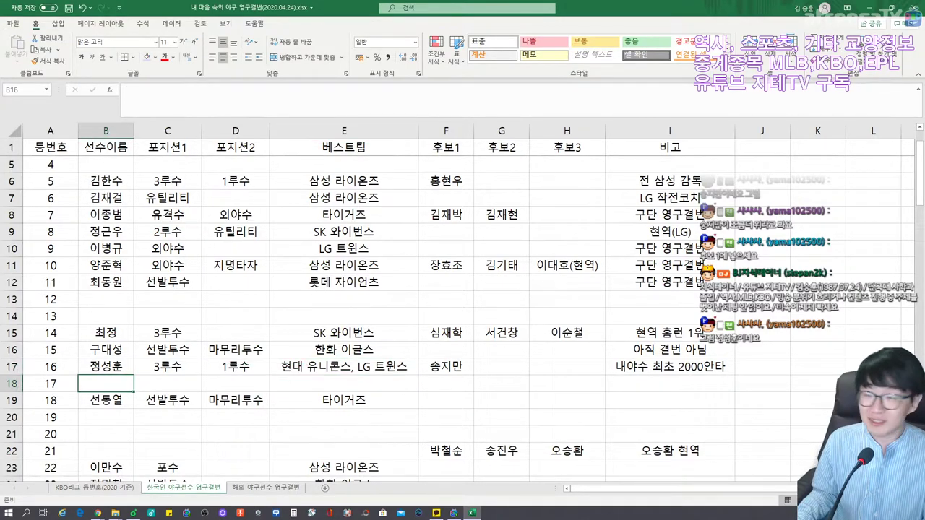
key("alt+Tab")
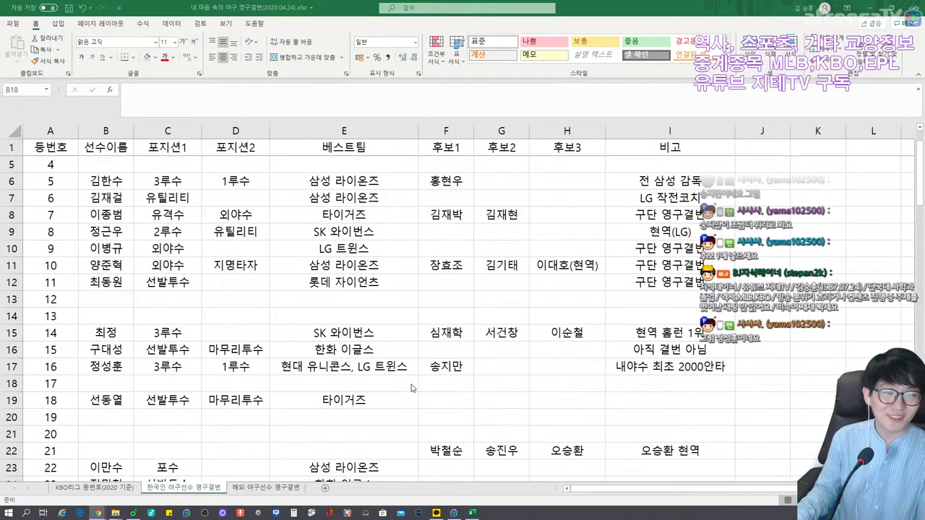
left_click(433, 390)
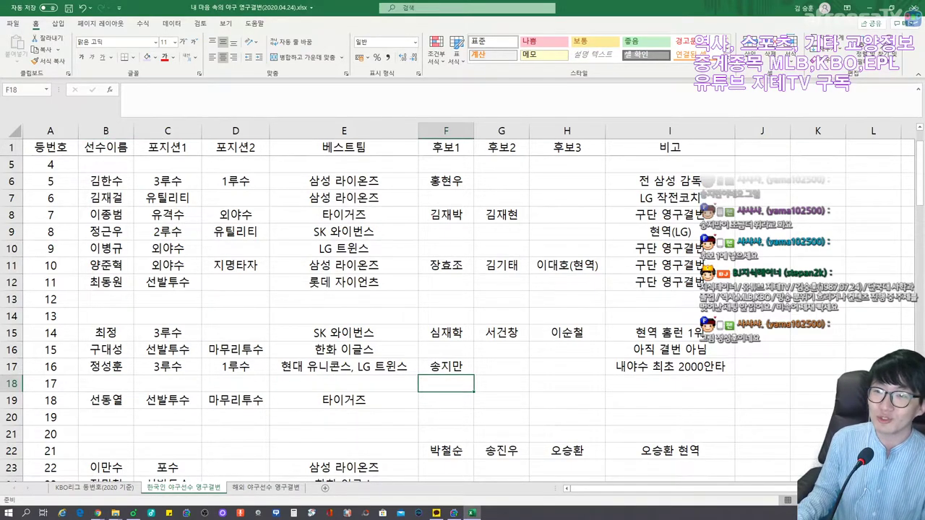
key("alt+Tab")
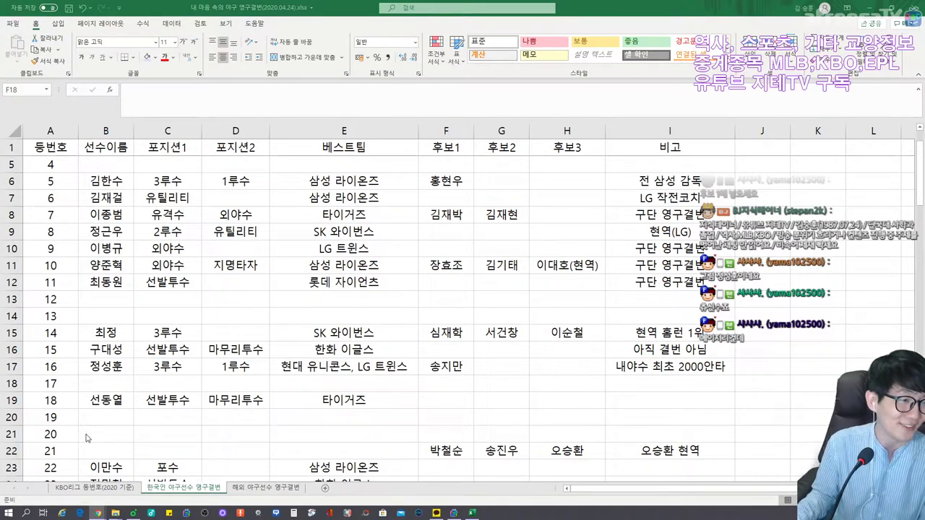
Enter 추신수 as the player for jersey number 17 with 외야수 as the first position, leaving the second position blank
left_click(102, 384)
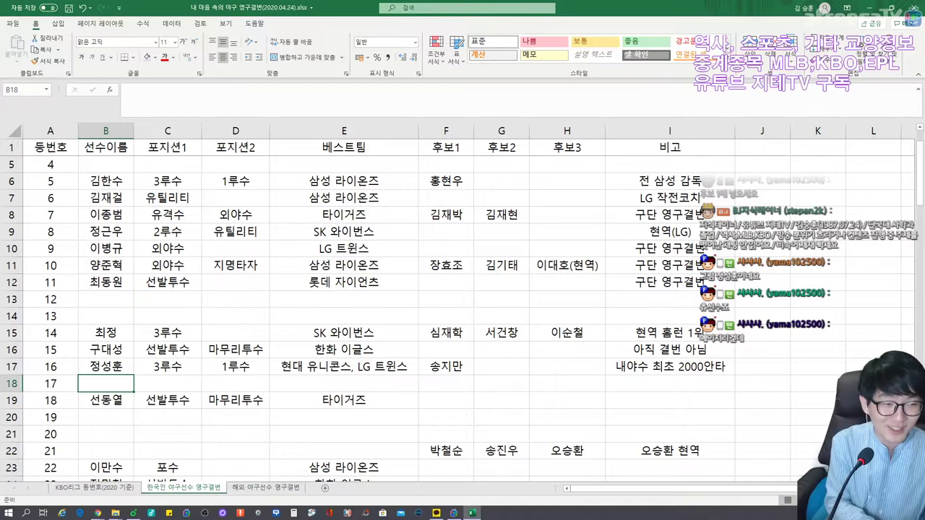
type("추신수")
key("Tab")
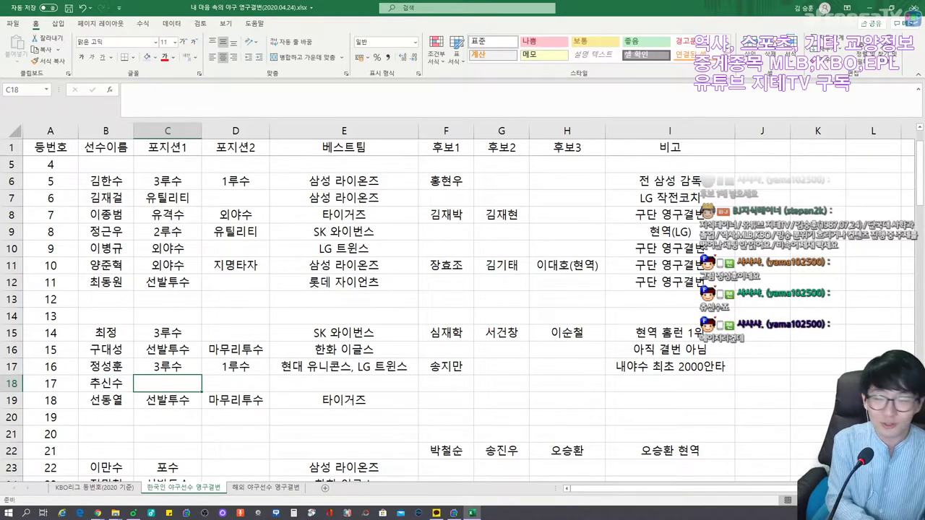
type("외야수")
key("Tab")
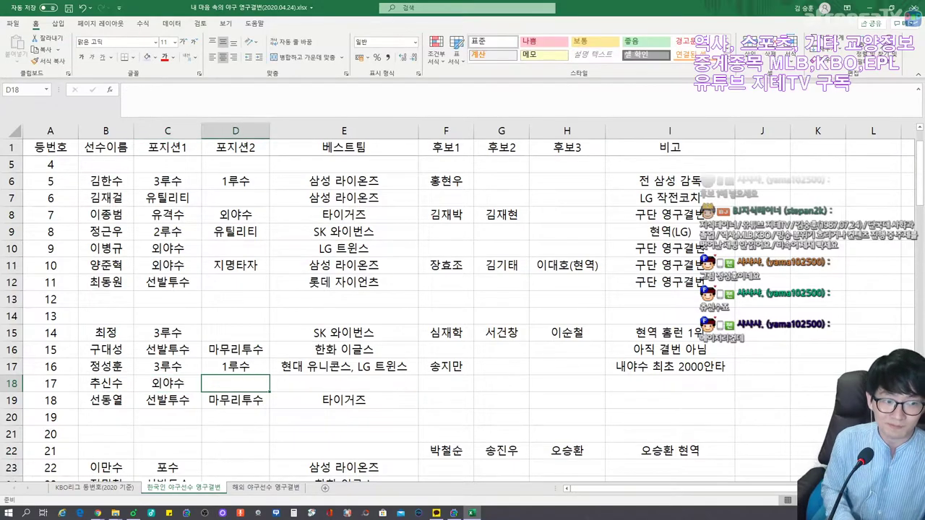
key("Tab")
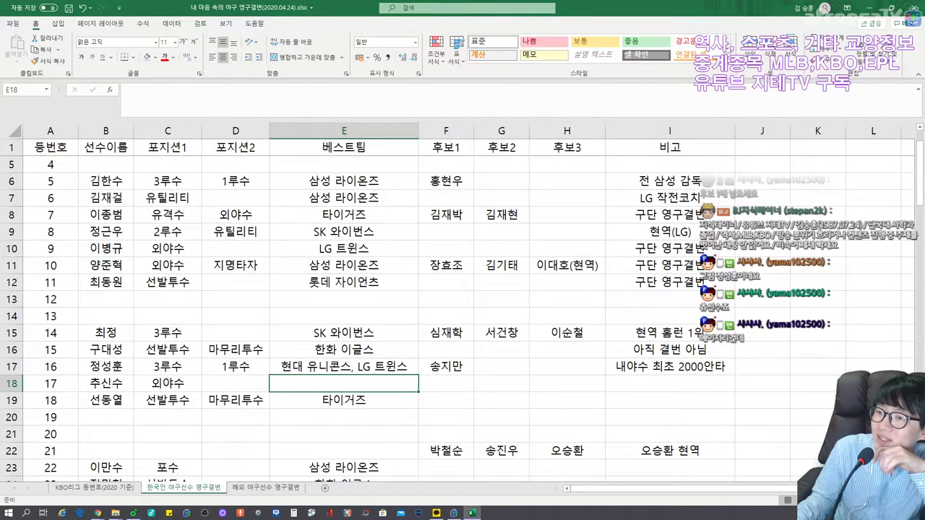
Enter 클리블랜드 인디언스, 텍사스 레인저스 as the best team for jersey number 17 and fit the best-team column to its text
key("Down")
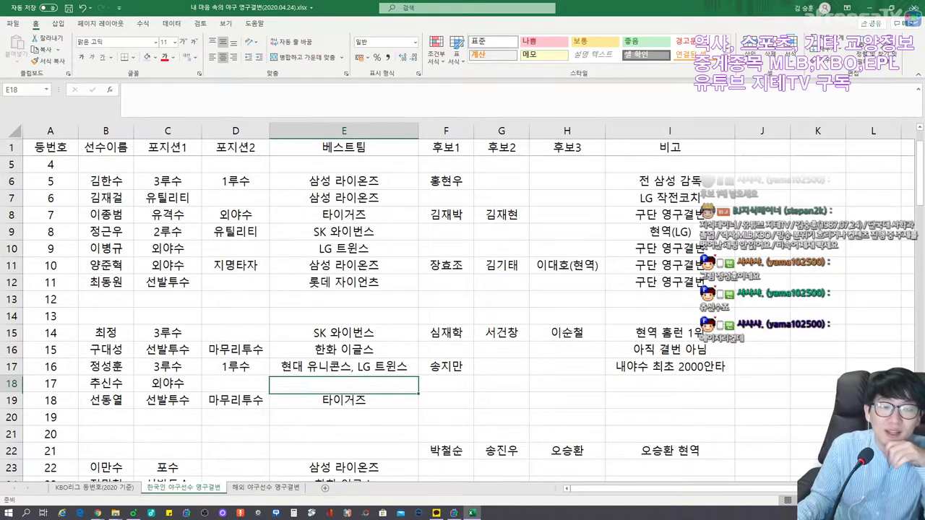
key("Up")
type("클리블랜")
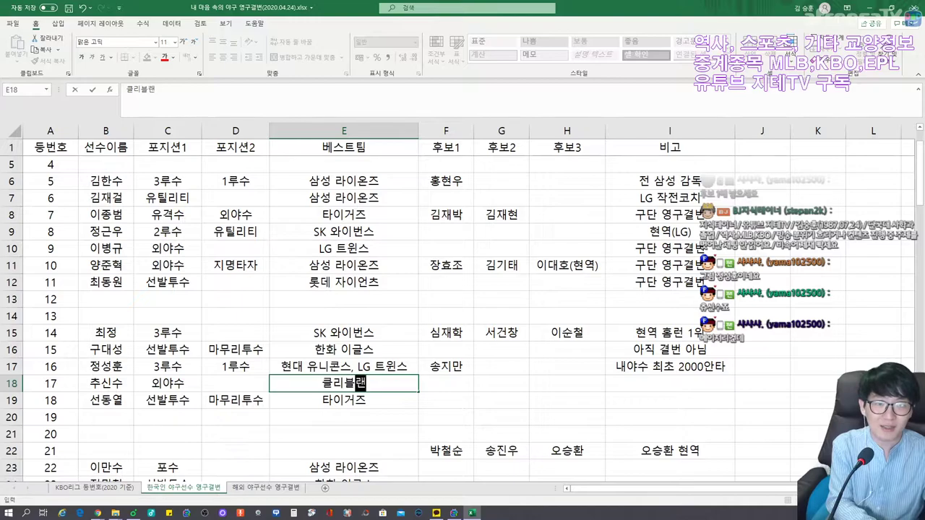
type("드 이ㄴ디언스, 텍사스")
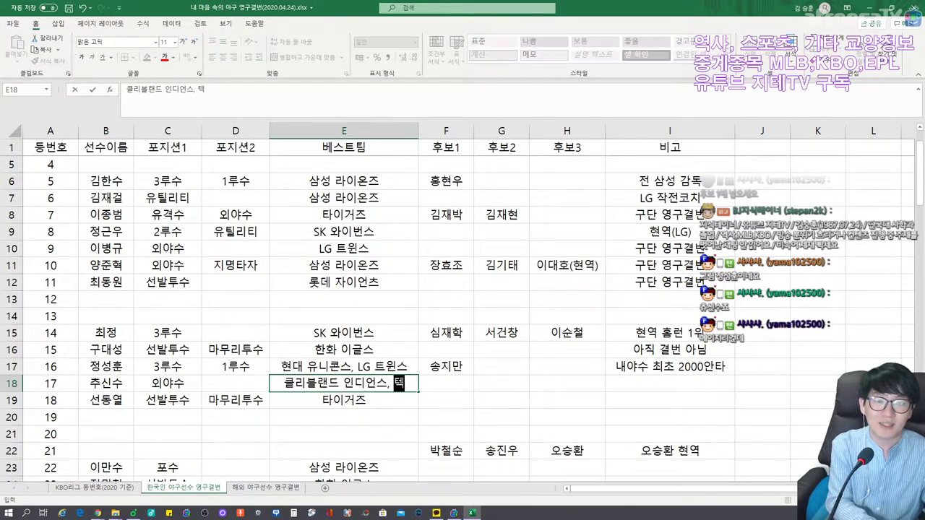
type(" 레인저스")
key("Return")
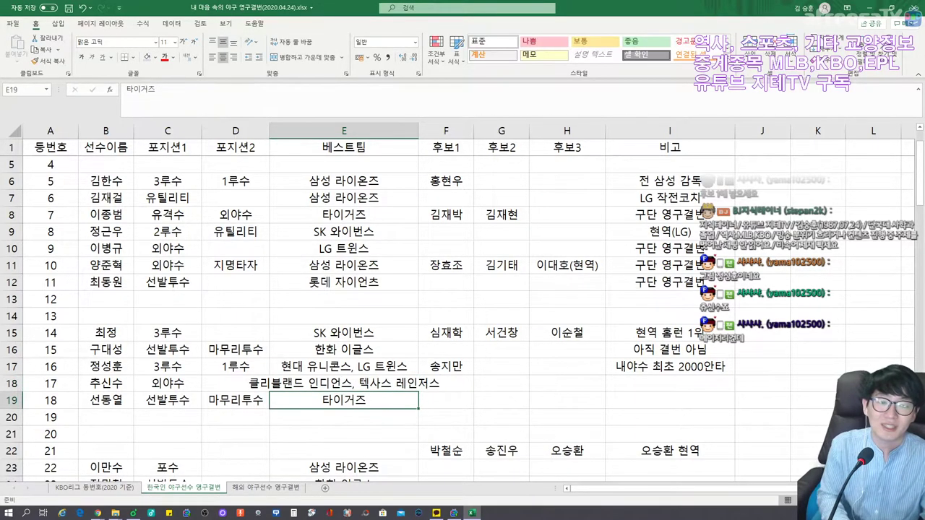
key("Up")
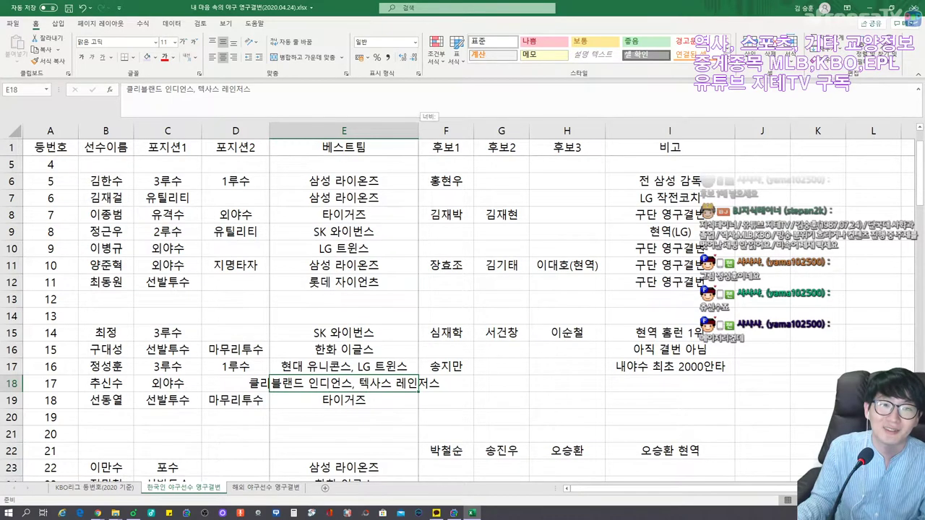
double_click(418, 127)
Enter 조계현 as the first candidate and 현역 as the remark for jersey number 17
left_click(521, 383)
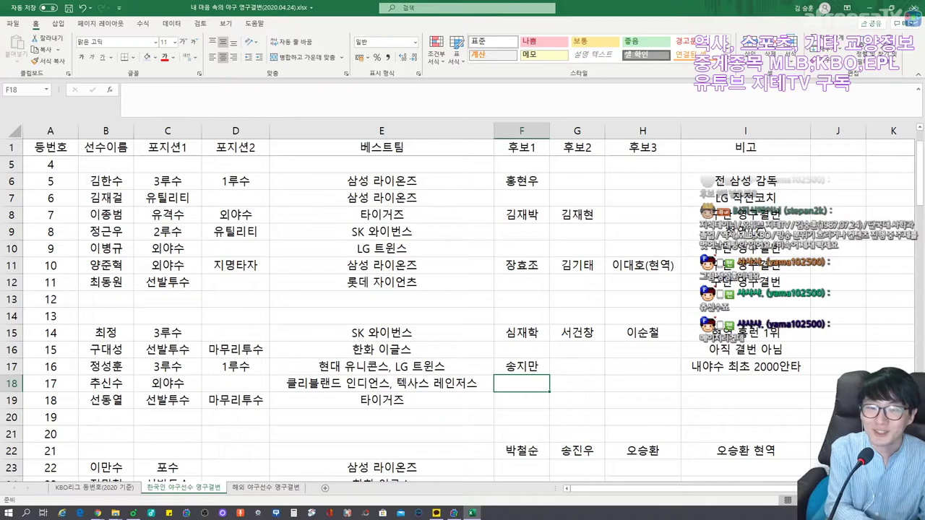
type("조계현")
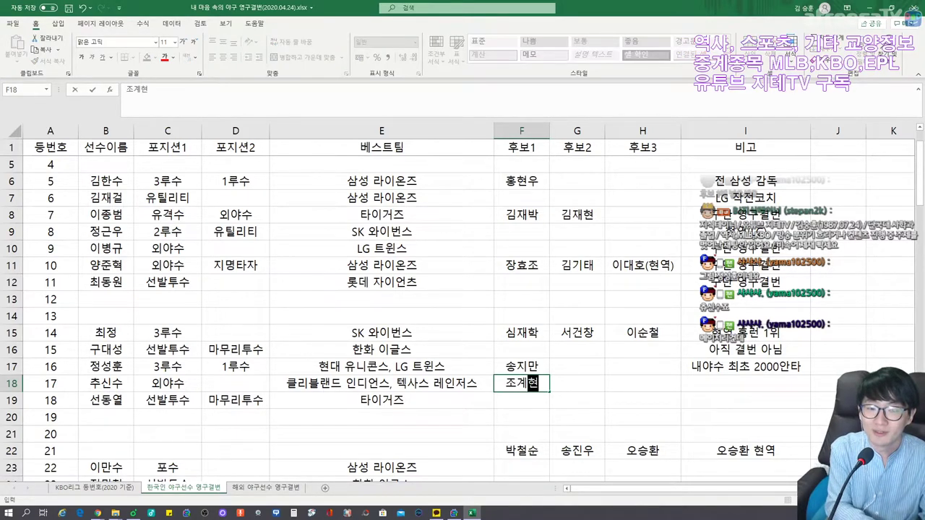
key("Tab")
key("Tab")
key("Tab")
type("현역")
key("Return")
key("Left")
key("Left")
key("Left")
key("Left")
key("Left")
type("마무리투수")
key("Left")
key("Left")
key("Right")
key("Right")
key("Right")
key("Right")
key("Right")
key("Left")
key("Left")
key("Left")
key("Left")
key("Left")
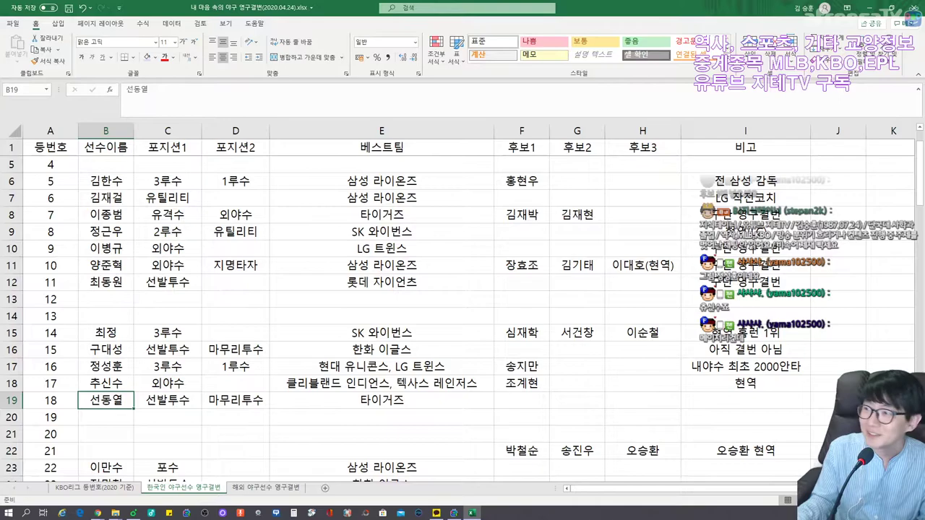
key("alt+Tab")
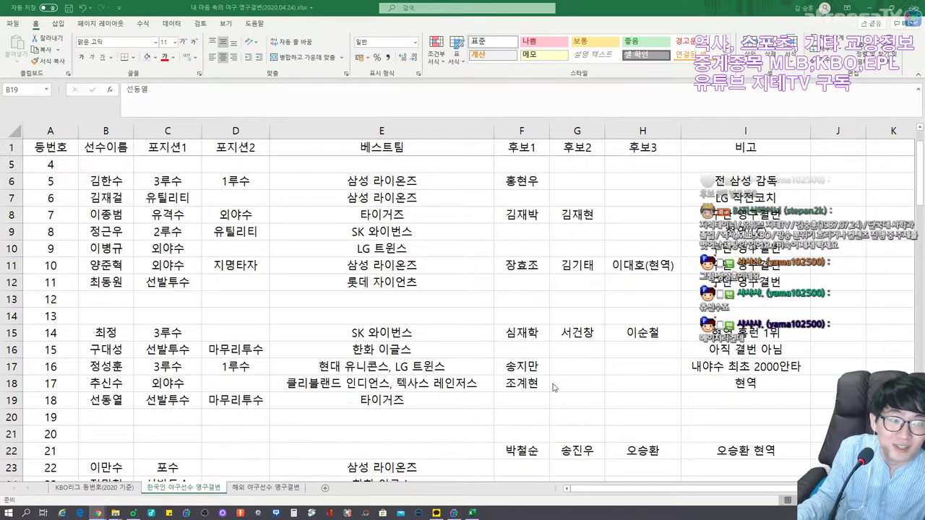
Enter 김동주 as the first candidate for jersey number 18
key("Right")
key("Right")
key("Right")
key("Right")
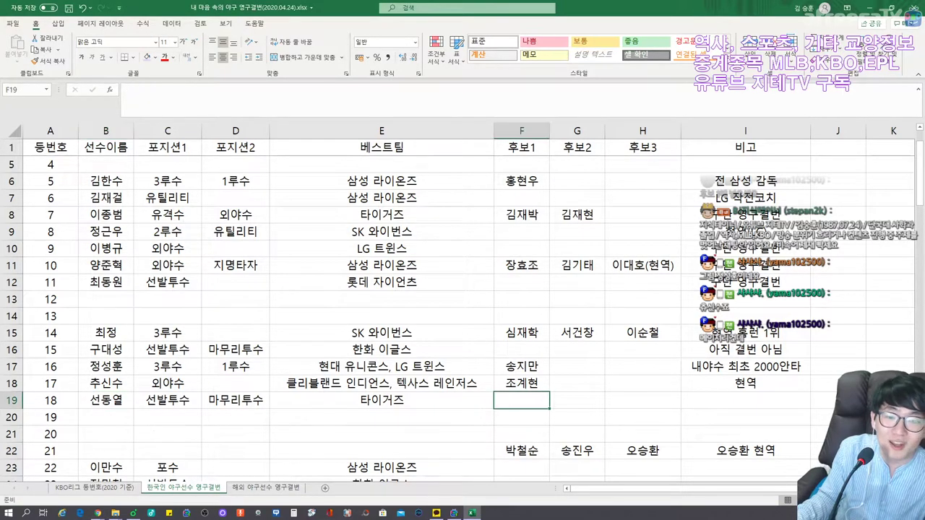
type("김동주")
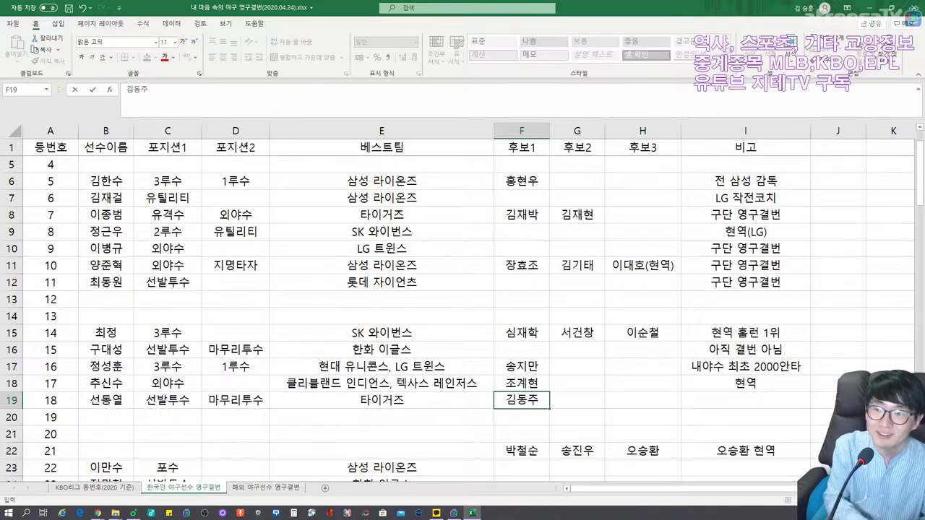
key("Right")
key("Right")
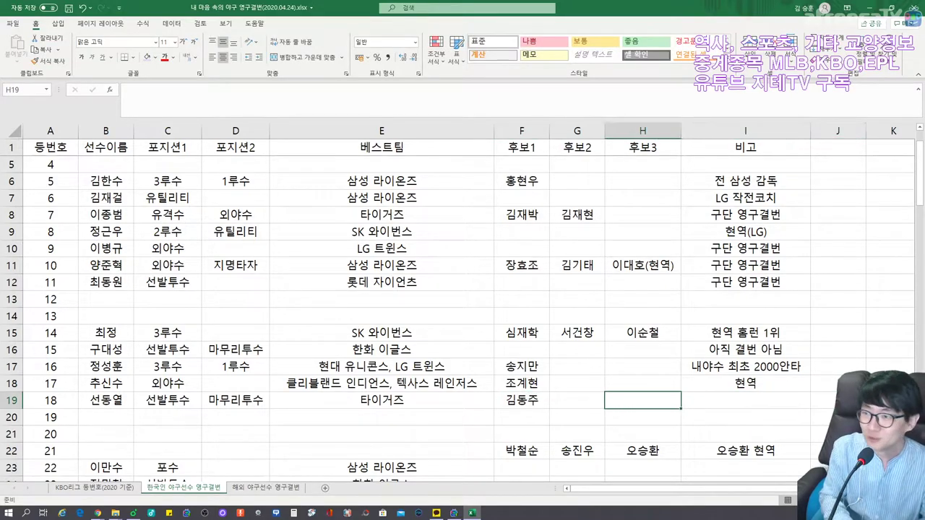
key("Left")
key("Right")
key("Right")
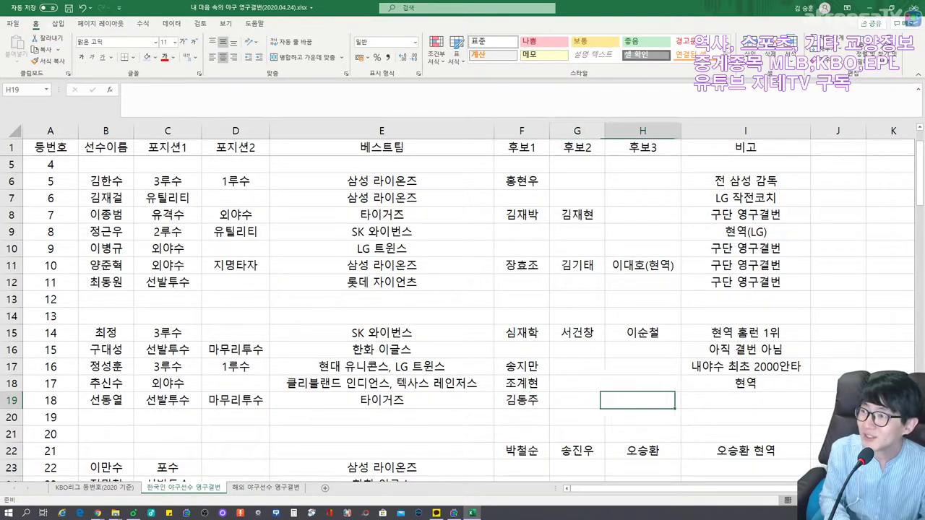
key("Down")
key("Left")
key("Left")
key("Left")
key("Left")
key("Left")
key("Left")
key("Left")
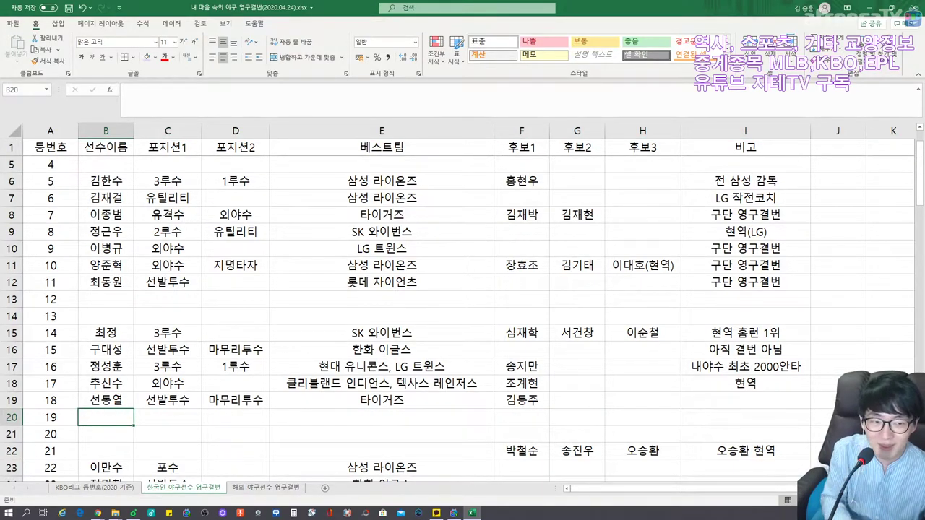
key("Right")
key("Right")
key("Right")
key("Right")
key("Right")
key("Right")
key("Right")
key("Up")
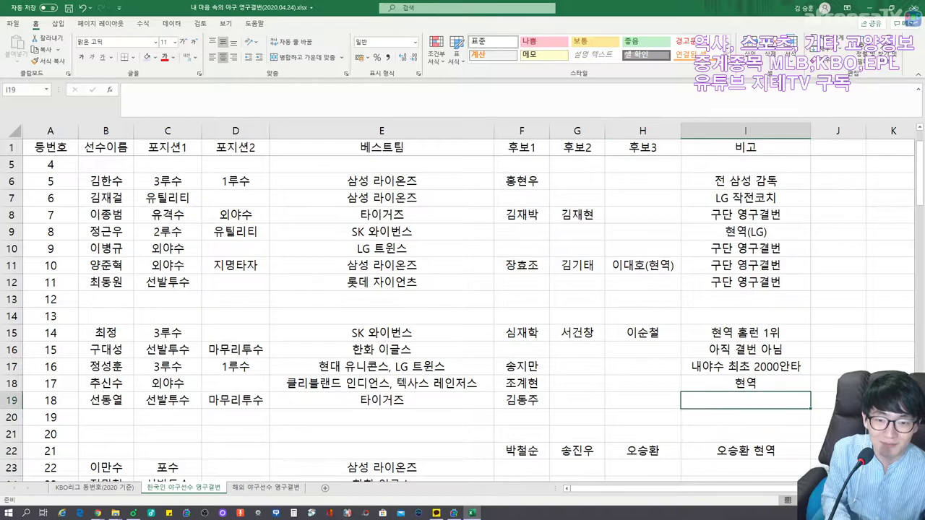
key("Down")
key("Left")
key("Left")
key("Left")
key("Left")
key("Left")
key("Right")
key("Right")
key("Right")
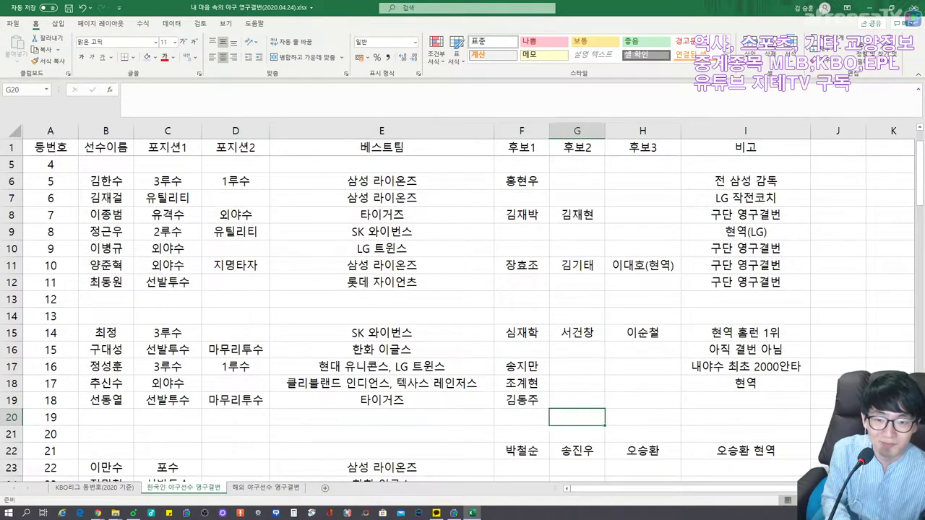
Enter 구단 영구결번 as the remark for jersey number 18
key("Right")
key("Right")
key("Up")
type("구")
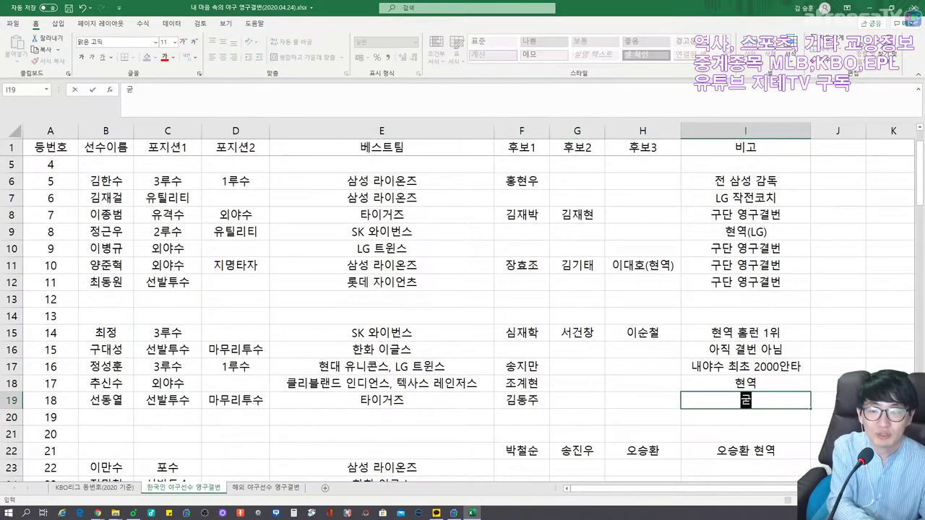
key("Return")
key("Left")
key("Left")
key("Left")
key("Left")
key("Left")
key("Left")
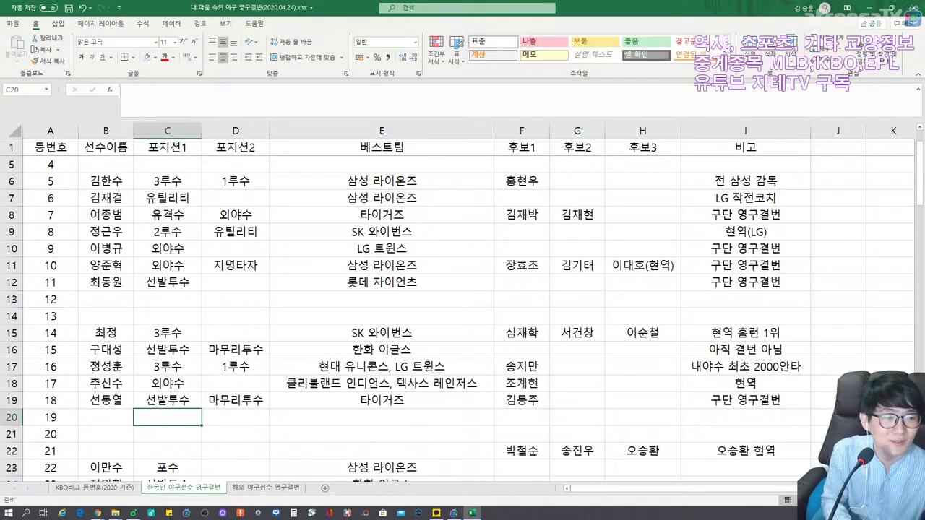
Enter 정현욱 as the first candidate for jersey number 19
left_click(105, 417)
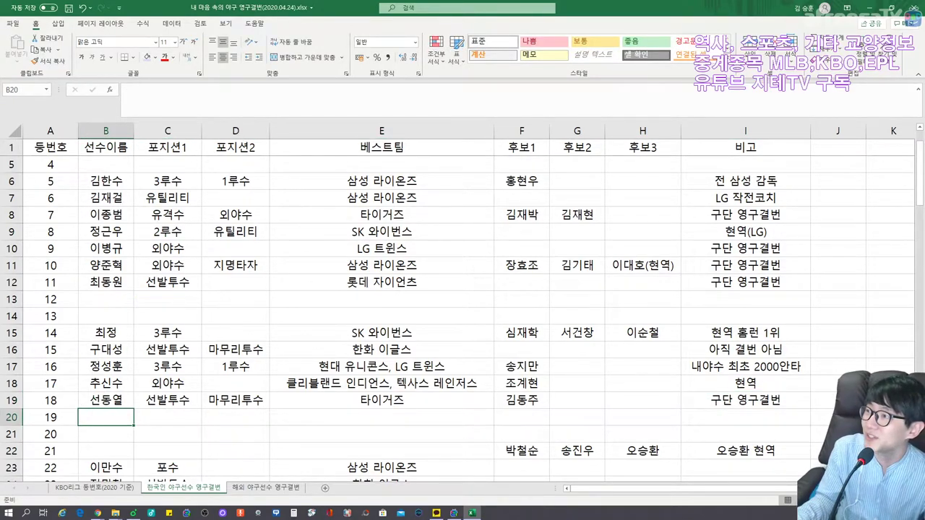
key("alt+Tab")
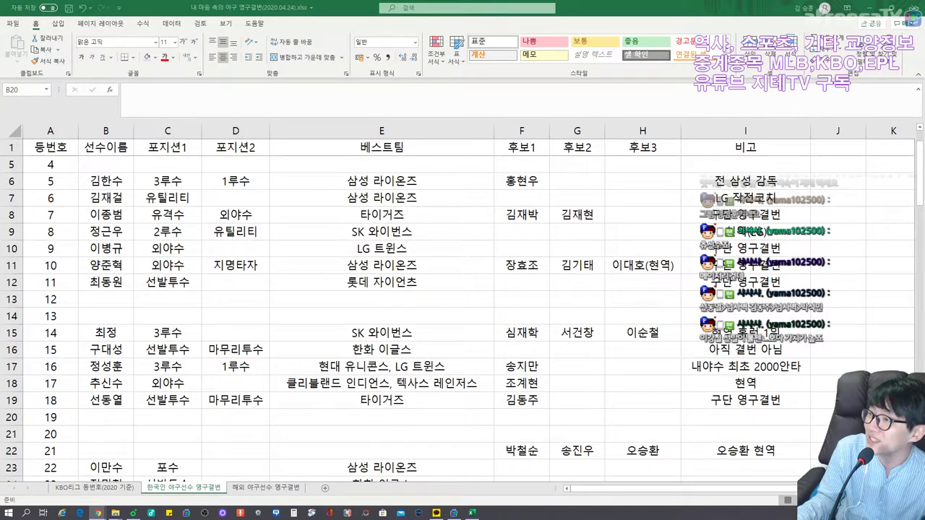
left_click(571, 418)
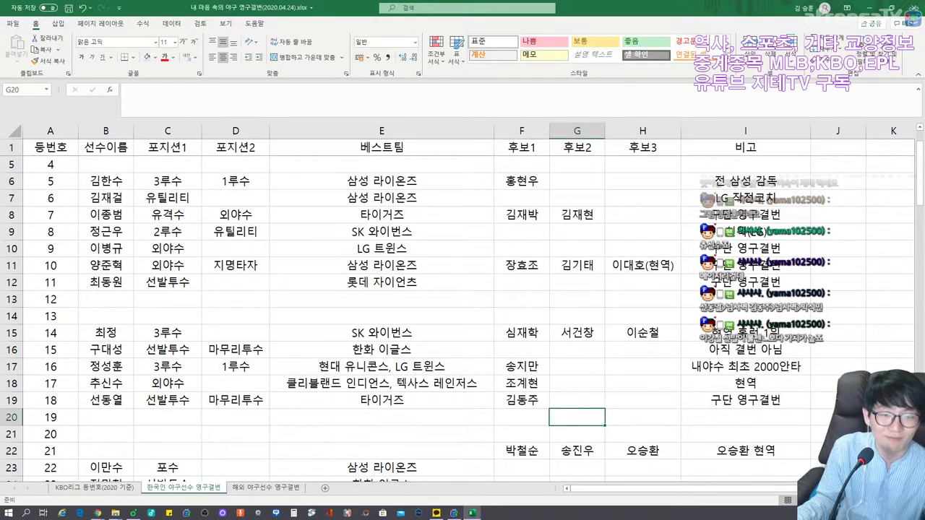
left_click(522, 418)
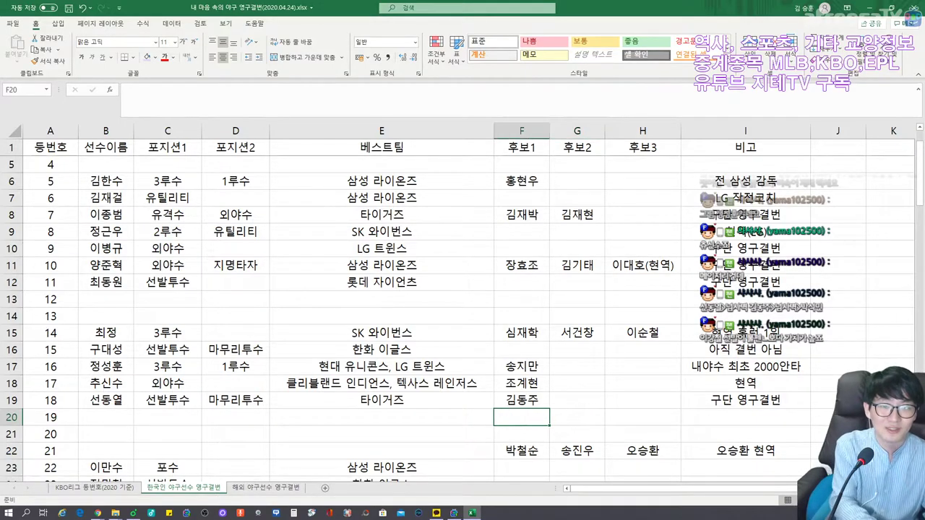
type("정현욱")
left_click(172, 417)
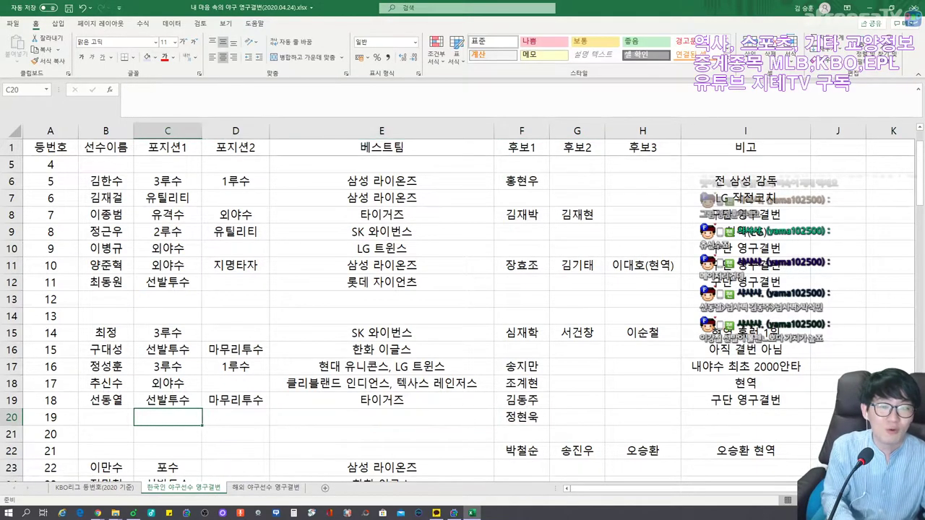
Enter 이강철 as the player for jersey number 19 with 선발투수 as the first position
left_click(105, 418)
type("이강철")
key("Tab")
type("선발투수")
left_click(381, 418)
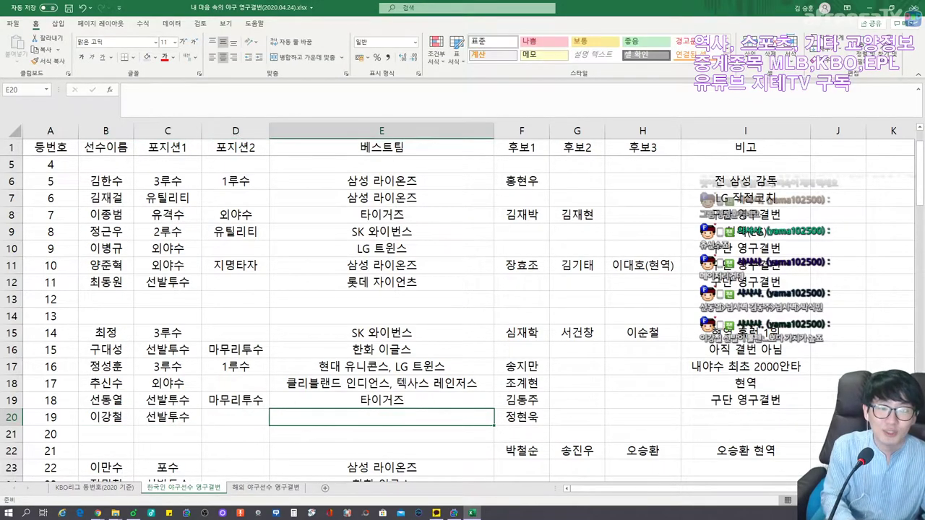
Enter 잠수함 투수 as the remark for jersey number 19
key("Right")
key("Right")
key("Right")
key("Right")
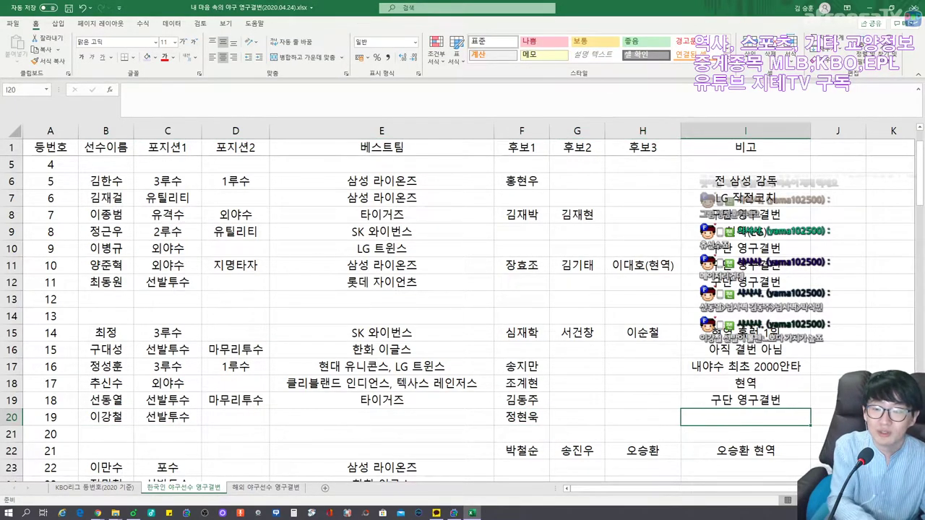
key("F2")
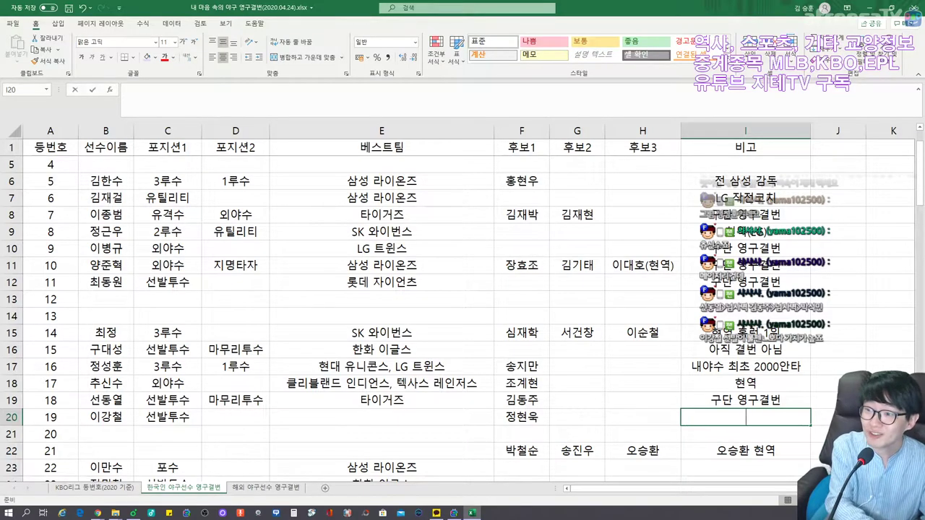
type("잠수함 투수")
key("shift+Tab")
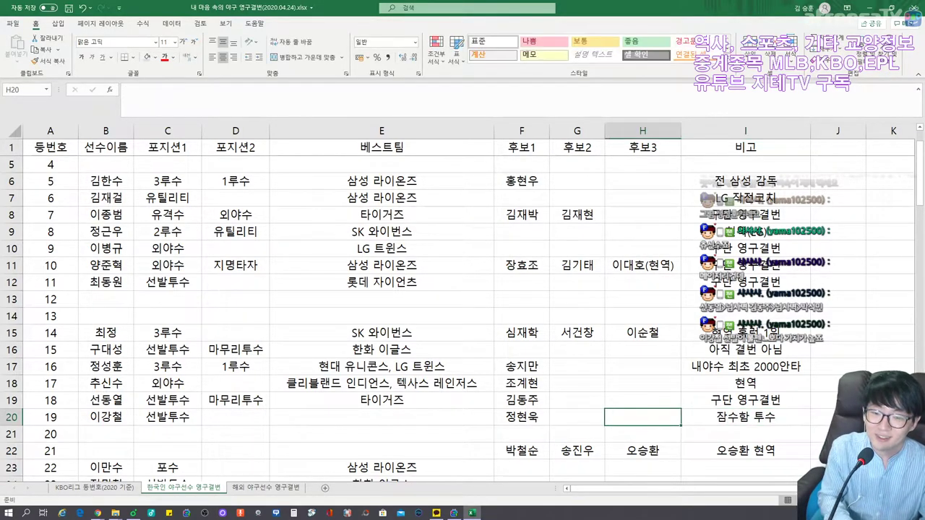
Enter 타이거즈 as the best team for jersey number 19
key("Left")
key("Left")
key("Left")
key("Left")
key("Left")
key("Right")
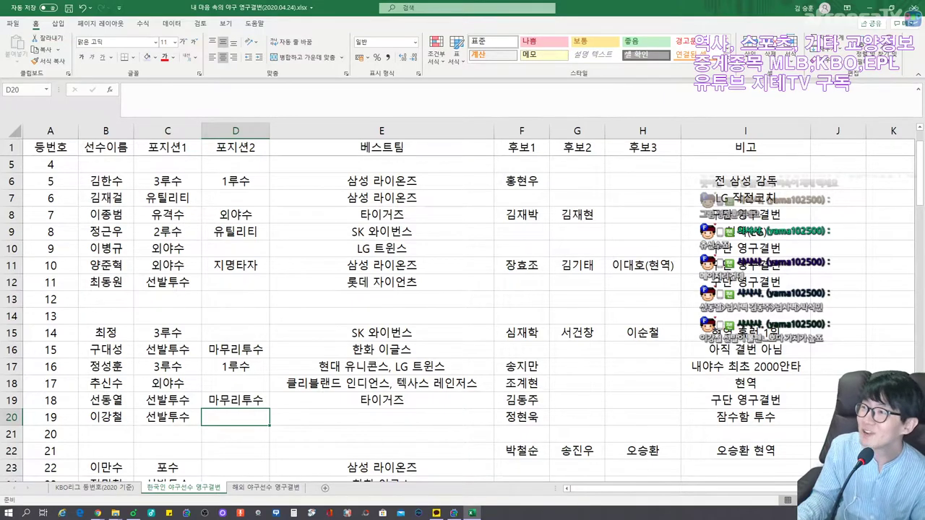
key("alt+Tab")
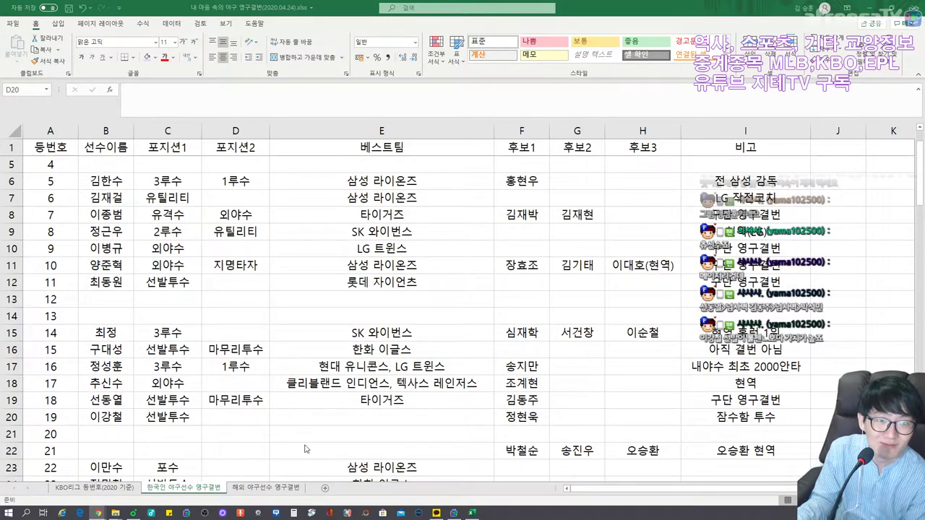
left_click(345, 424)
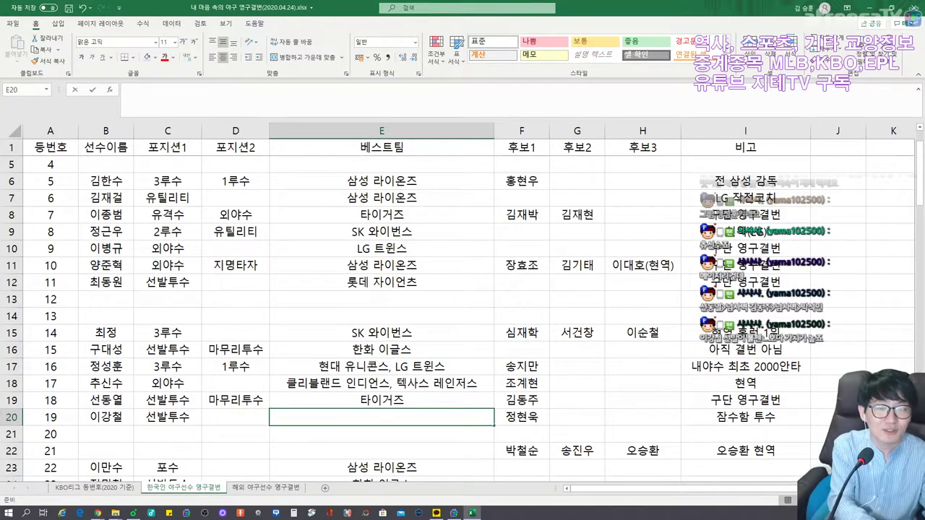
type("타이거즈")
key("Tab")
Enter 마무리투수 as the second position for jersey number 19, then select the player cell for jersey number 20
key("Left")
key("Left")
key("Left")
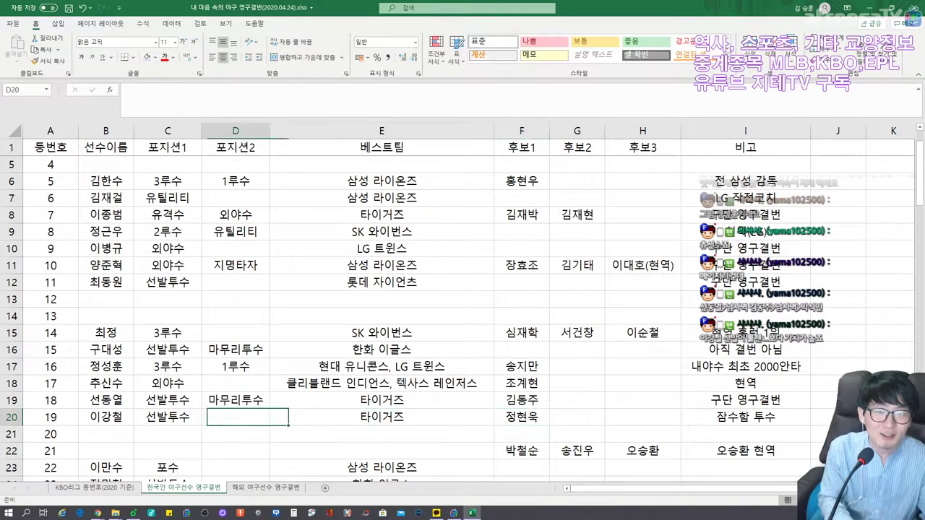
key("Down")
key("Left")
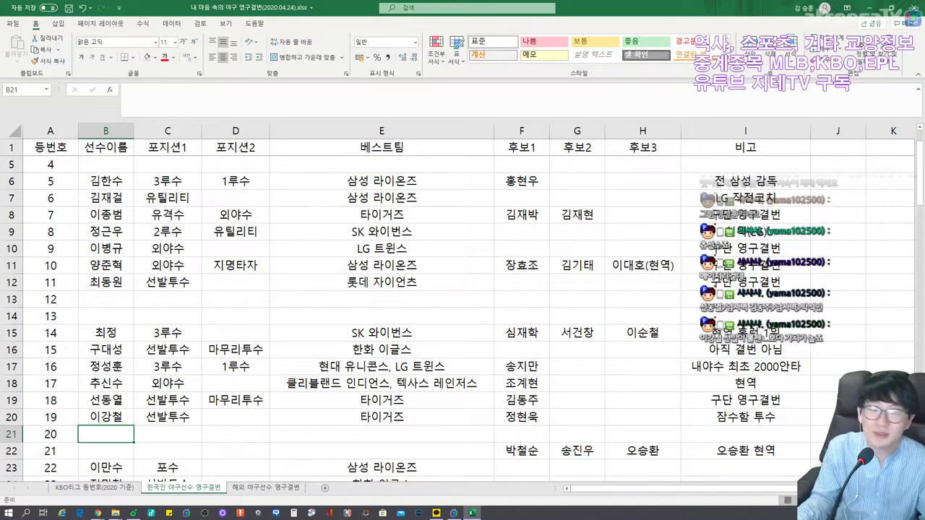
left_click(235, 417)
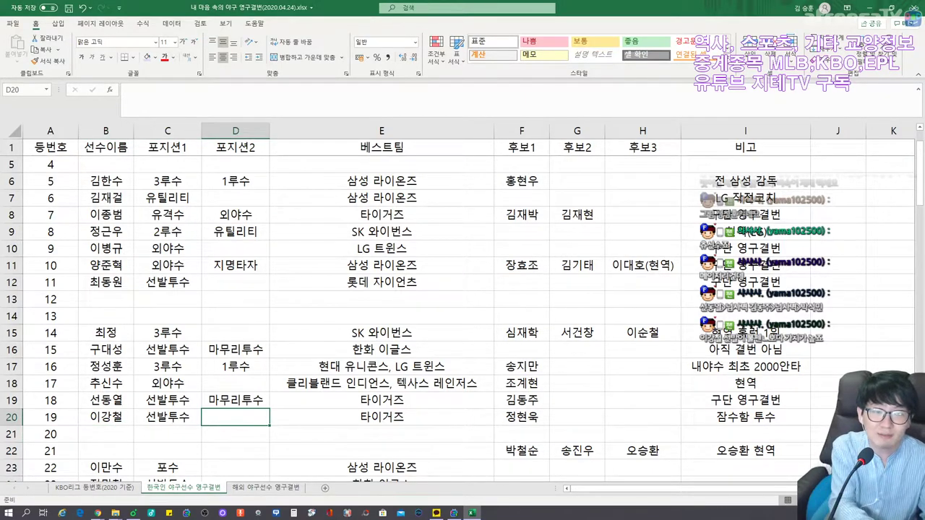
type("마무리투수")
left_click(105, 434)
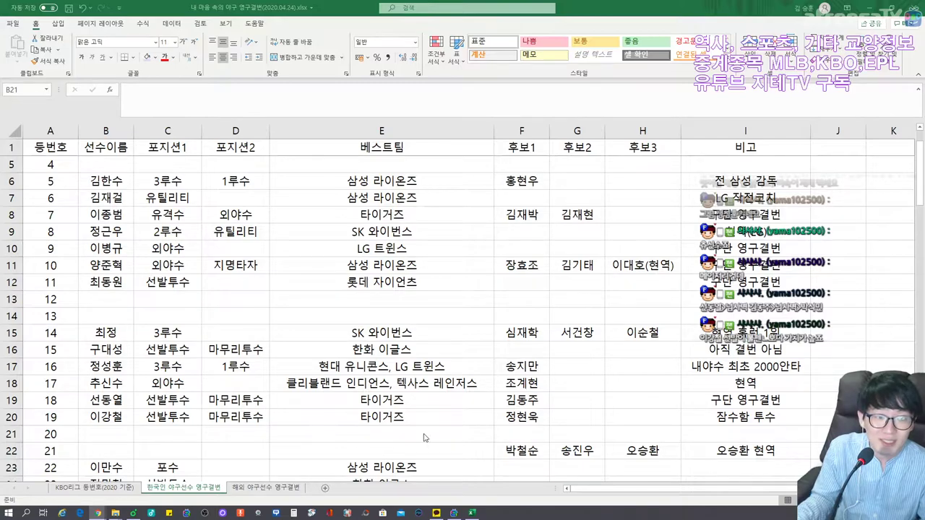
left_click(95, 433)
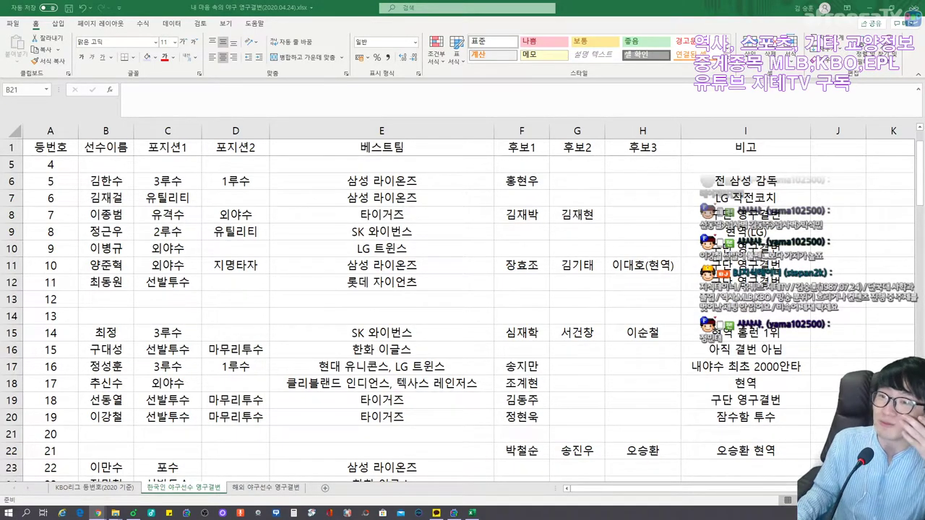
Enter 정민태 as the player for jersey number 20, with 선발투수 as the first position and 현대 유니콘스 as the best team
left_click(106, 436)
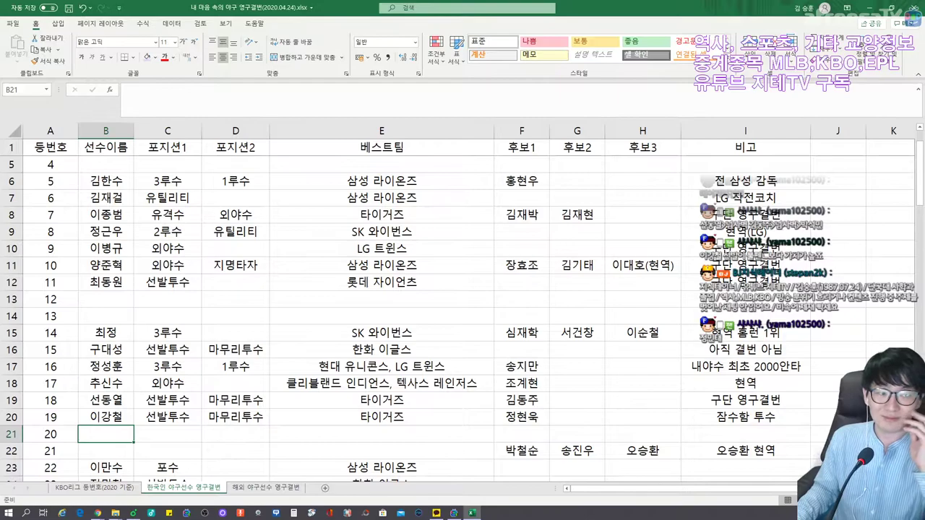
type("정민태")
key("Tab")
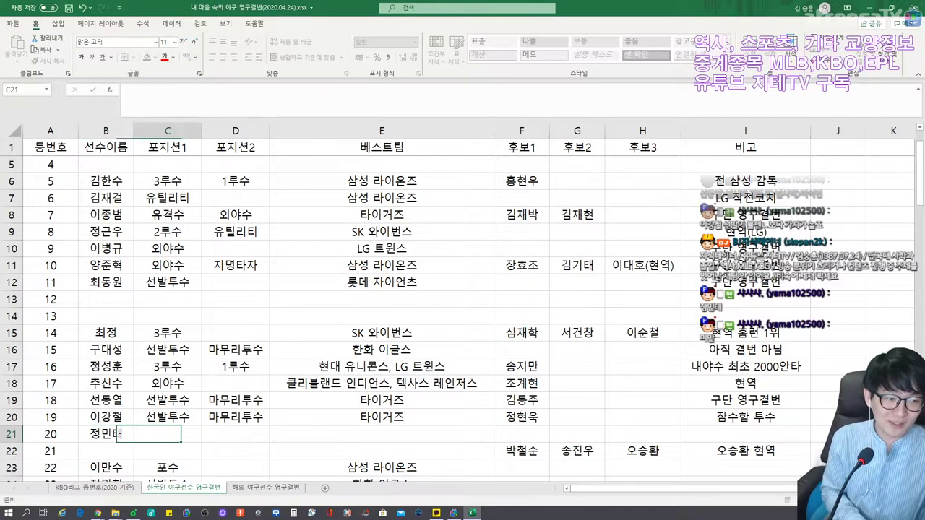
type("선발투수")
key("Tab")
key("Tab")
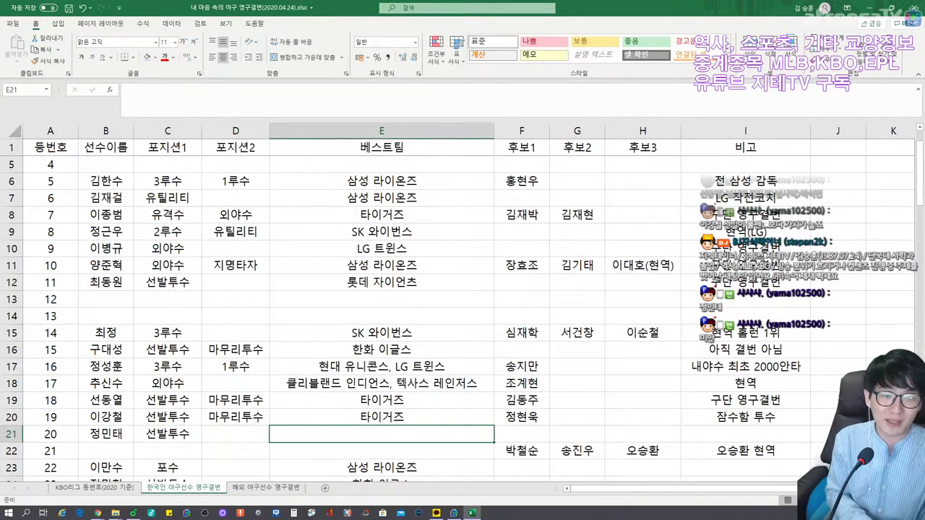
type("현대")
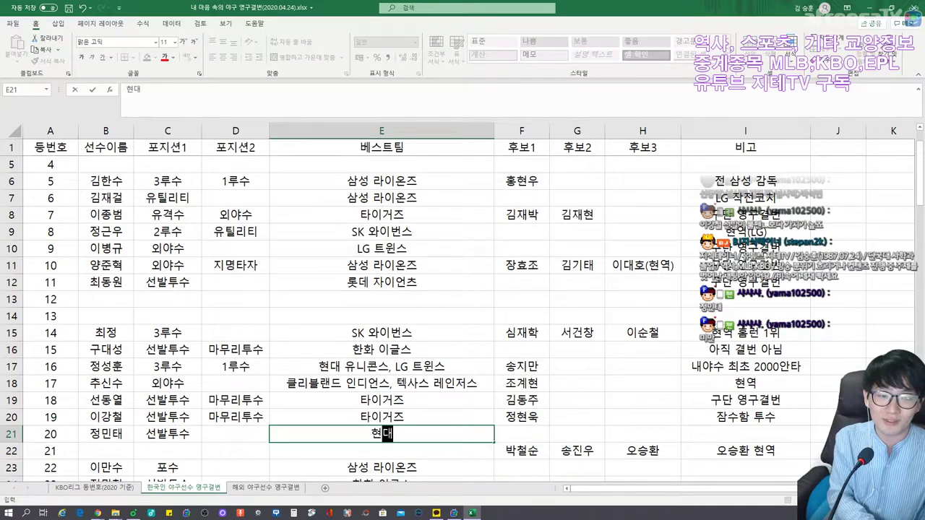
type(" ㅇ유니콘스")
key("Tab")
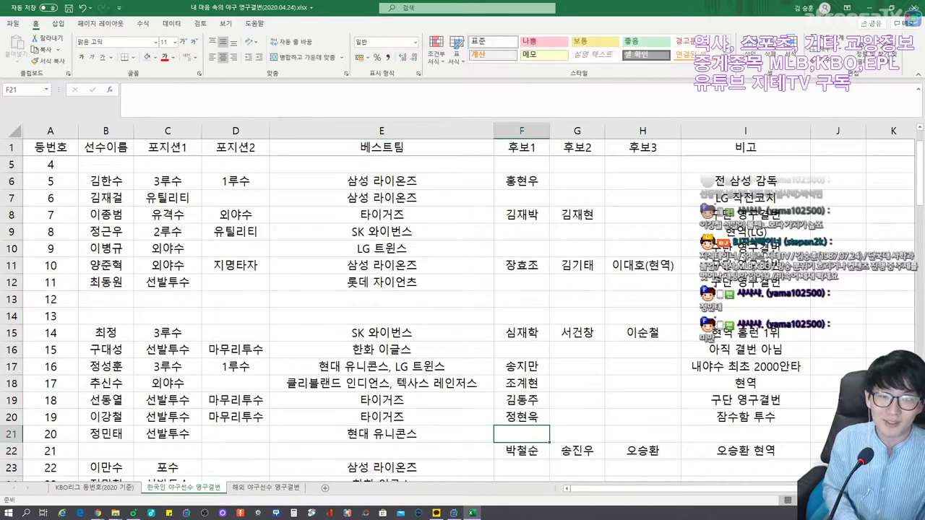
Enter 윤석민 as the first candidate and 임수혁 as the second candidate for jersey number 20
type("윤석민")
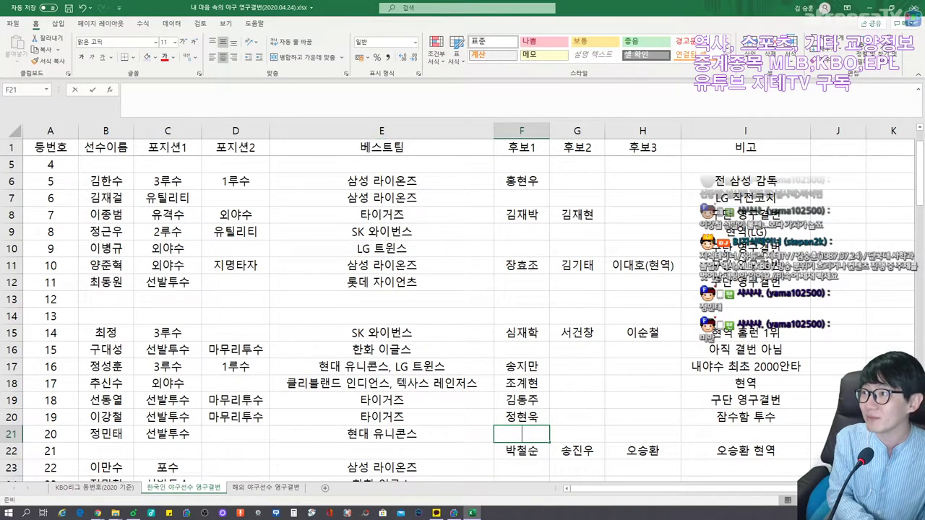
key("Tab")
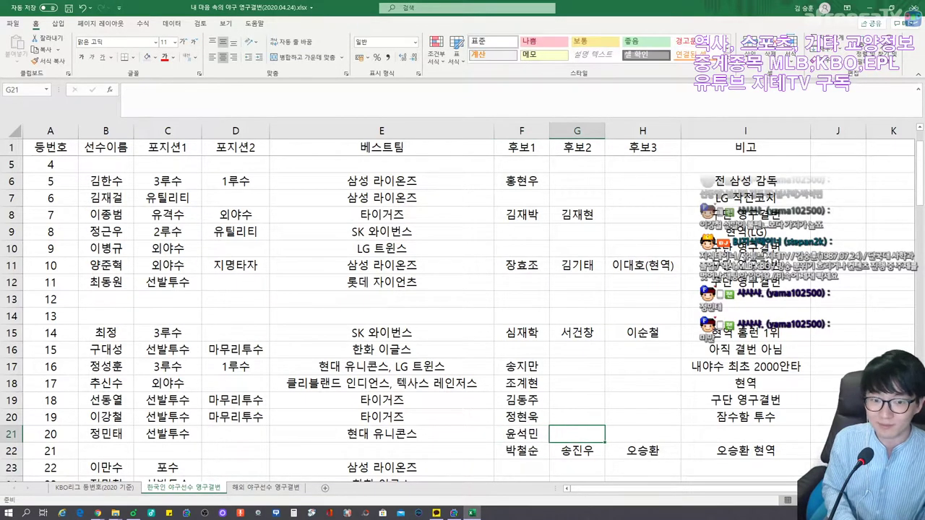
type("임수혁")
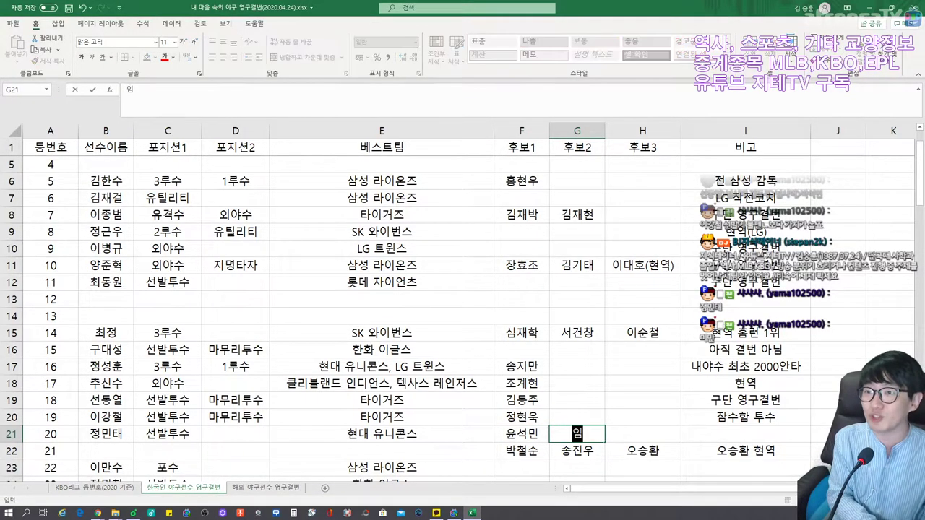
key("Tab")
key("Tab")
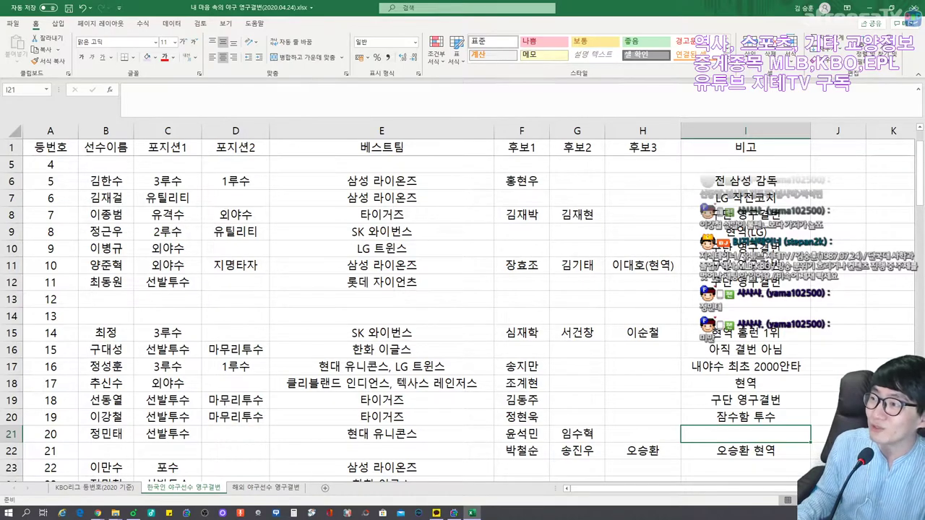
key("alt+Tab")
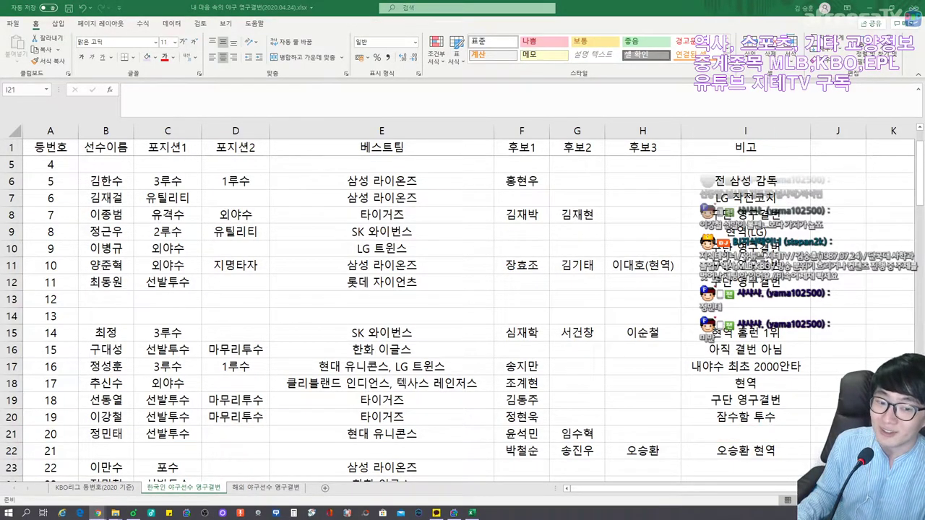
left_click(563, 431)
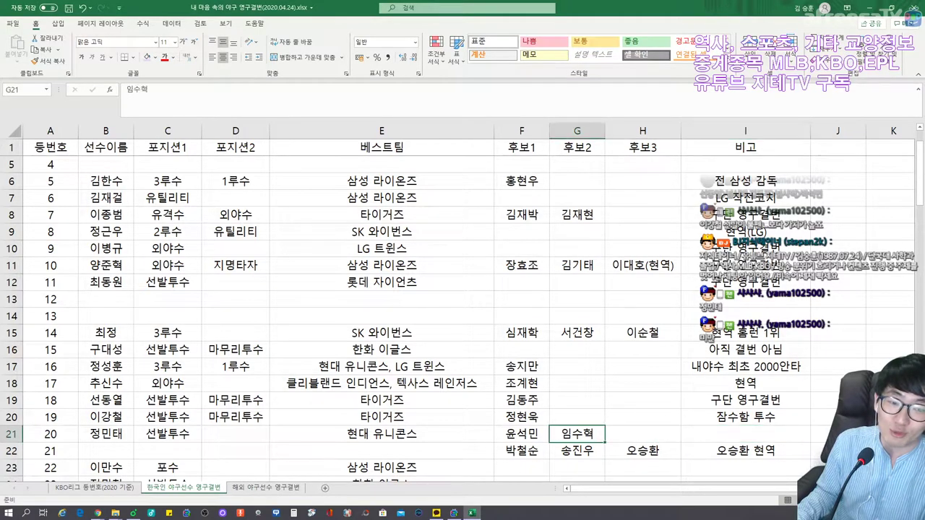
left_click(521, 434)
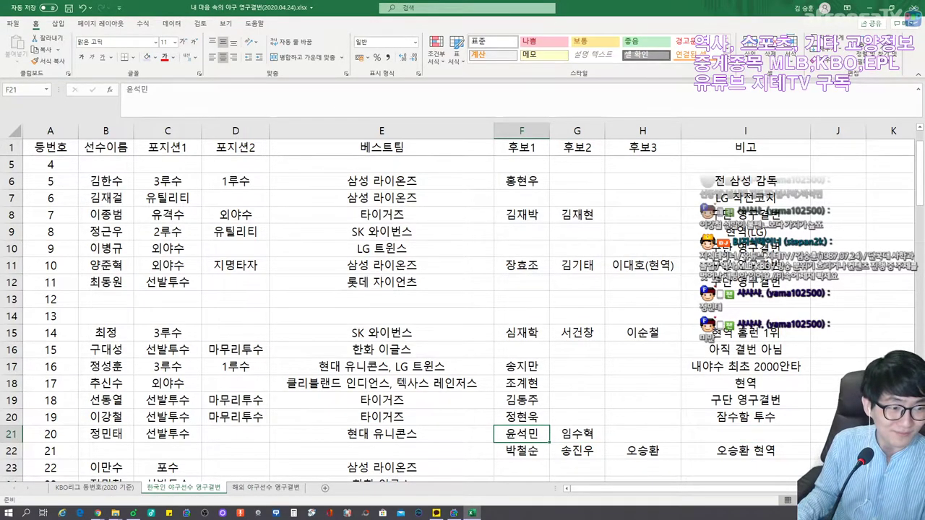
Compare the three candidates listed for jersey number 21 to decide who fills its empty player cell
left_click(106, 450)
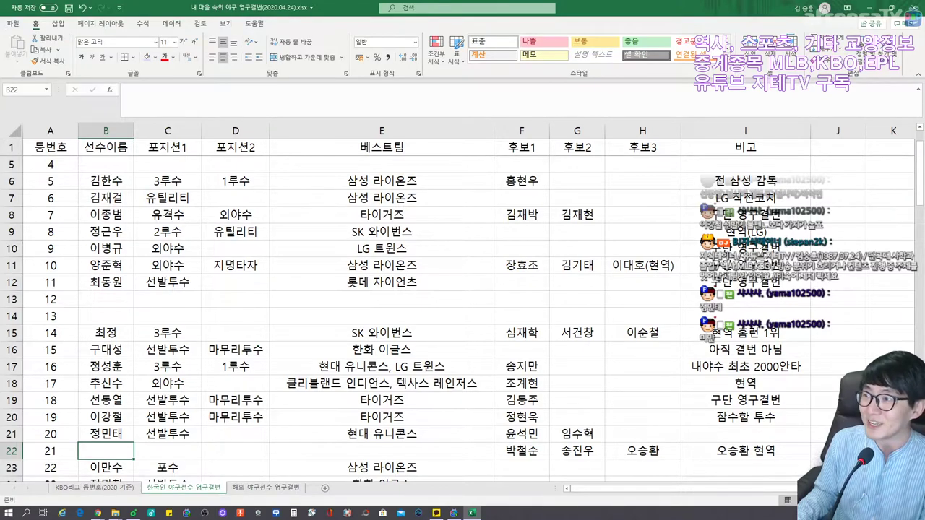
scroll(463, 311, "down", 2)
scroll(463, 318, "down", 2)
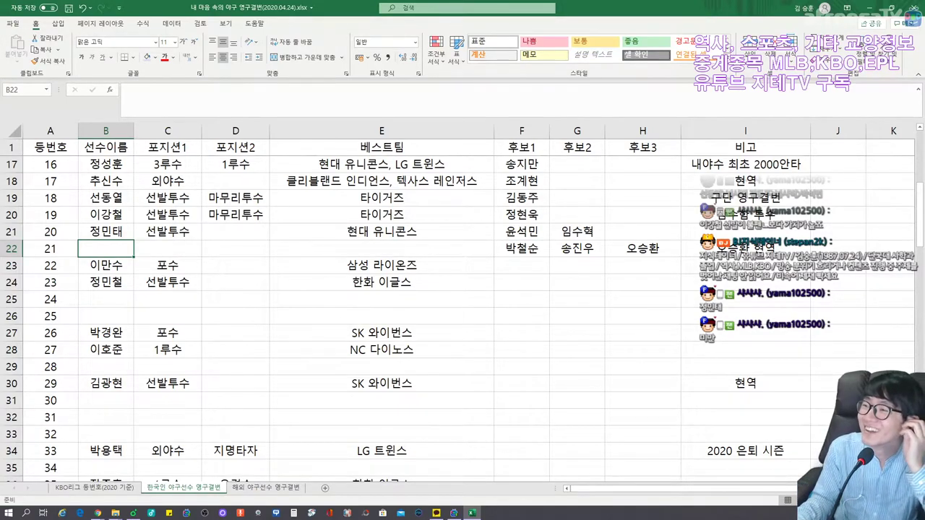
key("alt+Tab")
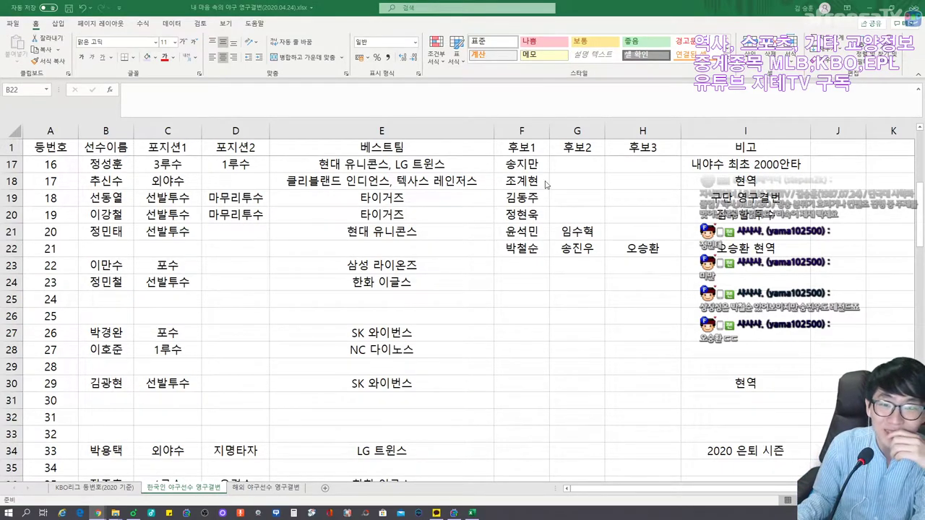
key("alt+Tab")
left_click(643, 248)
left_click(106, 248)
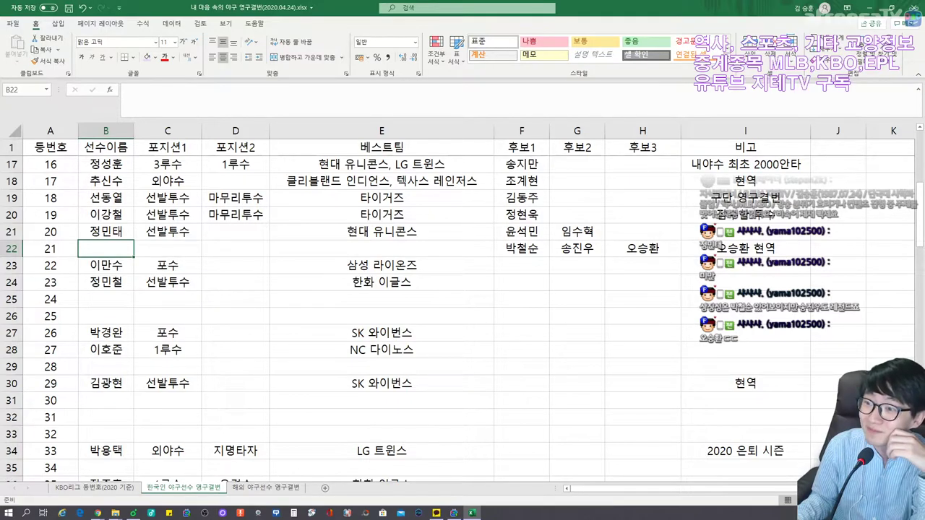
left_click(642, 248)
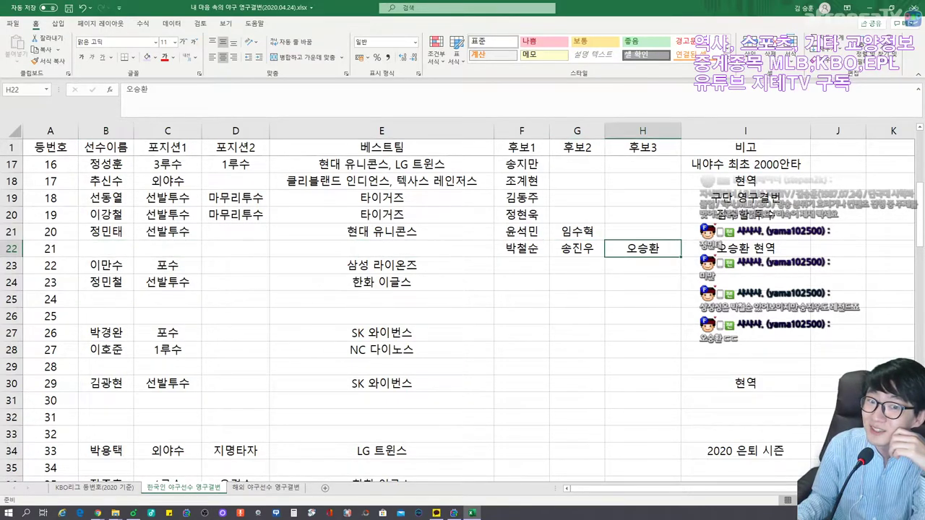
left_click(521, 248)
left_click(577, 248)
left_click(522, 248)
left_click(577, 248)
left_click(522, 248)
left_click(577, 248)
left_click(522, 247)
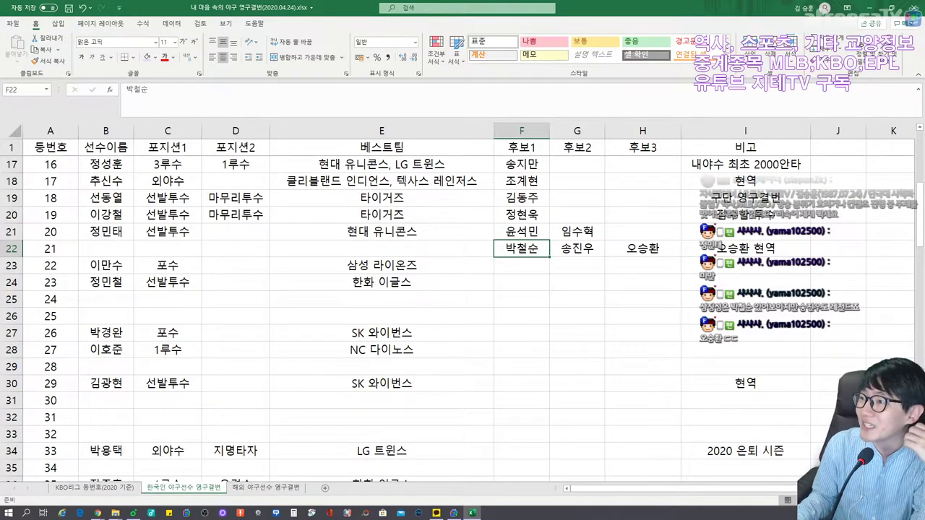
key("alt+Tab")
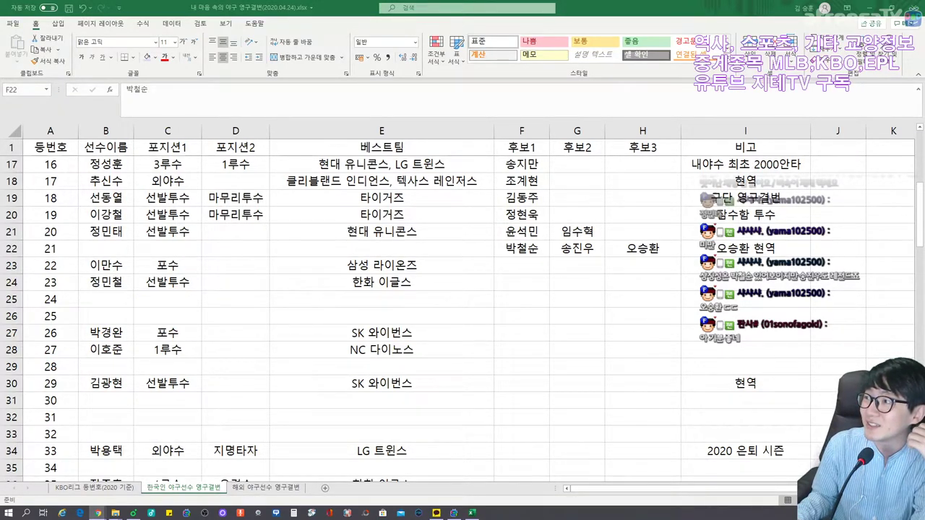
left_click(522, 248)
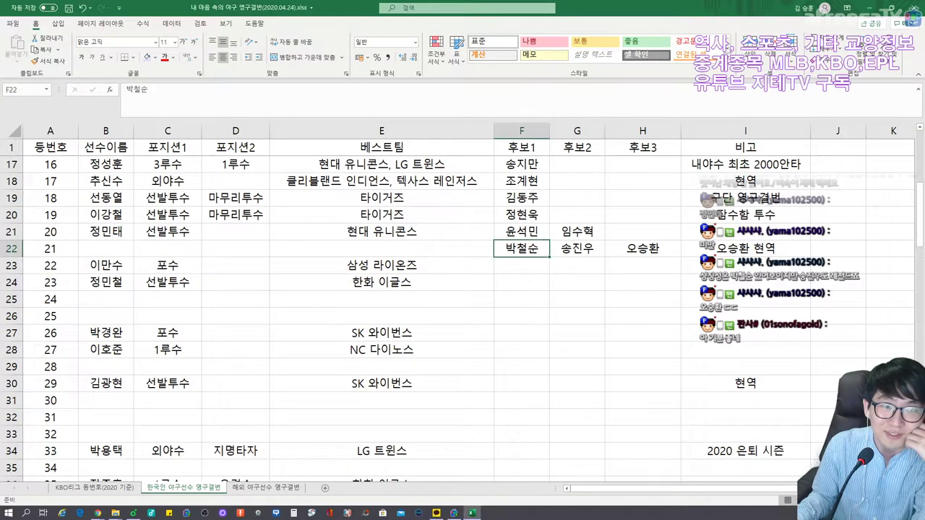
Enter 송진우 as the player for jersey number 21, with 선발투수 as the first position and 한화 이글스 as the best team
left_click(106, 247)
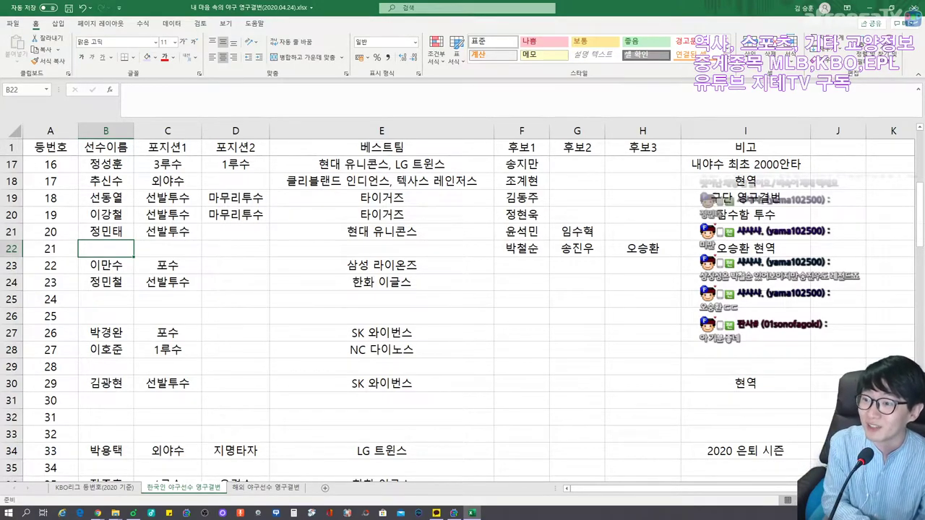
type("송진우")
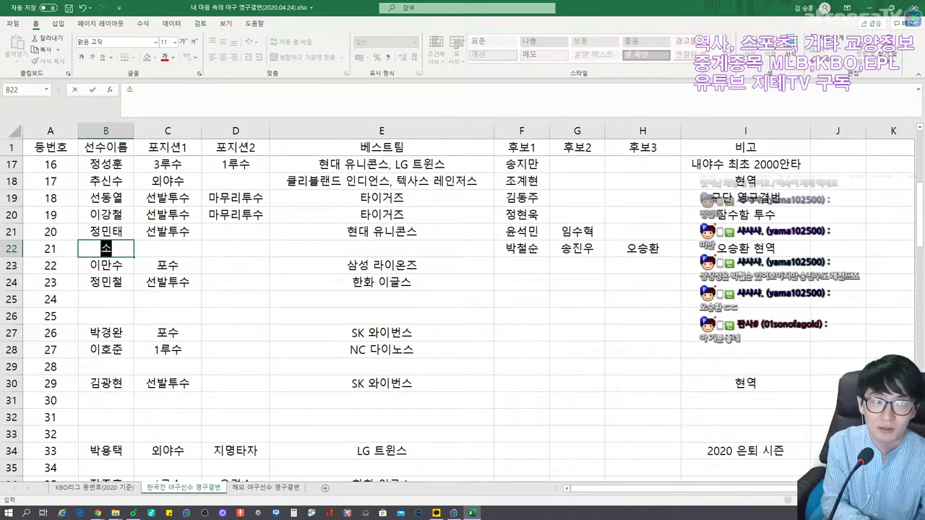
key("Tab")
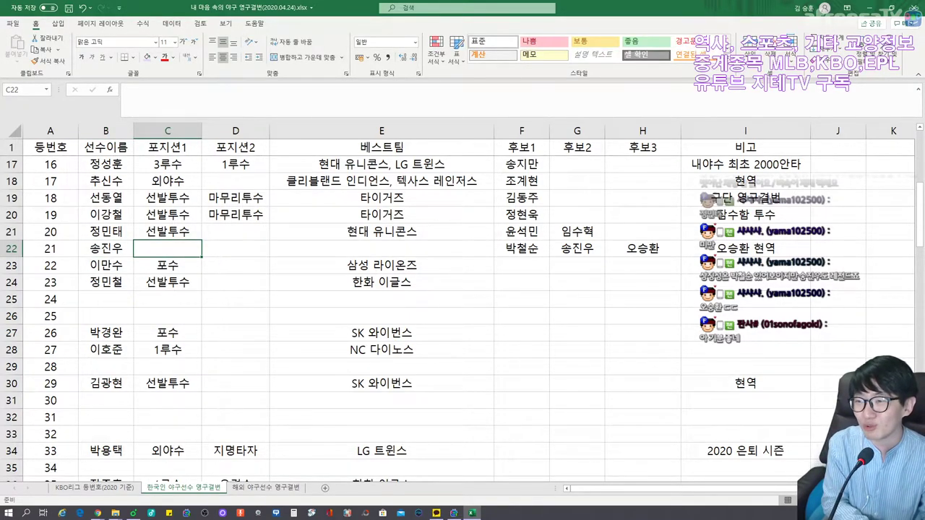
type("선발투수")
key("Tab")
key("Tab")
type("한화 이글스")
key("Tab")
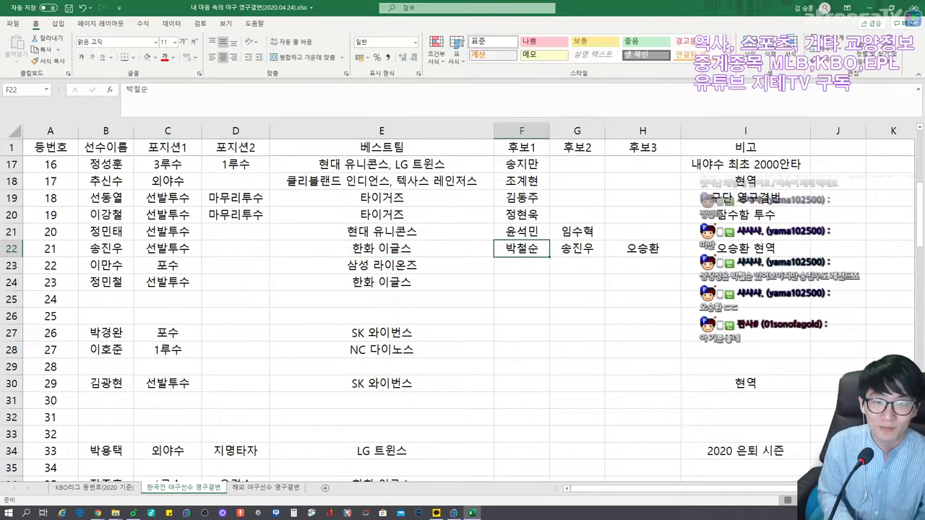
Re-enter 박철순 as the first candidate for jersey number 21 and move 오승환 to second candidate, leaving the third candidate cell empty
key("Delete")
type("박천")
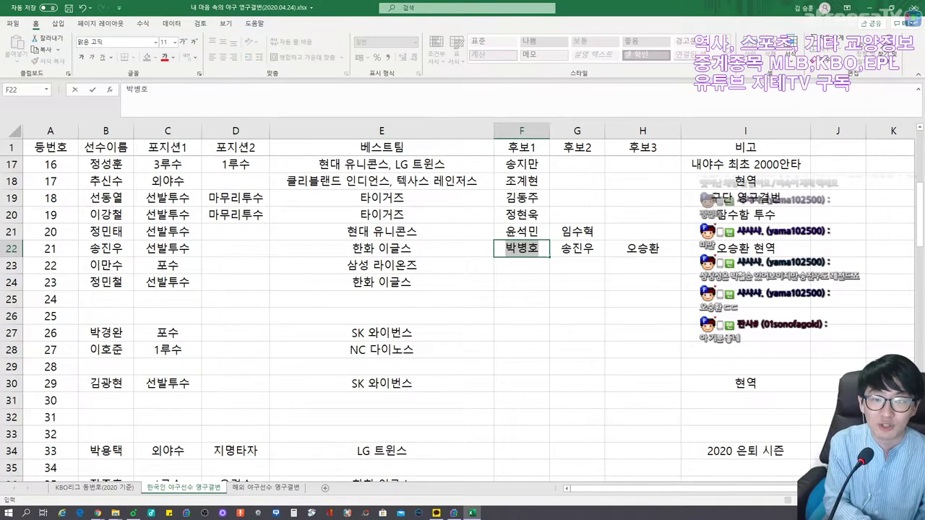
type("철순")
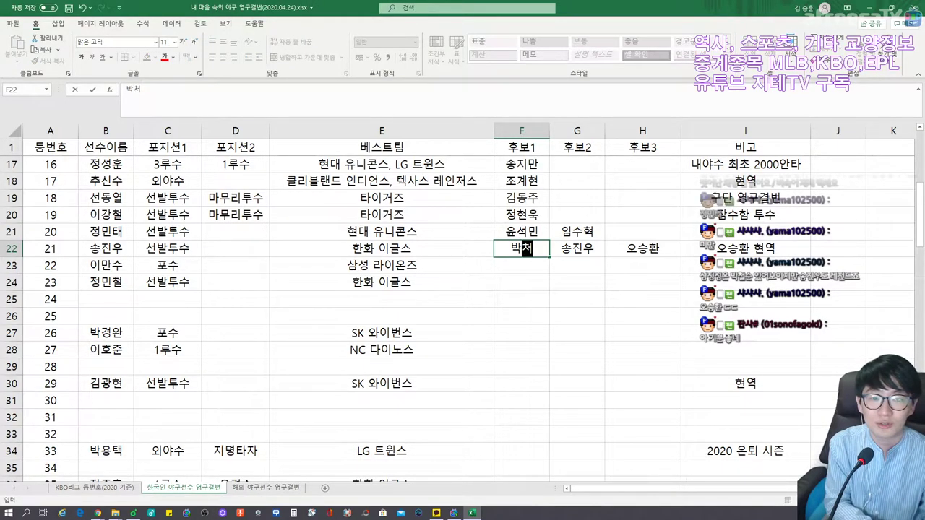
key("Tab")
key("Delete")
type("오승환")
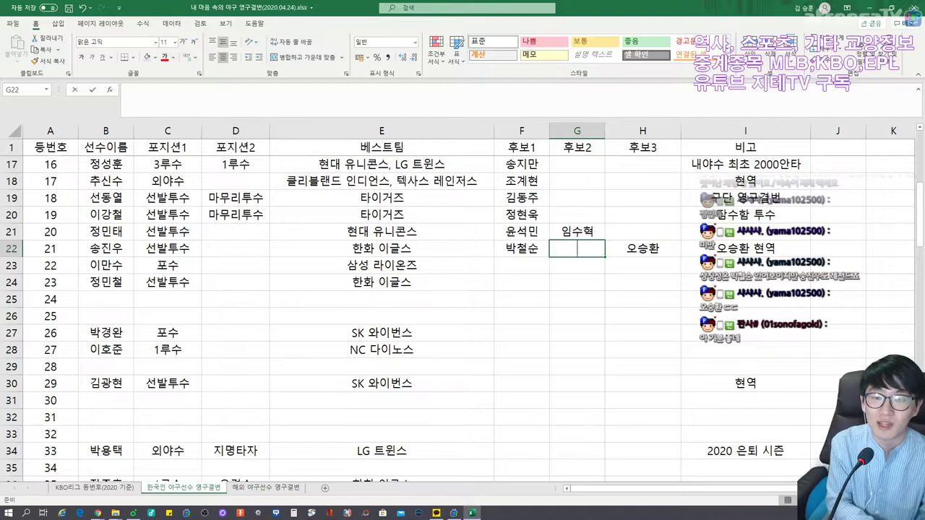
key("Tab")
key("Escape")
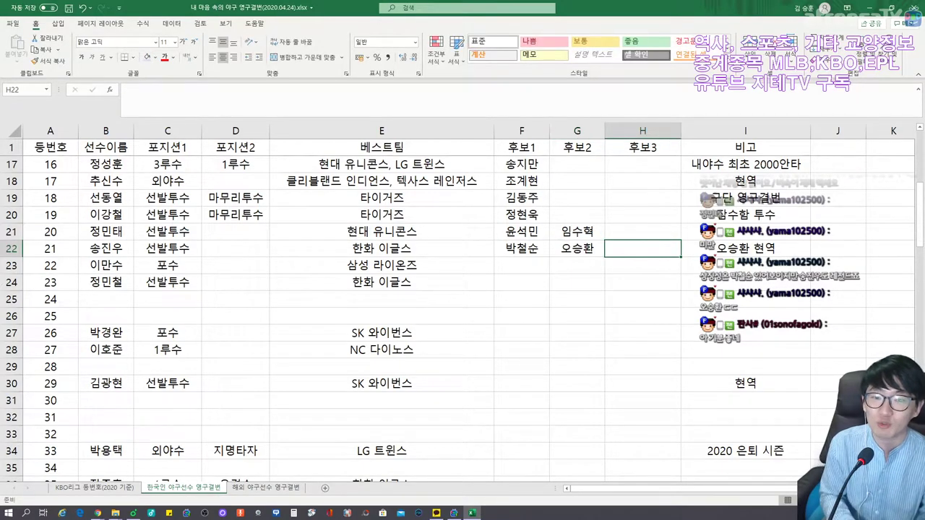
key("alt+Tab")
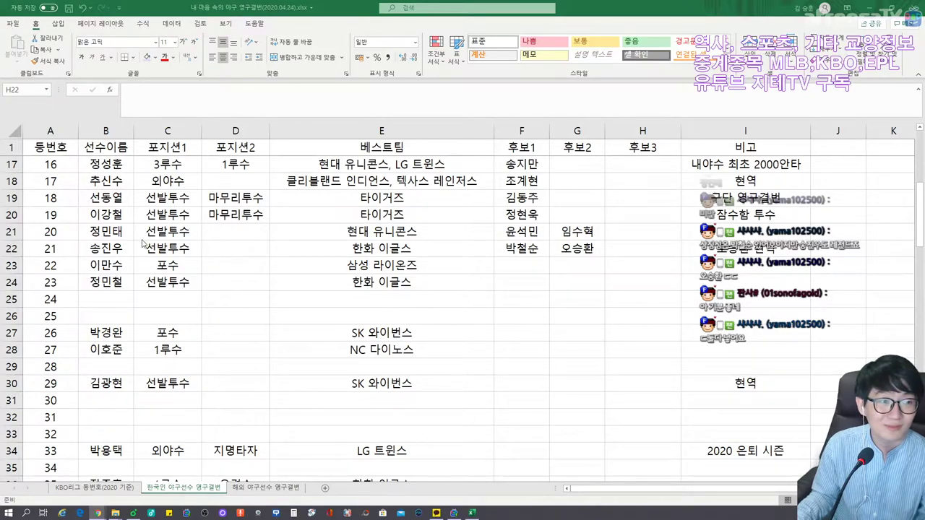
left_click(608, 250)
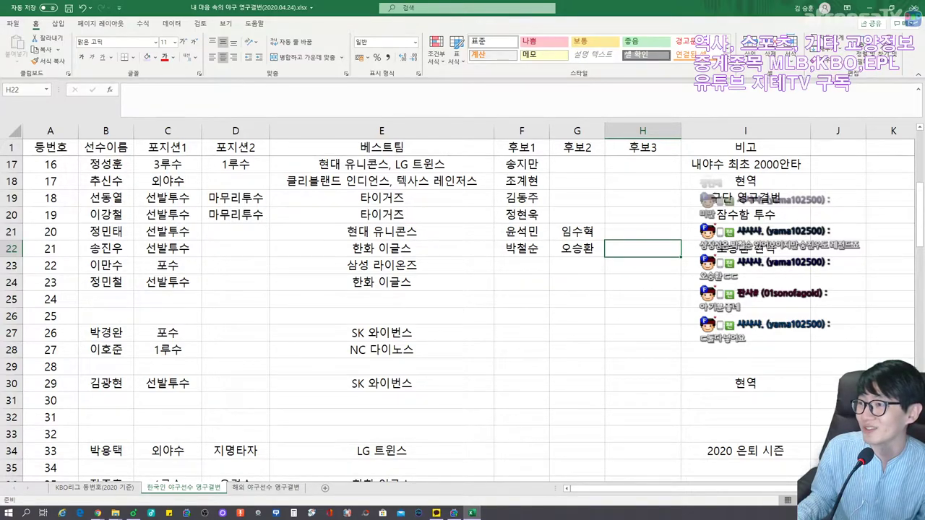
key("alt+Tab")
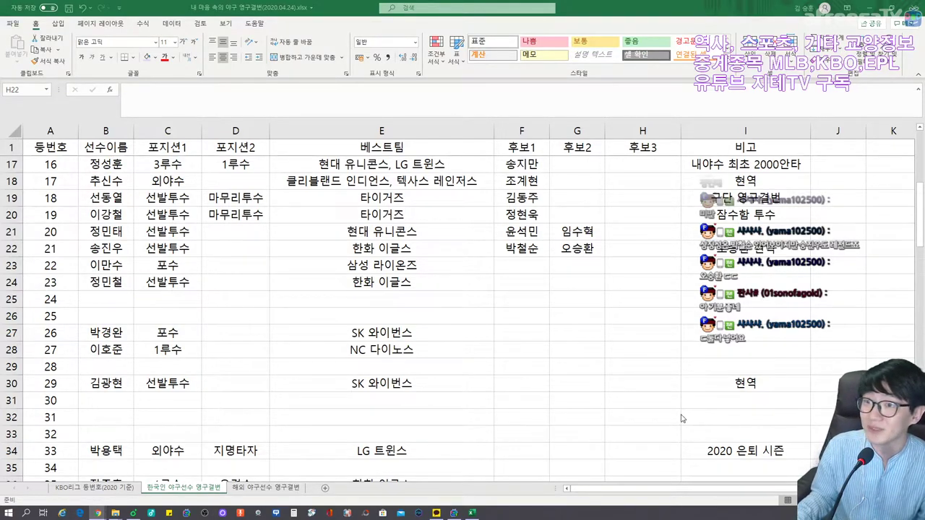
left_click(657, 246)
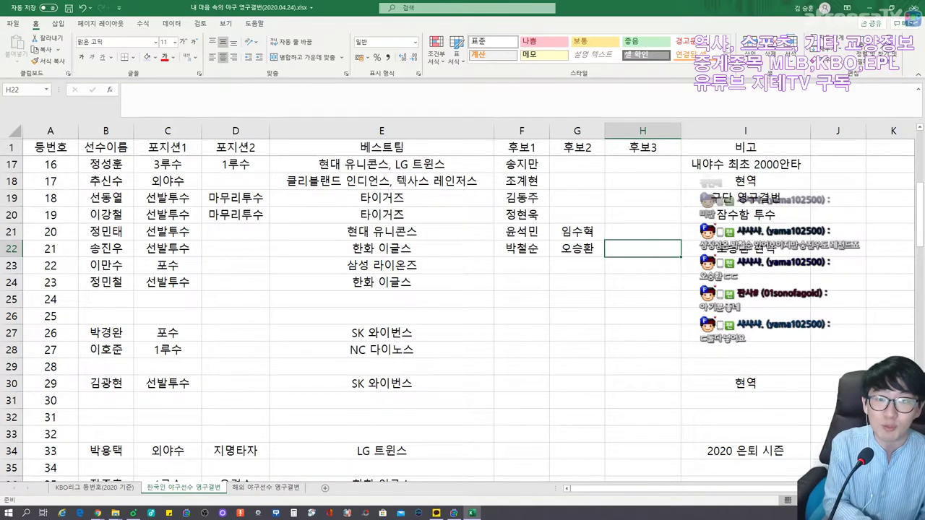
type("정대현")
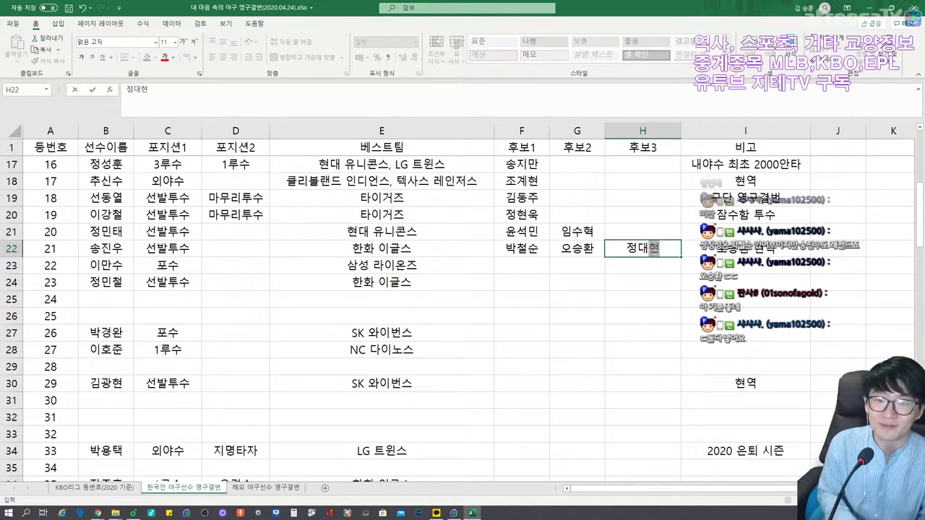
key("Tab")
left_click(235, 265)
left_click(521, 265)
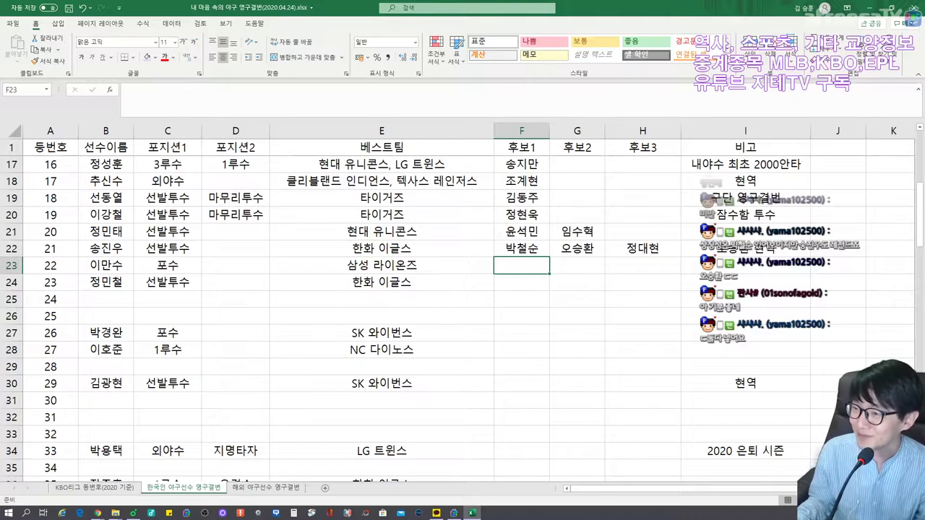
key("alt+Tab")
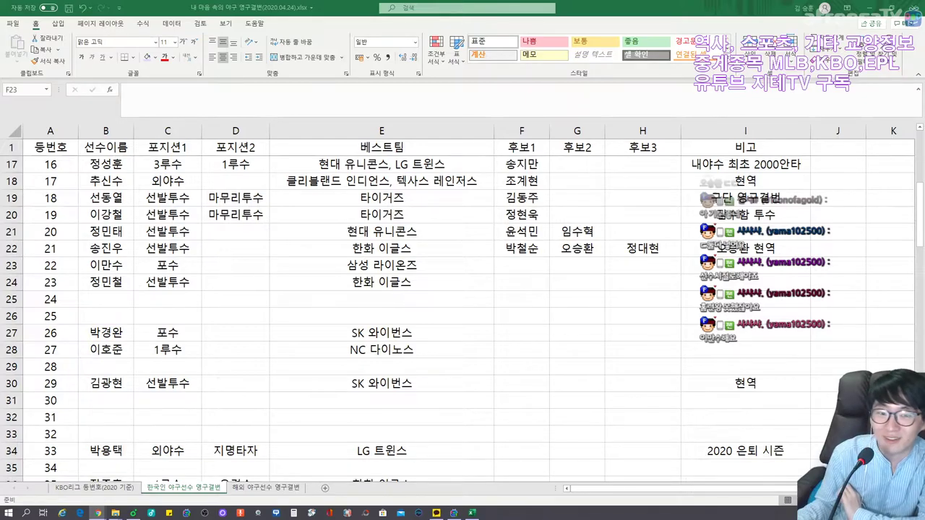
Enter 홍성흔 as the first candidate and 김경문 as the second candidate for jersey number 22
left_click(571, 265)
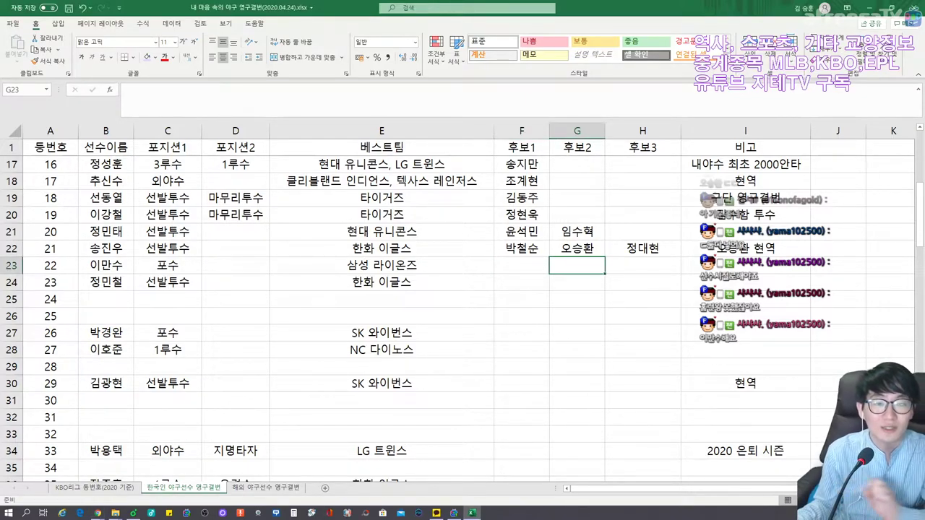
type("김경문")
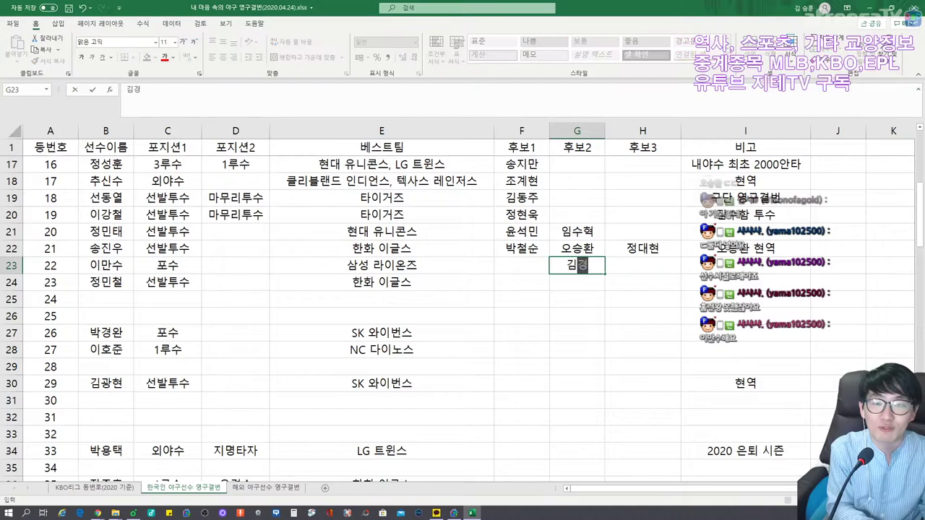
key("Tab")
key("Left")
key("Left")
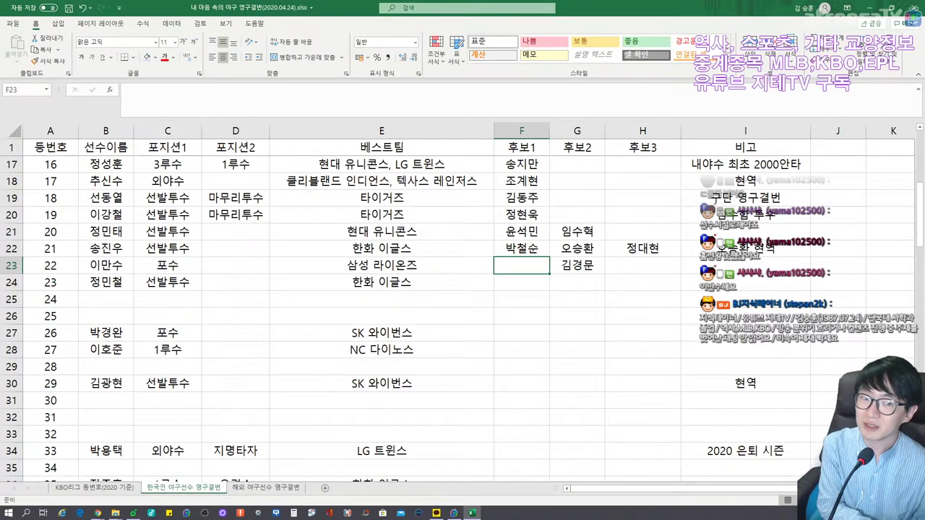
type("홍성흔")
key("Tab")
key("Tab")
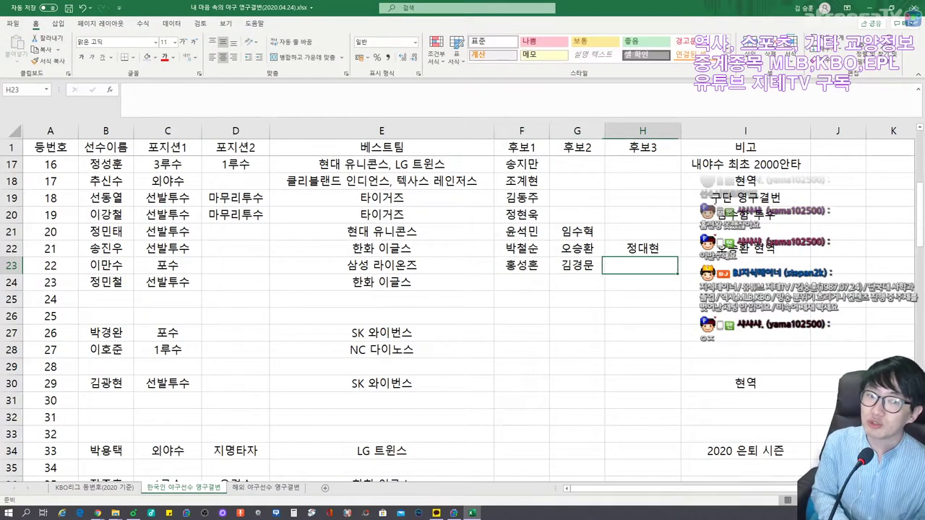
Add the remark 재평가 여지 있음 for jersey number 22
left_click(745, 265)
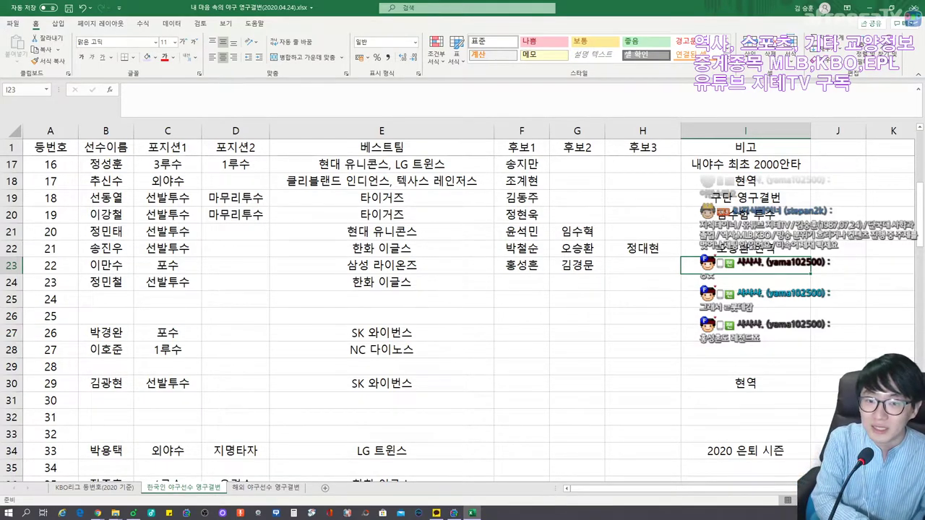
type("재평")
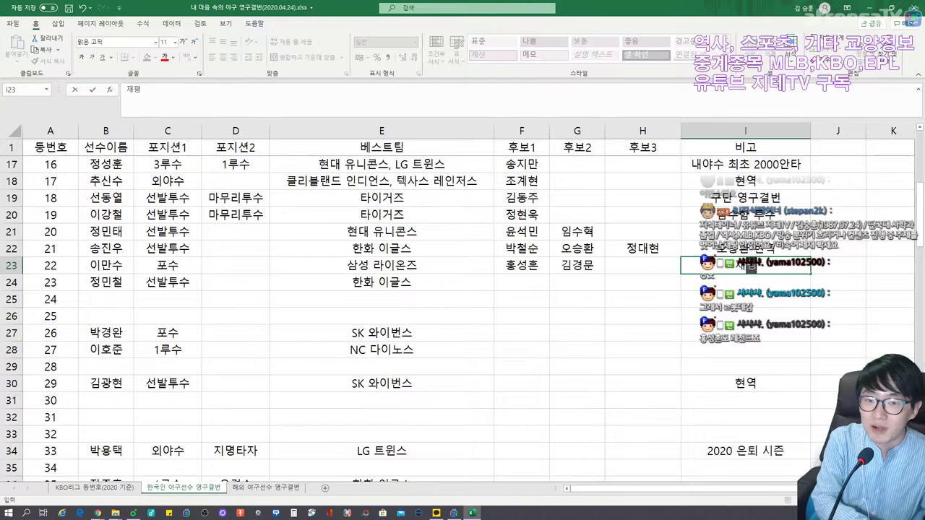
type("가 ㅇㅕ")
type("지 있음")
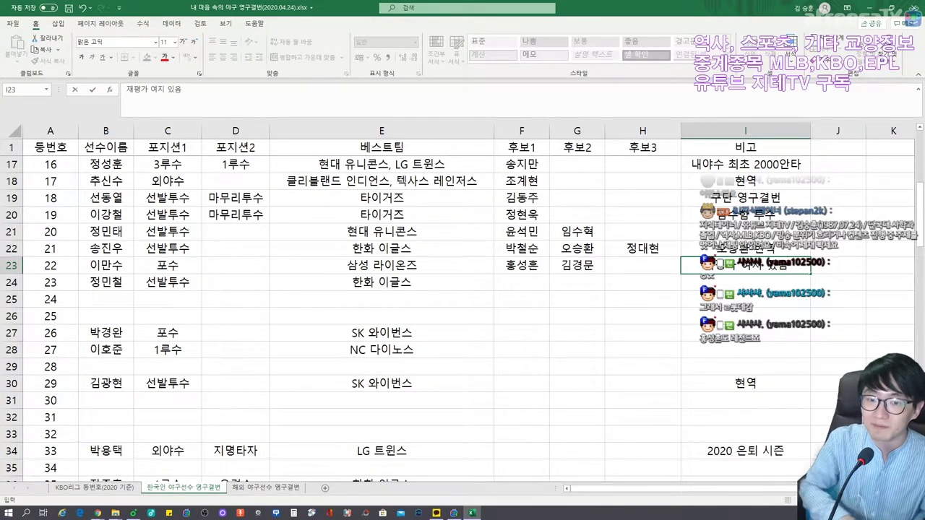
key("Return")
left_click(521, 282)
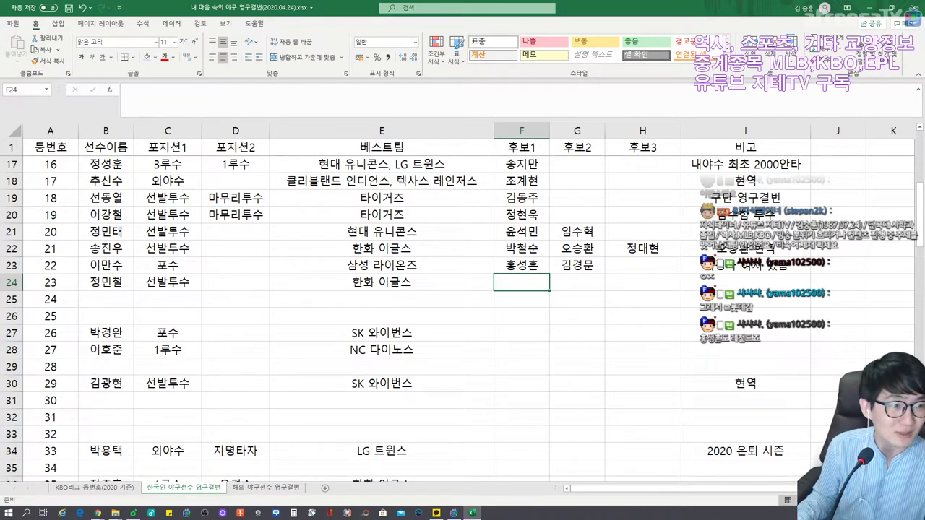
left_click(106, 282)
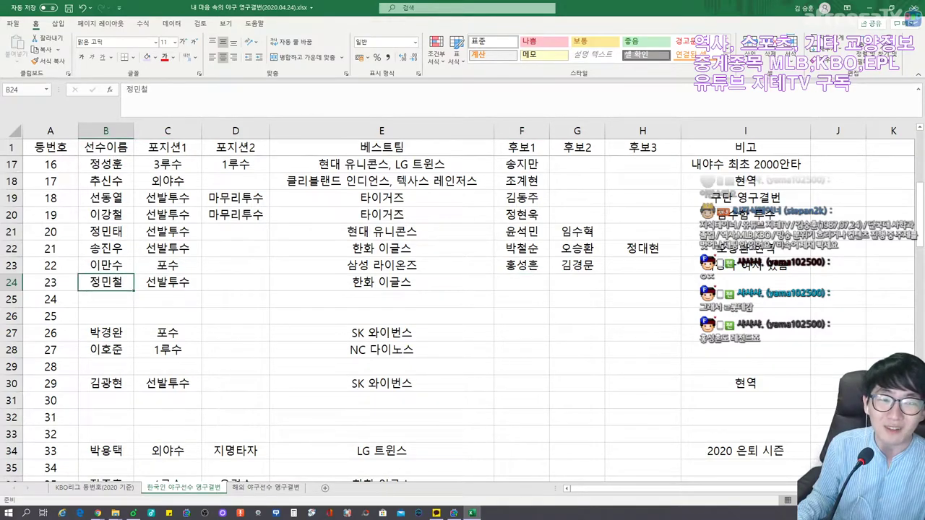
left_click(381, 282)
left_click(521, 282)
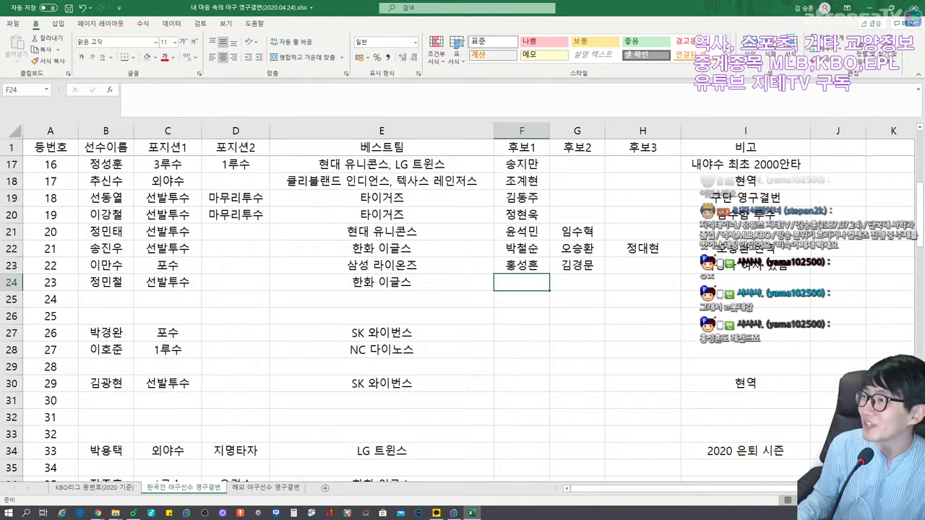
key("alt+Tab")
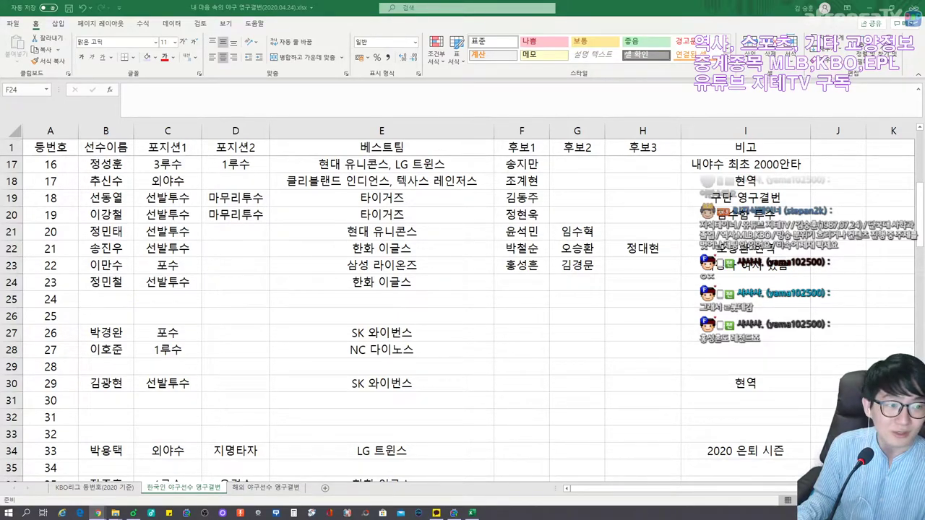
left_click(527, 288)
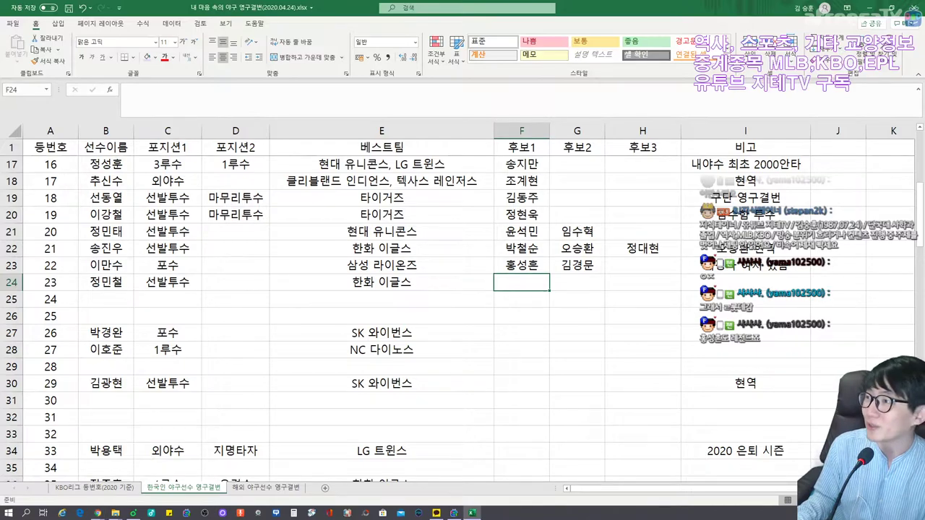
left_click(98, 513)
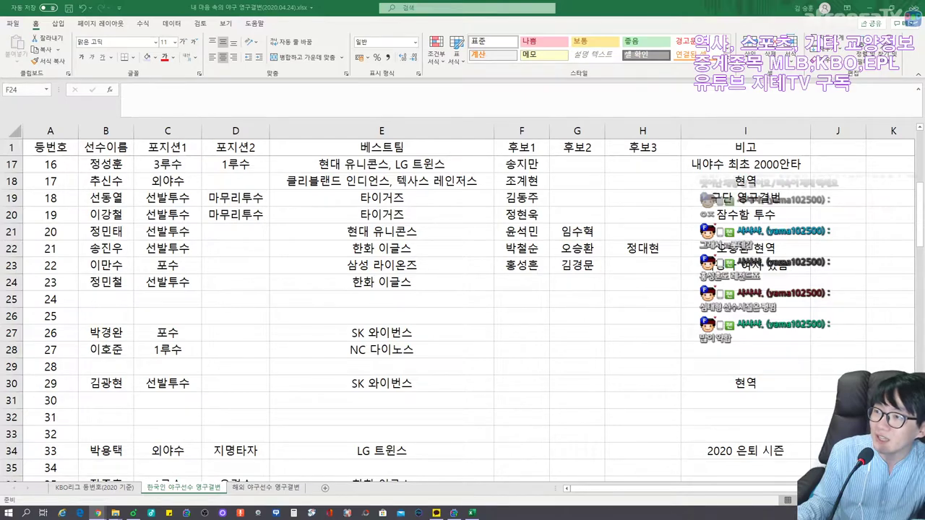
Enter 이범호 as the player for jersey number 25
left_click(99, 299)
left_click(105, 316)
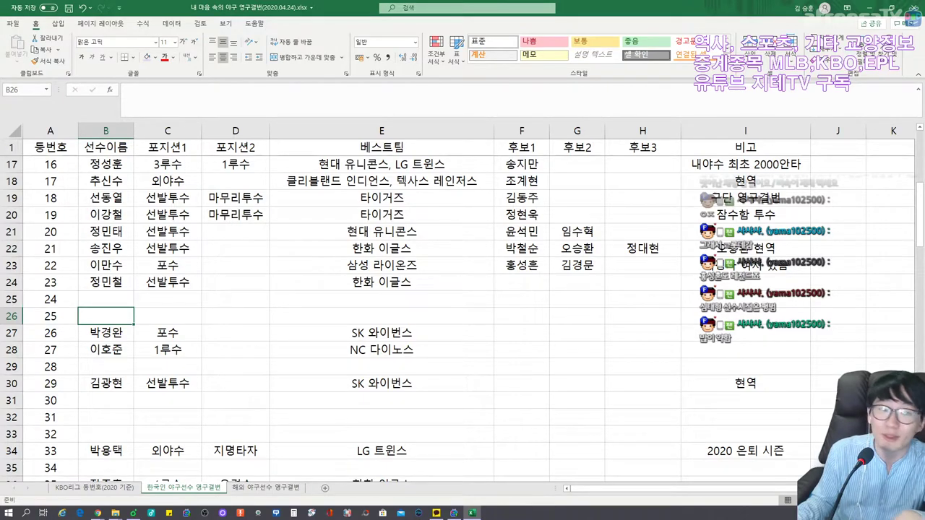
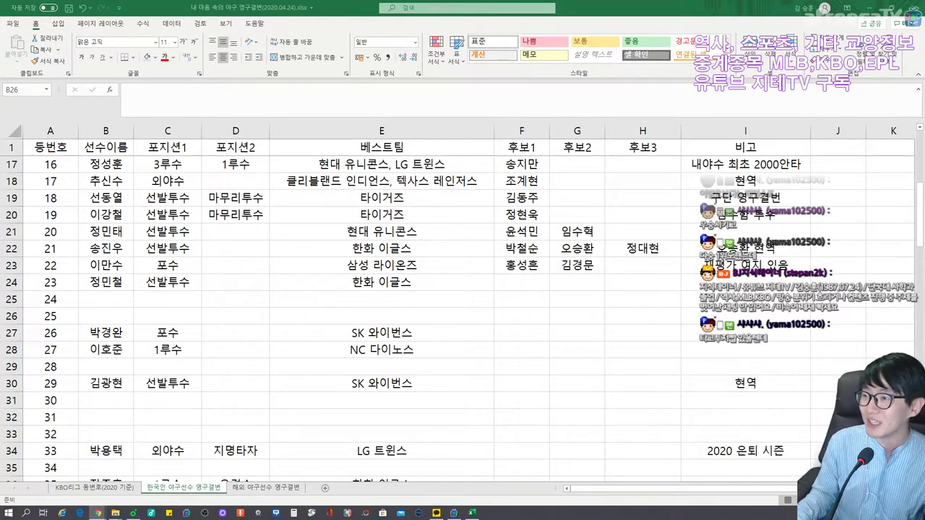
left_click(122, 312)
type("ㅇ범호")
key("Tab")
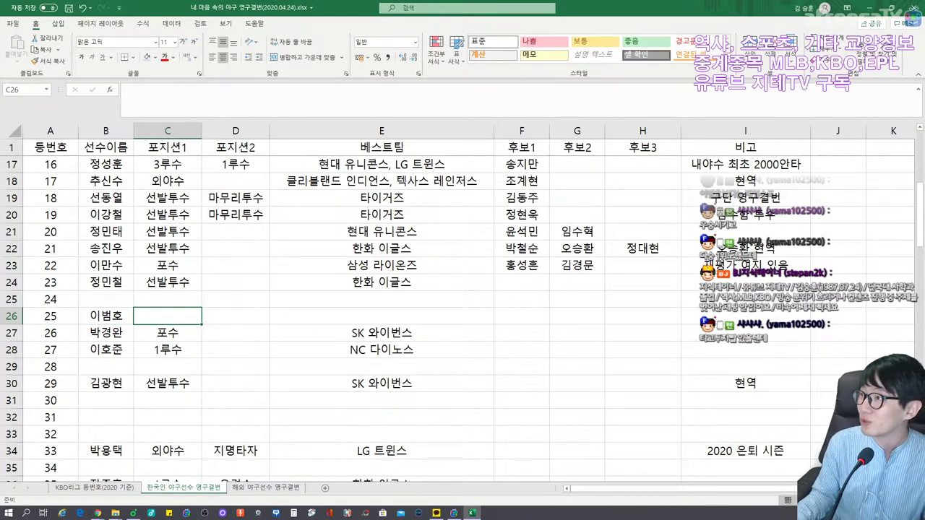
Set 이범호's first position to 3루수, second position to 1루수 and best team to KIA 타이거즈
key("alt+Tab")
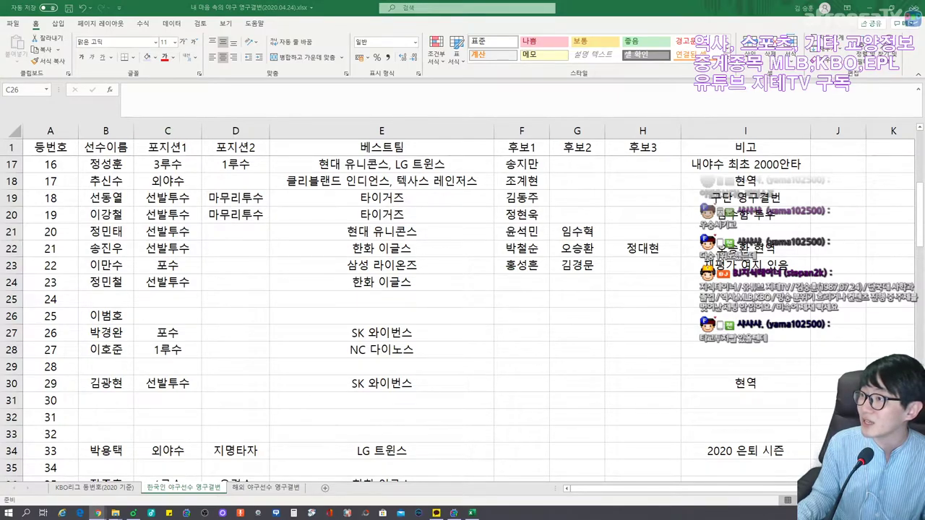
left_click(147, 320)
type("3")
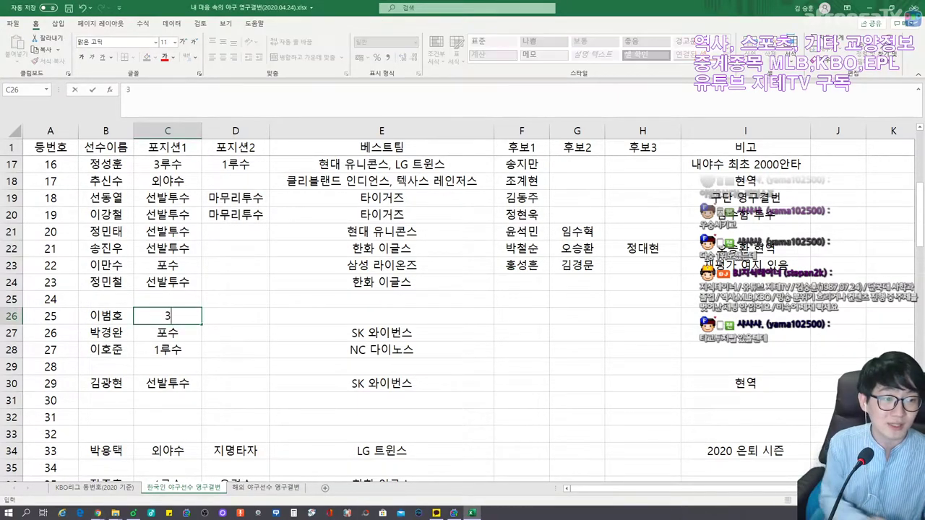
type("ㄹ루수")
key("Tab")
type("1루수")
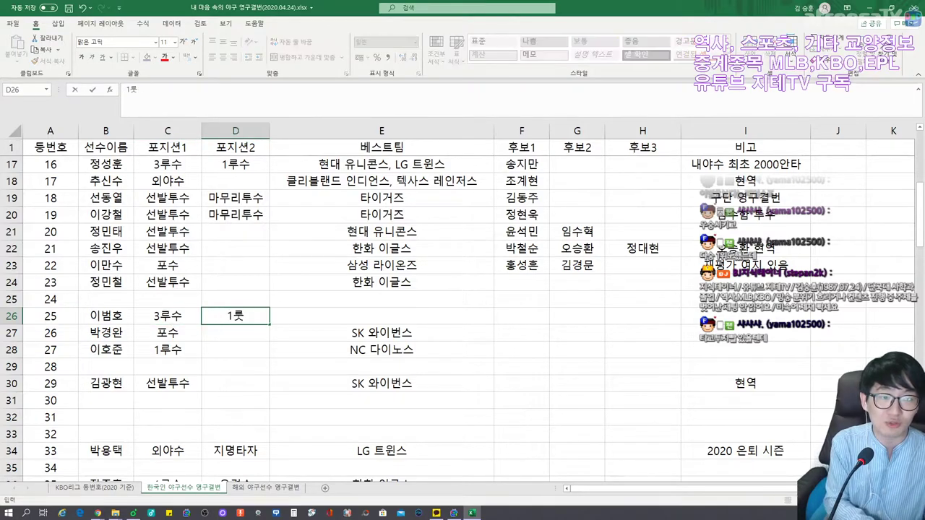
key("Tab")
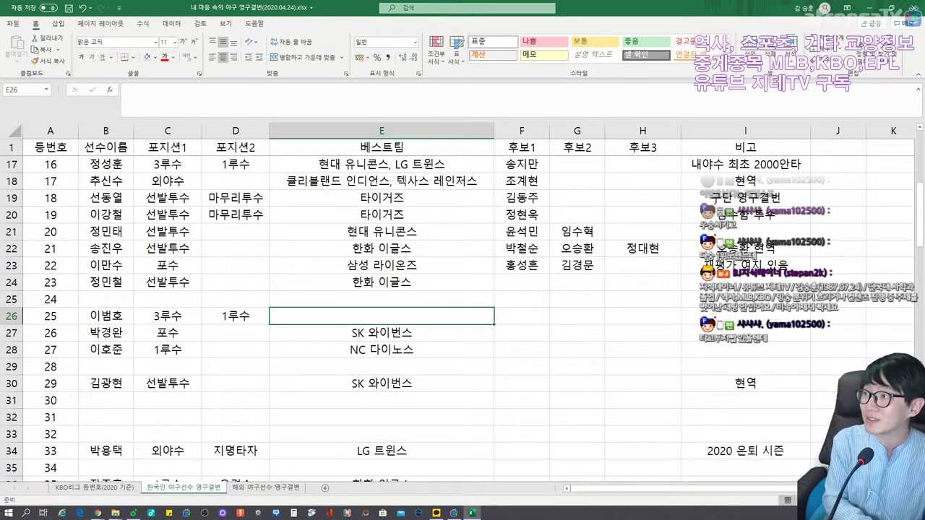
type("KIA")
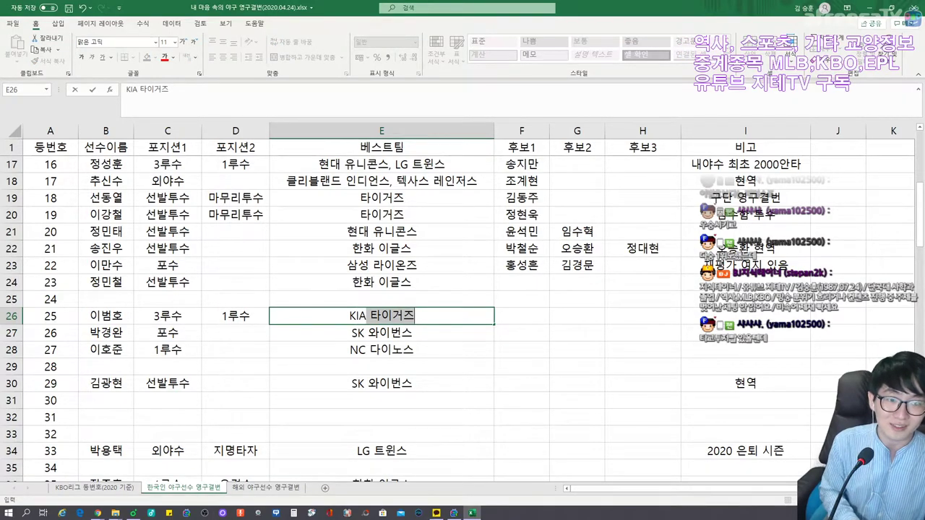
key("Tab")
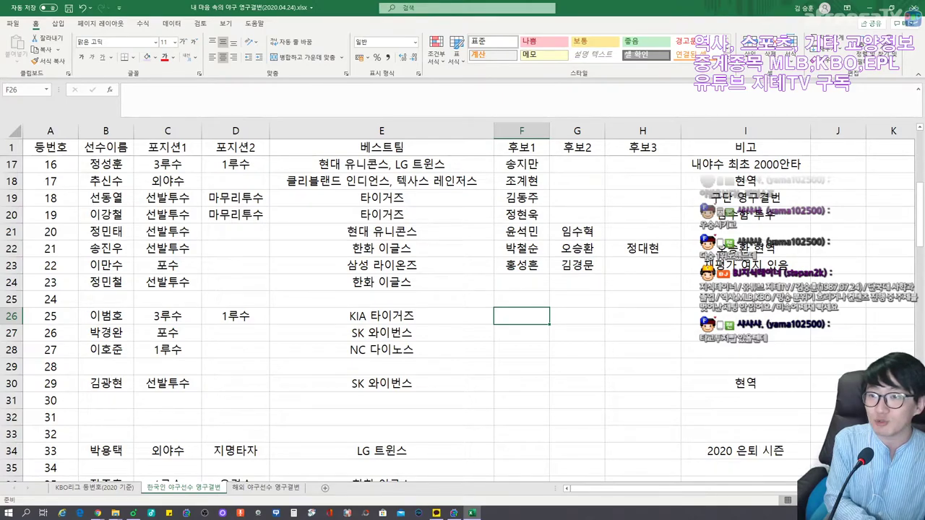
Enter 배영수 as the first candidate for jersey number 25, leaving the other candidate cells empty
type("배영수")
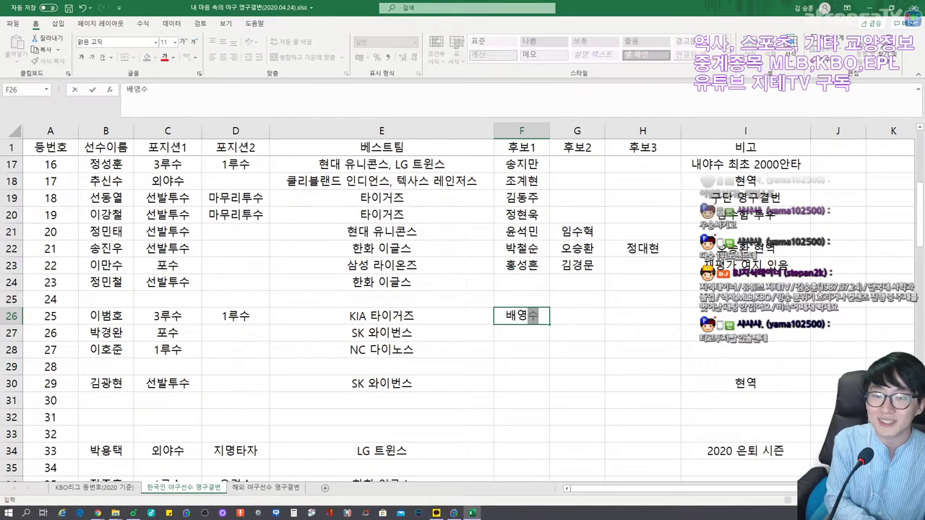
key("Tab")
key("Tab")
key("Tab")
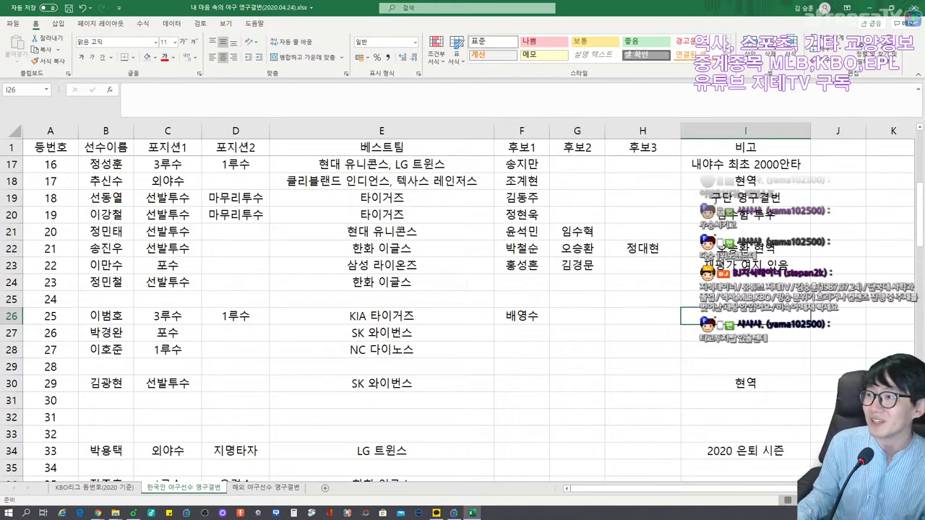
key("alt+Tab")
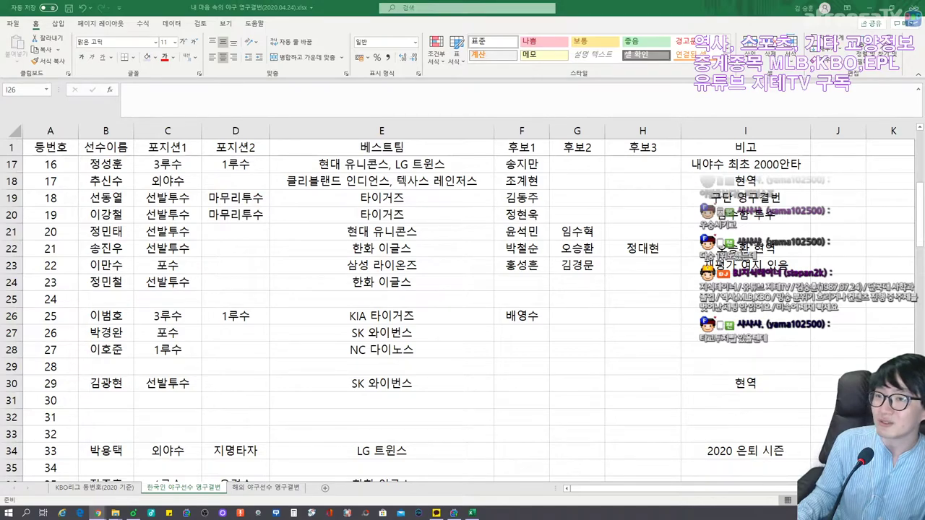
Enter 서재응 as the first candidate for jersey number 26, in the row of 박경완
left_click(112, 332)
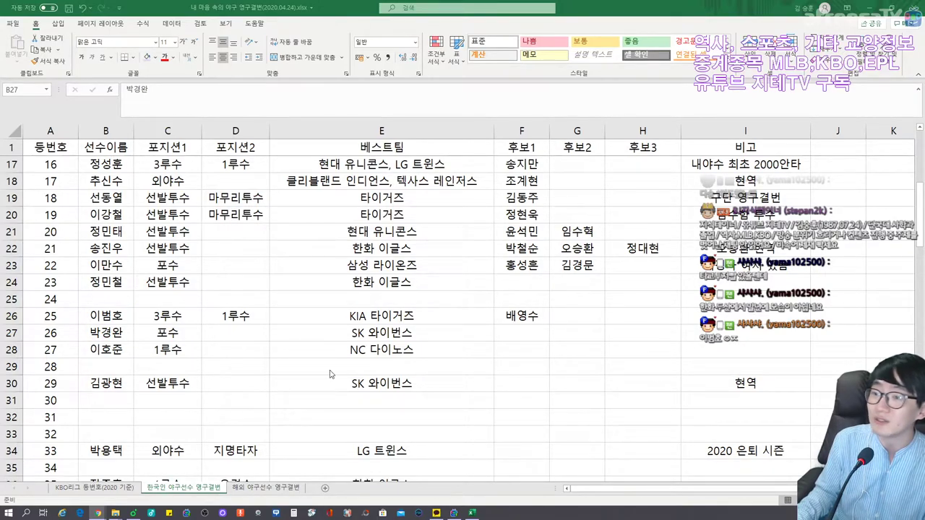
key("Right")
key("Right")
key("Right")
key("Right")
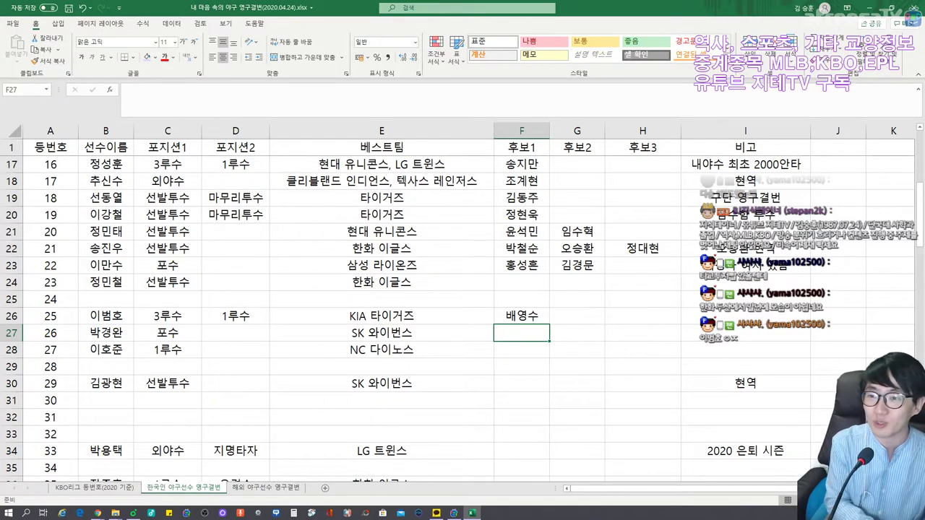
type("서재웅")
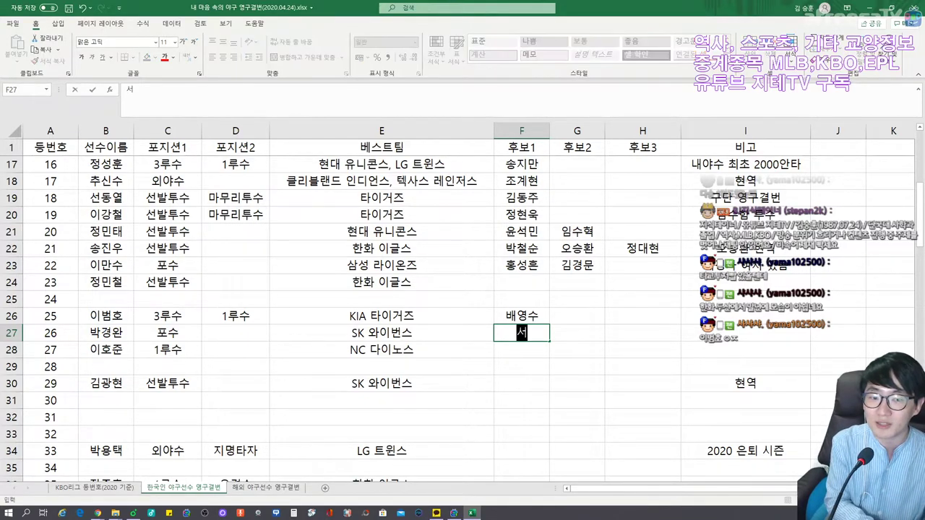
key("Right")
key("Right")
key("Right")
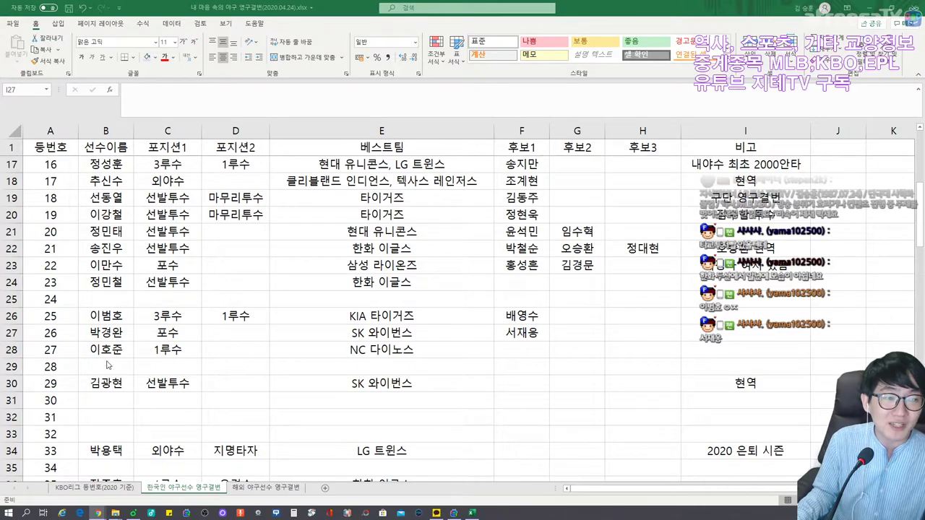
Enter 감사용 as the remark for jersey number 26 and select the first candidate cell for jersey number 27
left_click(116, 351)
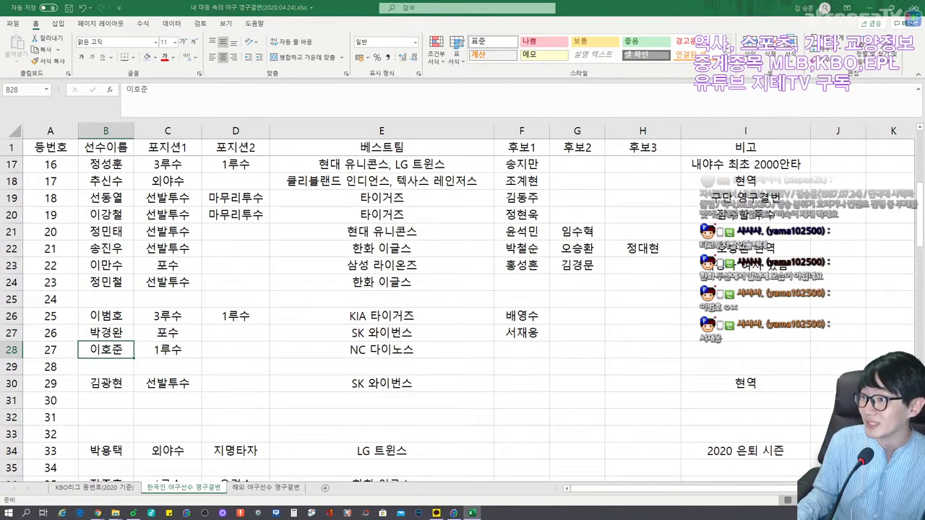
key("alt+Tab")
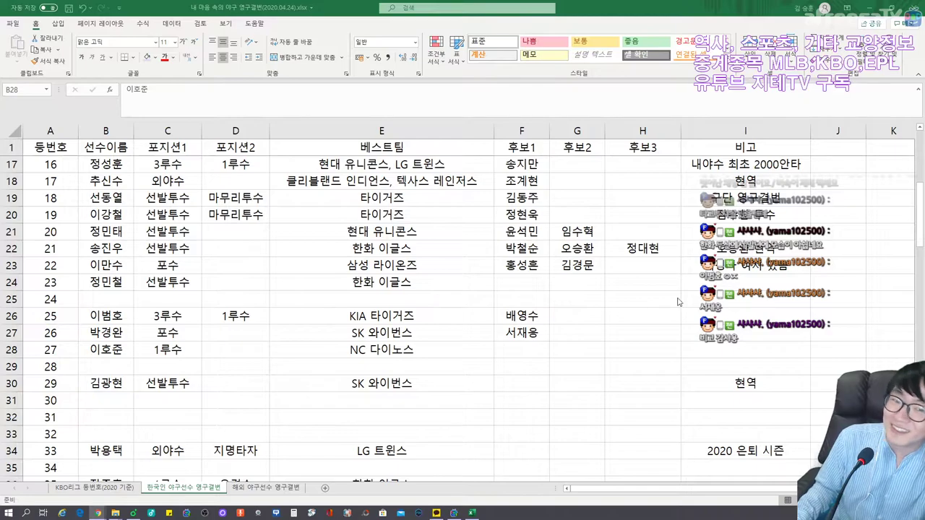
key("alt+Tab")
left_click(643, 332)
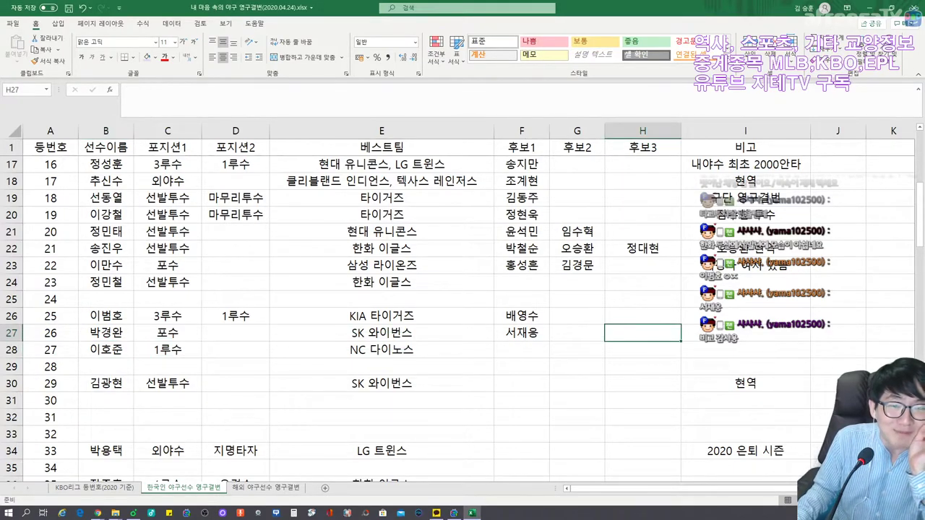
left_click(745, 333)
type("감사용")
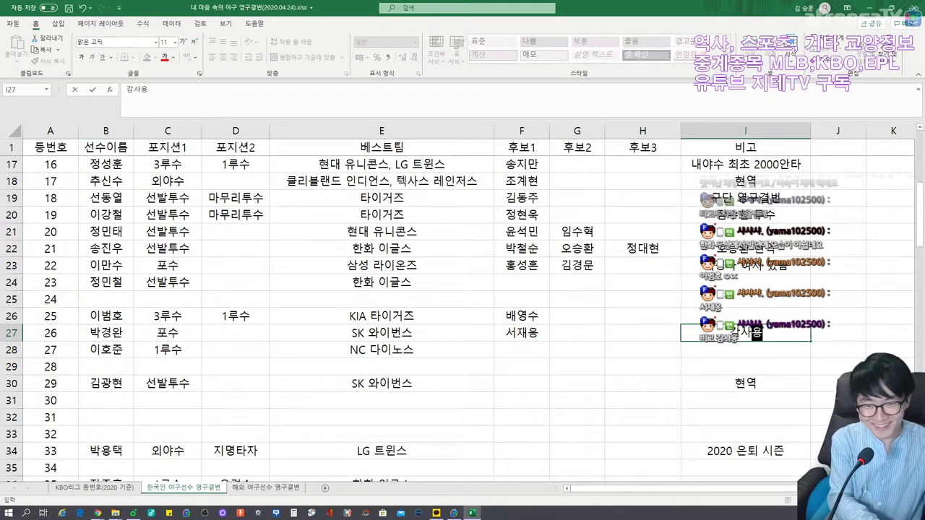
key("Return")
left_click(522, 349)
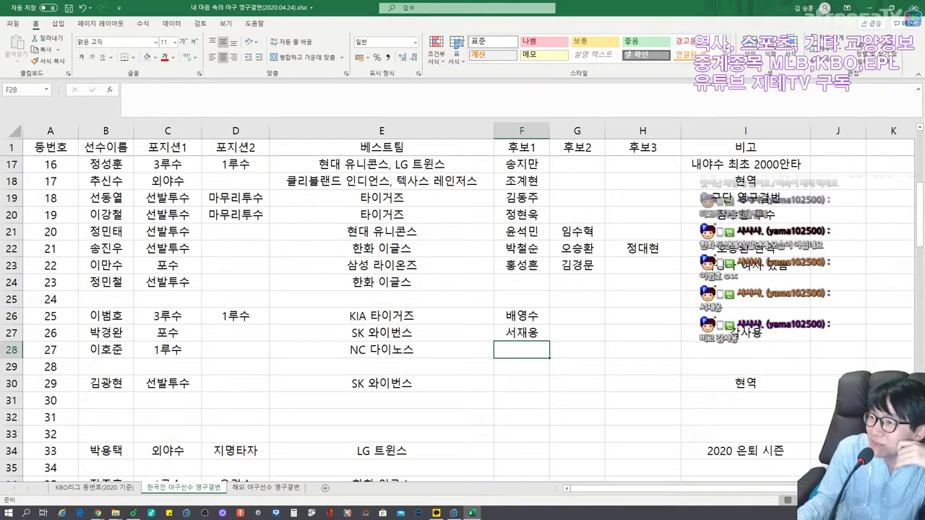
key("alt+Tab")
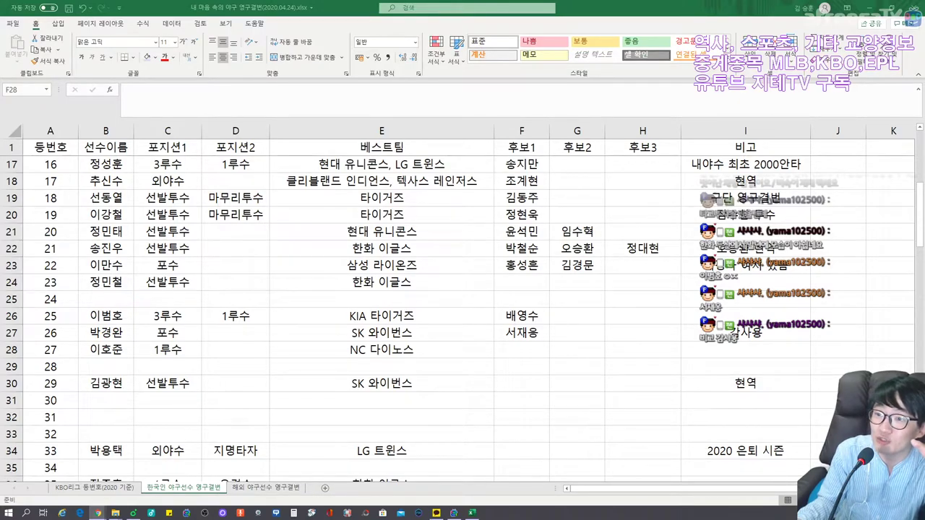
left_click(444, 358)
left_click(445, 358)
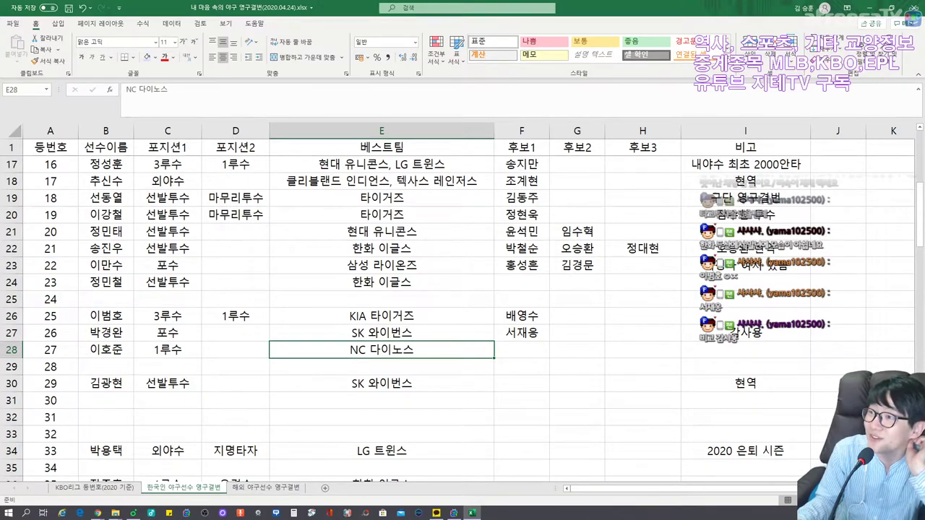
key("alt+Tab")
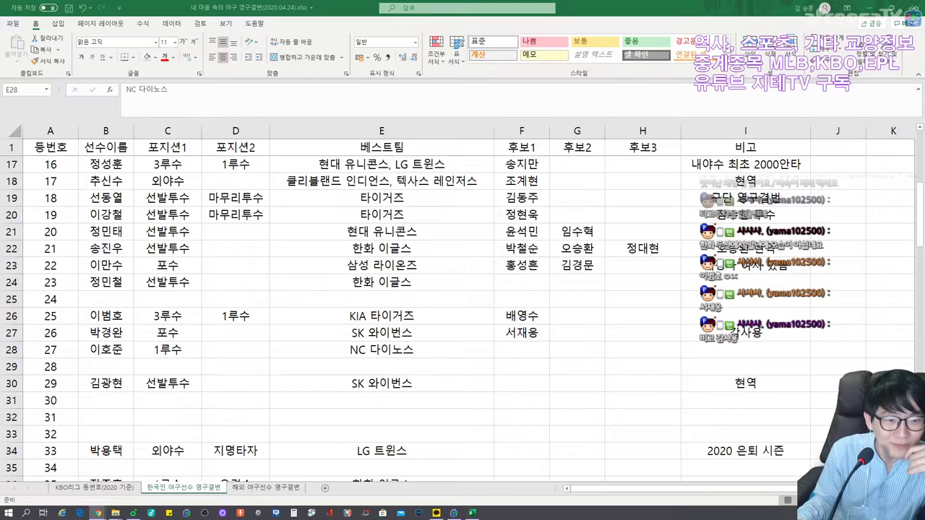
key("Right")
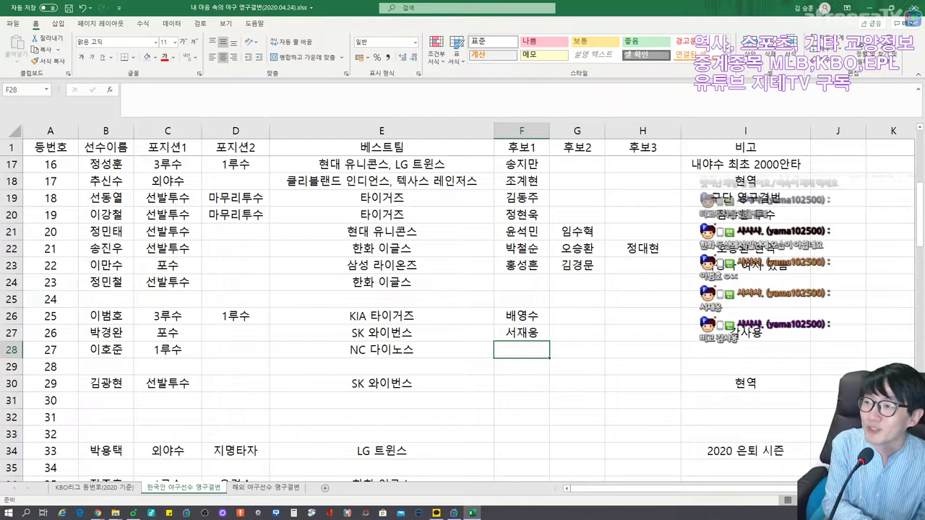
type("박명환")
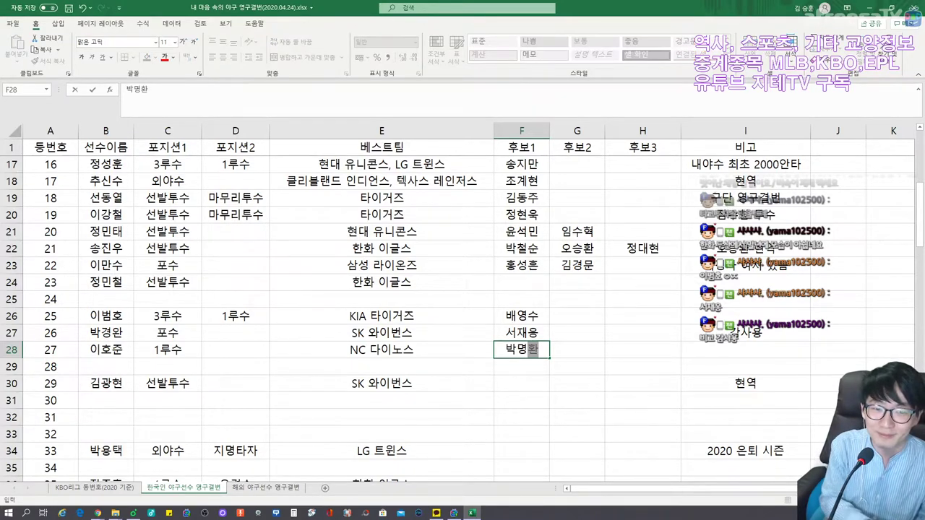
key("Tab")
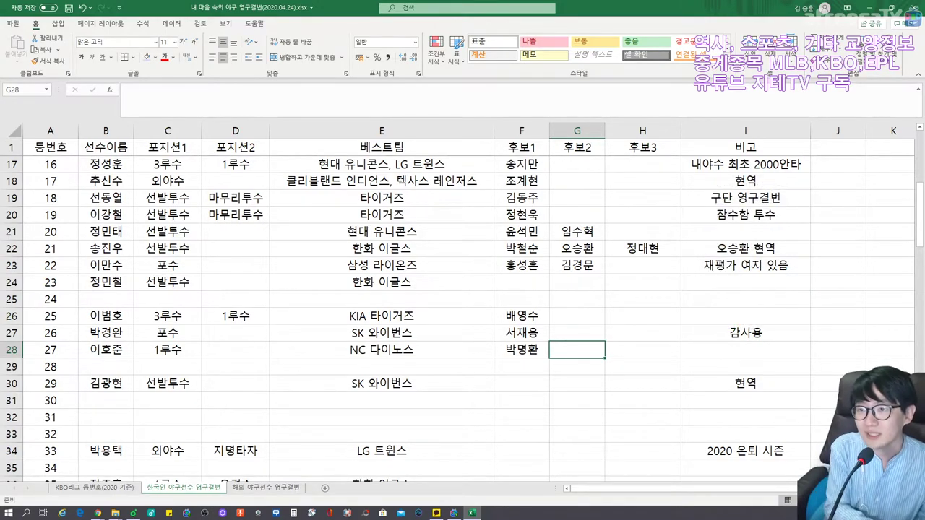
Enter 김봉연 as the second candidate and 김상현 as the third candidate for jersey number 27
type("김봉연")
key("Tab")
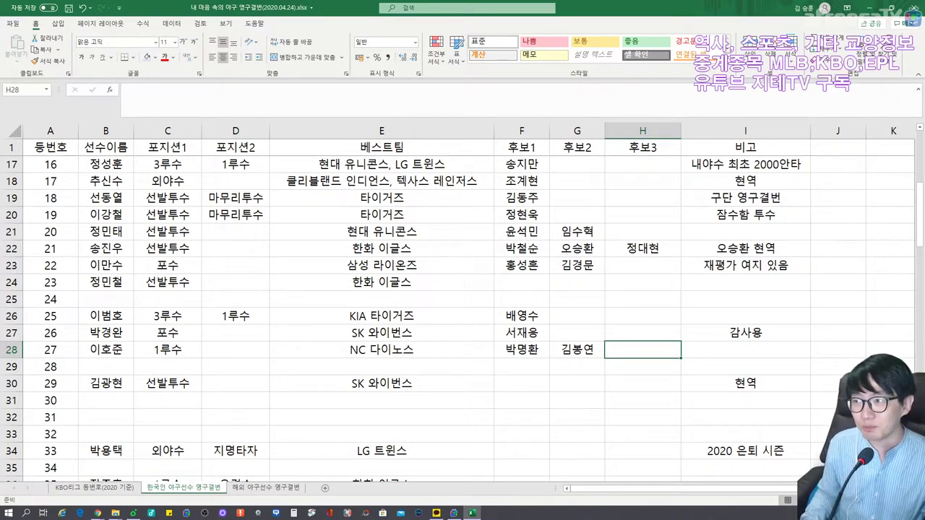
type("김사")
type("상현")
key("Tab")
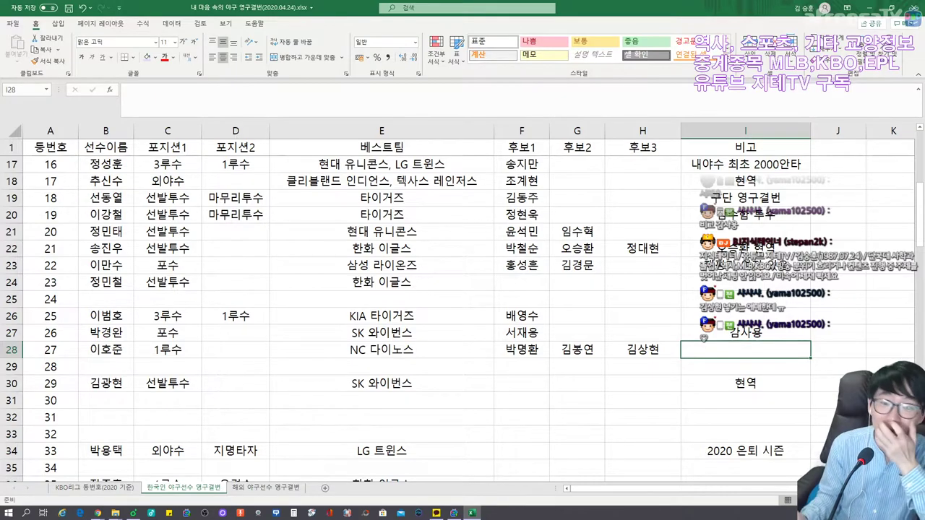
left_click(642, 349)
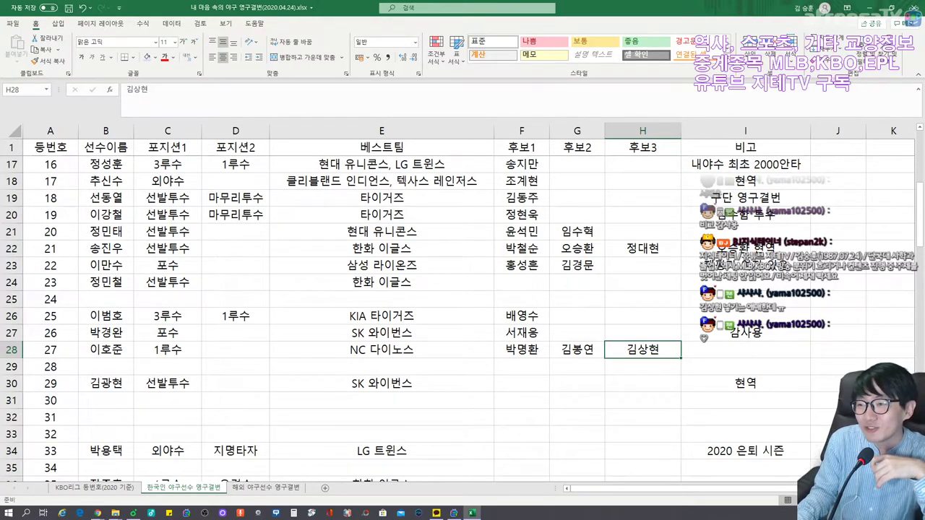
left_click(577, 349)
left_click(522, 366)
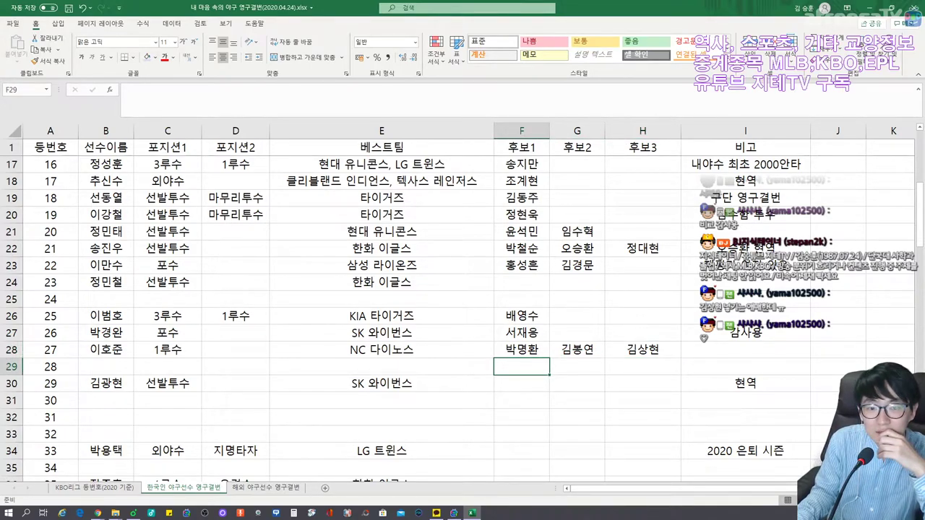
left_click(643, 366)
left_click_drag(522, 367, 643, 366)
left_click(643, 366)
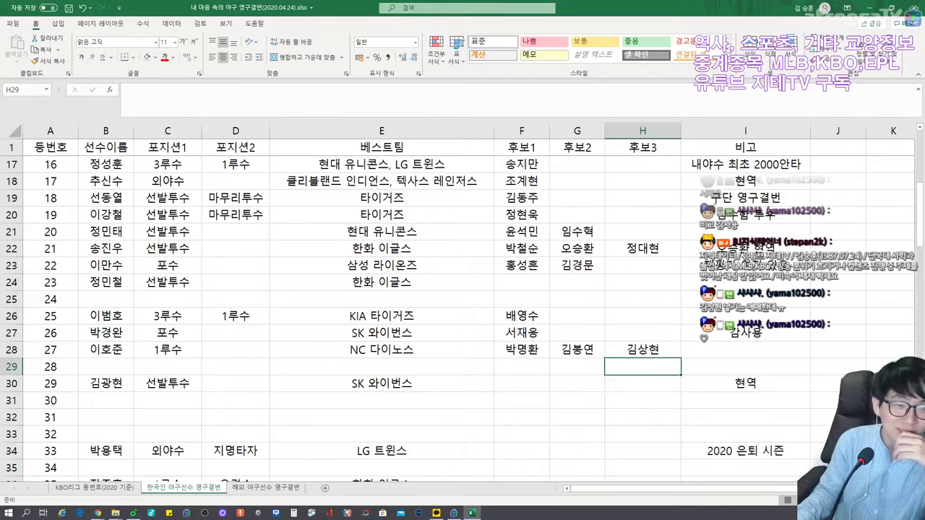
left_click(105, 367)
Enter 김상현 결백 인증 as the remark for jersey number 27
left_click(745, 349)
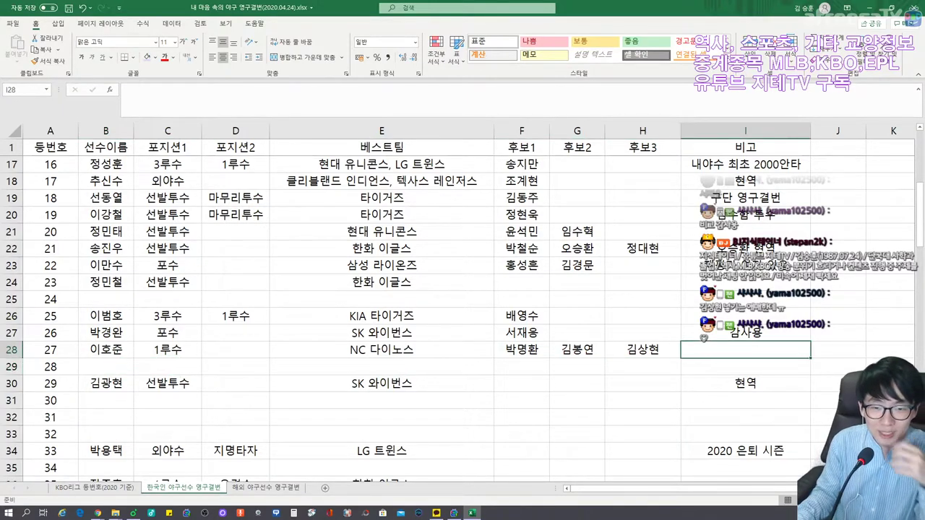
type("김상현")
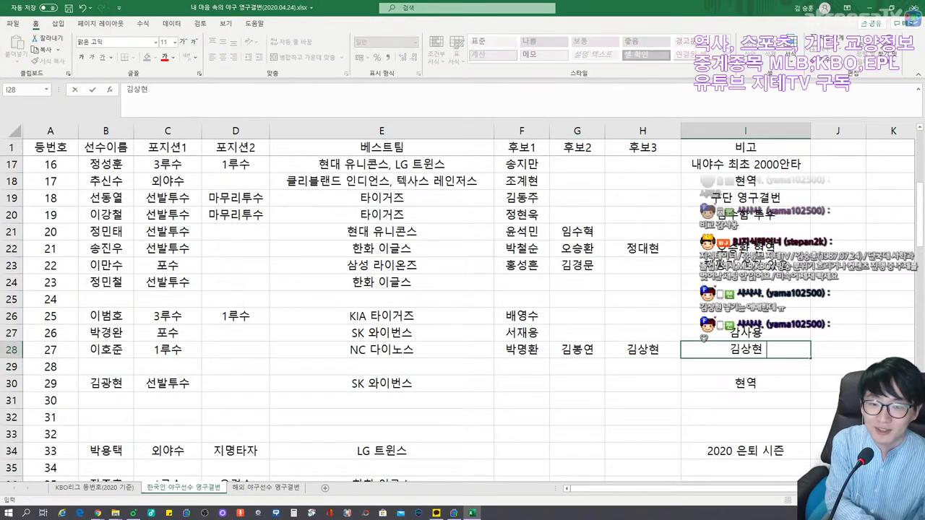
type(" 결백 이ㄴ증")
key("Return")
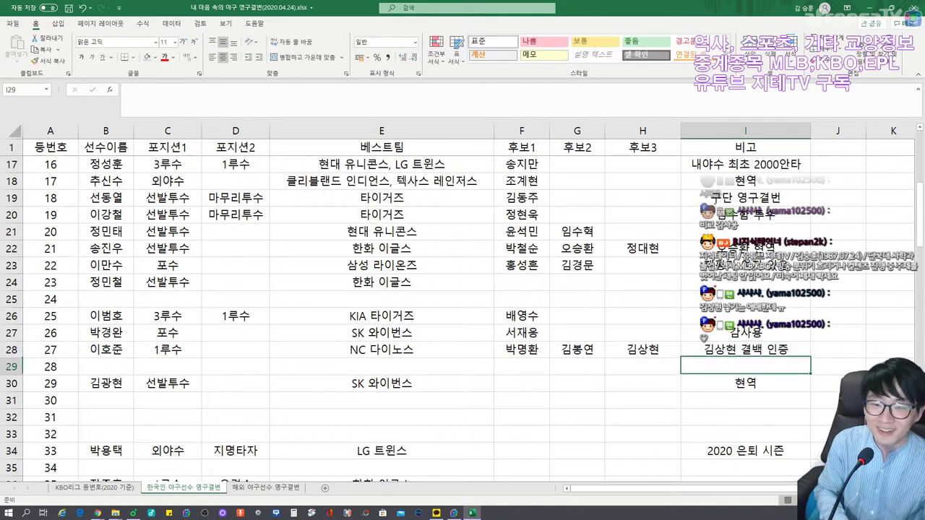
key("Left")
key("Left")
key("Left")
key("Left")
key("Left")
key("Left")
key("Left")
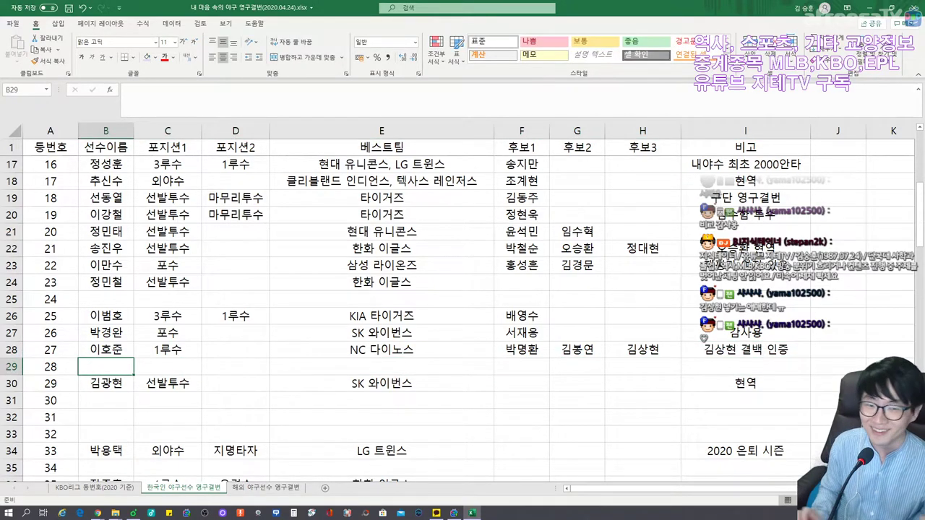
key("alt+Tab")
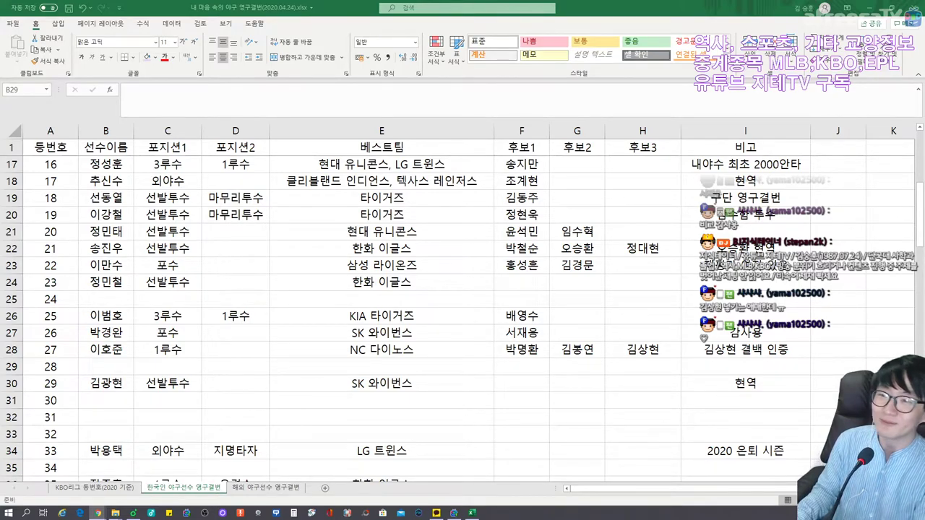
left_click(101, 369)
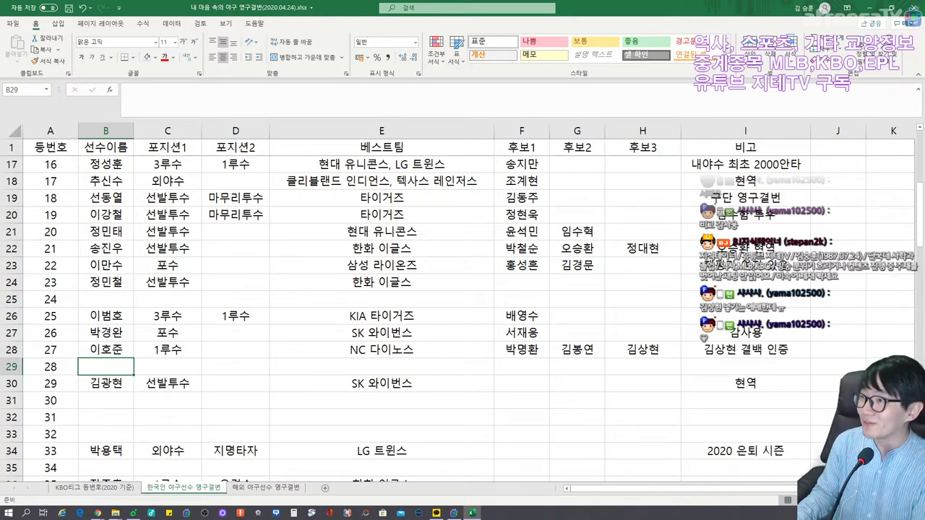
key("alt+Tab")
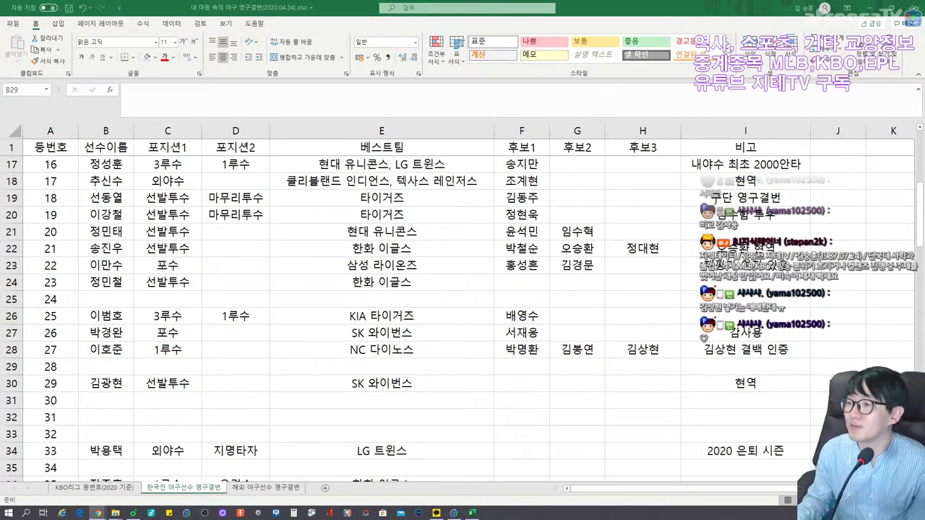
left_click(113, 368)
type("정명원")
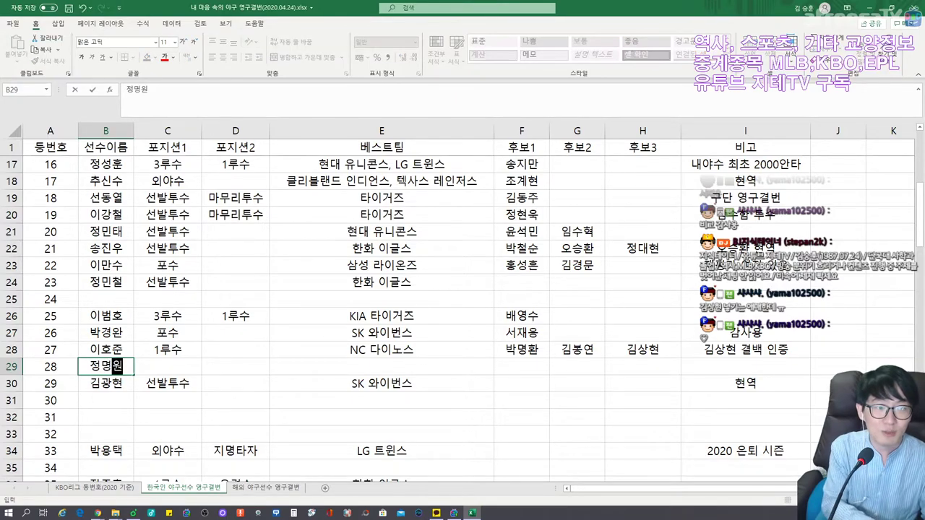
key("Tab")
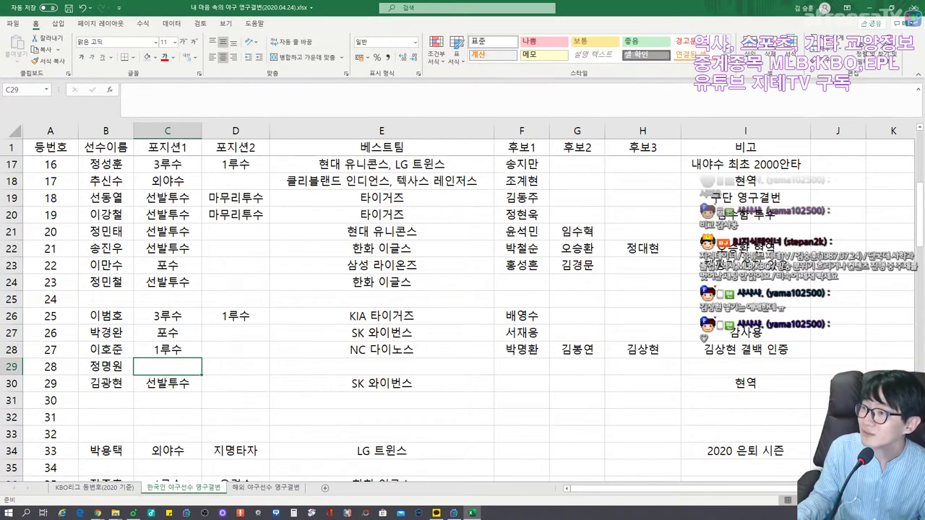
left_click(97, 513)
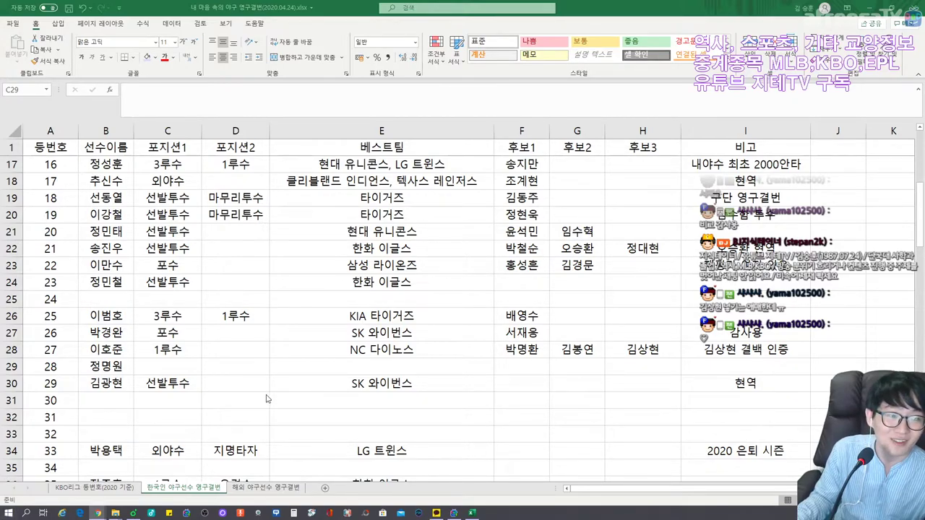
left_click(193, 367)
type("선발투수")
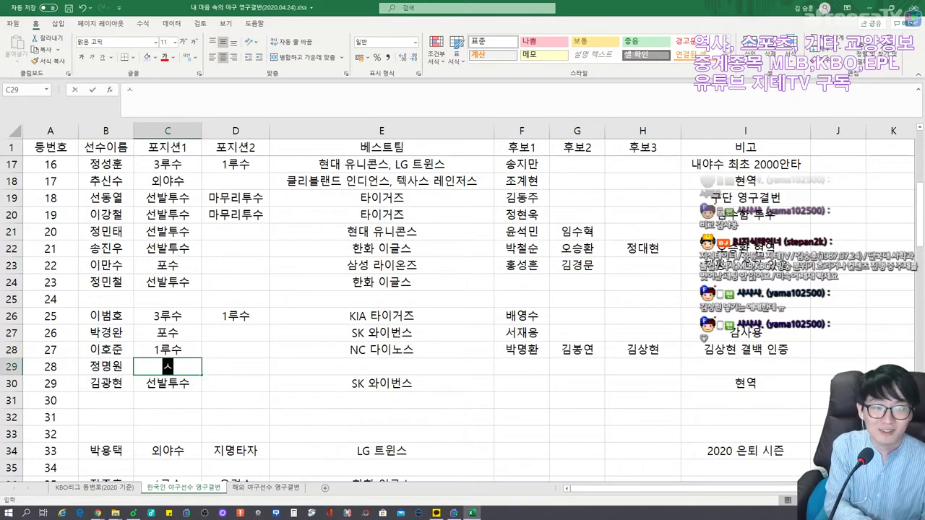
key("Tab")
type("마무리투수")
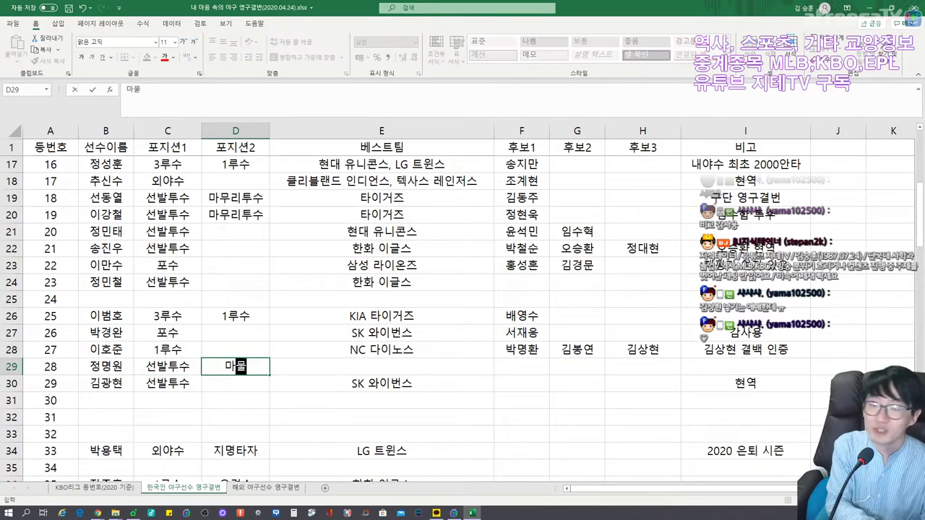
key("Tab")
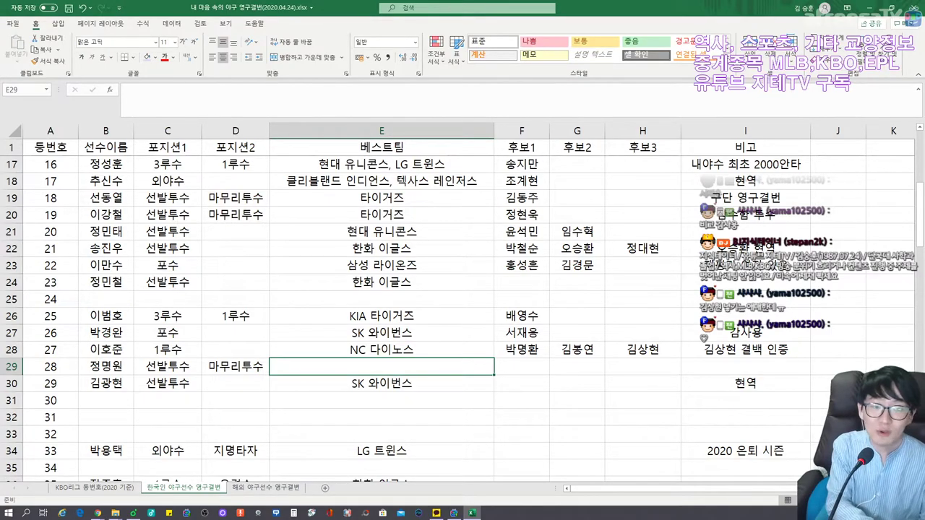
Set 정명원's best team to 현대 유니콘스
type("현대 유니콘")
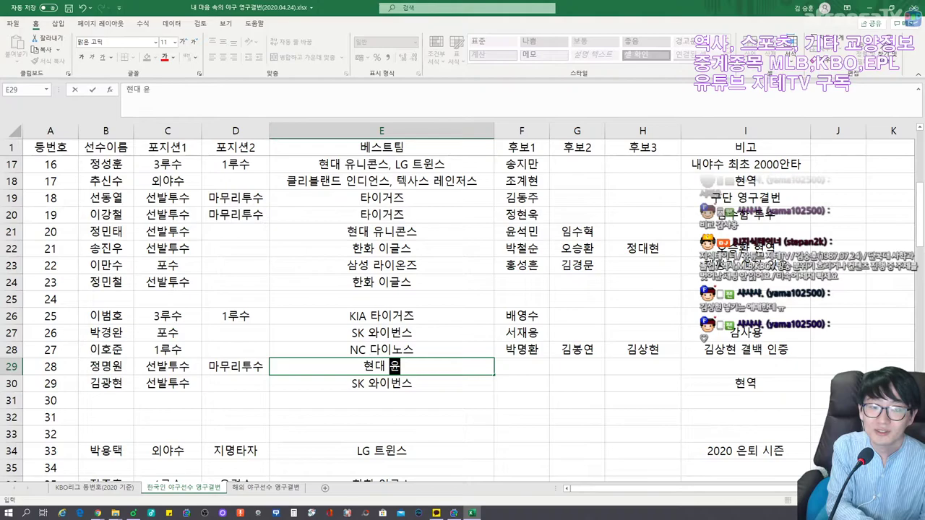
type("스")
key("Tab")
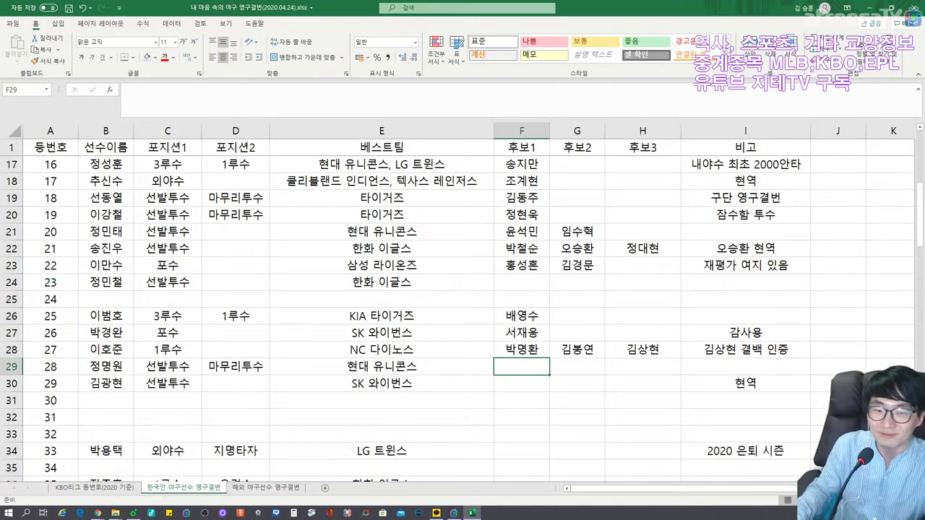
left_click(745, 366)
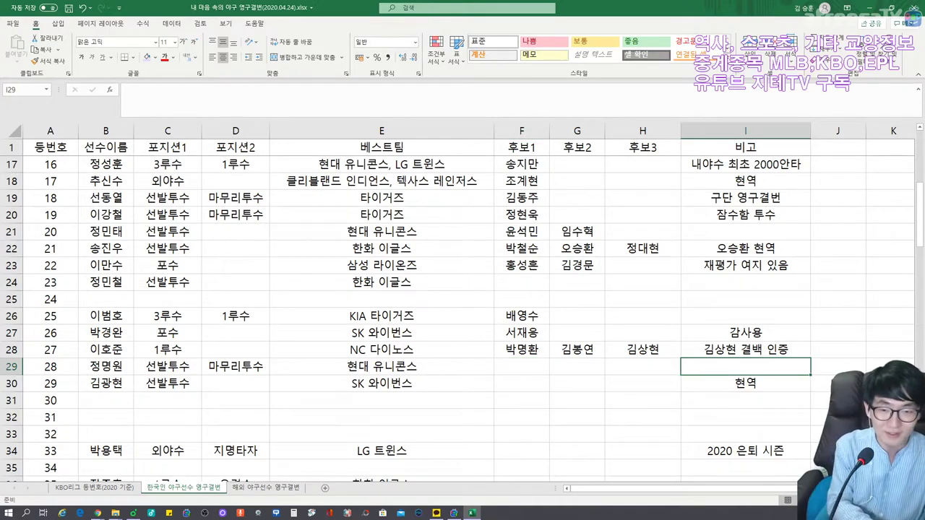
type("KS")
key("BackSpace")
key("BackSpace")
key("BackSpace")
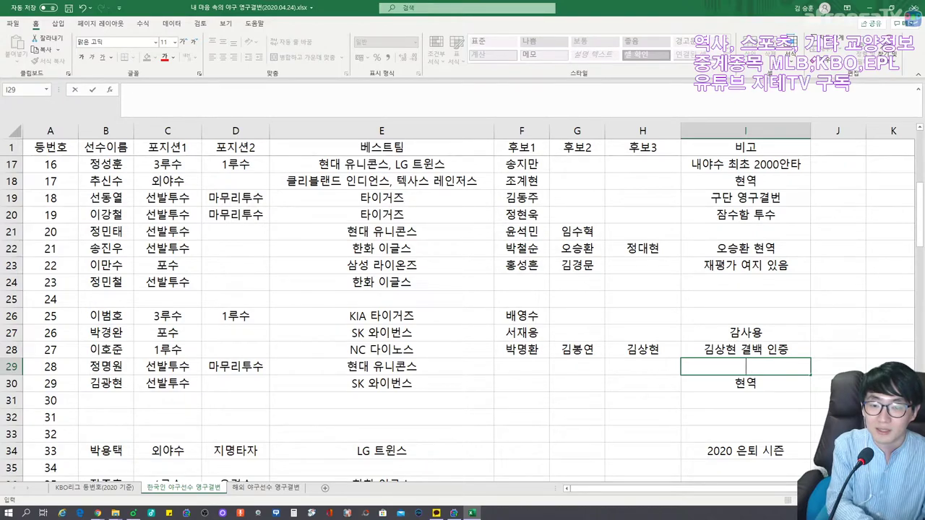
Enter "KS 유일 노히터 게임" as the 비고 remark for uniform number 28
type("KS 유이일 노히터 게임")
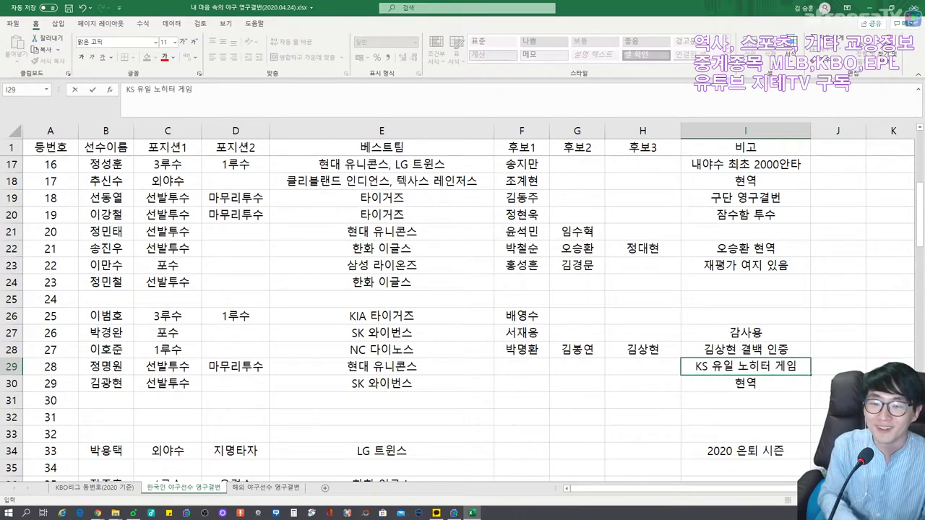
key("Left")
key("Left")
key("Left")
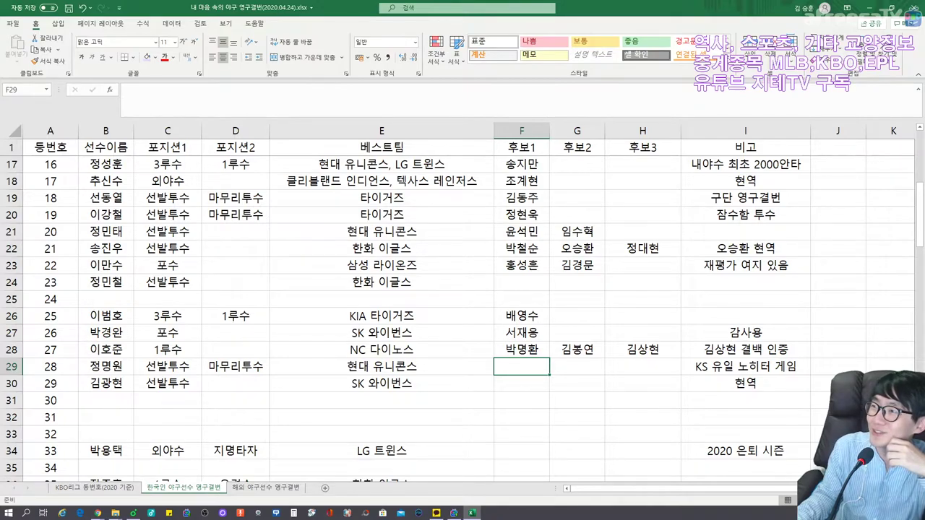
Fill in the candidates for uniform number 28: 장원준 as 후보1 and 안지만 as 후보2
key("alt+Tab")
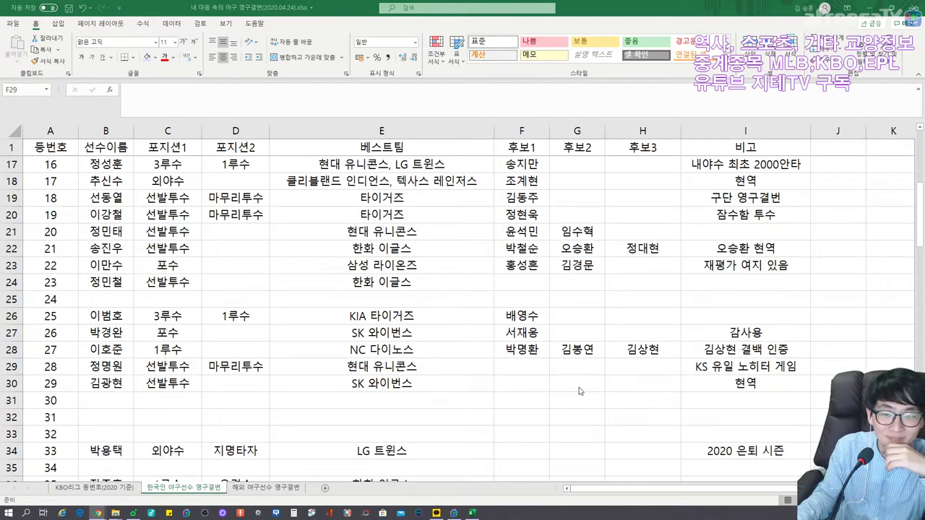
left_click(533, 370)
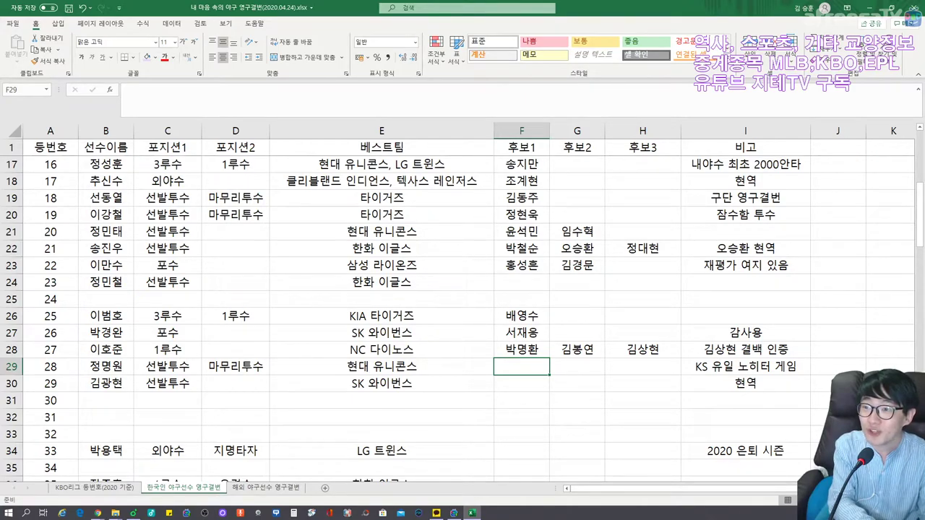
type("장원준")
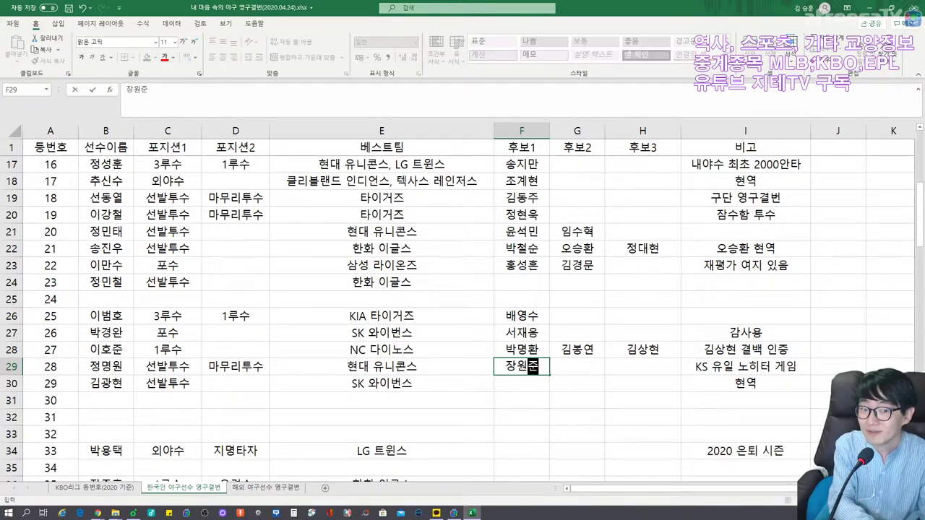
key("Tab")
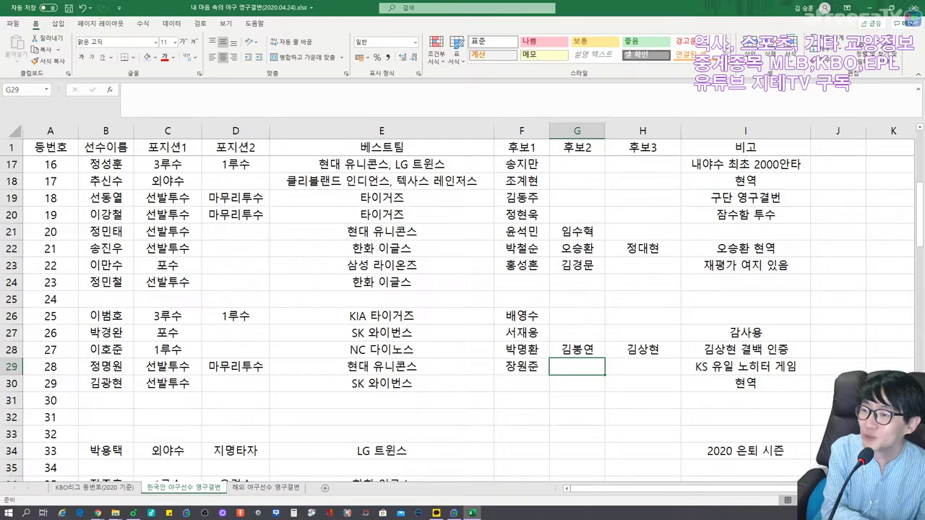
type("안지만")
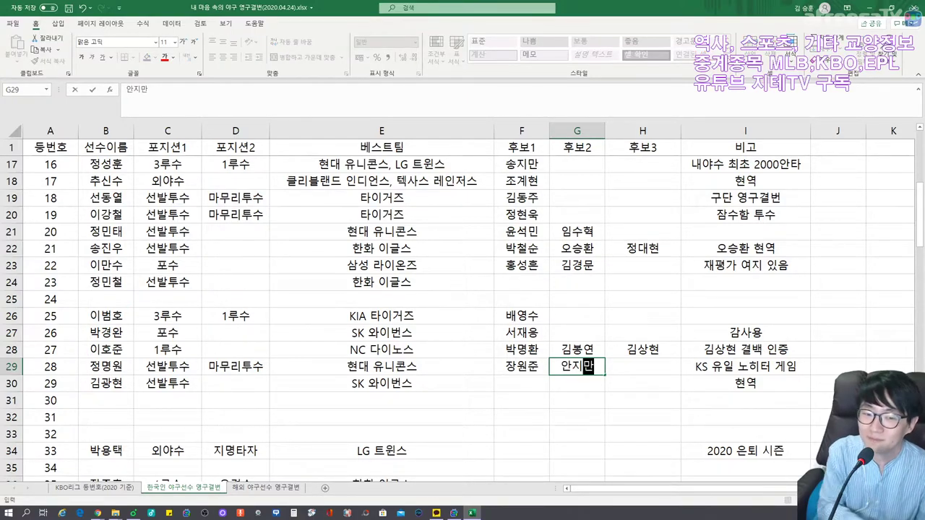
key("Return")
key("Left")
key("Left")
key("Left")
key("Left")
key("Down")
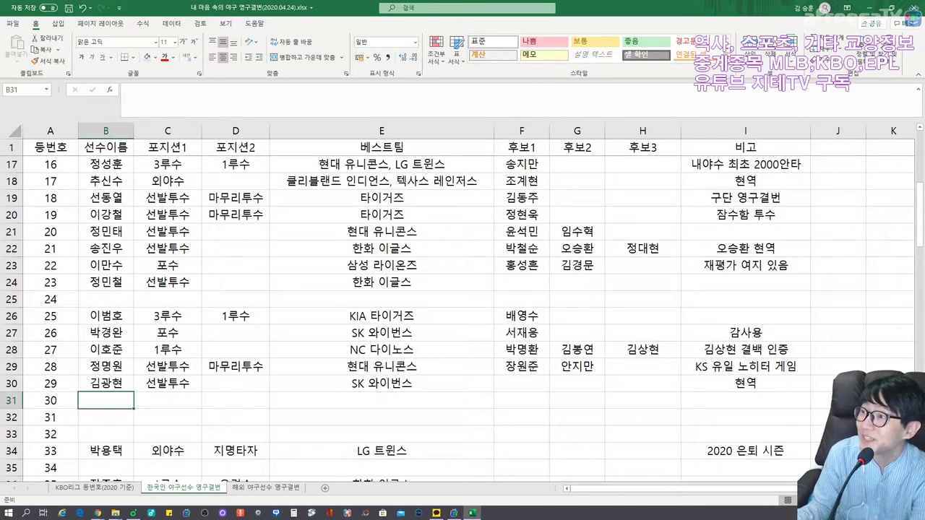
Fill in the candidates for uniform number 29: 김시진 as 후보1, 나지완 as 후보2 and 유희관 as 후보3
key("alt+Tab")
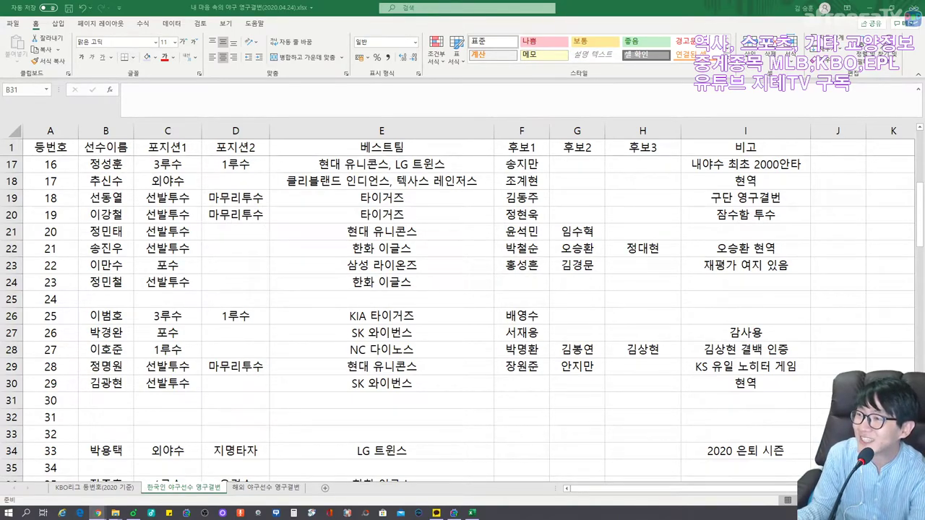
left_click(524, 384)
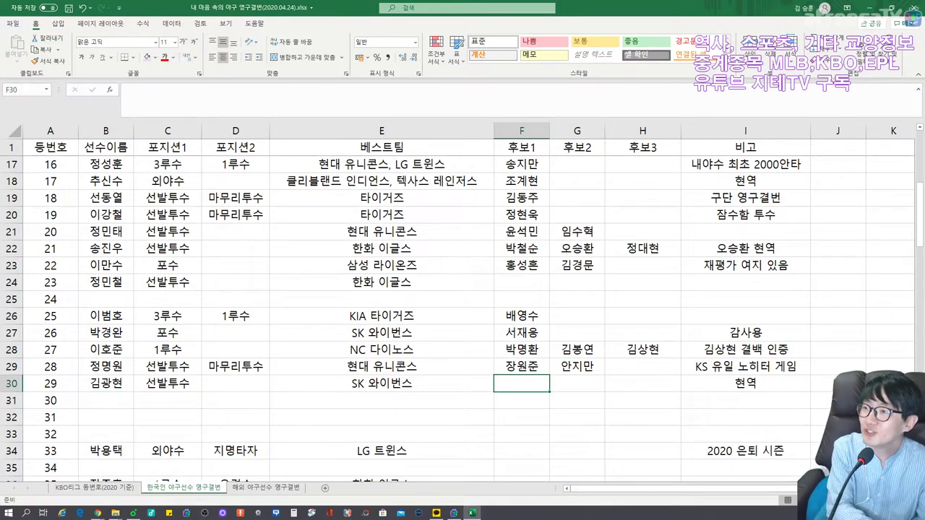
type("김시진")
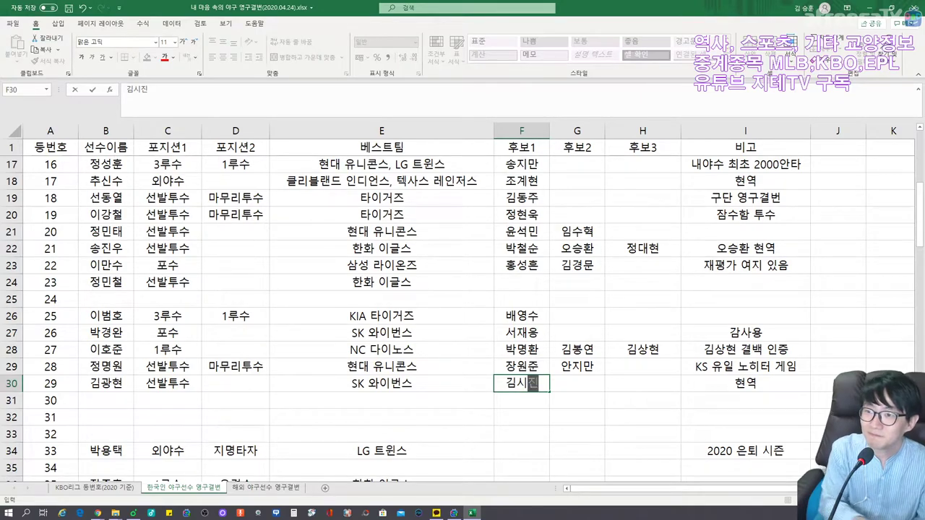
key("ctrl+Return")
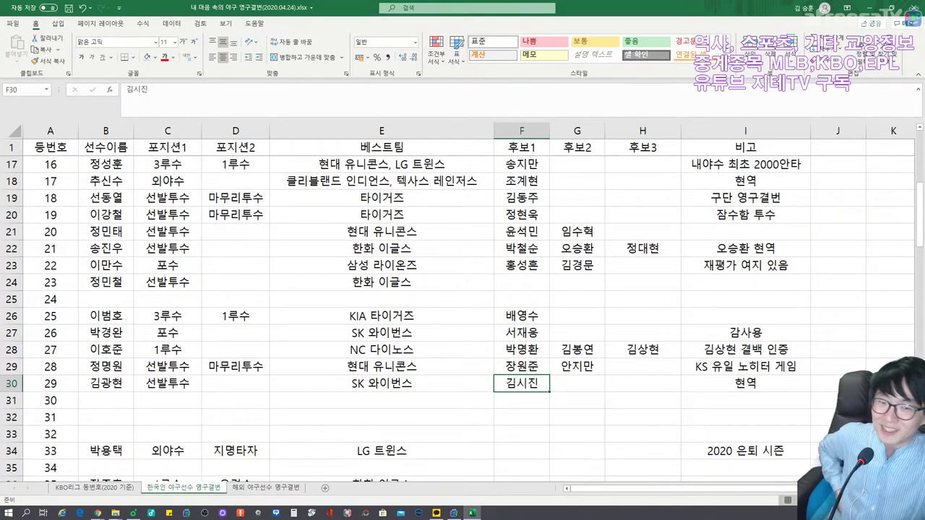
left_click(577, 383)
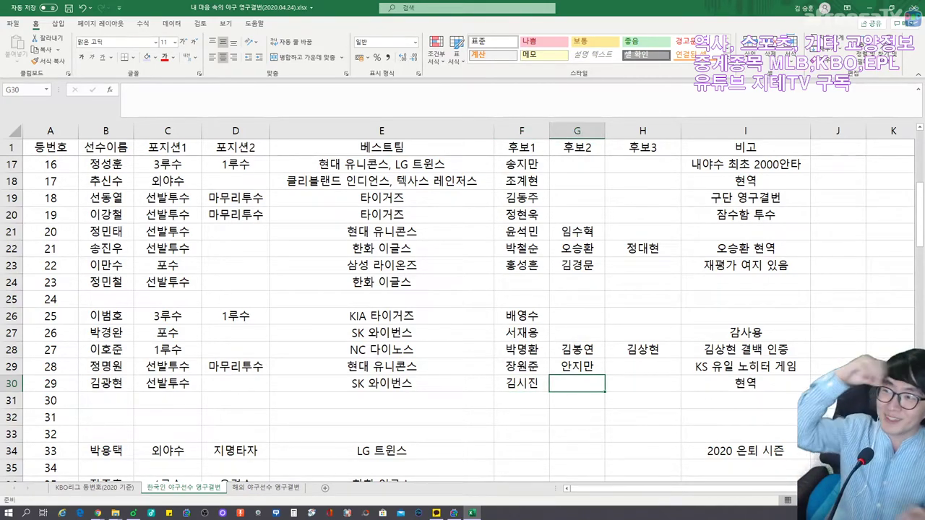
type("나지완")
key("Tab")
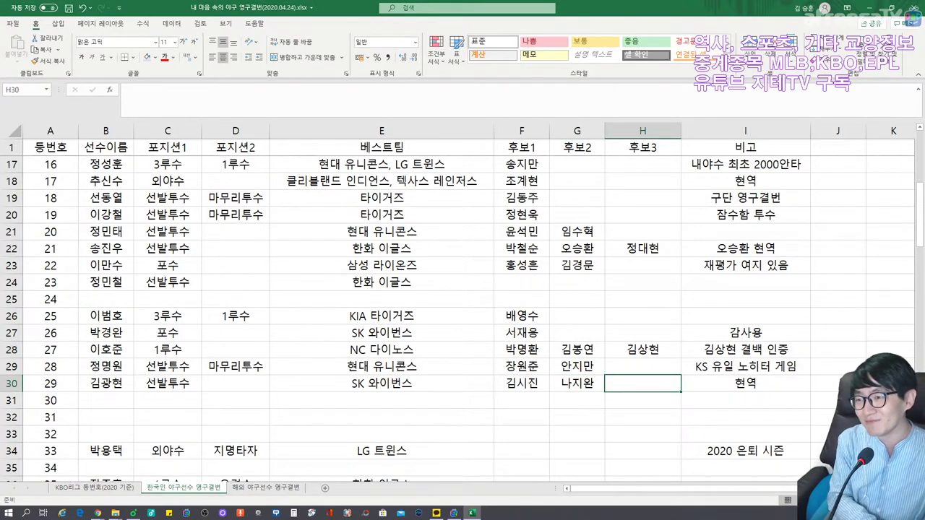
type("유희관")
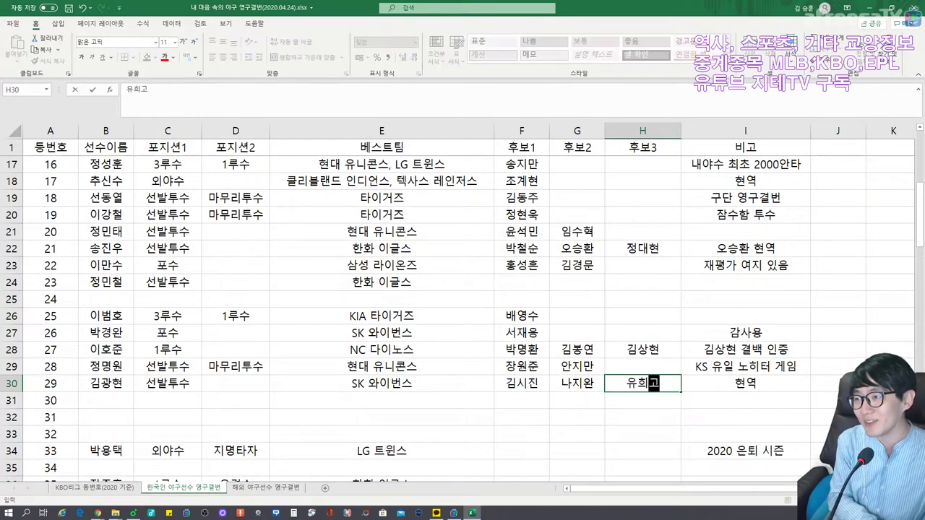
key("Return")
Enter 김수경 as the player for uniform number 30, with 선발투수 as 포지션1
key("Left")
key("Left")
key("Left")
key("Left")
key("Left")
key("Left")
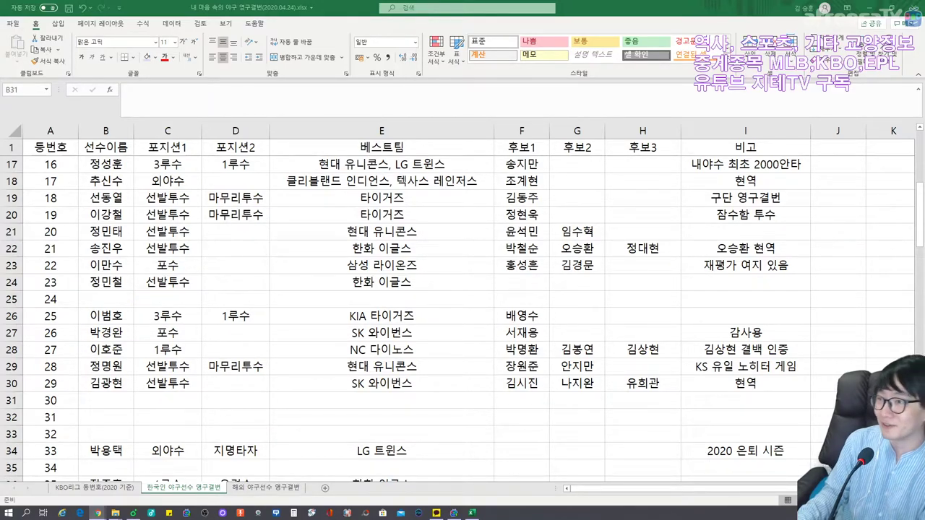
left_click(652, 4)
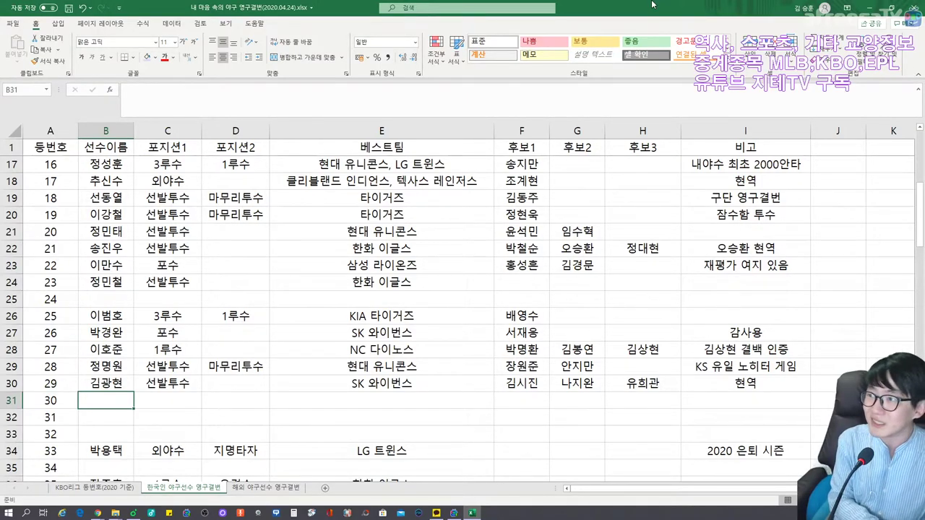
key("alt+Tab")
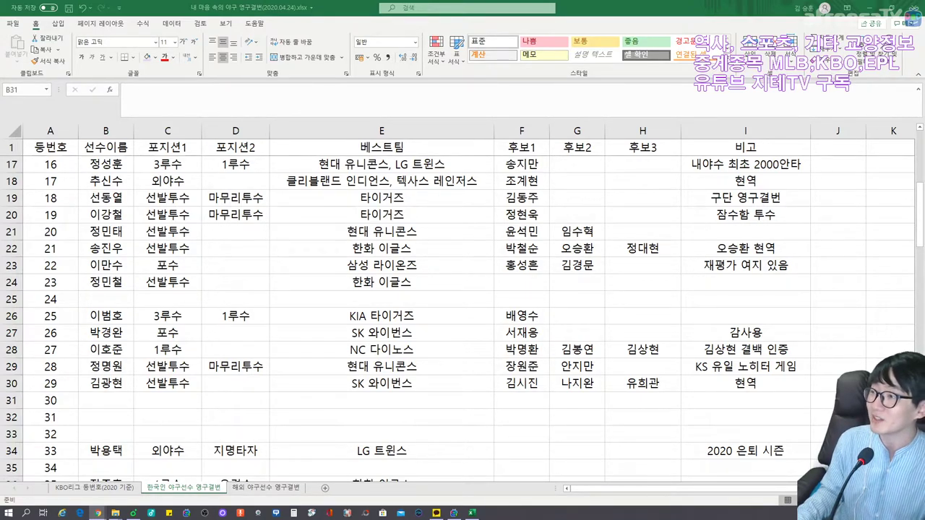
left_click(130, 405)
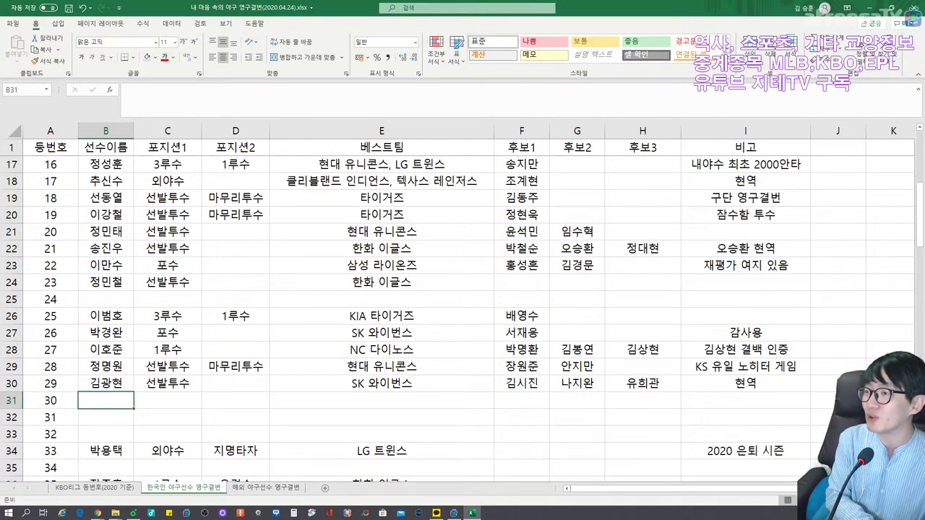
type("김수경")
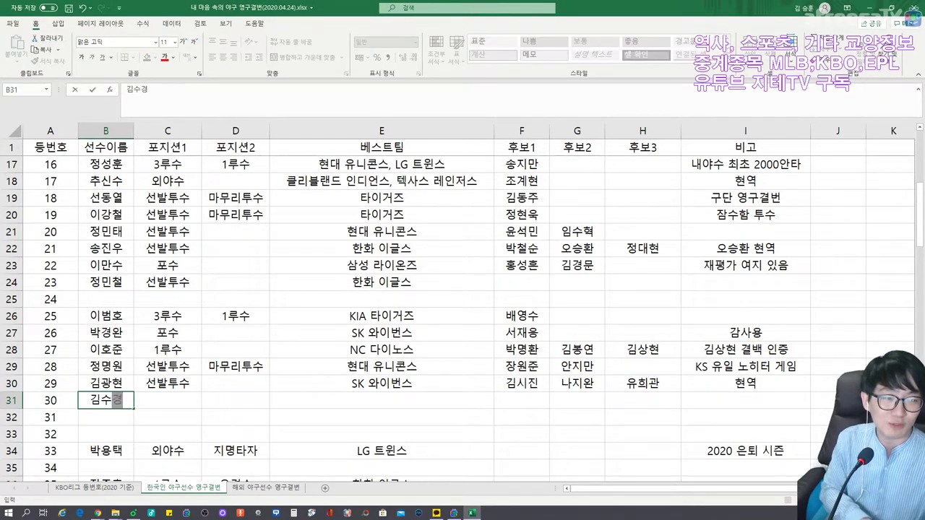
key("Tab")
type("선발투수")
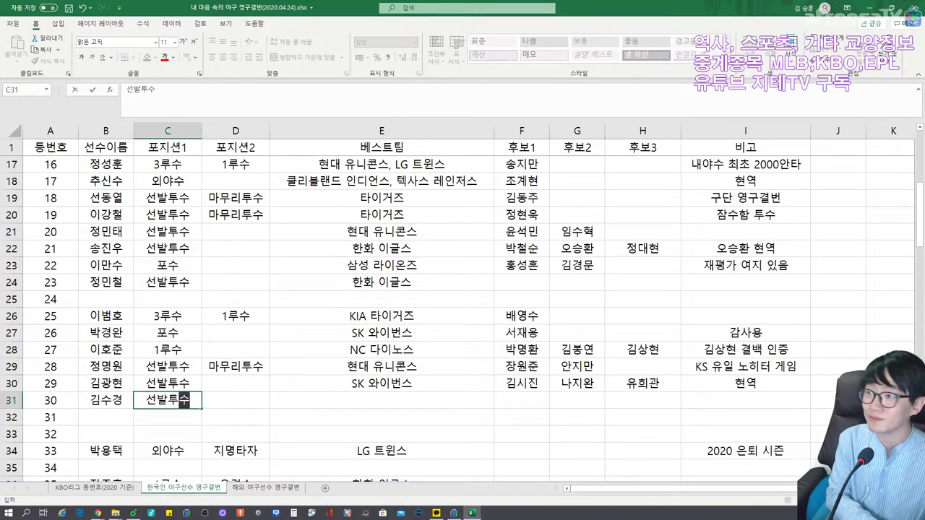
Complete 김수경's row with 현대 유니콘스 as 베스트팀 and the remark "1370 탈삼진 역대 8위"
left_click(382, 401)
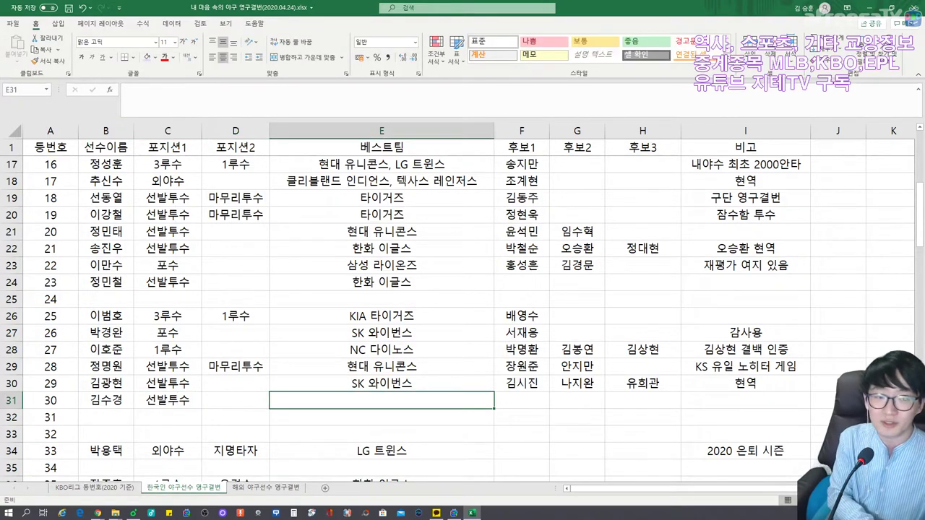
type("현대 유닉")
type("콘스")
key("Tab")
key("Tab")
key("Tab")
key("Tab")
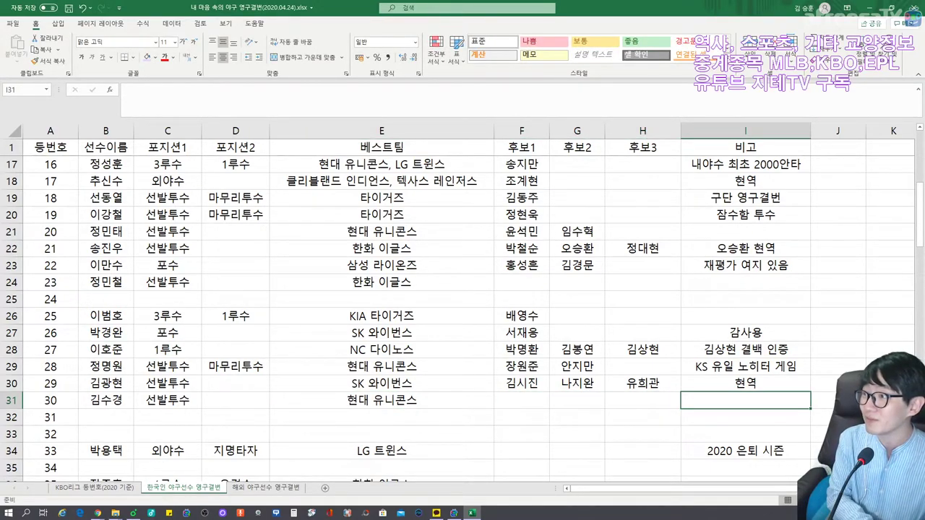
type("1370 ")
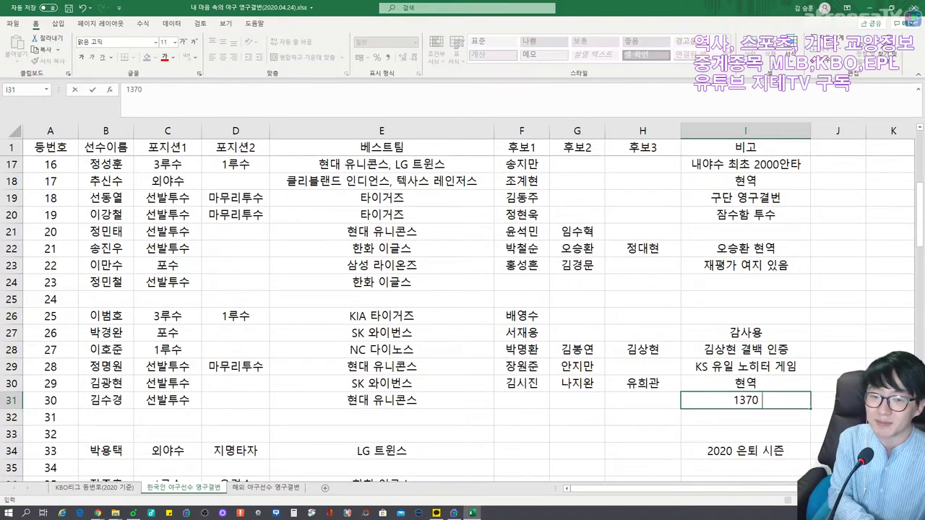
type("탈ㅅ삼진 역")
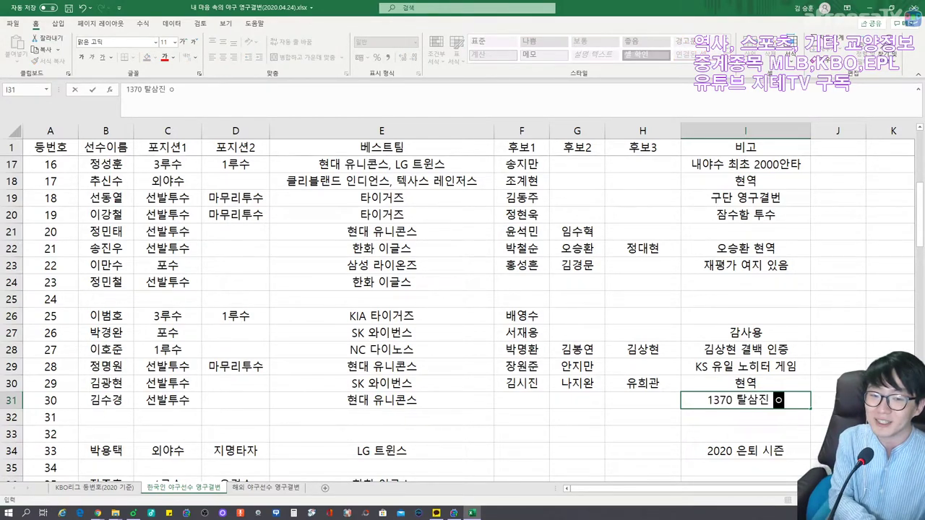
type("대 8우")
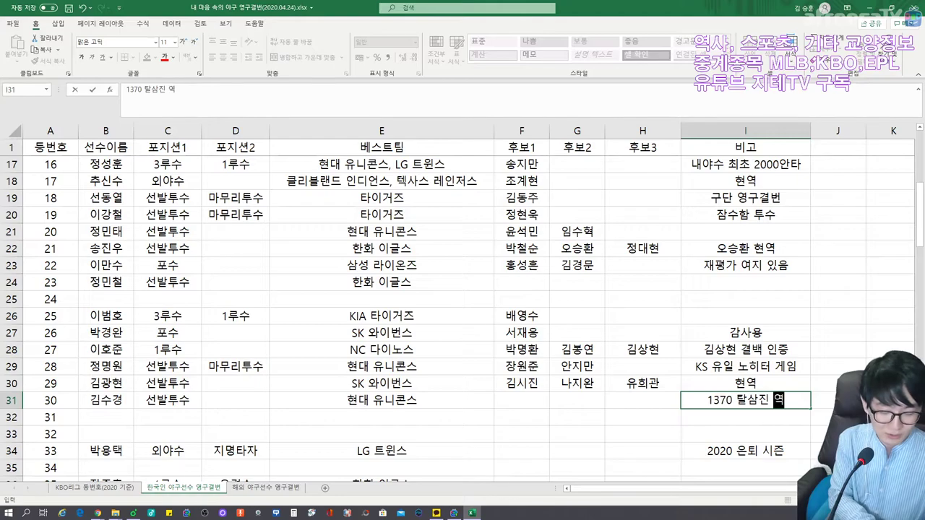
type("ㅣ")
key("Return")
Enter 손아섭 as the player for uniform number 31, with 외야수 as 포지션1
key("Left")
key("Left")
key("Left")
key("Left")
key("Left")
key("Left")
key("Left")
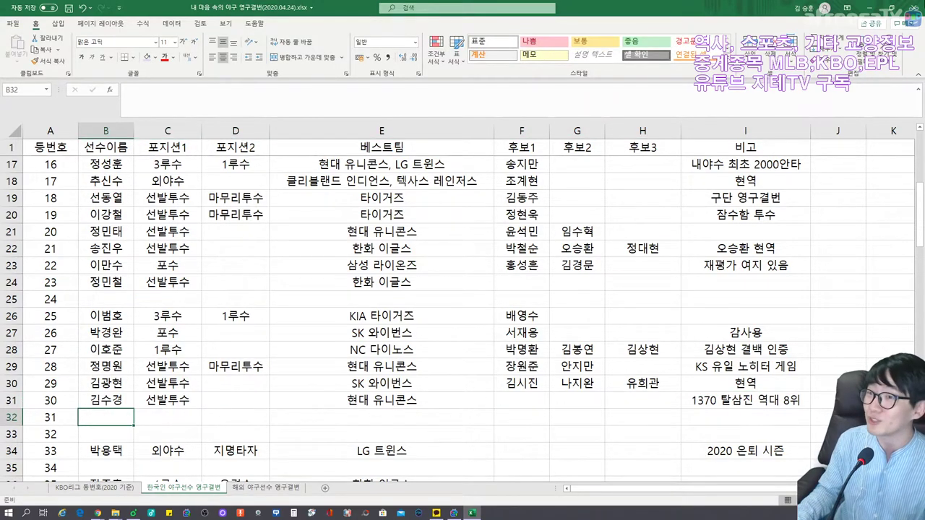
key("alt+Tab")
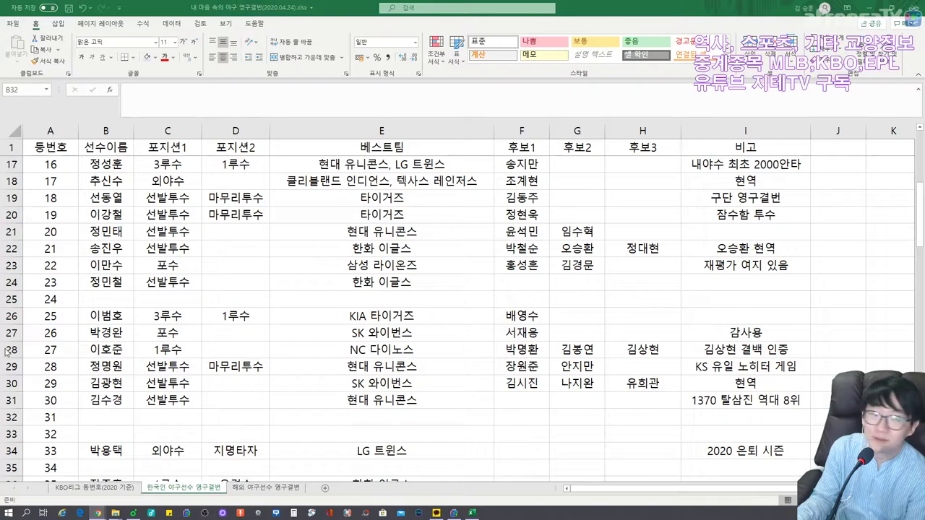
left_click(119, 423)
type("손아섭")
key("Tab")
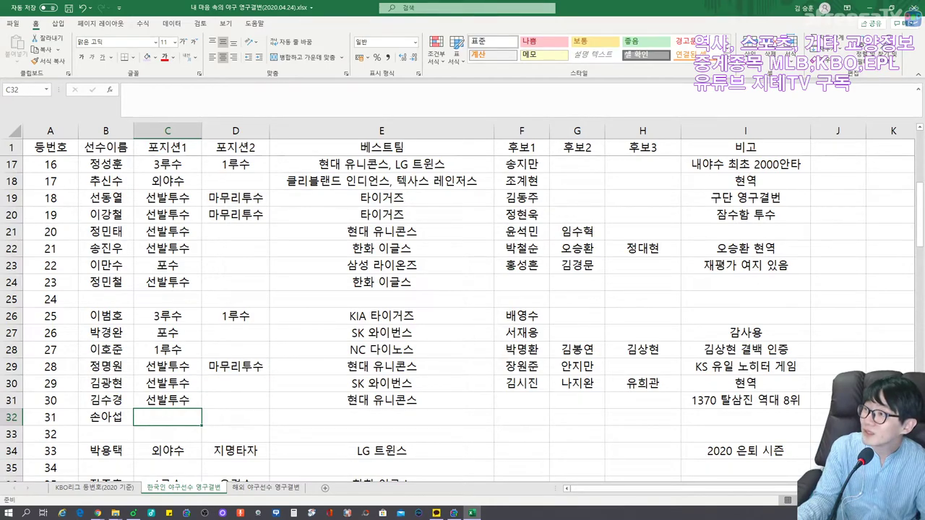
key("alt+Tab")
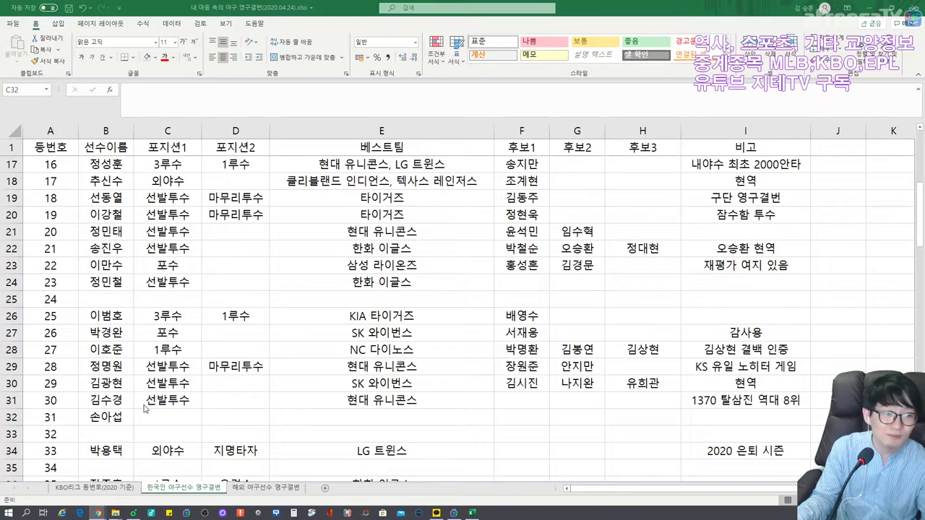
key("alt+Tab")
type("외야수")
Complete 손아섭's row with 롯데 자이언츠 as 베스트팀 and the remark "현역"
key("Tab")
key("Tab")
type("롯")
key("Tab")
key("Tab")
key("Tab")
key("Tab")
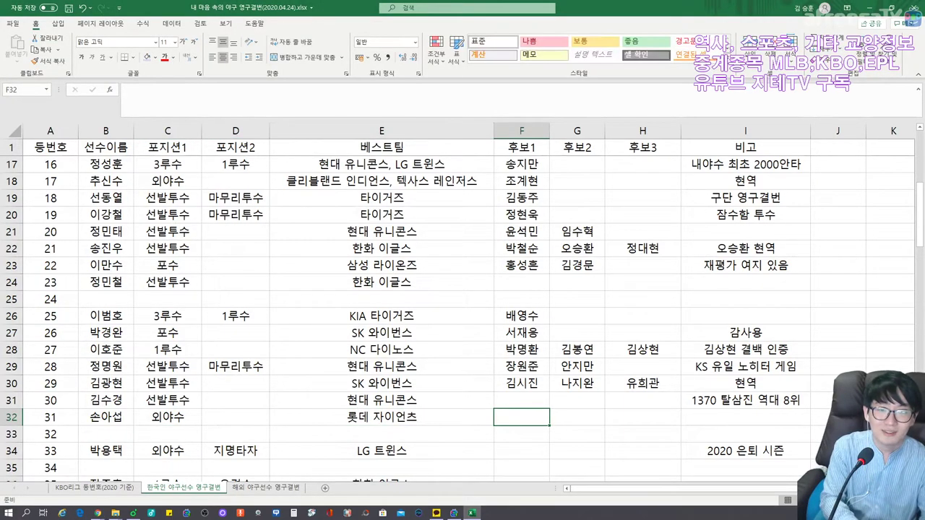
type("현역")
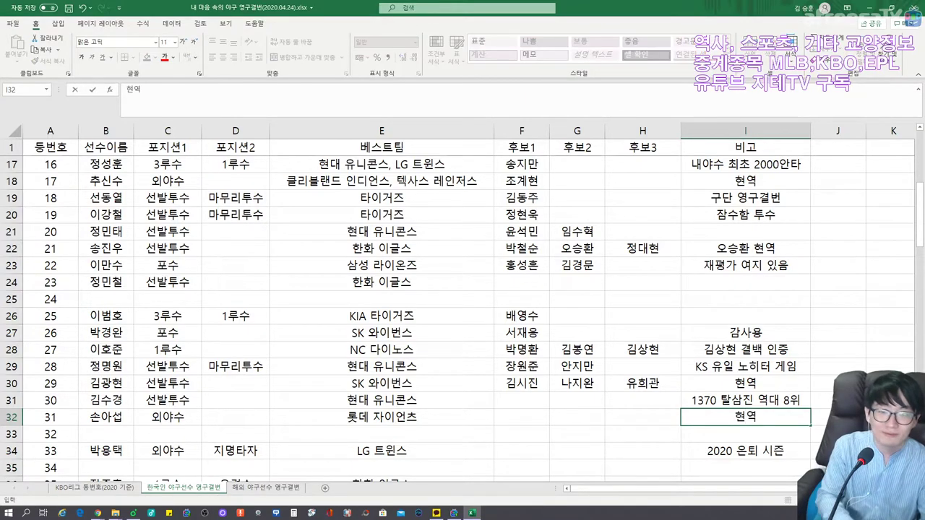
key("Return")
Enter 심정수 as the player for uniform number 32
left_click(106, 434)
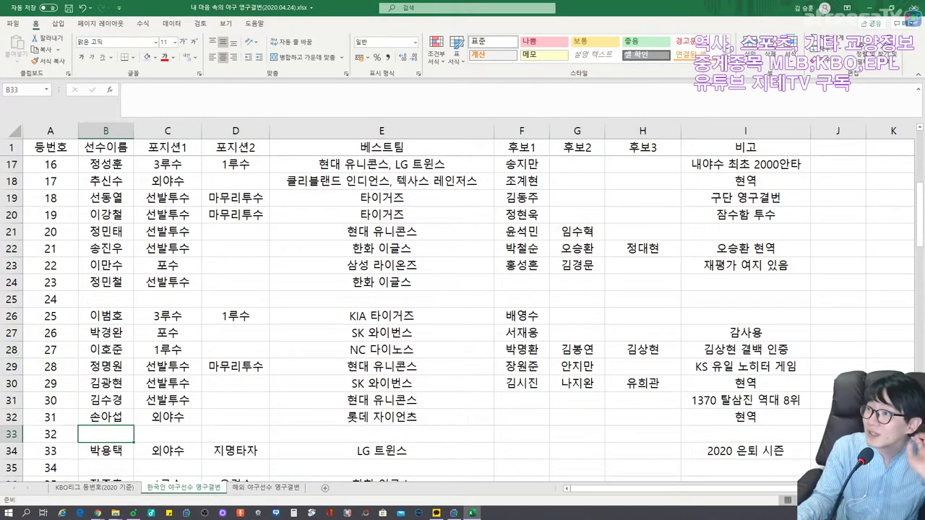
key("alt+Tab")
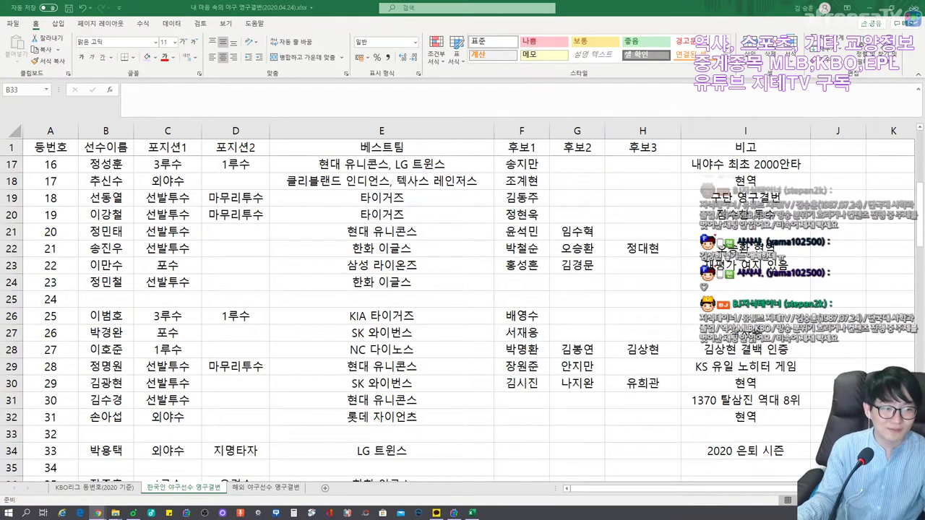
left_click(105, 434)
type("심정수")
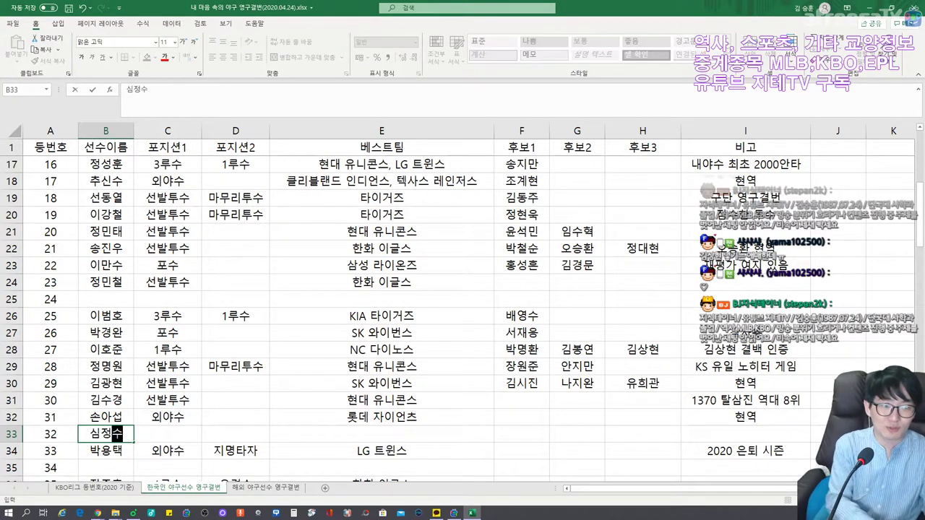
key("Tab")
Fill 심정수's row with 우익수 as 포지션1, 좌익수 as 포지션2 and 현대 유니콘스 as 베스트팀
key("alt+Tab")
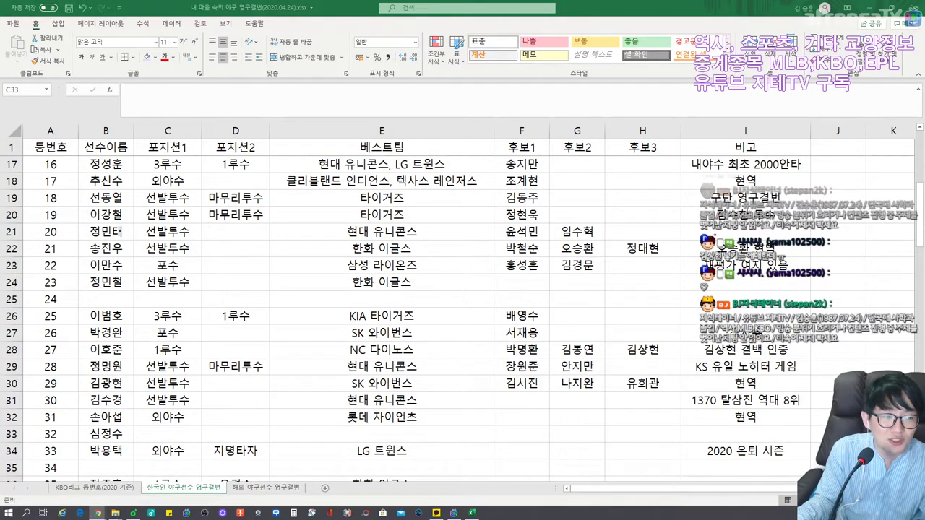
left_click(167, 434)
type("우익수")
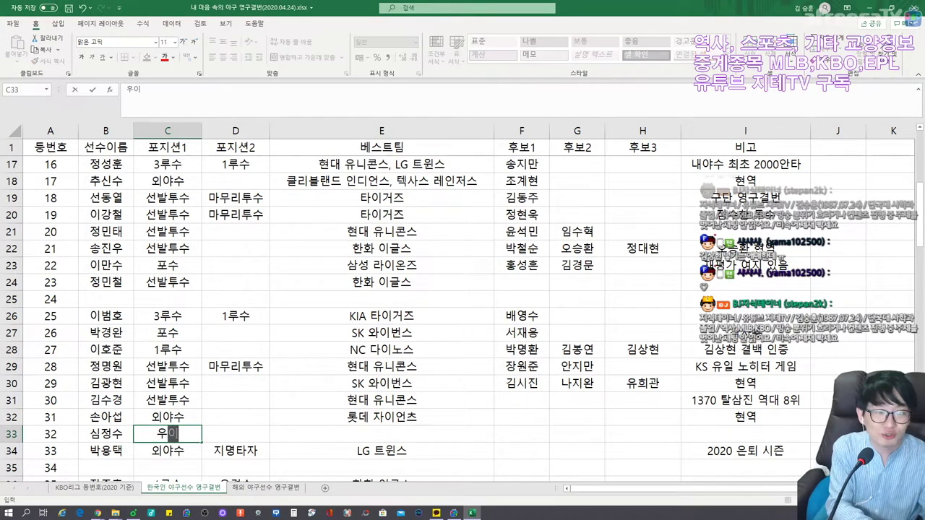
key("Tab")
type("좌")
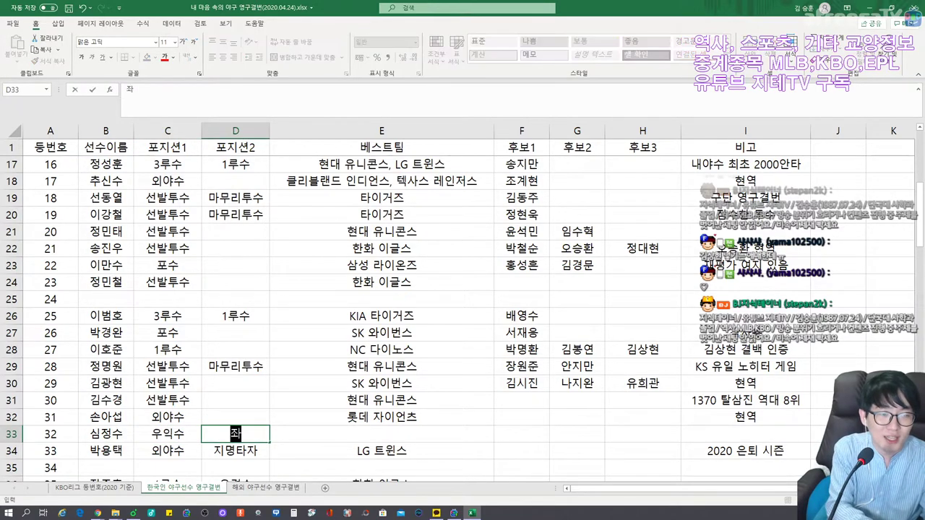
type("익수")
key("Tab")
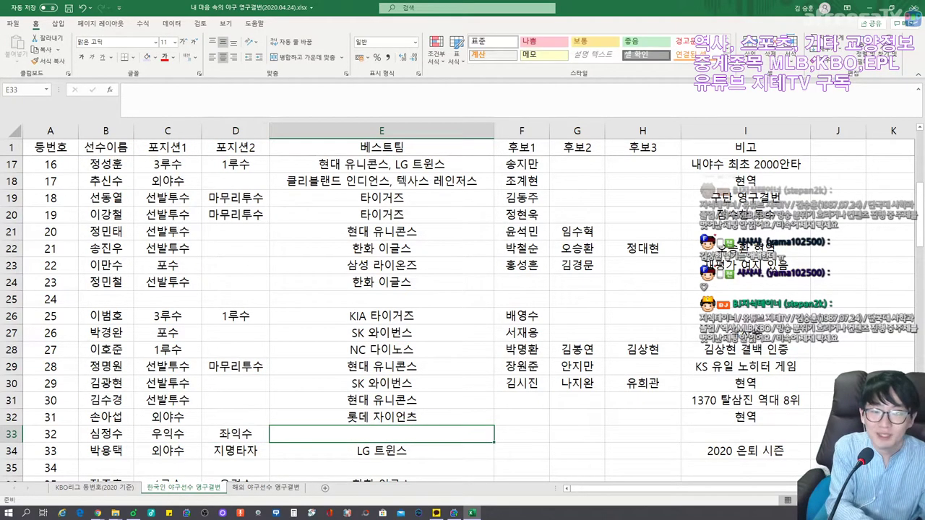
type("현대 유니콘스")
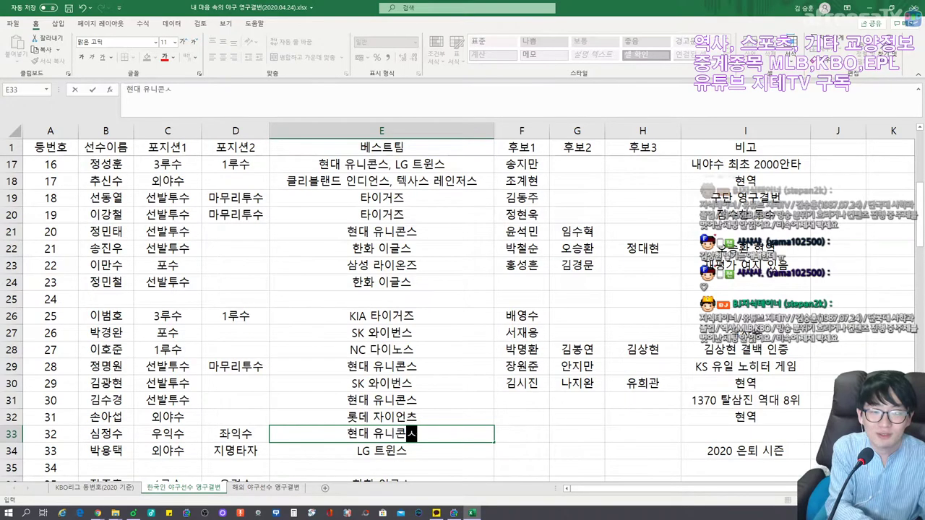
key("Tab")
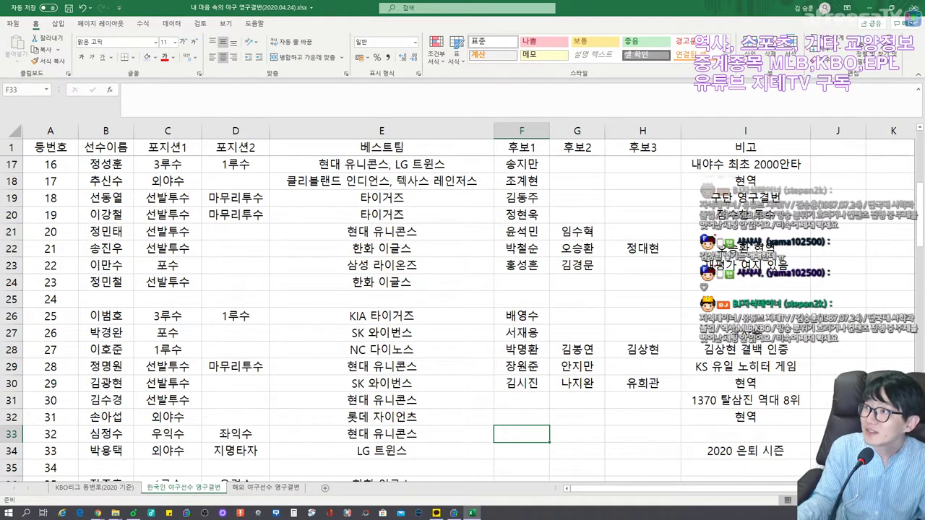
Add 김선우 as 후보1 and 김재환 as 후보2 for uniform number 32
key("alt+Tab")
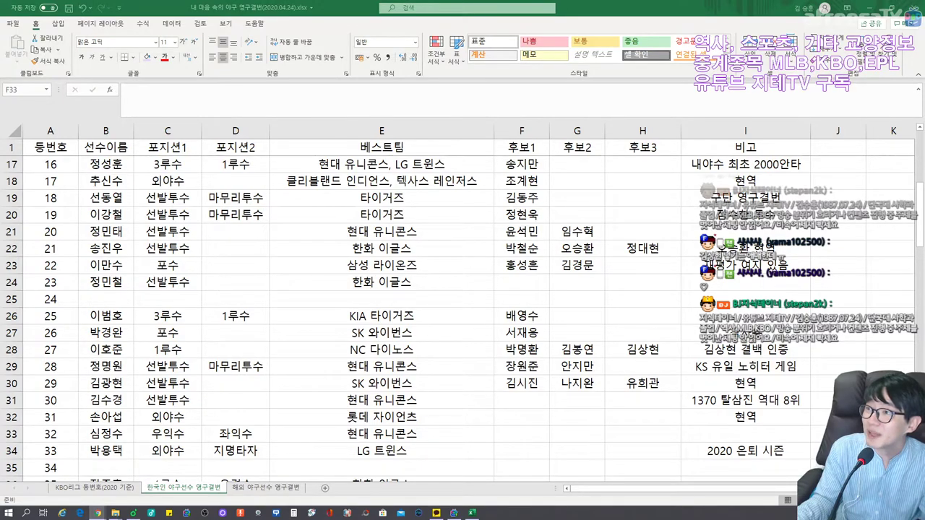
left_click(528, 428)
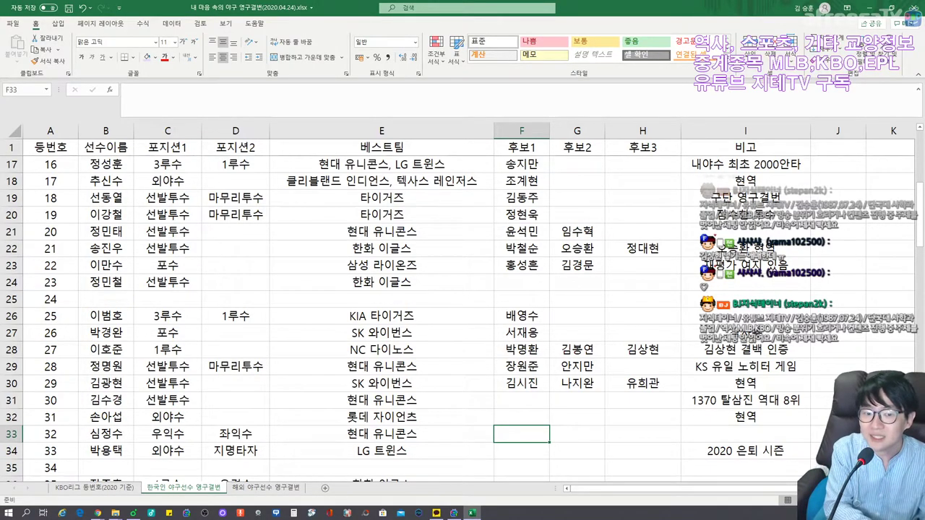
type("김선우")
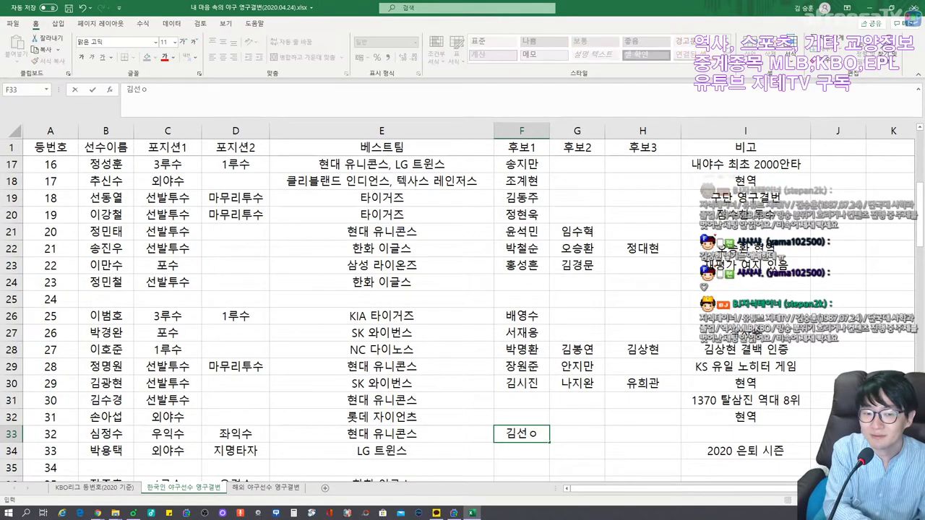
key("Tab")
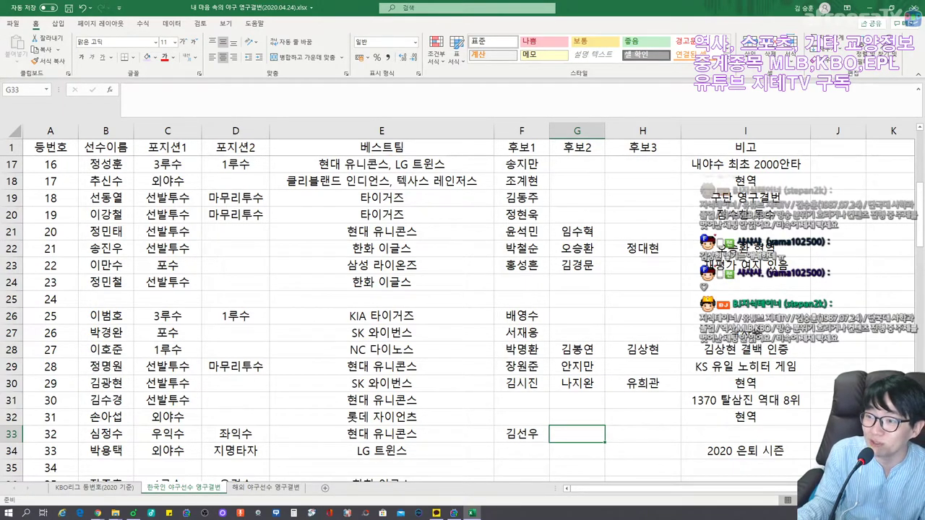
type("김재환")
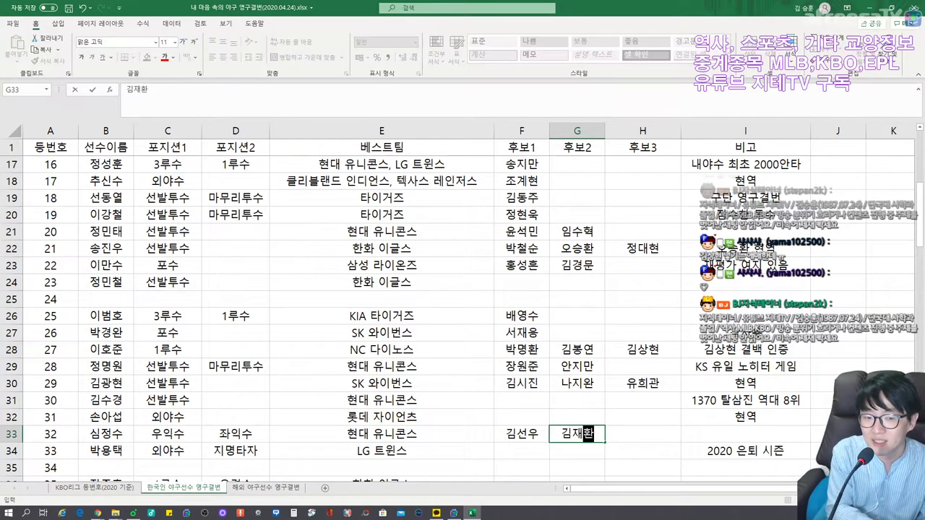
key("Right")
Enter the remark "김재환 약물 이력" in the 비고 column for uniform number 32
key("Right")
key("Left")
key("Left")
key("Right")
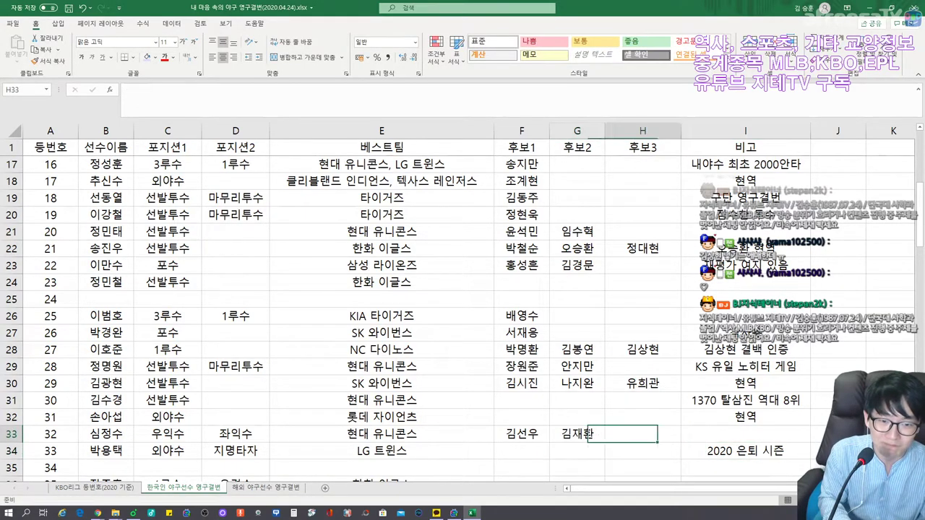
key("Right")
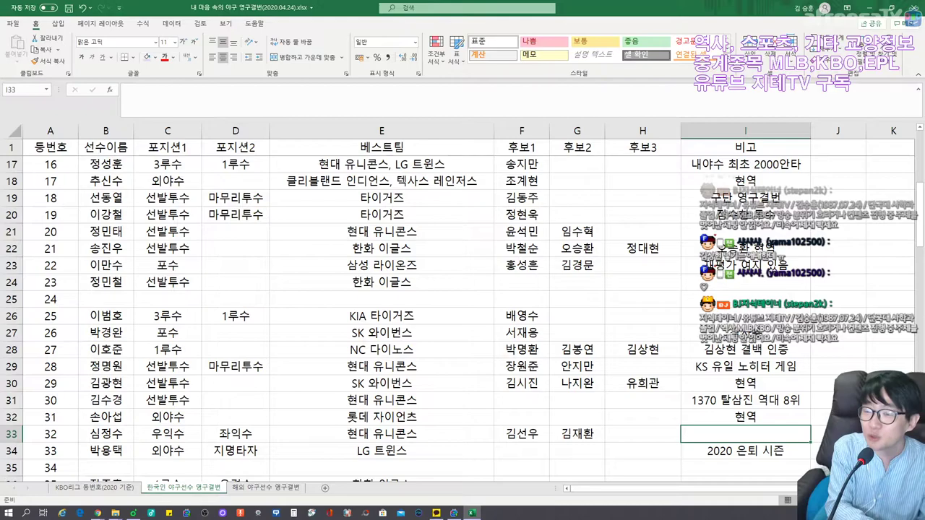
type("김재환 약물")
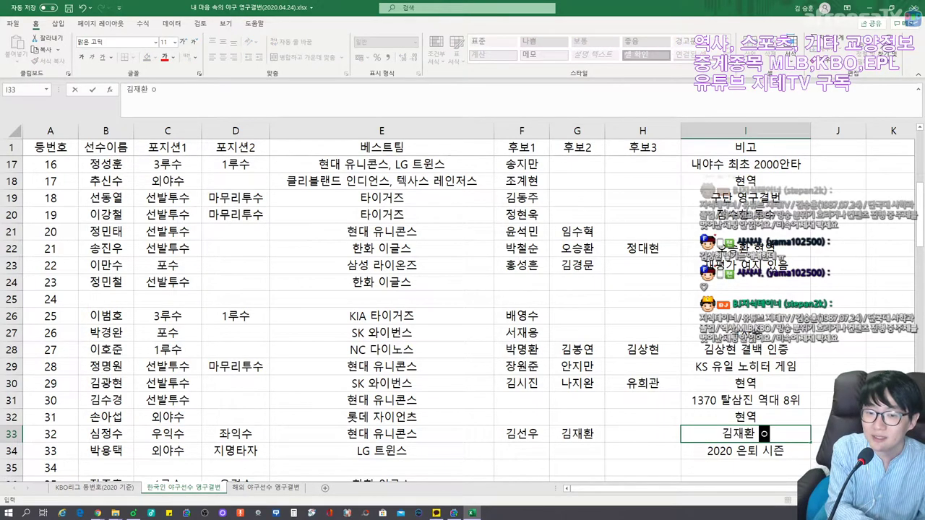
type(" 이력")
key("Left")
key("Left")
key("Left")
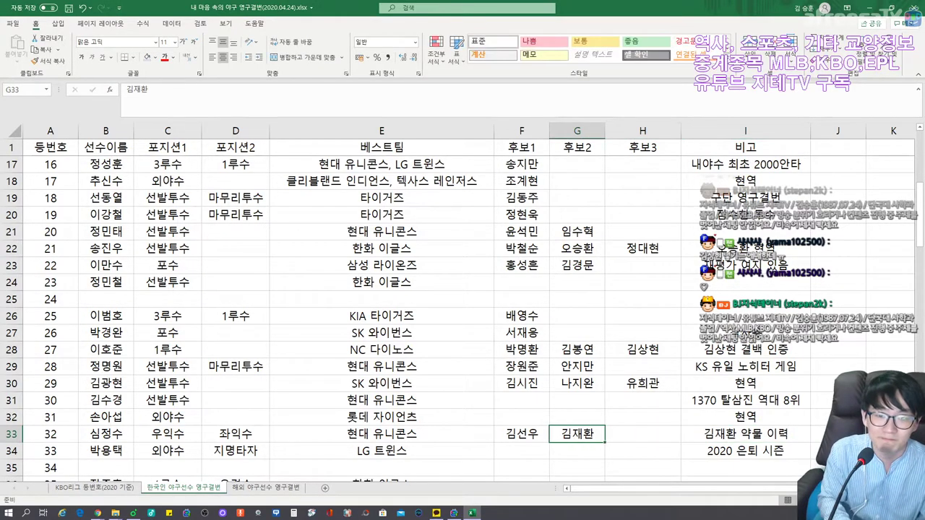
scroll(462, 303, "down", 1)
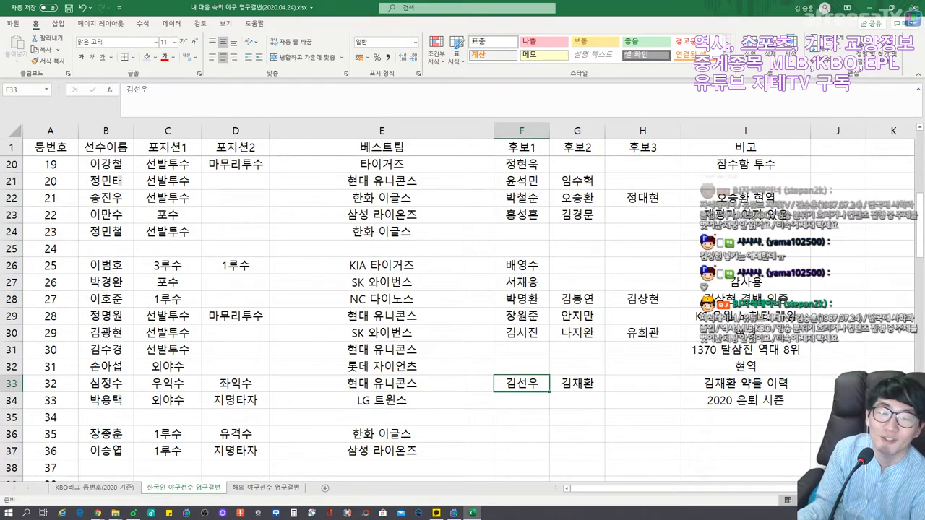
key("Right")
key("Left")
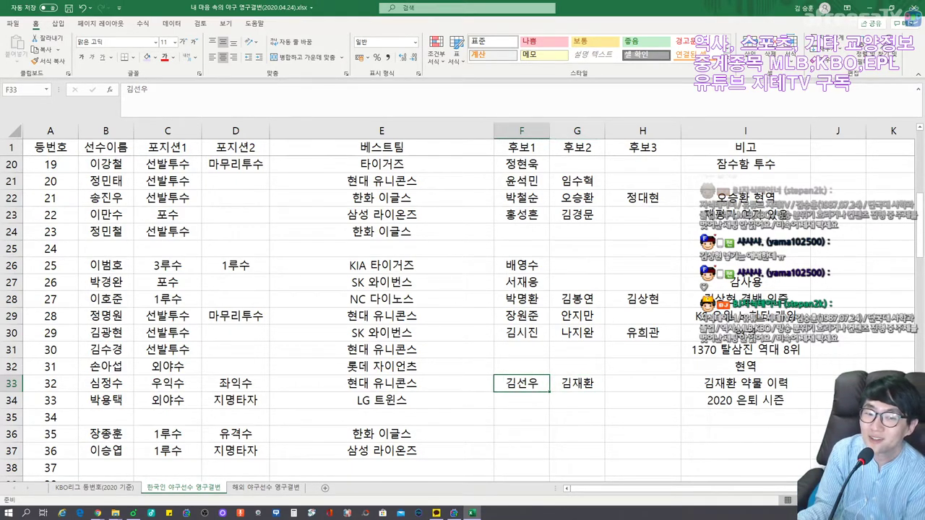
left_click(576, 383)
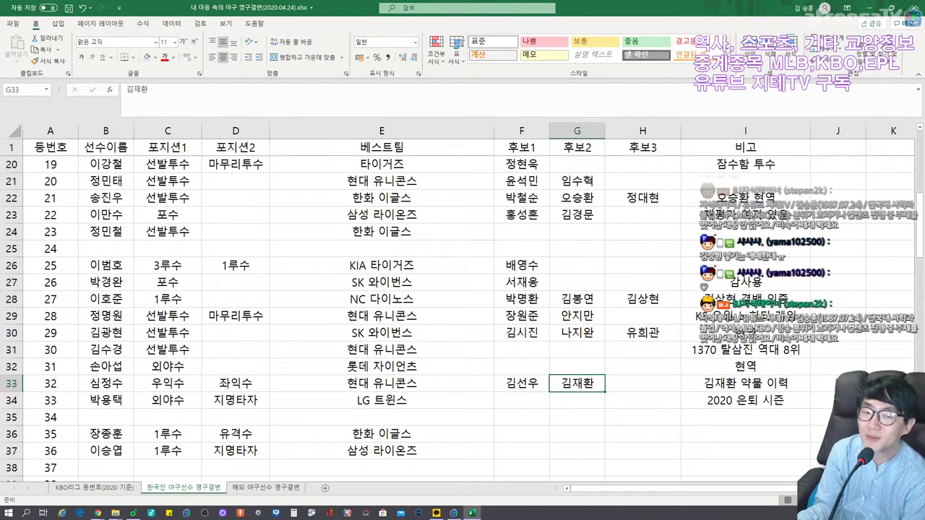
left_click(522, 383)
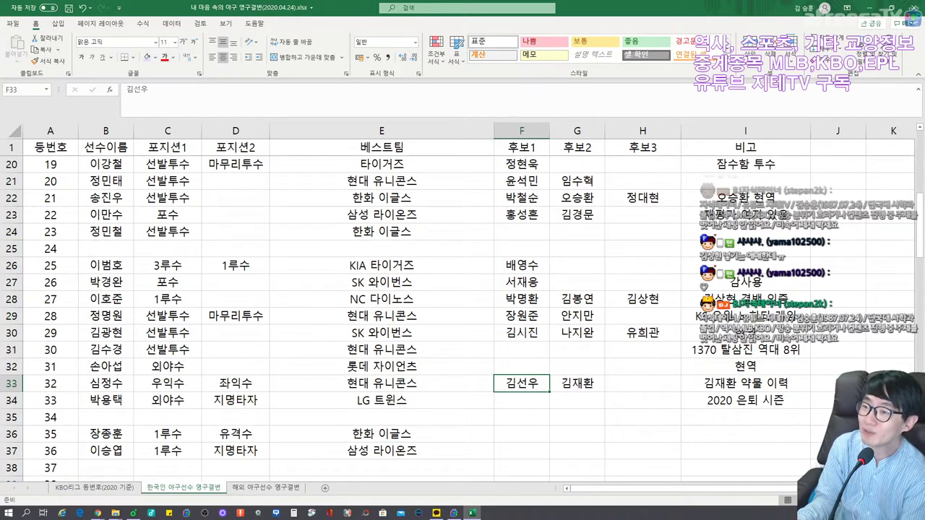
Add 박한이 as 후보1 for uniform number 33 in 박용택's row
left_click(522, 399)
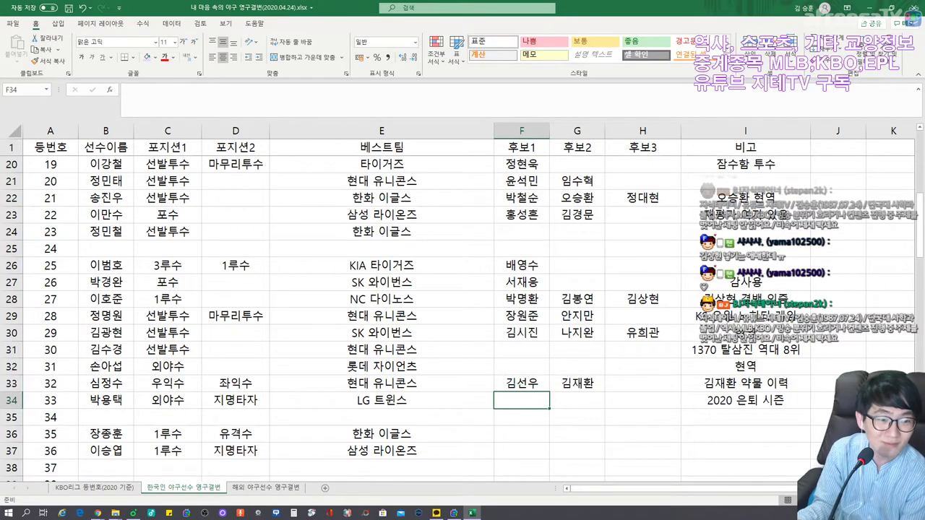
scroll(522, 400, "down", 1)
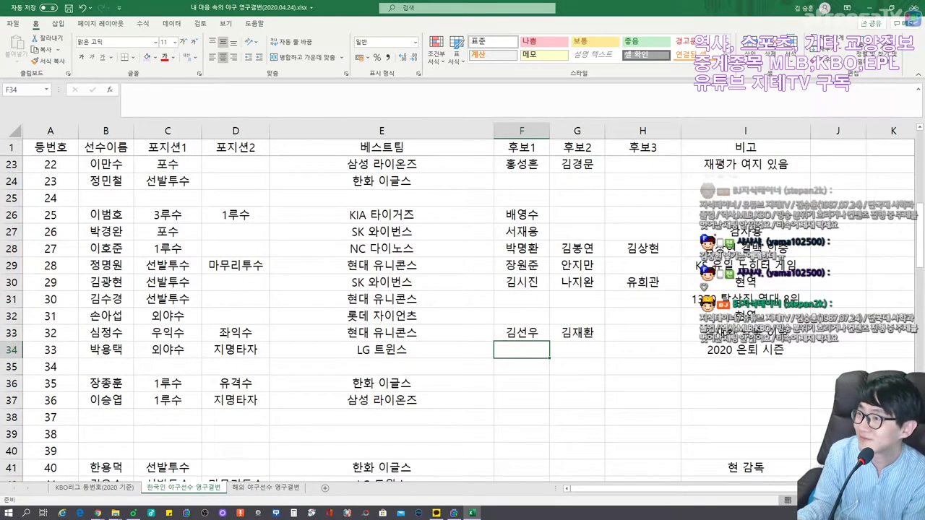
key("alt+Tab")
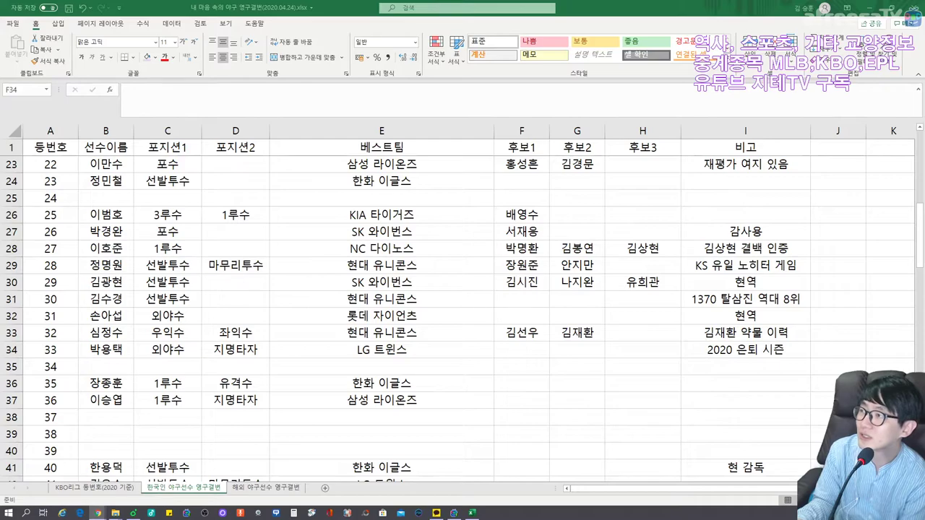
left_click(521, 349)
type("박한이")
key("Tab")
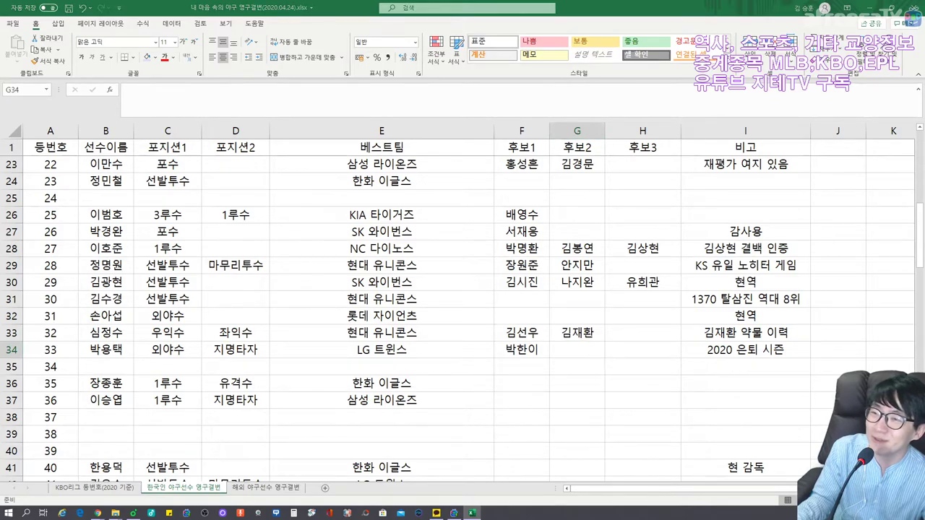
Enter 최형우 as the player for uniform number 34, with 외야수 as 포지션1 and 지명타자 as 포지션2
left_click(106, 367)
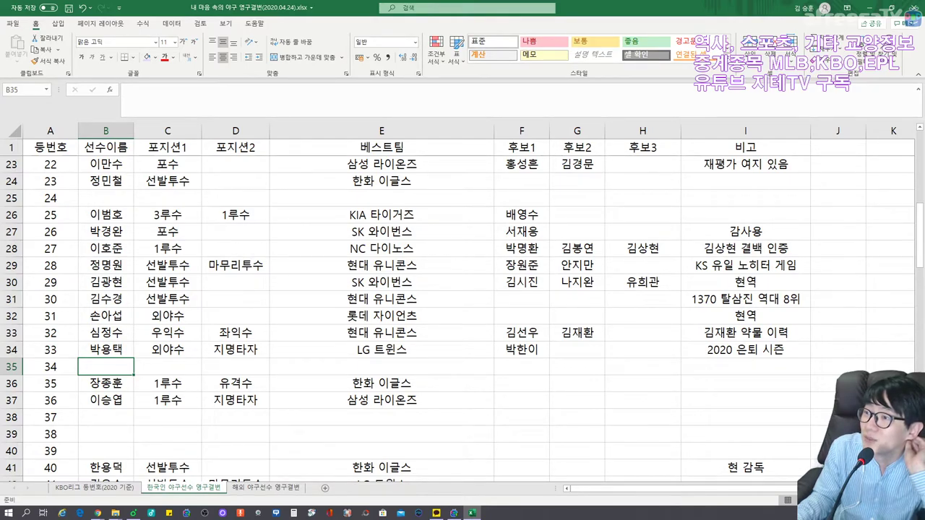
key("alt+Tab")
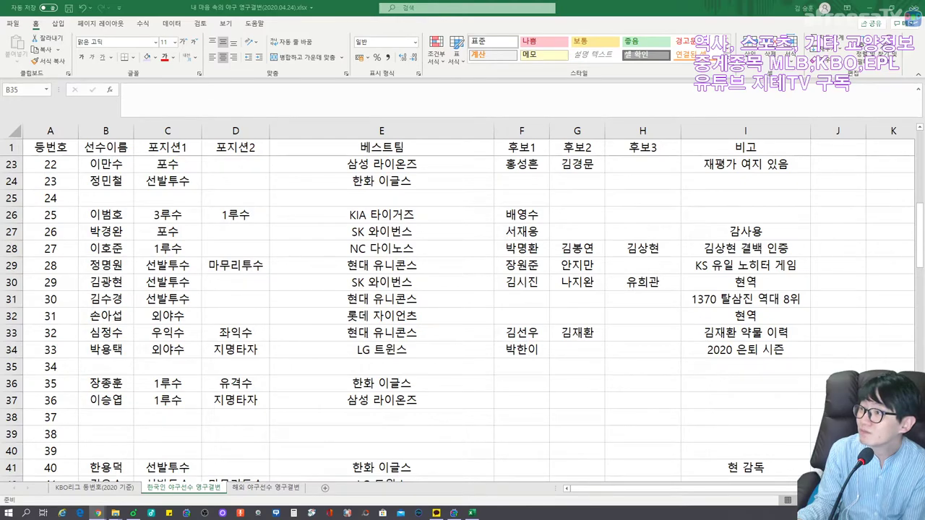
left_click(117, 368)
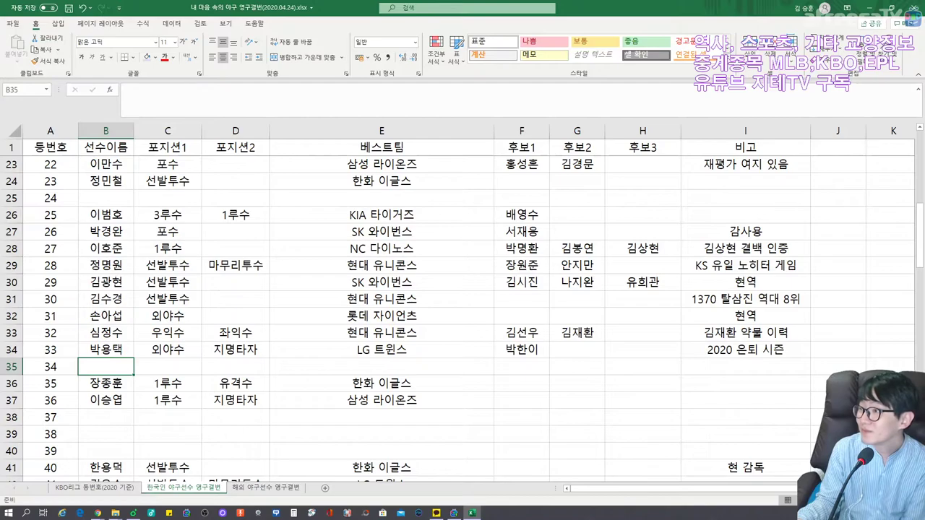
key("alt+Tab")
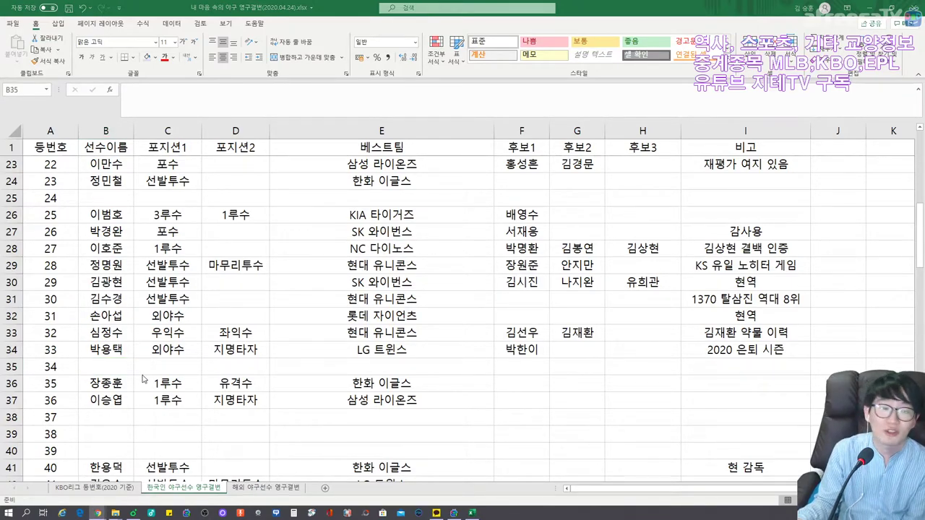
key("alt+Tab")
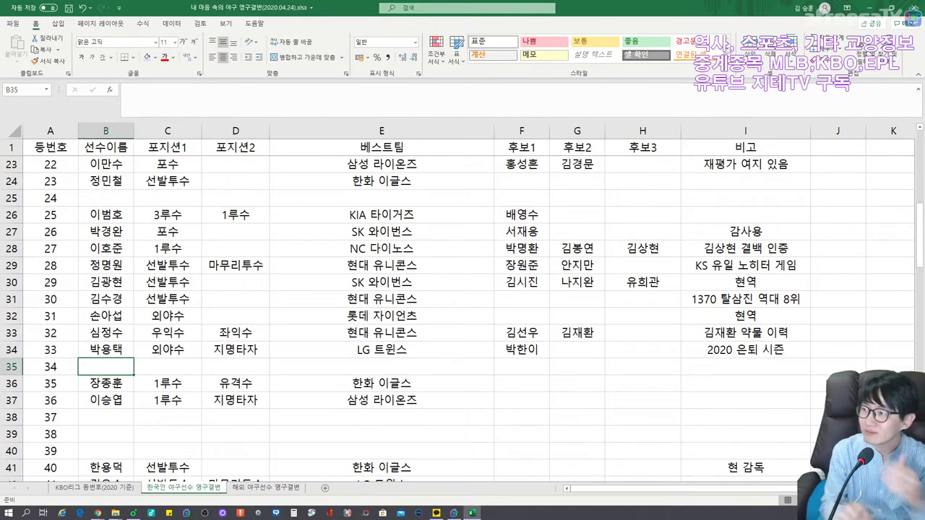
type("최형우")
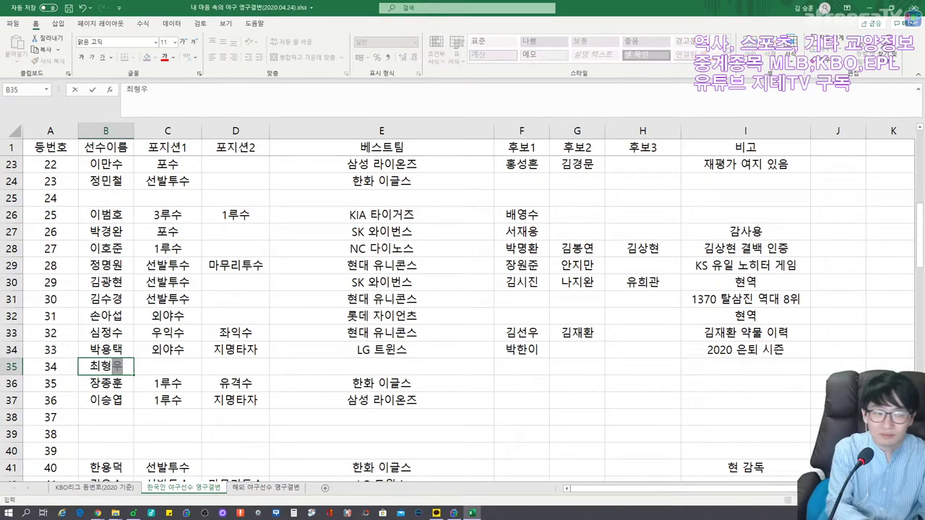
key("Tab")
type("외야수")
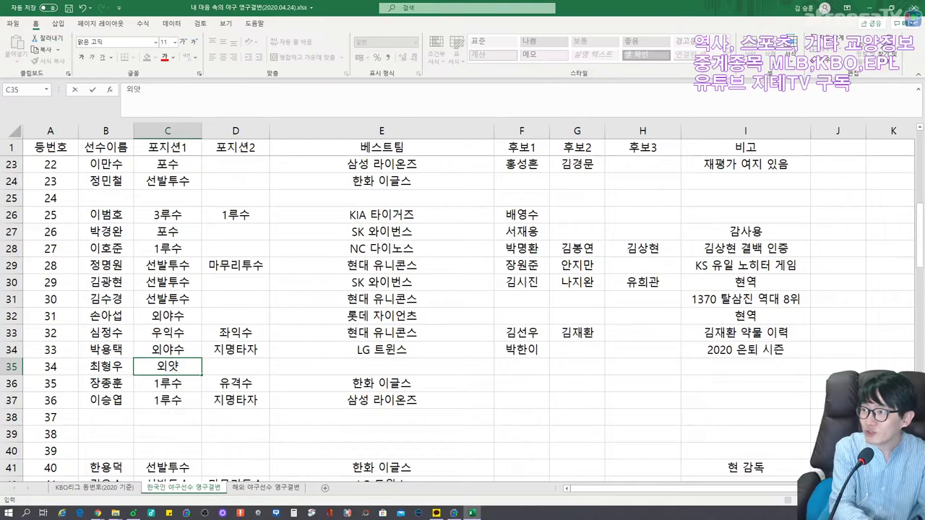
key("Tab")
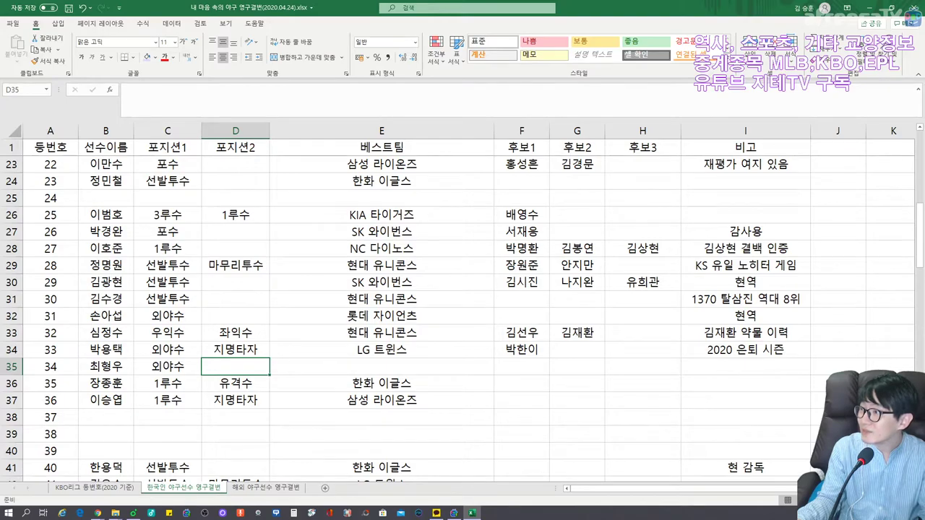
type("지명타자")
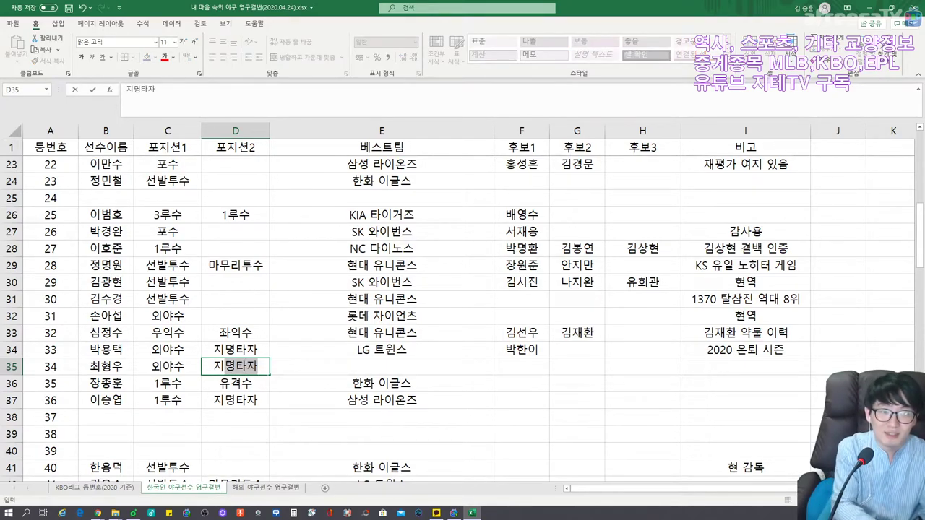
Enter KIA 타이거즈 as the 베스트팀 for uniform number 34 in 최형우's row
key("Tab")
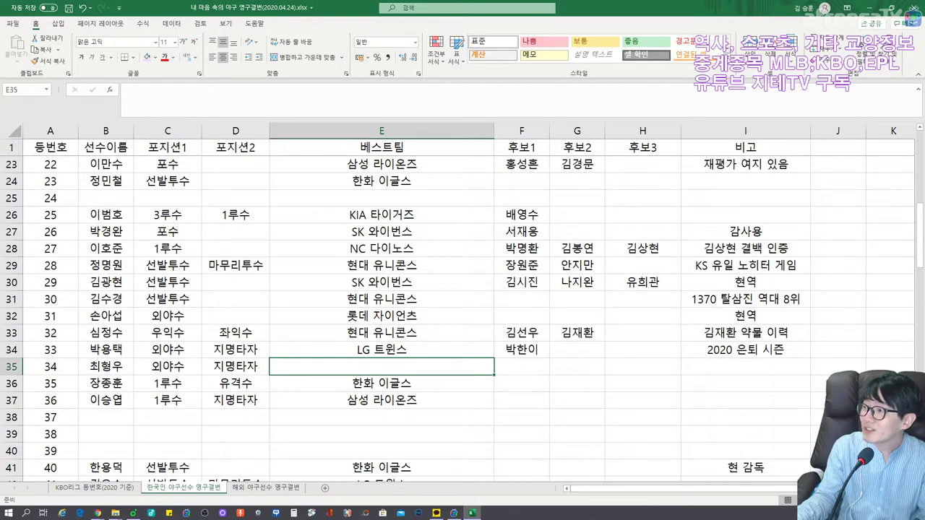
key("alt+Tab")
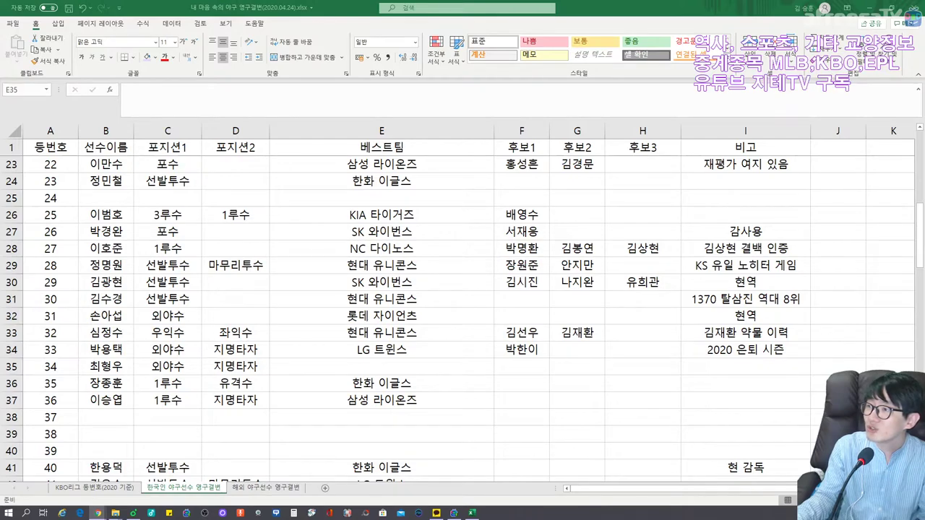
left_click(390, 370)
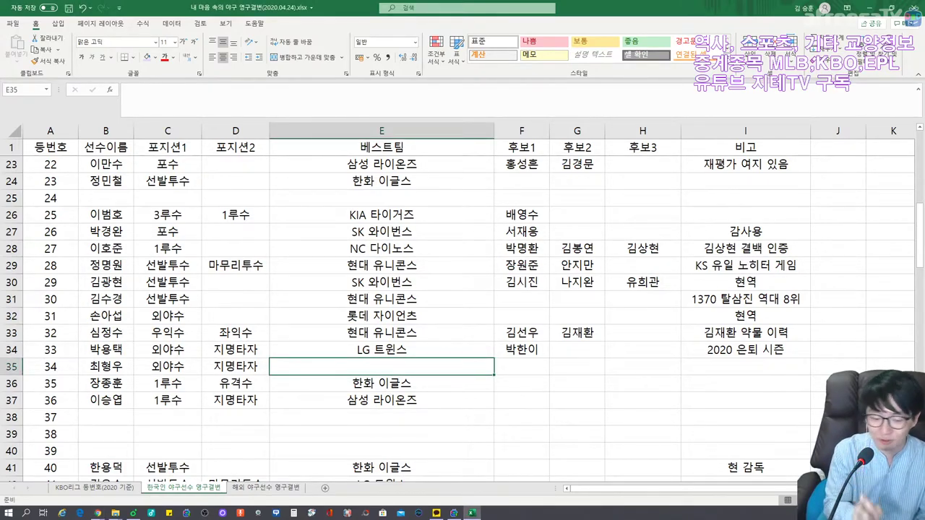
type("KIA")
key("BackSpace")
type("A 타이거즈")
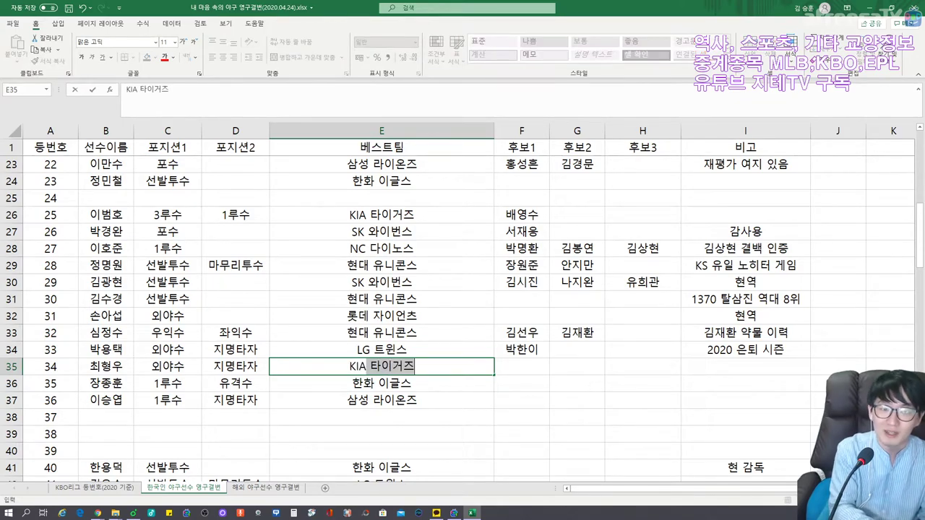
key("Tab")
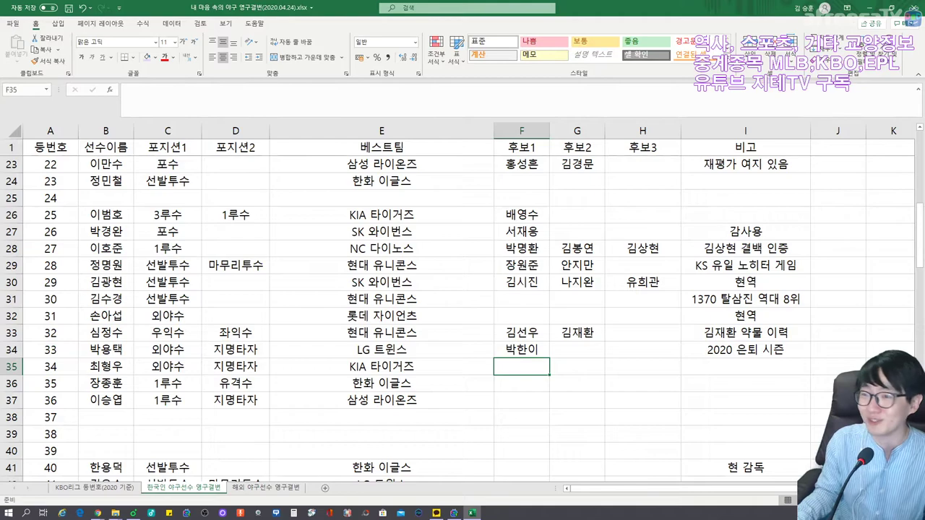
Add 장명부 as 후보1 for uniform number 34
key("Right")
key("Left")
key("Right")
key("Left")
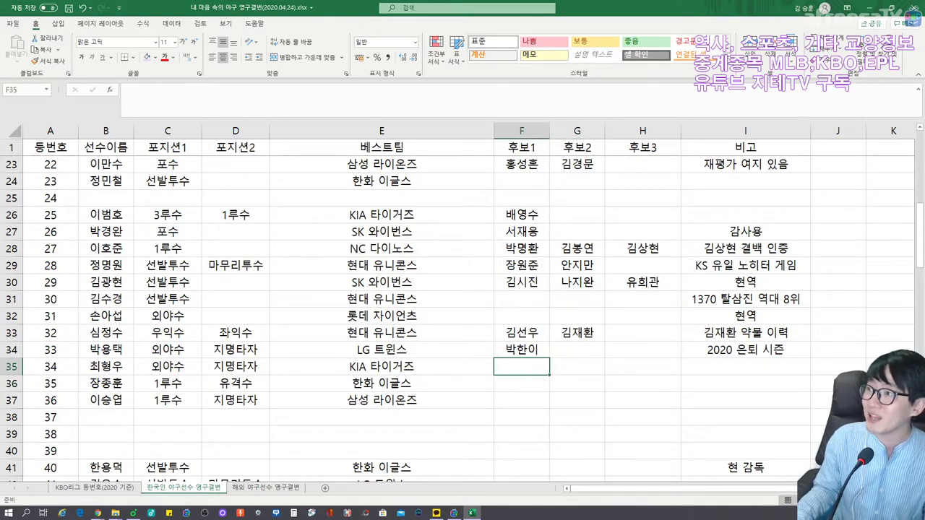
type("장명부")
Enter the remark "장명부 마약사범 추방" in the 비고 column for uniform number 34
left_click(717, 367)
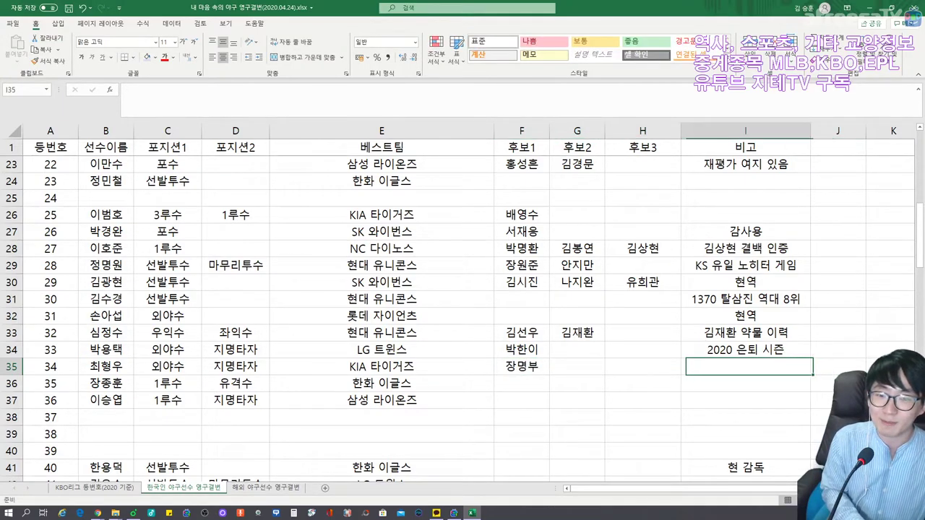
type("방명")
key("BackSpace")
key("BackSpace")
type("장명부 ")
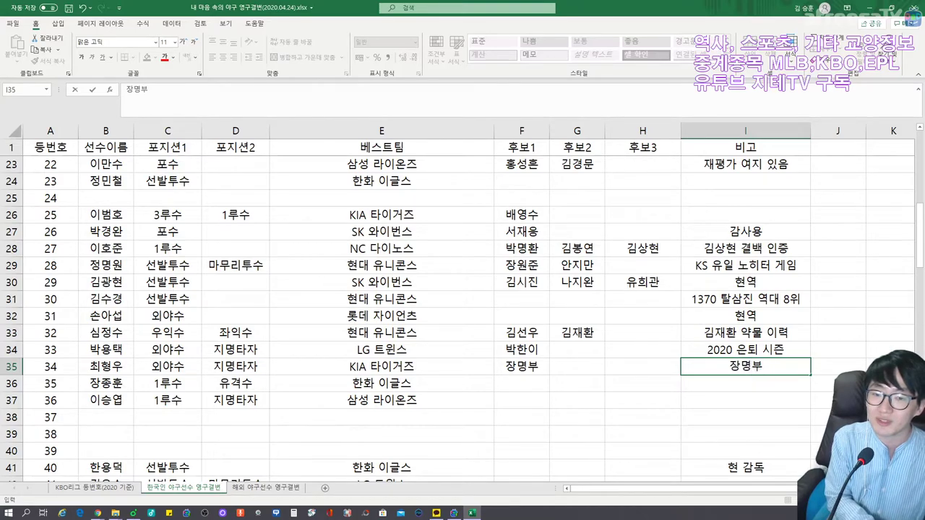
type("마약사범")
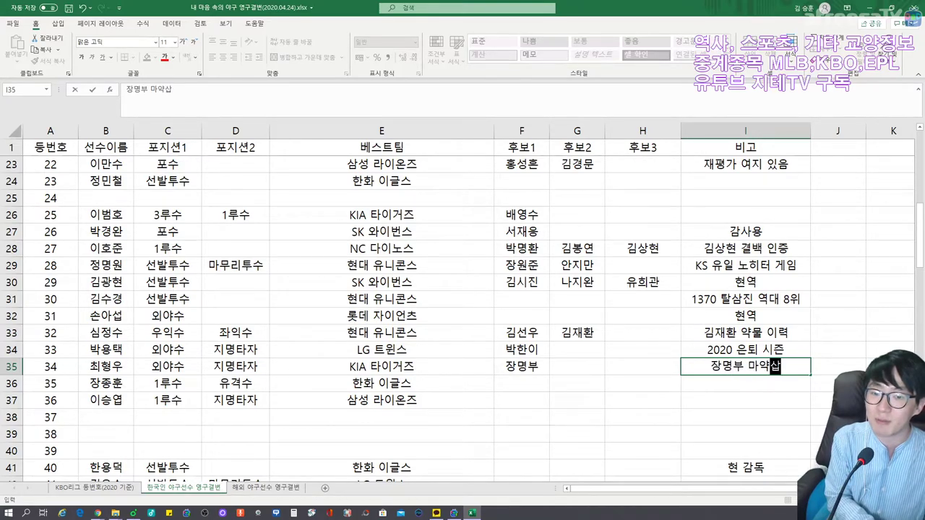
type(" 추방")
key("Return")
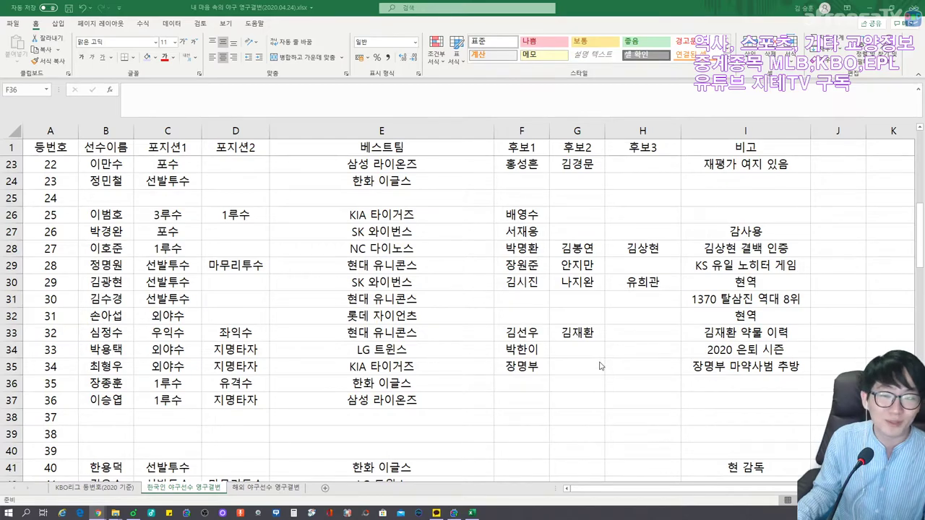
Add 이진영 as 후보1 for uniform number 35 in 장종훈's row
left_click(108, 370)
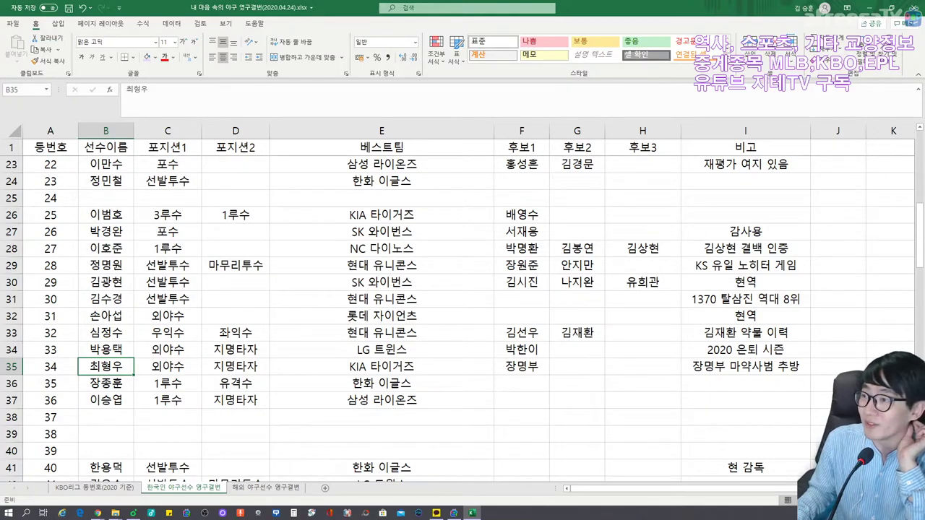
key("alt+Tab")
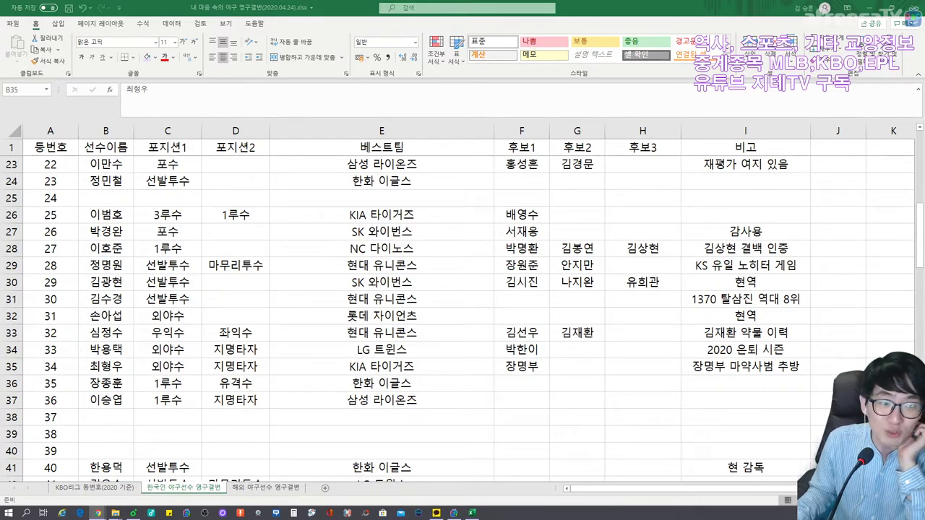
key("alt+Tab")
left_click(522, 383)
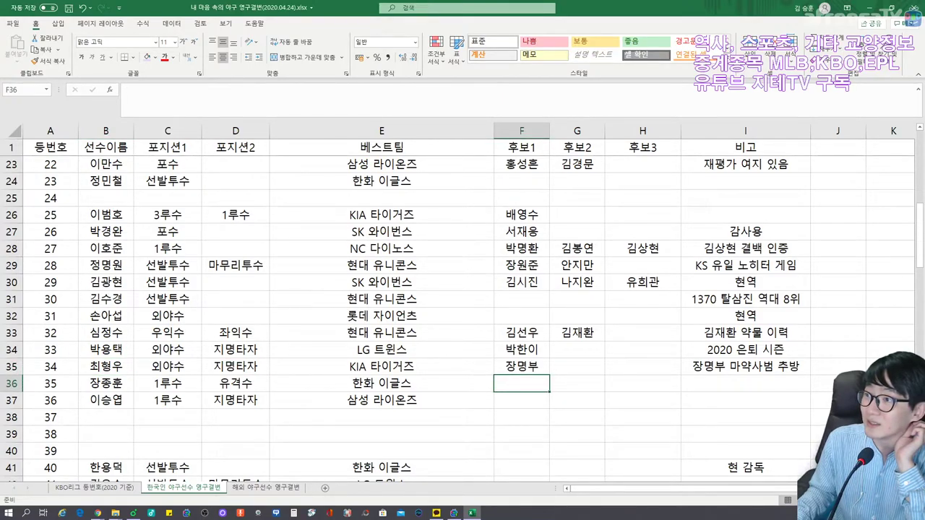
key("alt+Tab")
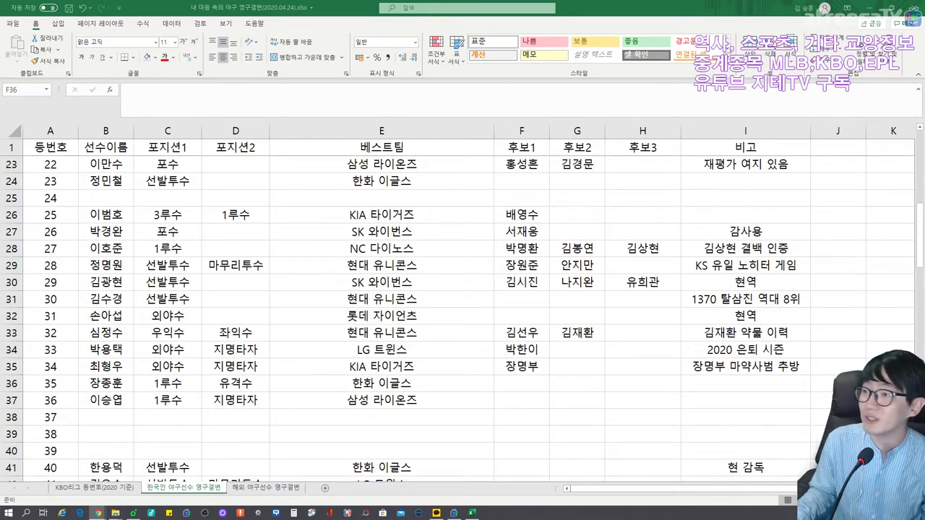
left_click(521, 384)
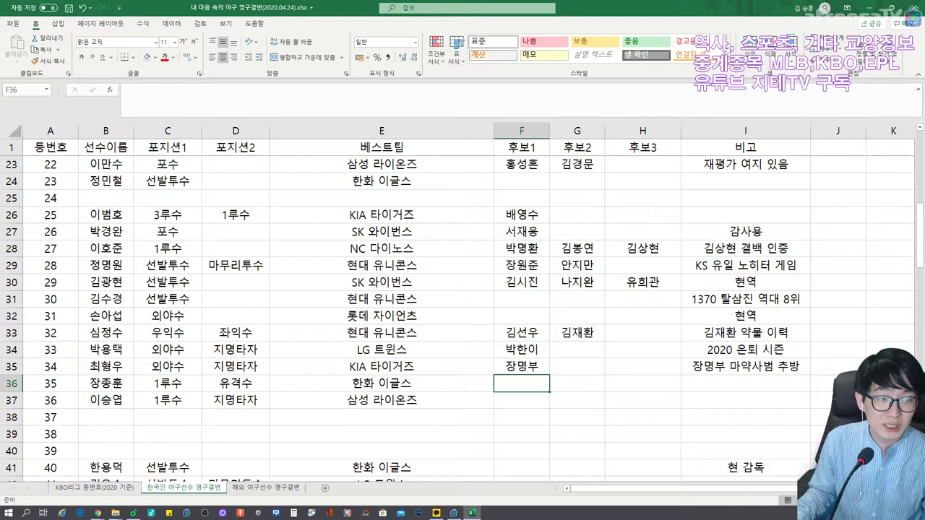
type("이진여ㅇ")
key("Tab")
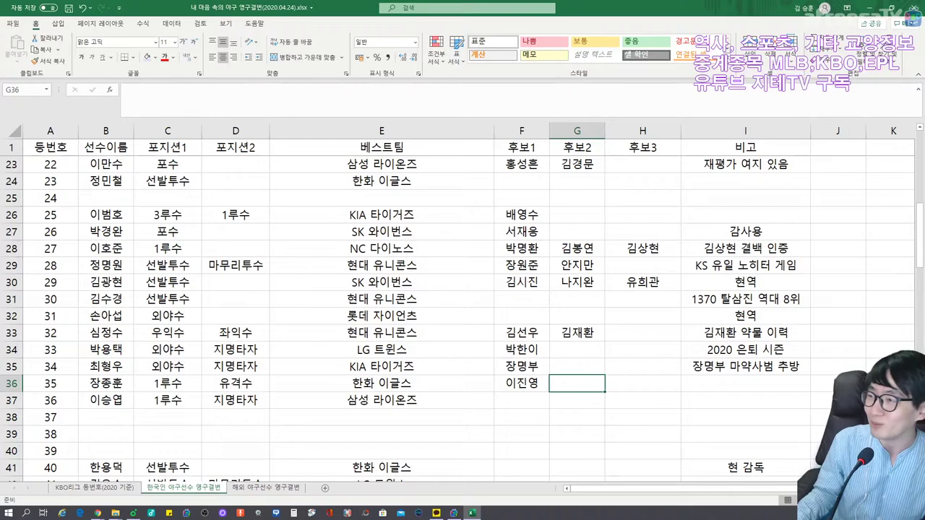
Add 박정권 as 후보1 for uniform number 36 in 이승엽's row
key("alt+Tab")
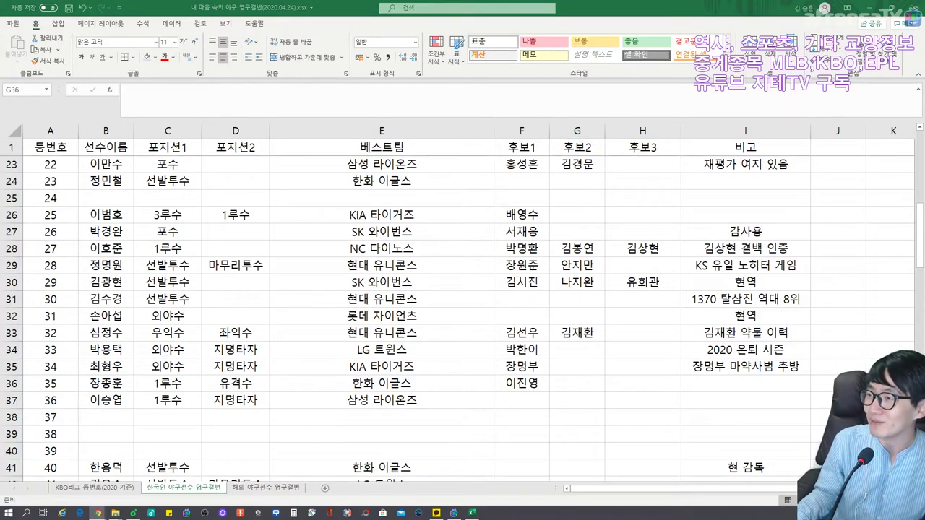
key("alt+Tab")
left_click(106, 401)
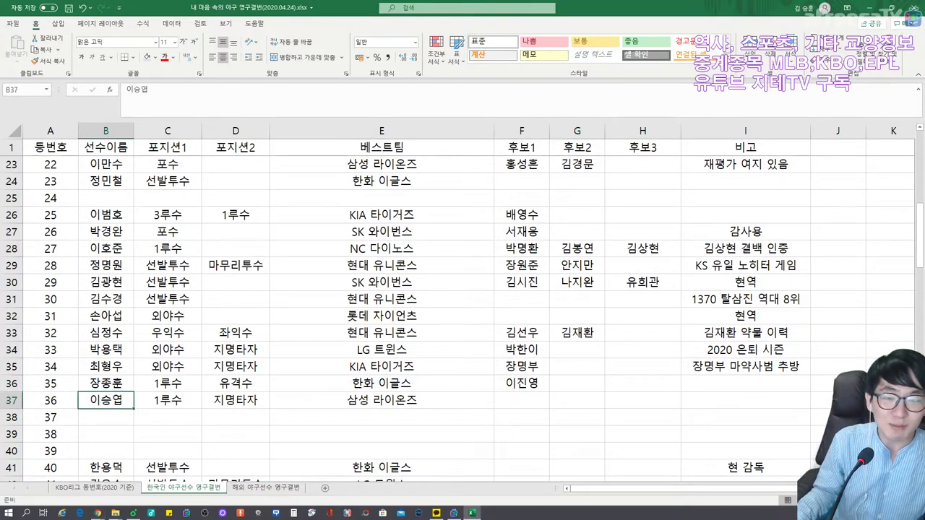
left_click(521, 400)
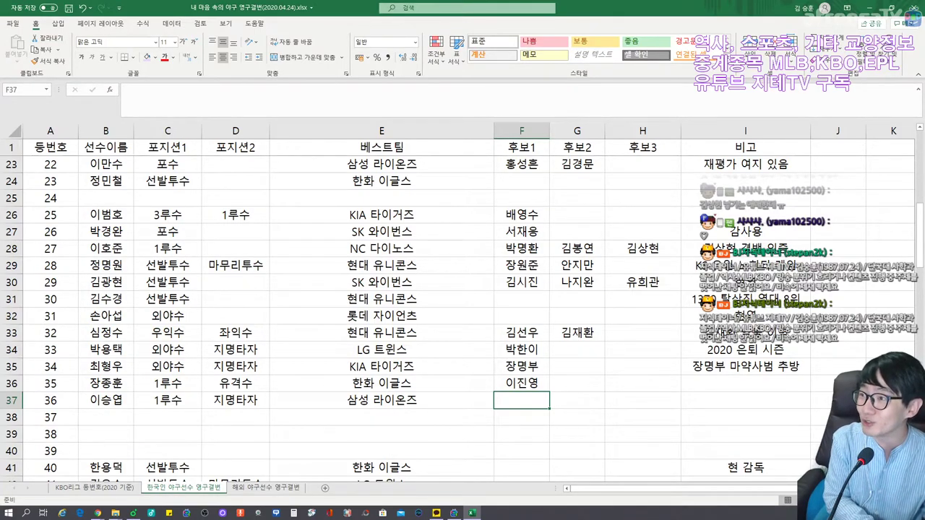
type("박정권")
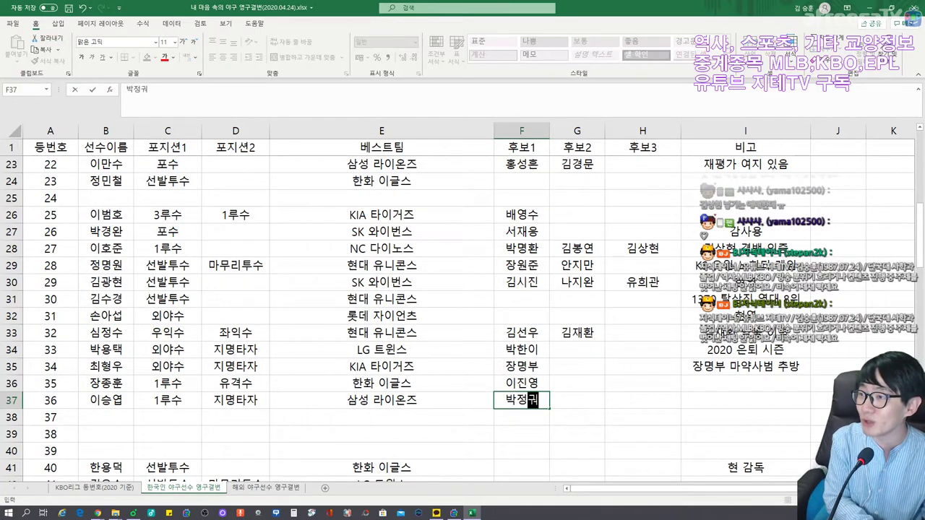
key("Tab")
key("Tab")
key("Tab")
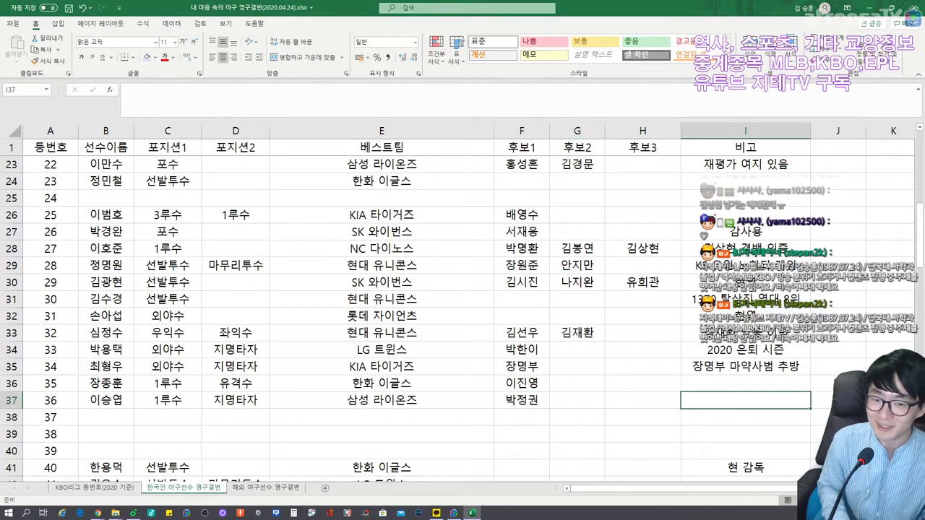
key("Return")
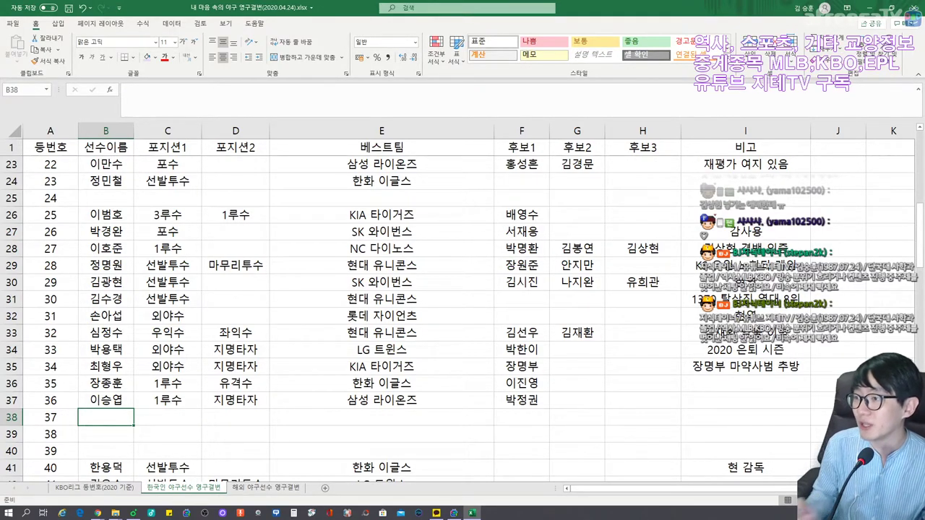
Enter 임창용 as the player for uniform number 37, with 마무리투수 as 포지션1 and 선발투수 as 포지션2
type("임창용")
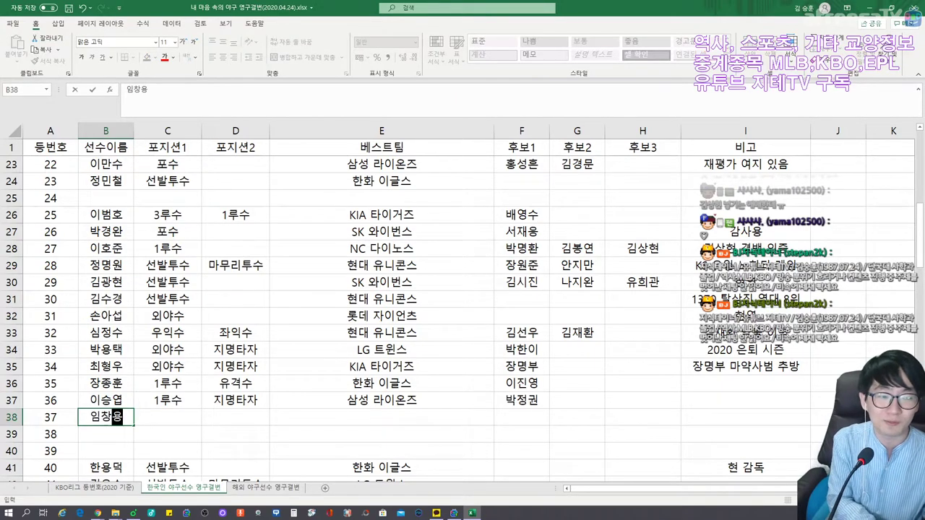
key("Tab")
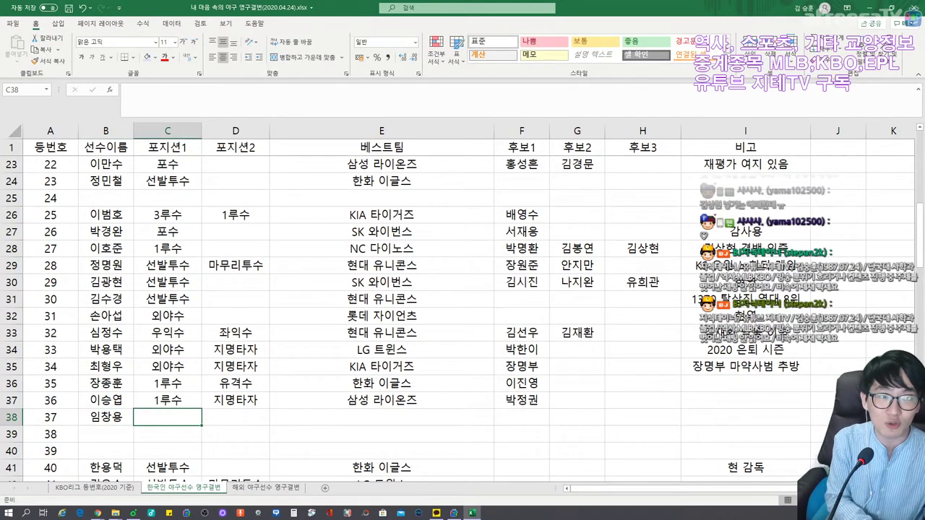
type("마무리툿")
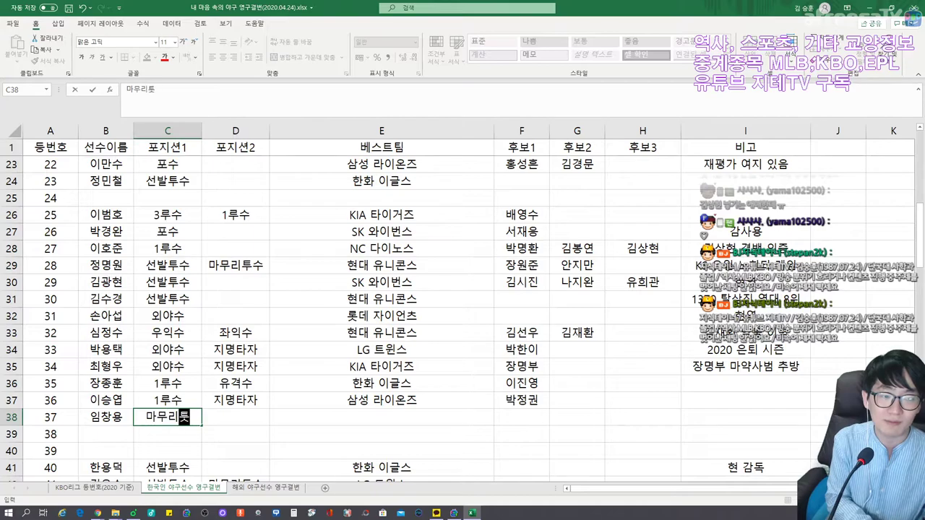
type("수")
key("Tab")
type("선발투수")
key("Tab")
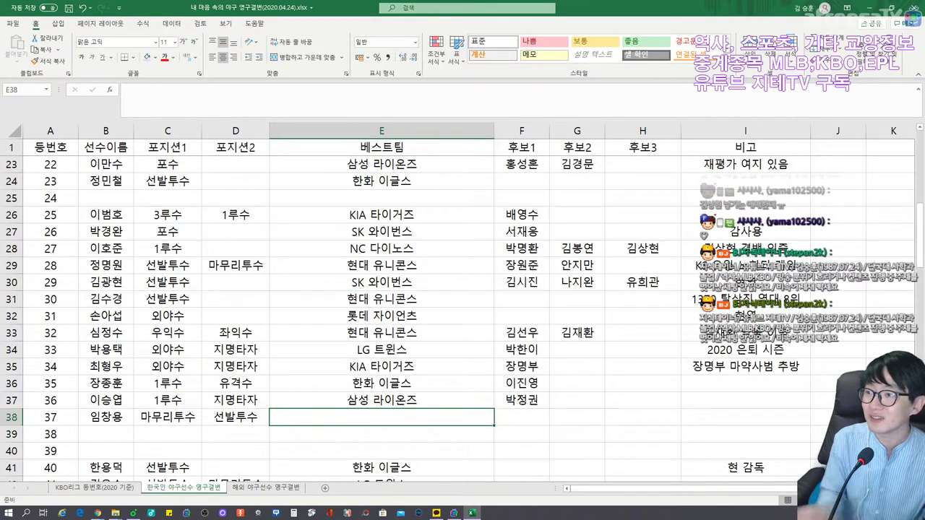
Enter 타이거즈 as the 베스트팀 for uniform number 37 in 임창용's row
key("alt+Tab")
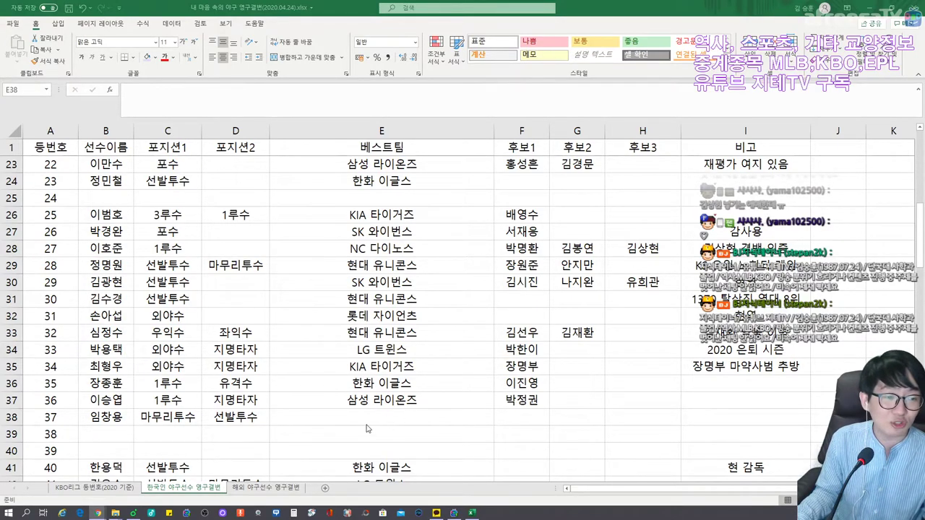
left_click(394, 419)
type("타이거즈")
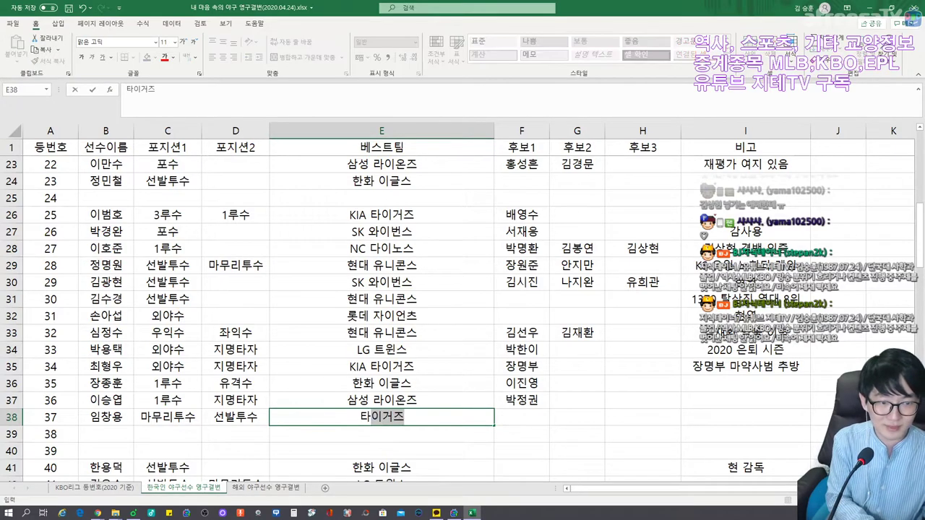
key("Tab")
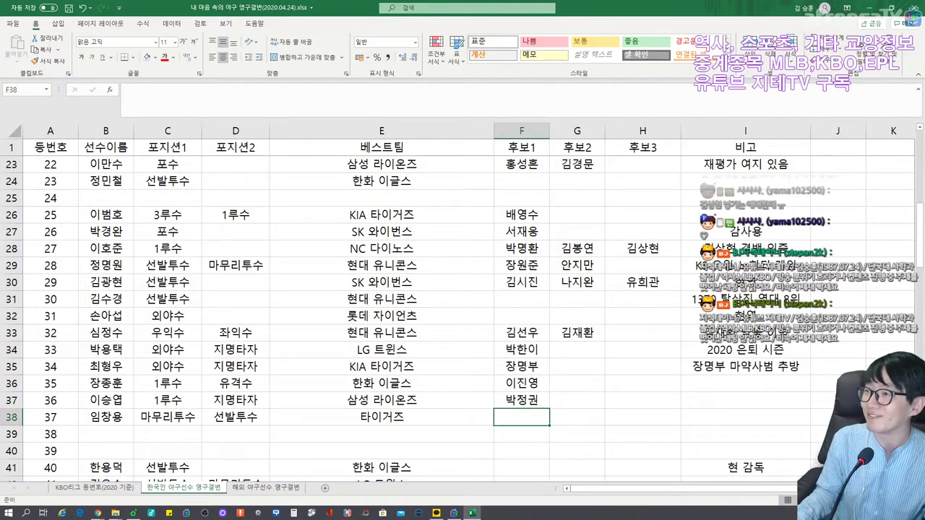
Enter 김성근 in the 선수이름 column for uniform number 38, with 감독 as 포지션1 and 포지션2 left empty
left_click(106, 433)
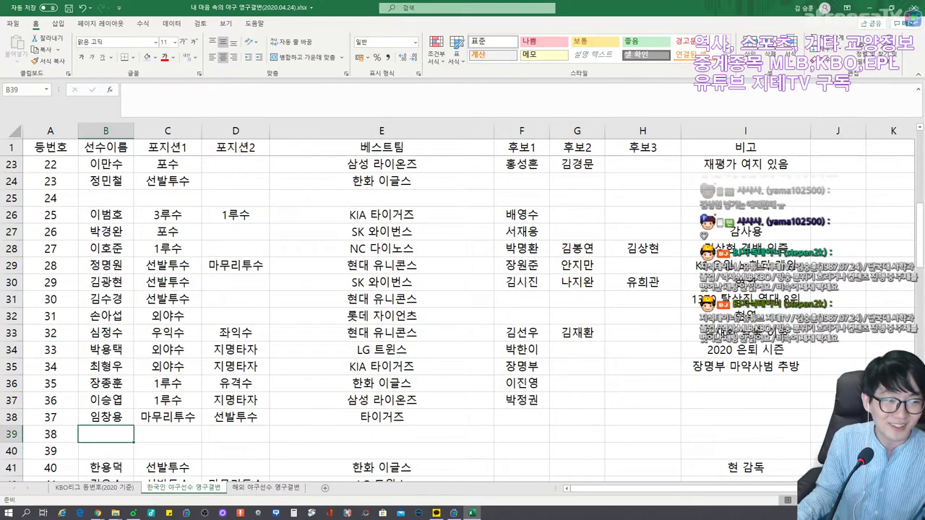
scroll(463, 311, "down", 1)
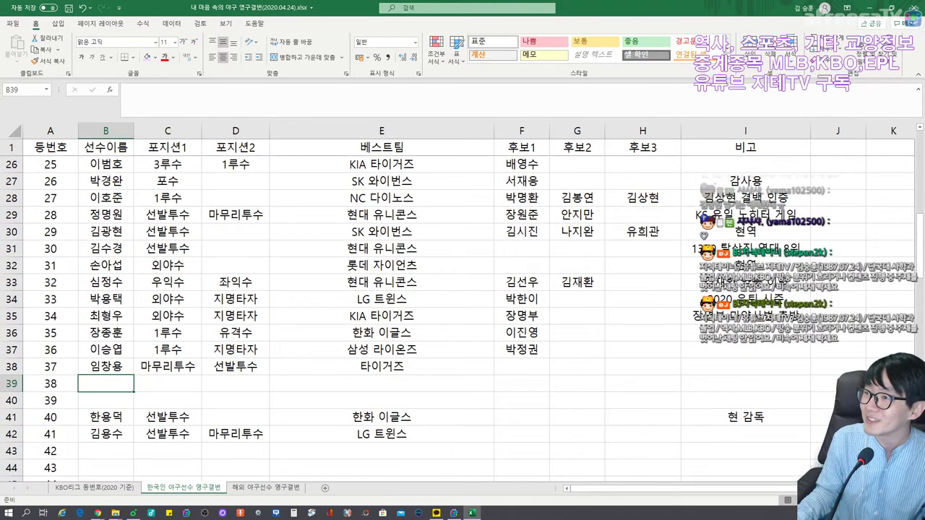
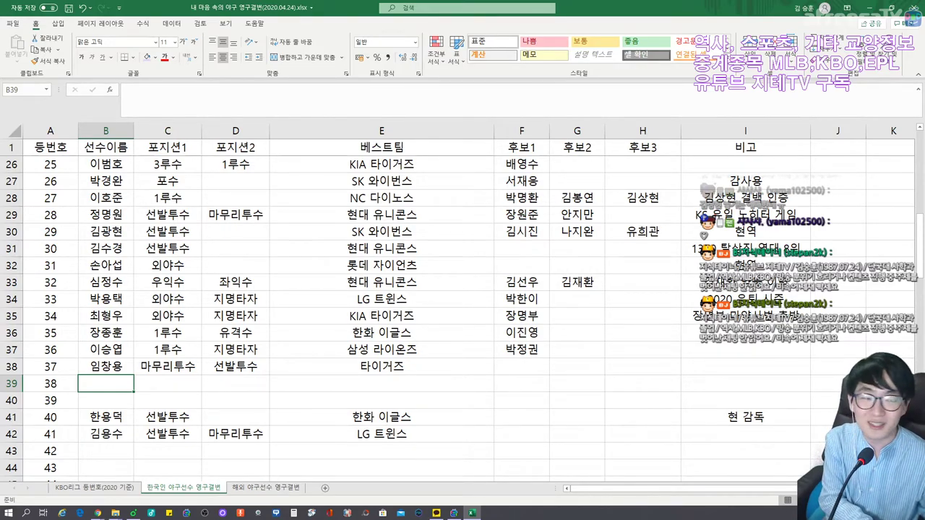
type("김성근")
key("Tab")
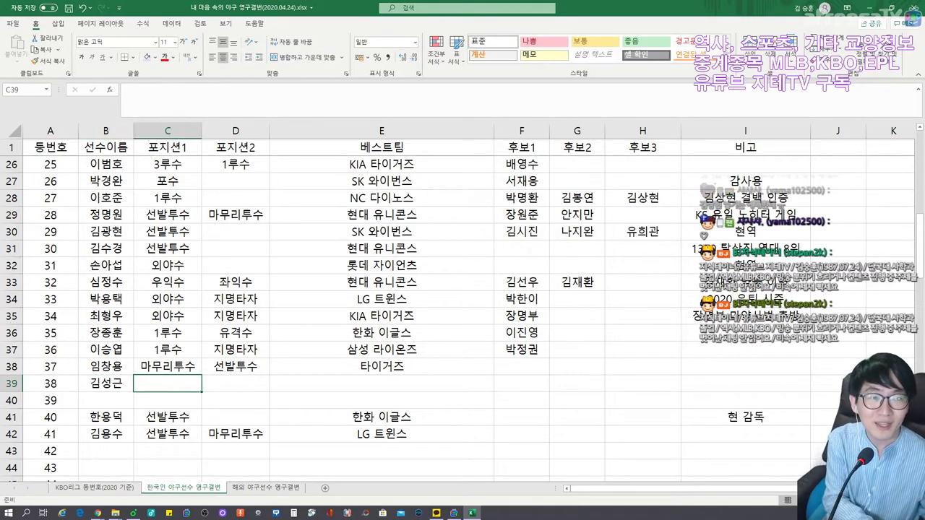
type("감독")
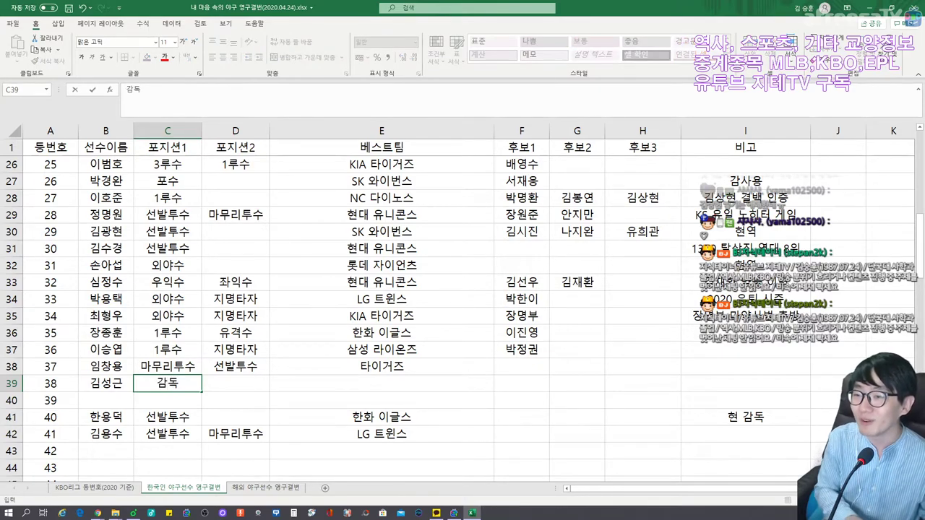
key("Tab")
key("Tab")
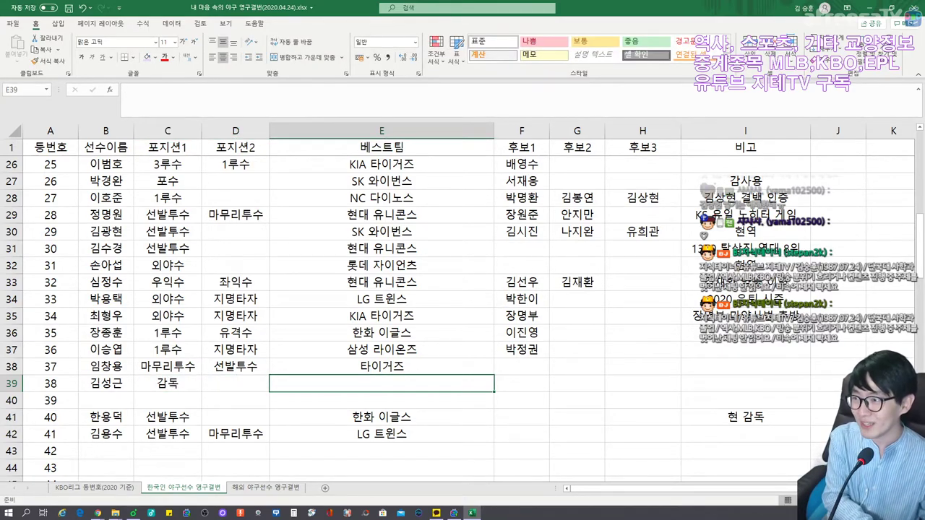
Enter SK 와이번스 as the 베스트팀 and 노경은 as 후보1 for uniform number 38 in 김성근's row
type("SK")
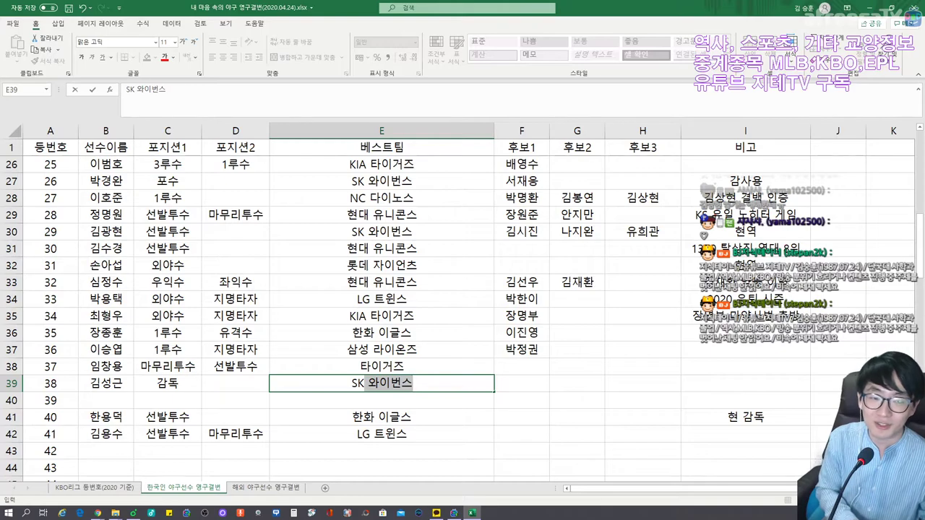
key("Tab")
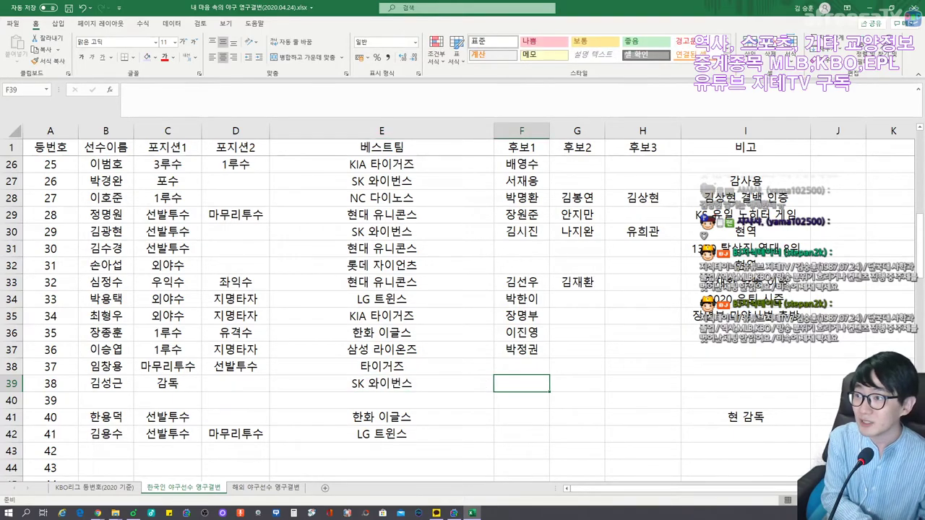
type("노경은")
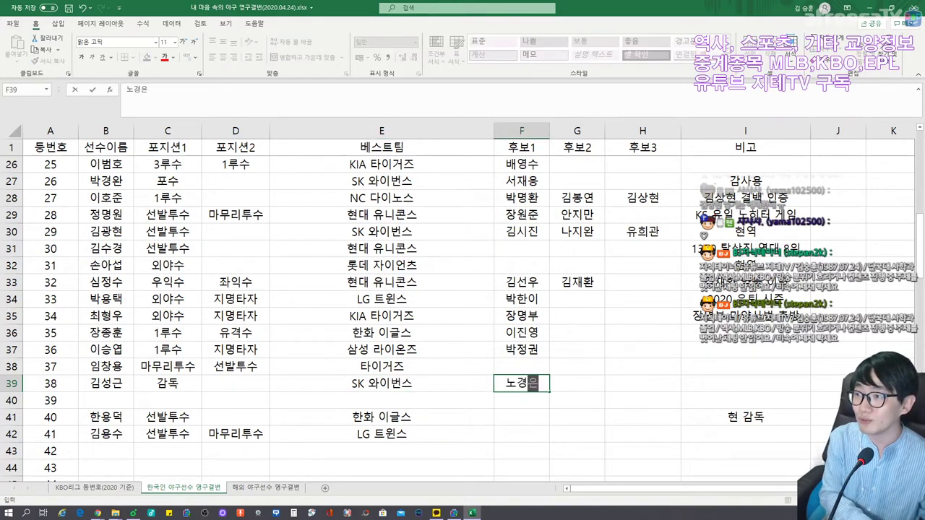
key("Tab")
Enter the remark 딱히 선수 없음 in the 비고 column for uniform number 38
key("Tab")
key("Tab")
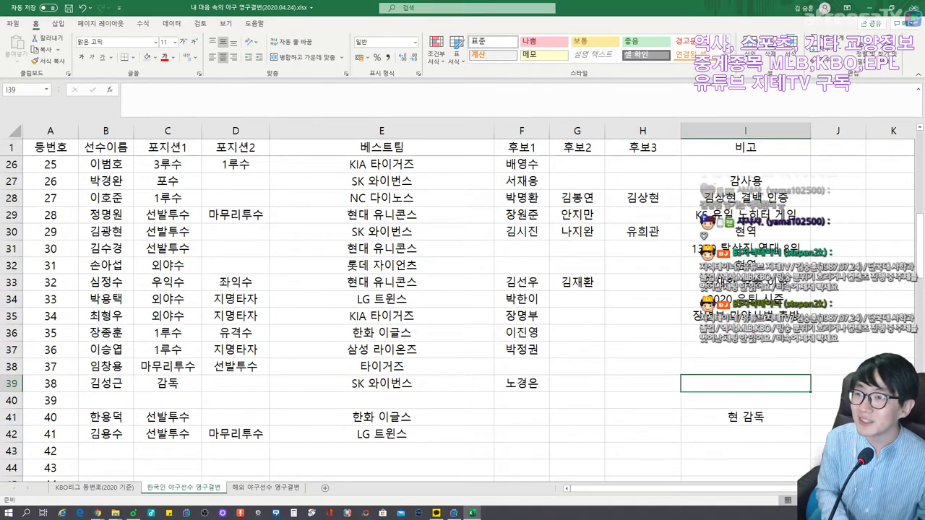
type("딱히 선수 없음")
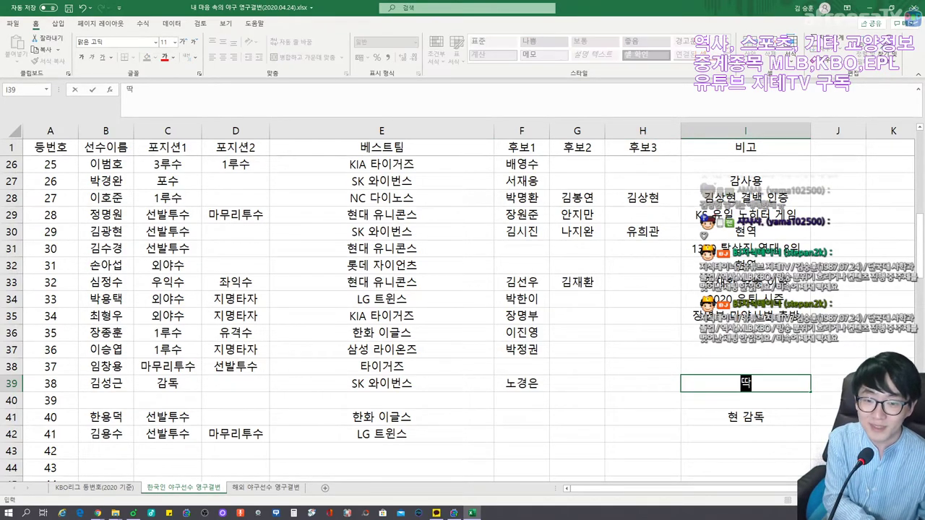
key("Return")
Enter 김응룡 as the 선수이름 for uniform number 39, with 감독 as 포지션1 and 포지션2 left empty
key("Left")
key("Left")
key("Left")
key("Left")
key("Left")
key("Left")
key("Left")
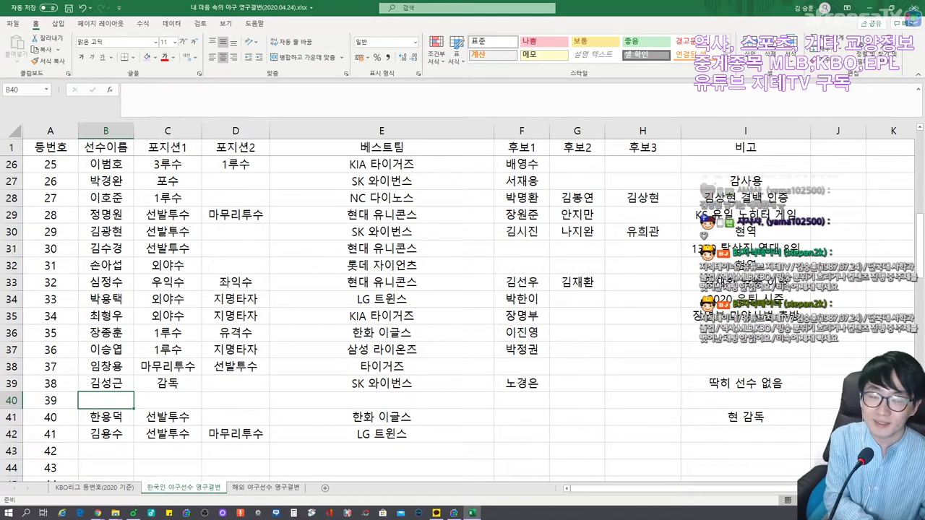
type("김용룡")
key("Tab")
type("감독")
key("Tab")
key("Tab")
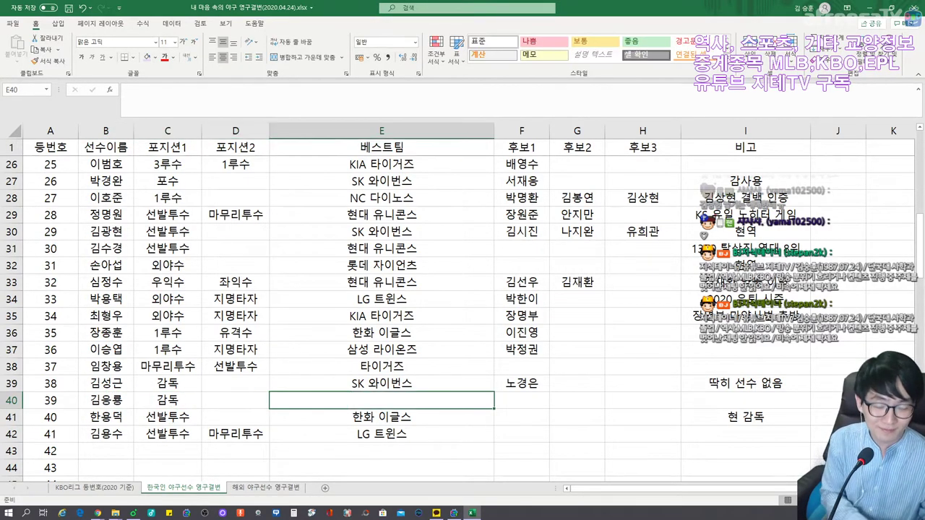
Enter 타이거즈 as the 베스트팀 for uniform number 39 in 김응룡's row
type("타이거즈")
key("Tab")
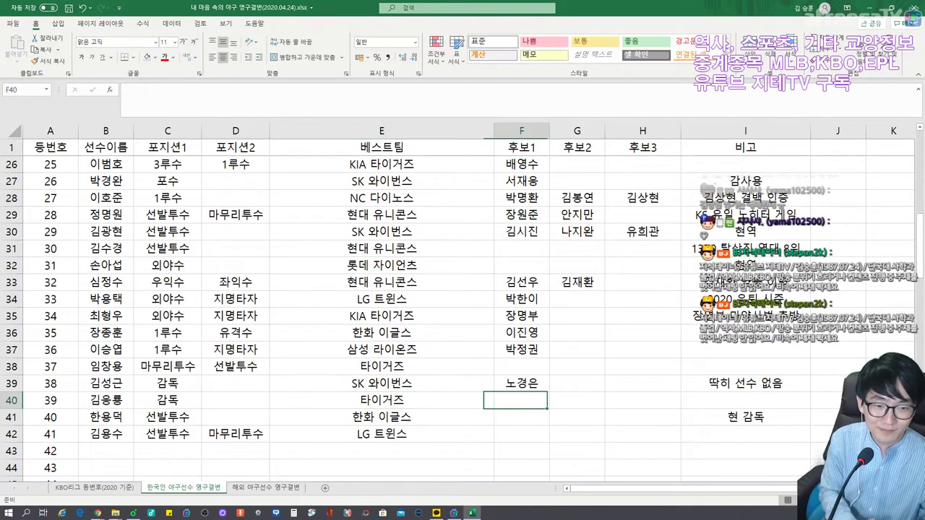
left_click(381, 399)
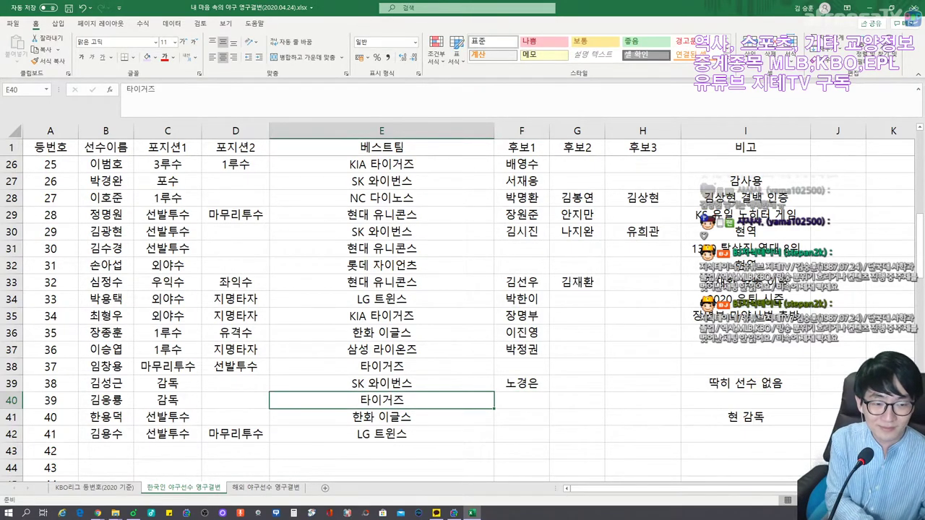
left_click(521, 399)
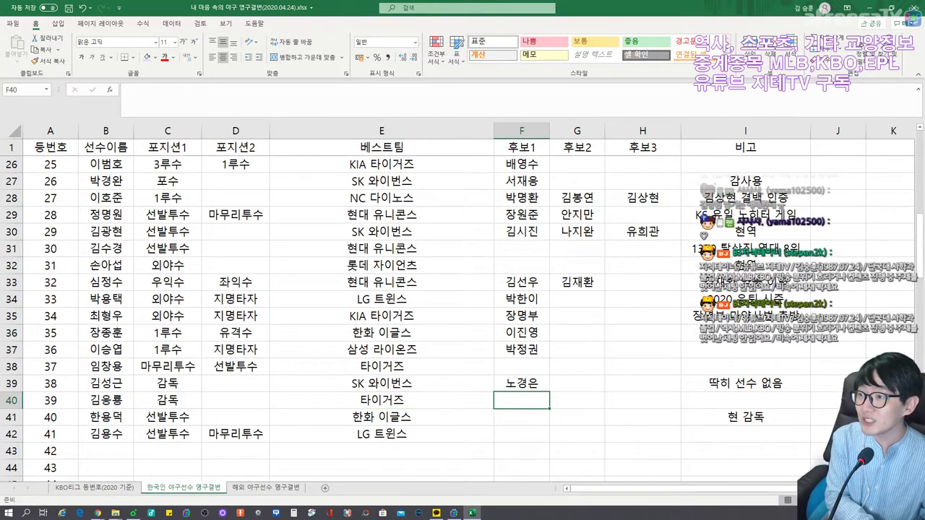
Add 유동훈 as 후보1 and 이종욱 as 후보2 for uniform number 39, leaving 후보3 empty
type("유동훈")
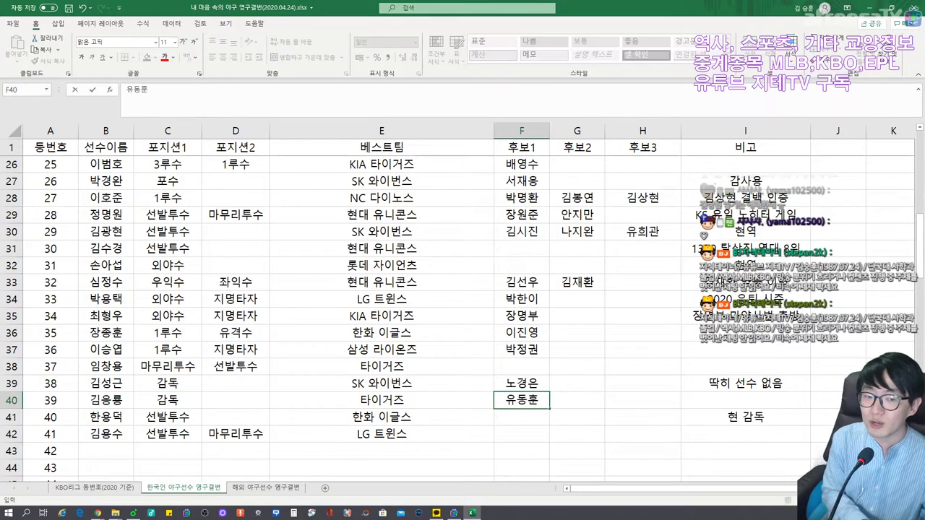
key("Tab")
type("이종욱")
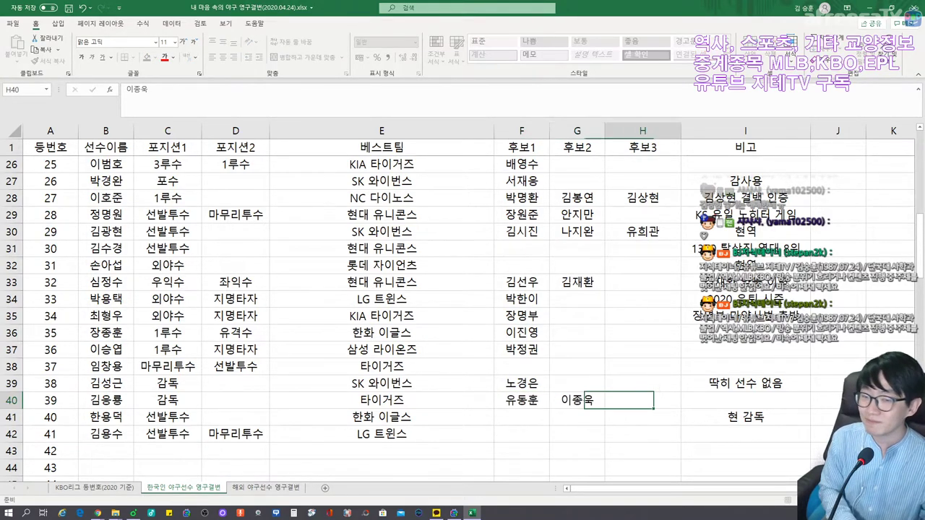
key("Tab")
key("Tab")
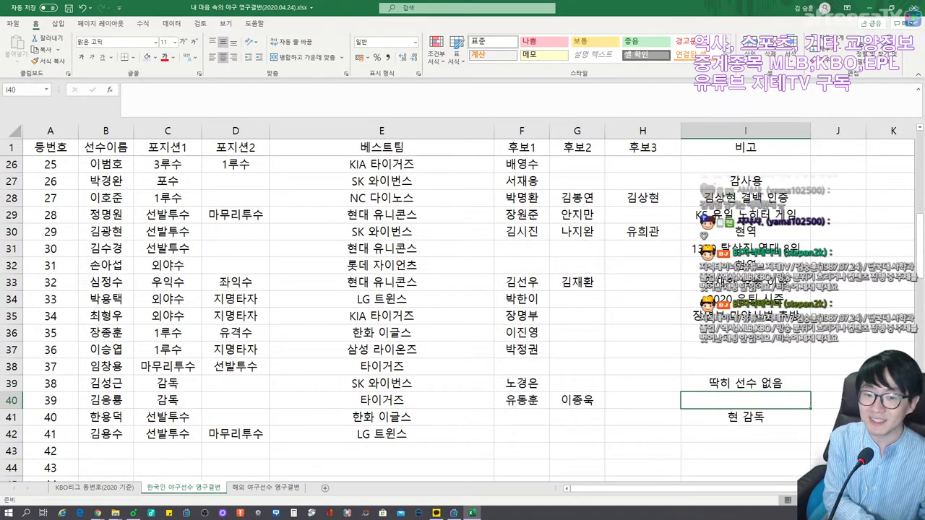
type("레전드")
key("BackSpace")
key("BackSpace")
key("BackSpace")
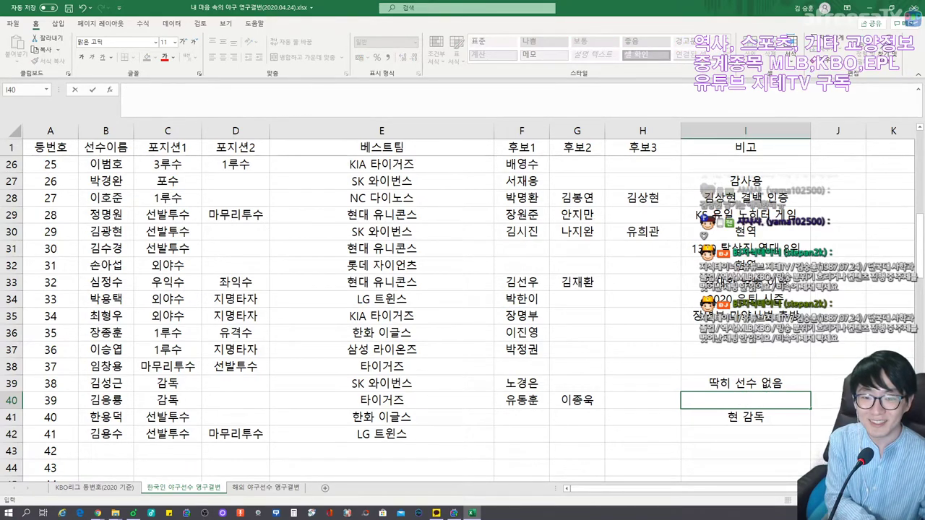
key("Escape")
Replace the 비고 remark for uniform number 38 with 감독 업적은 인정
key("Up")
key("Delete")
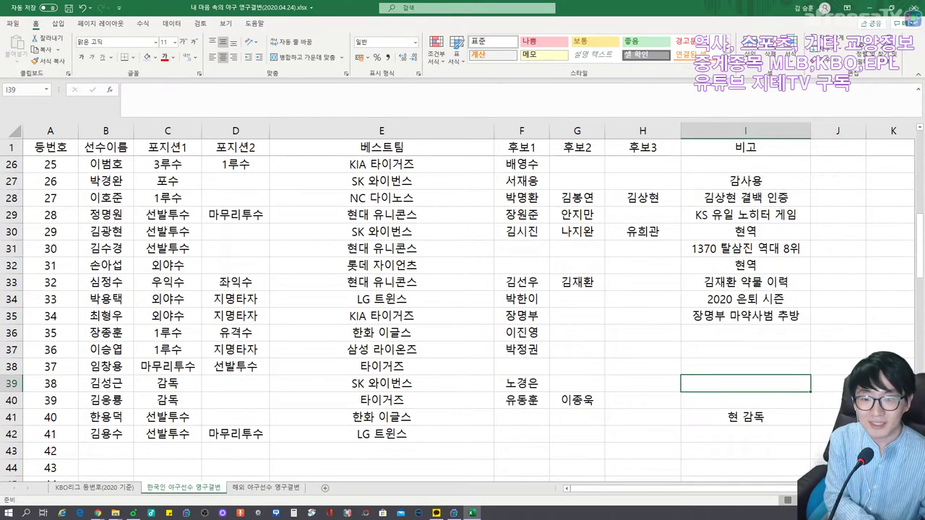
type("감독 업적은 인정")
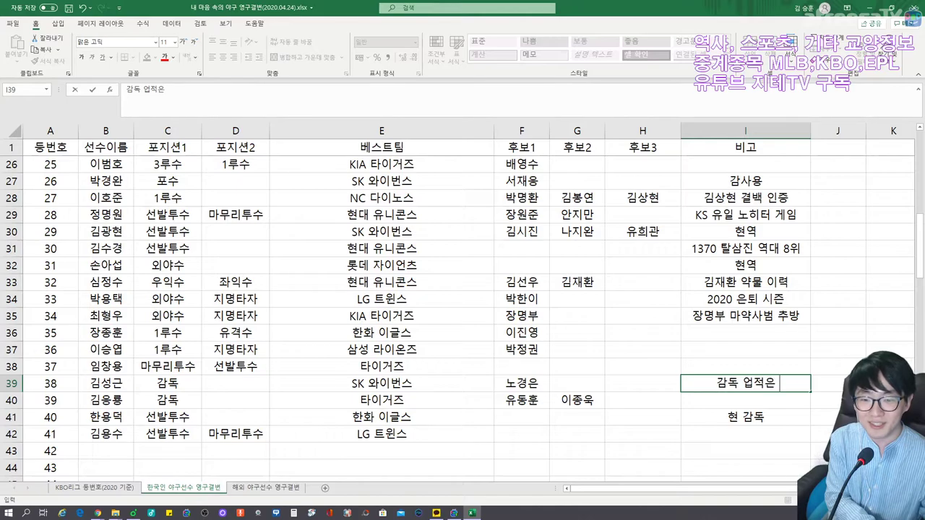
key("Tab")
key("Return")
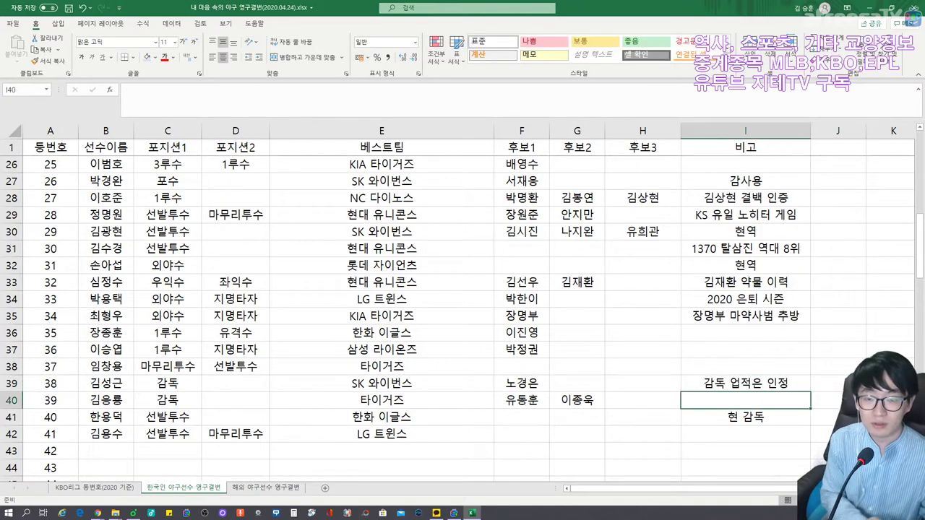
Enter 야구소프트볼협회장 as the 비고 remark for uniform number 39 in 김응룡's row
type("야구소")
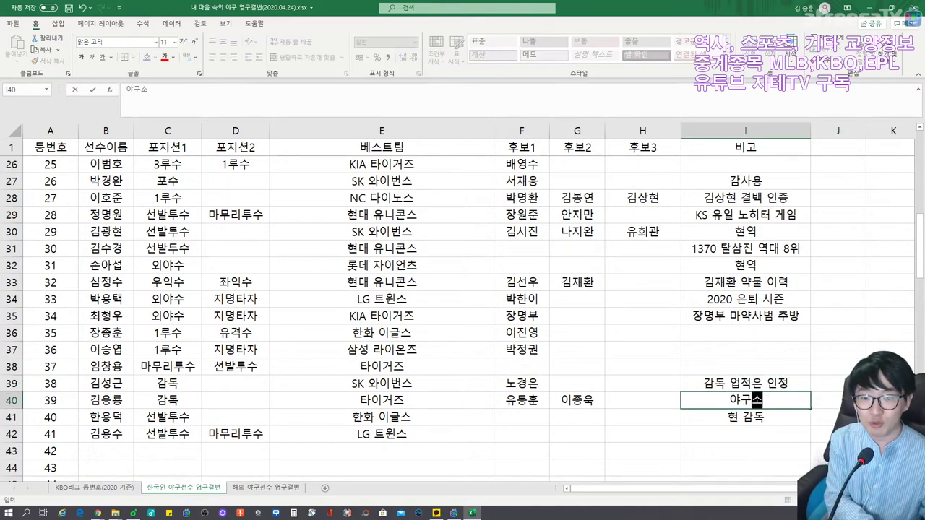
type("프트볼협회장")
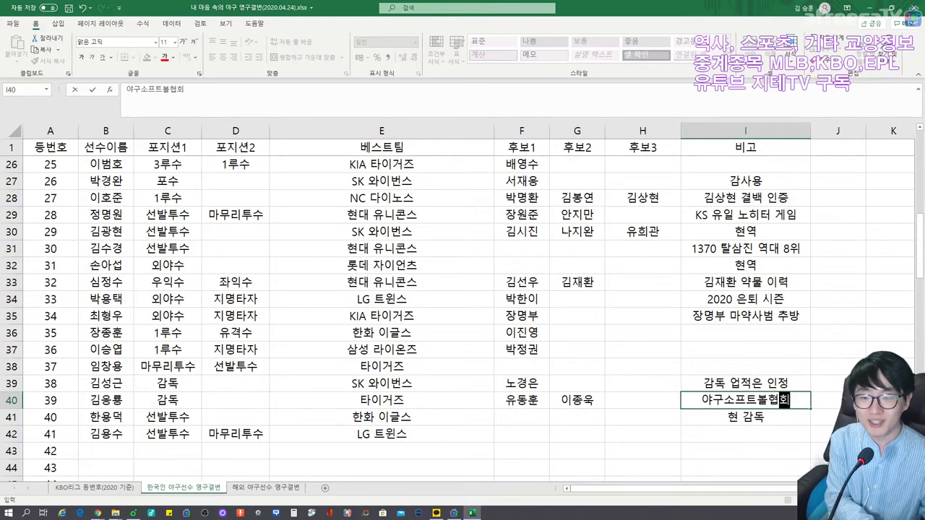
key("ctrl+Return")
key("Left")
key("Left")
key("Left")
key("Left")
key("Left")
key("Left")
key("Left")
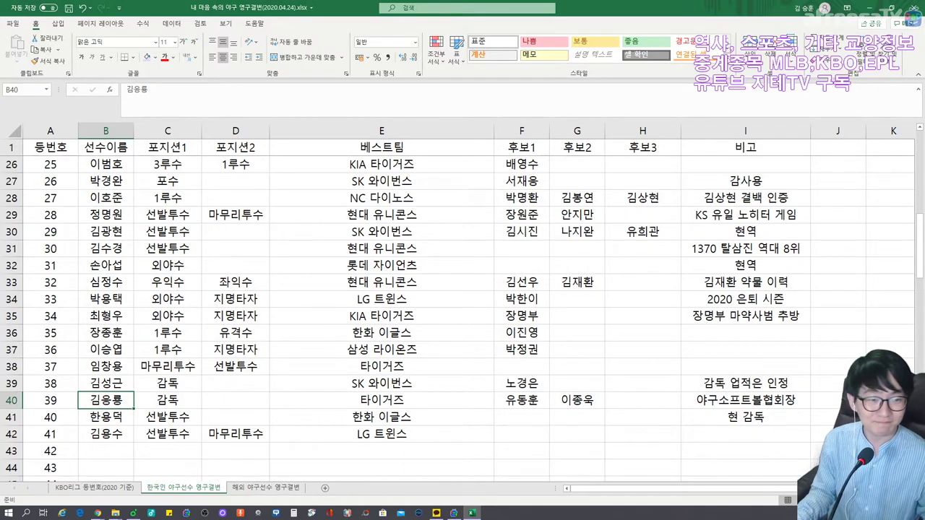
scroll(458, 319, "down", 1)
left_click(382, 349)
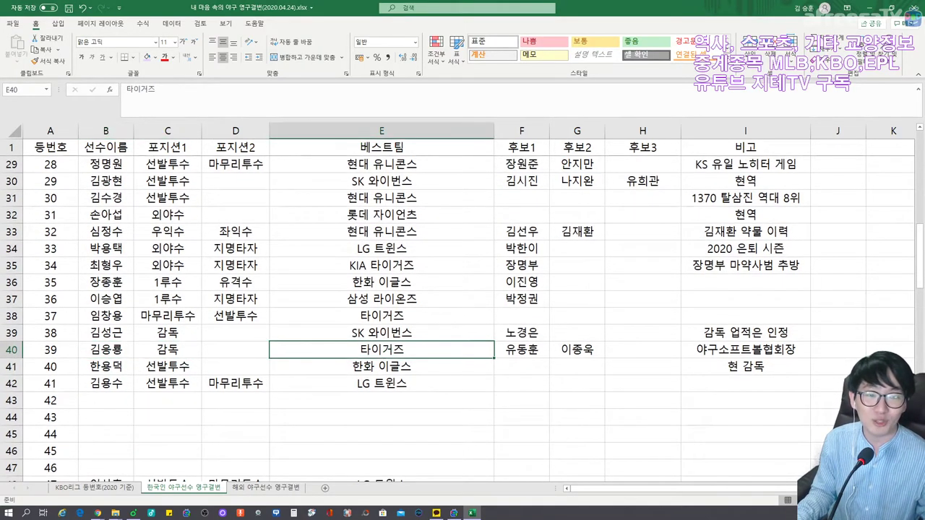
left_click(105, 349)
left_click(106, 401)
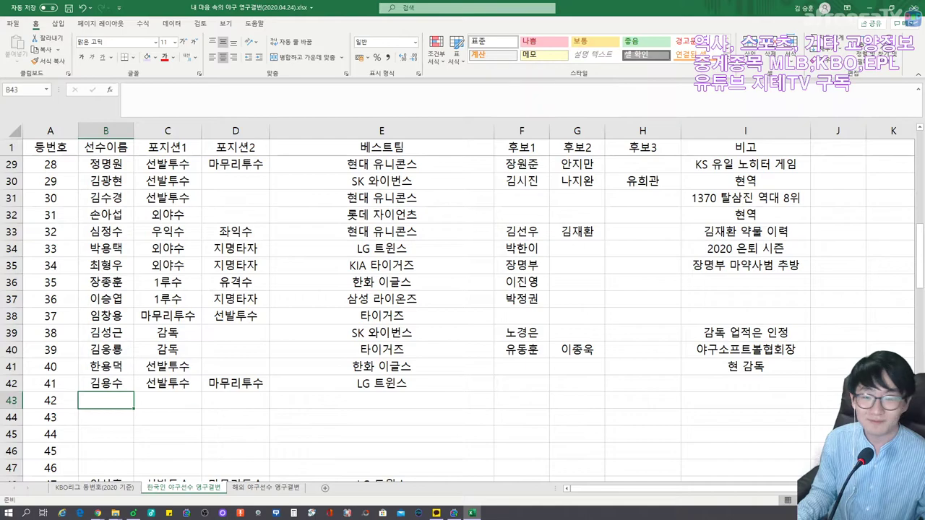
key("alt+Tab")
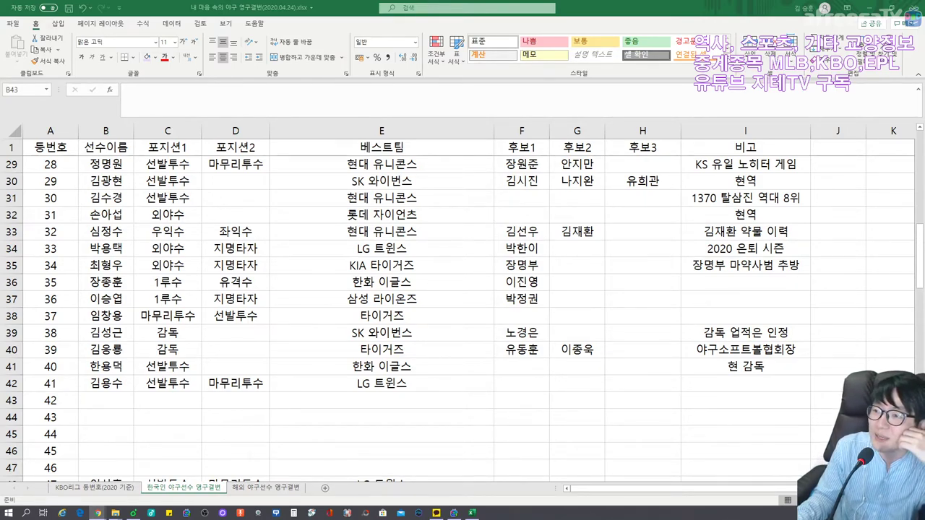
key("alt+Tab")
left_click(236, 383)
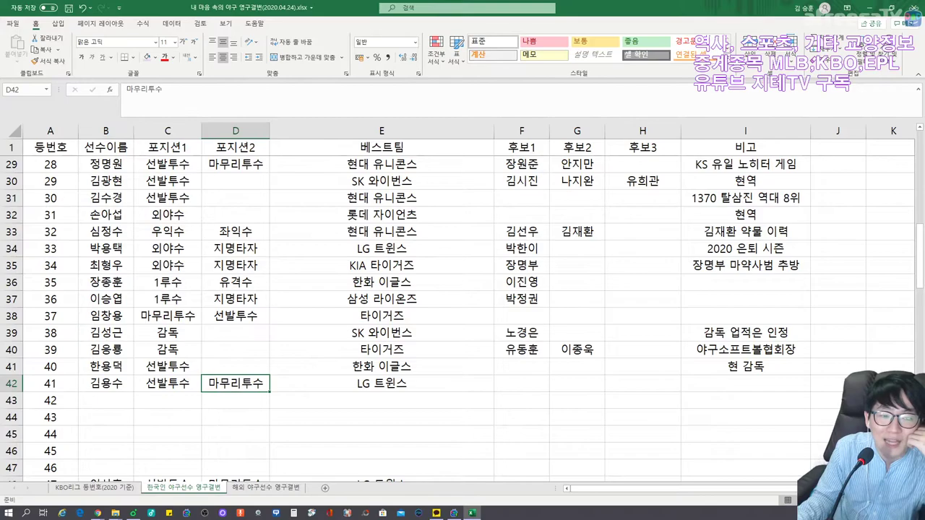
Add 더스틴 니퍼트 as 후보1 for uniform number 40 and widen the 후보1 column to fit the name
left_click(521, 366)
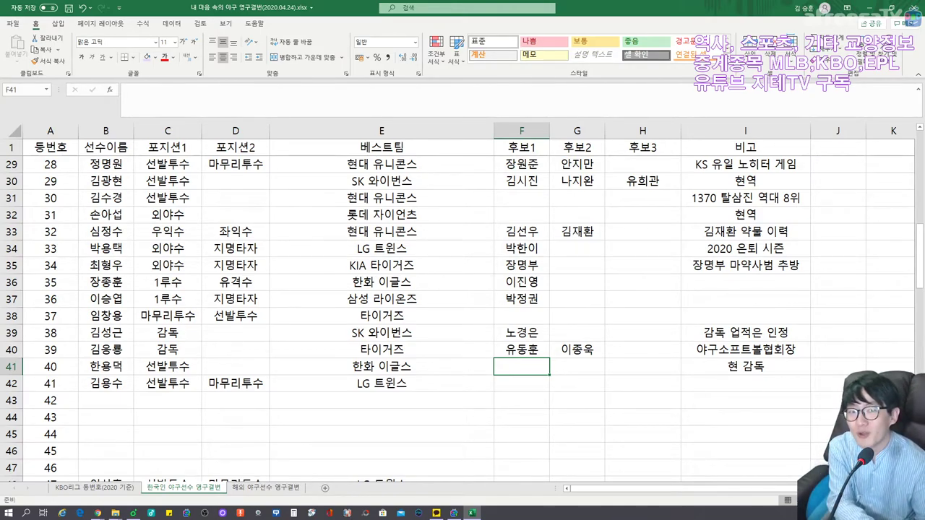
type("더스틴 니퍼트")
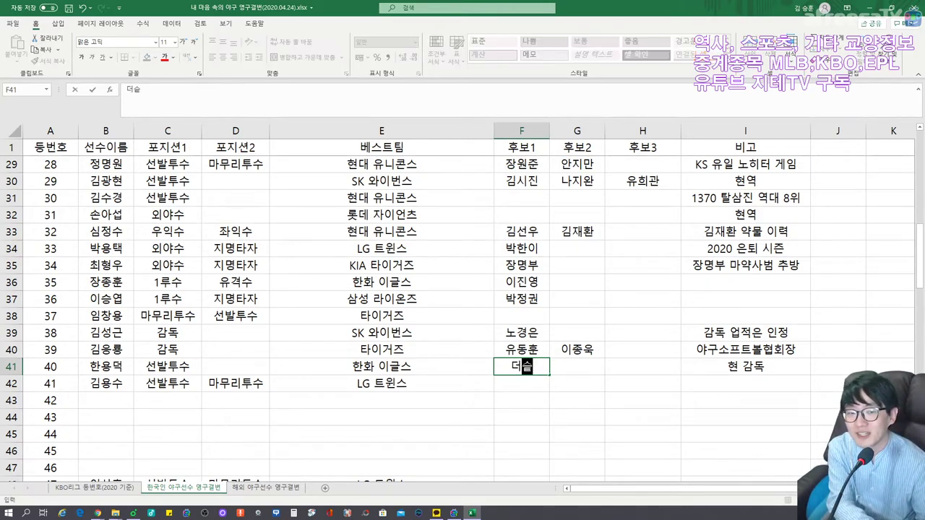
key("ctrl+Return")
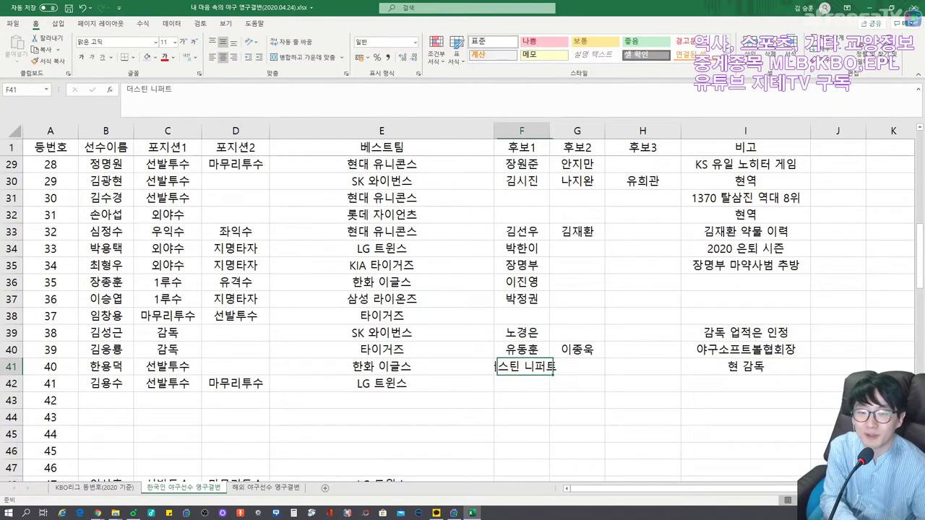
double_click(549, 130)
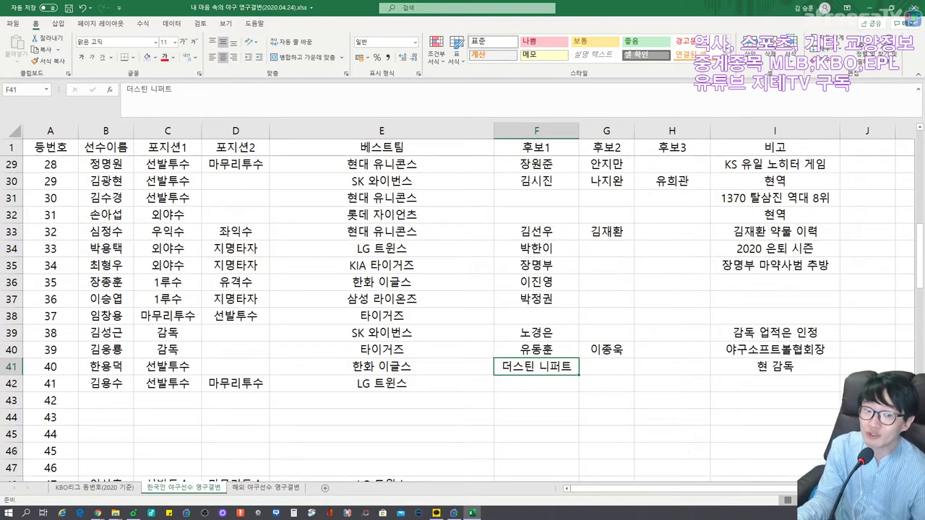
key("Down")
key("Down")
key("Left")
key("Left")
key("Left")
key("Left")
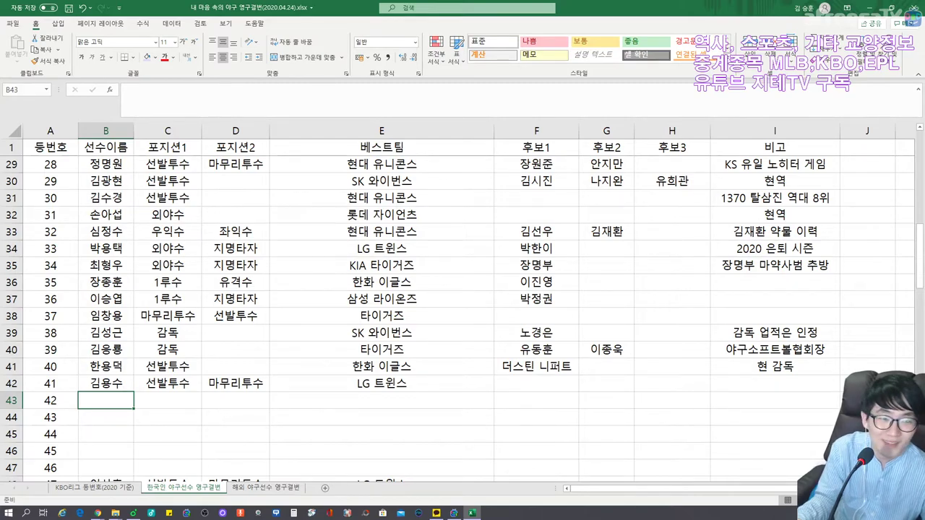
scroll(462, 311, "down", 2)
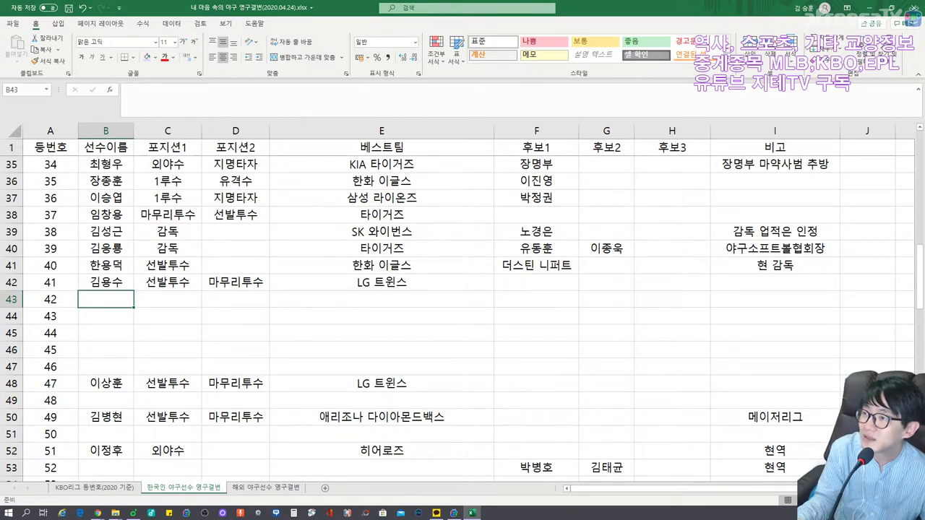
key("alt+Tab")
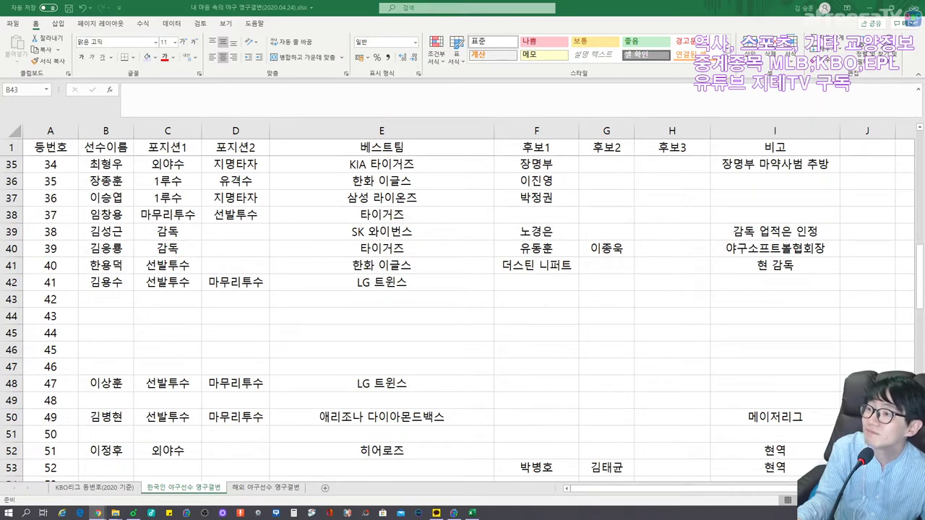
left_click(120, 302)
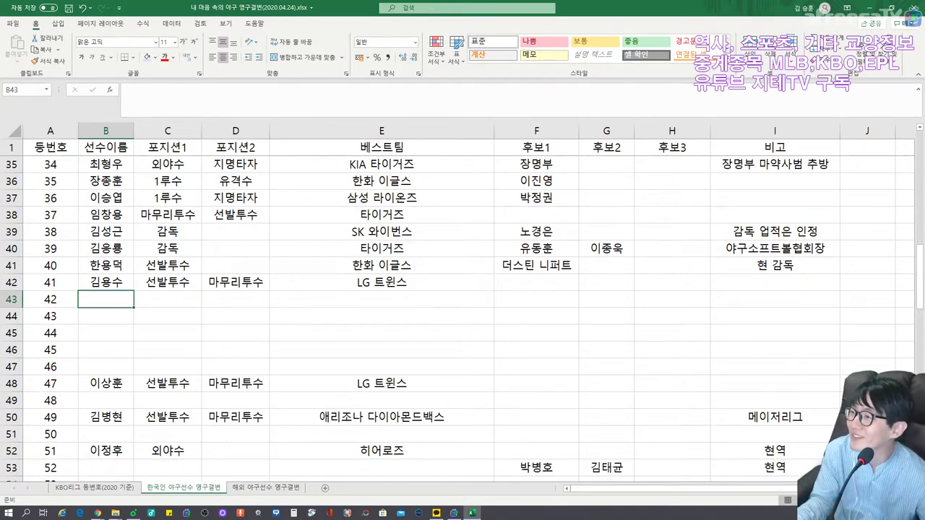
key("alt+Tab")
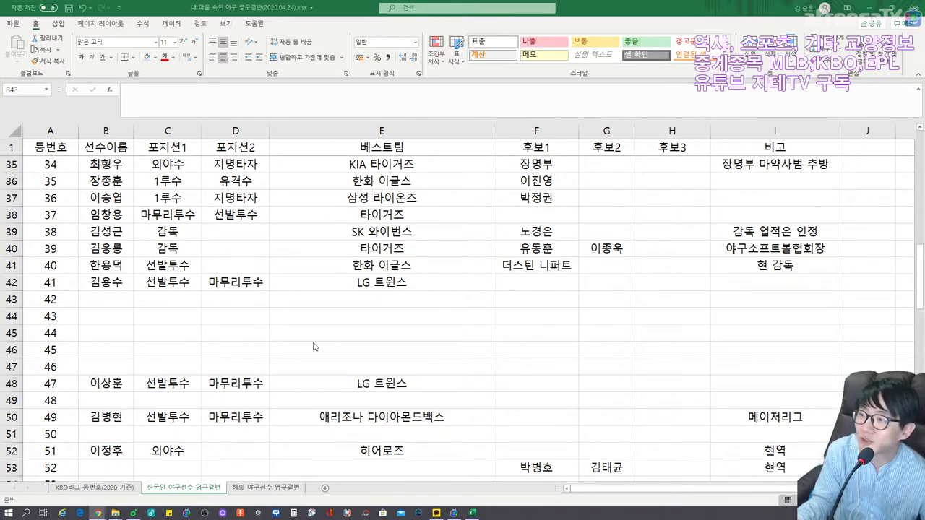
Fill in uniform number 42 with 김태군 as the player, 포수 as 포지션1 and NC 다이노스 as 베스트팀
left_click(117, 304)
type("김태균")
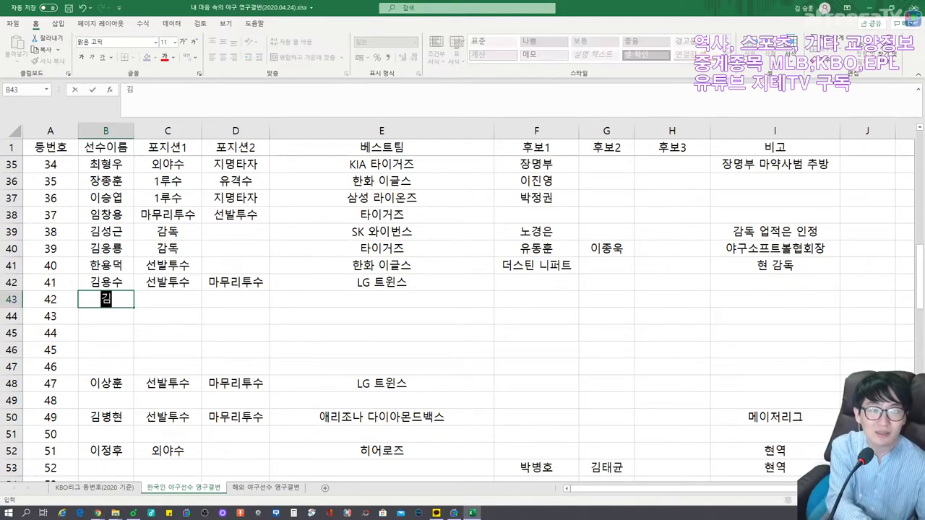
key("Tab")
type("포수")
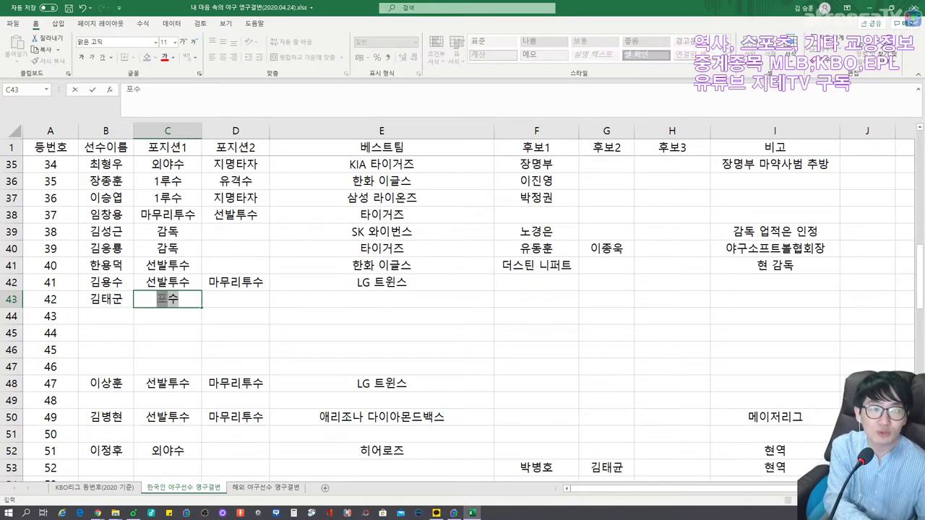
key("Tab")
key("Tab")
type("NC 다이노스")
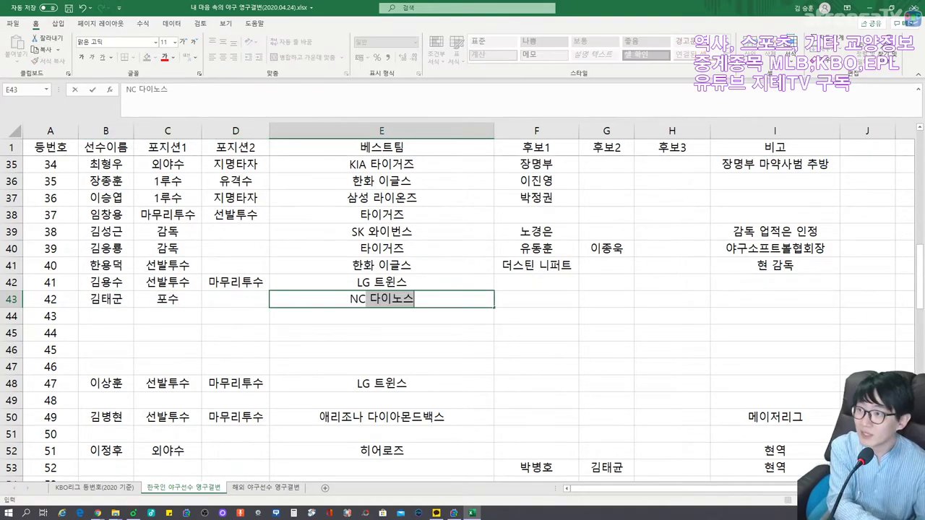
key("Tab")
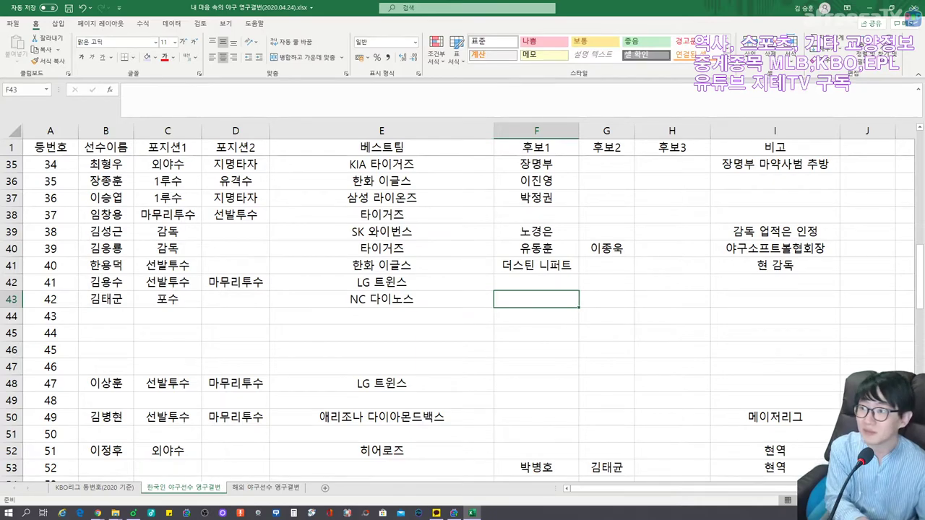
Enter 메이저리그에서는 결번 as the 비고 remark for uniform number 42, leaving its candidate cells empty
key("Tab")
key("Tab")
key("Tab")
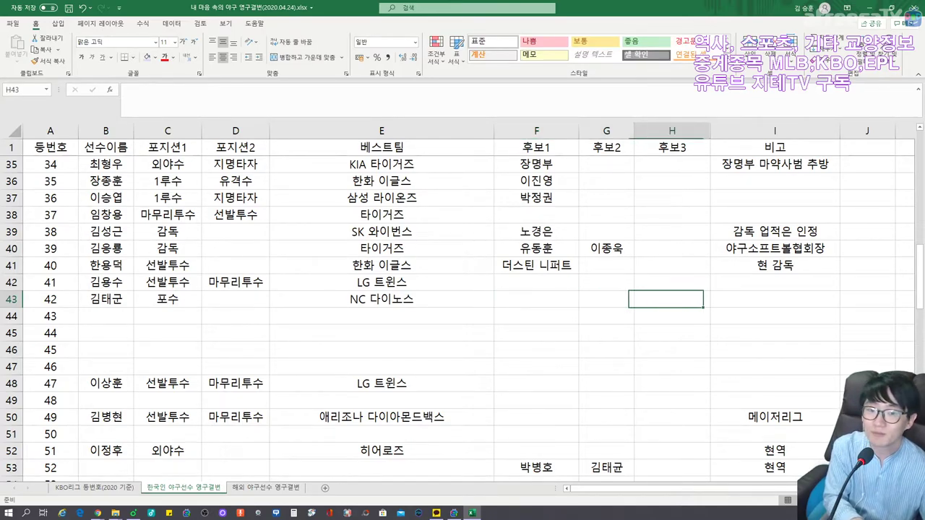
type("메이저리그에서는")
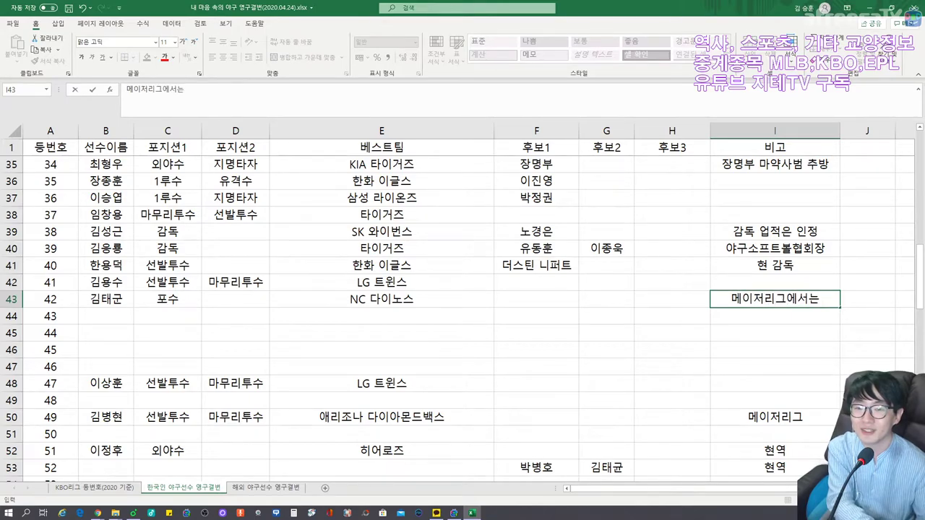
type("ㄱ결번")
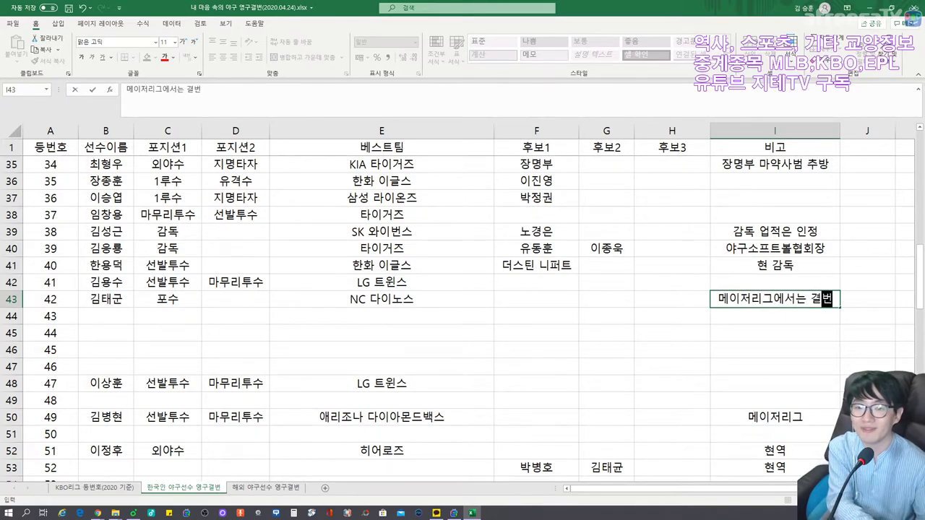
key("Return")
Check the KBO리그 등번호(2020 기준) sheet for the players wearing uniform number 43, and return to the 한국인 야구선수 영구결번 sheet
key("Left")
key("Left")
key("Left")
key("Left")
key("Left")
key("Left")
key("Left")
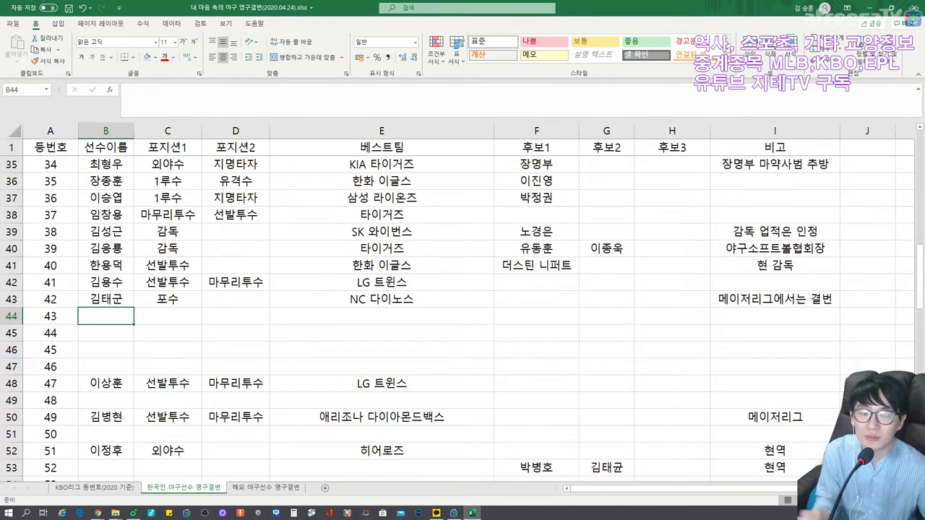
left_click(101, 488)
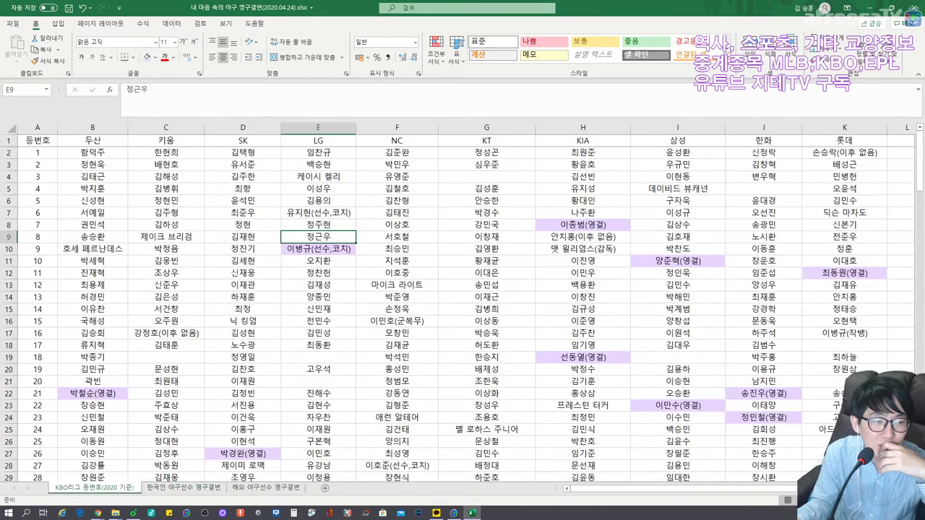
scroll(463, 303, "down", 4)
scroll(463, 303, "down", 1)
scroll(462, 304, "down", 2)
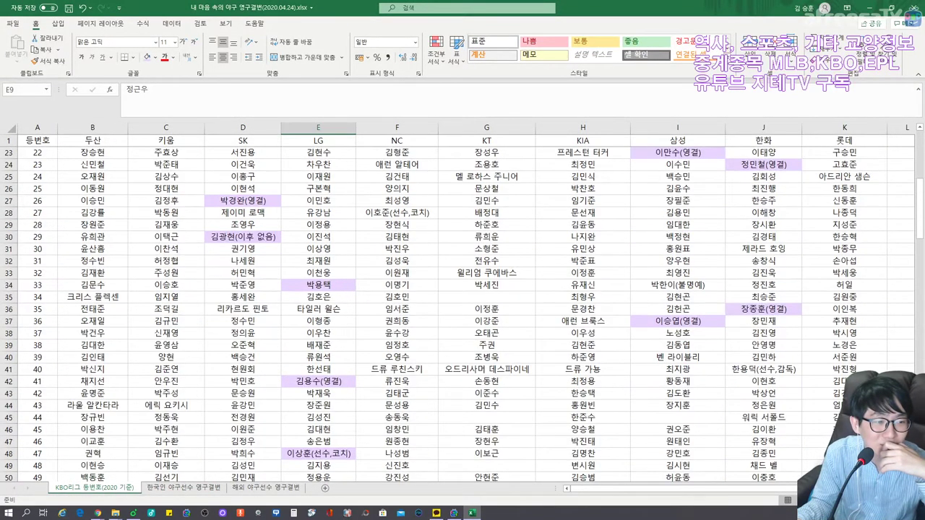
left_click(92, 405)
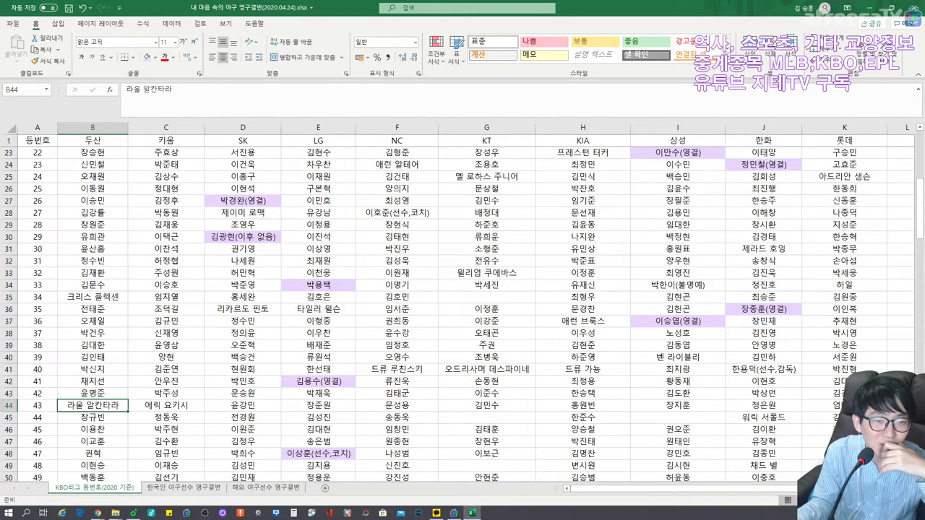
left_click(172, 489)
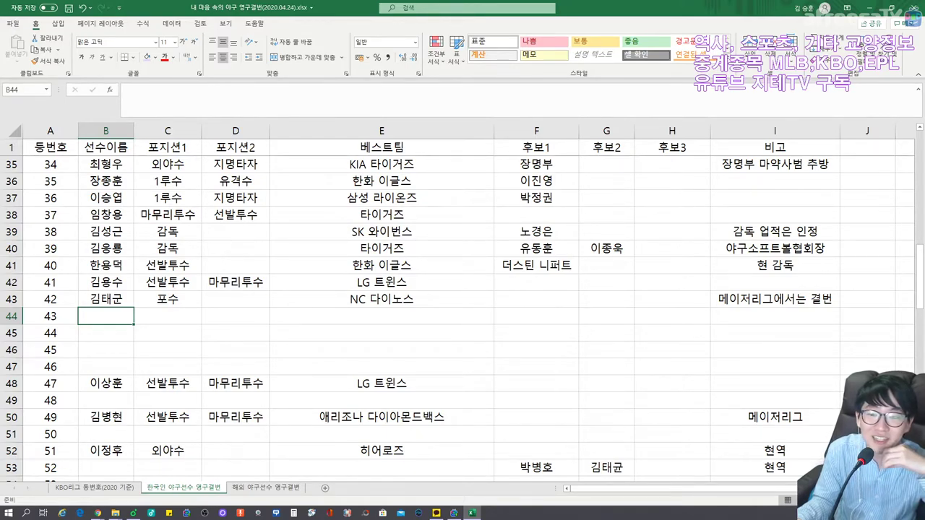
Fill in uniform number 44 with 조인성 as the player, 포수 as 포지션1 and LG 트윈스 as 베스트팀
left_click(105, 333)
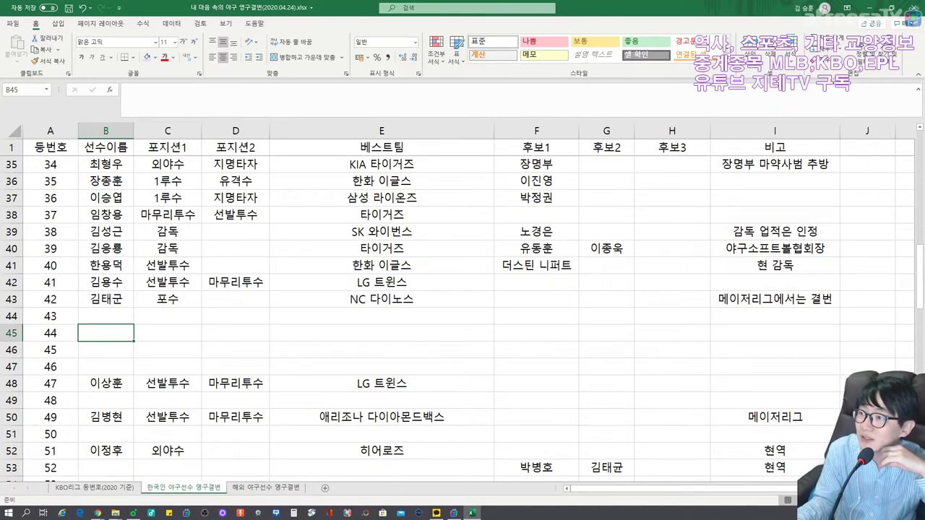
key("alt+Tab")
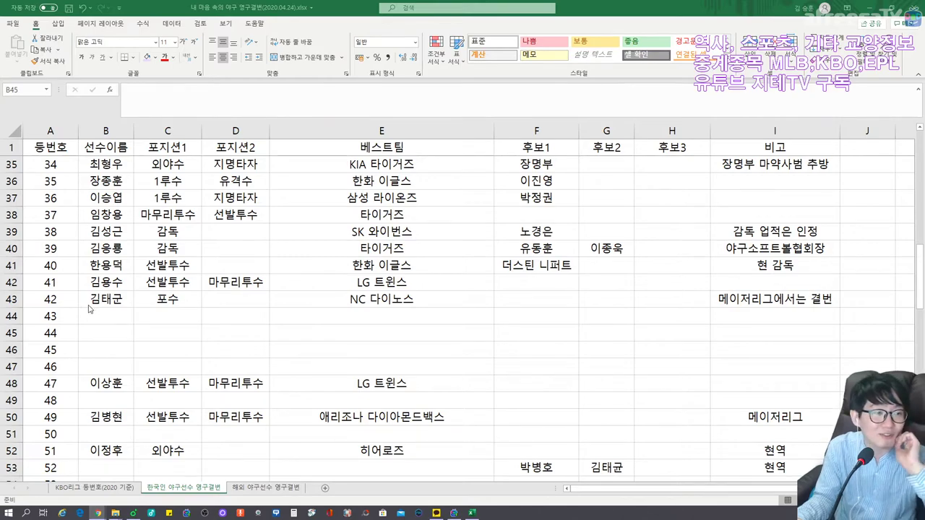
left_click(105, 334)
type("조인성")
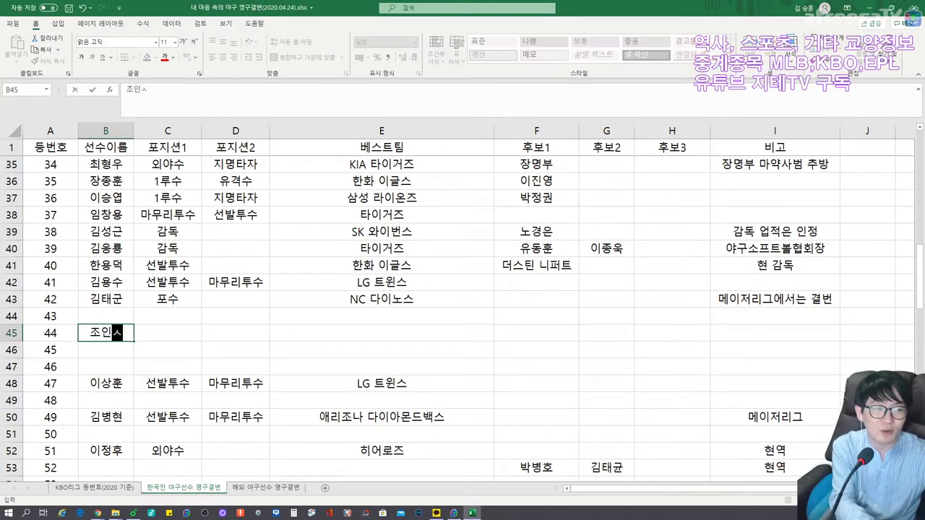
key("Tab")
type("ㅍ포수")
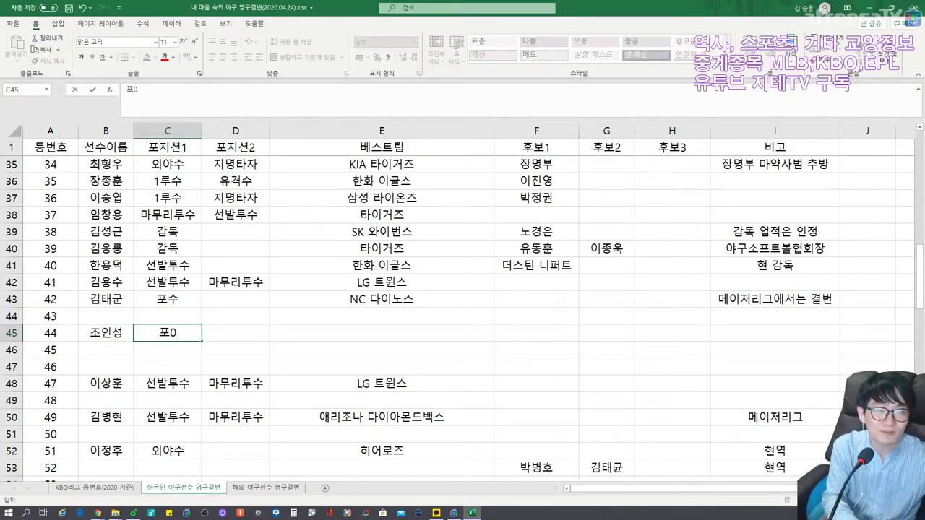
key("Tab")
key("Tab")
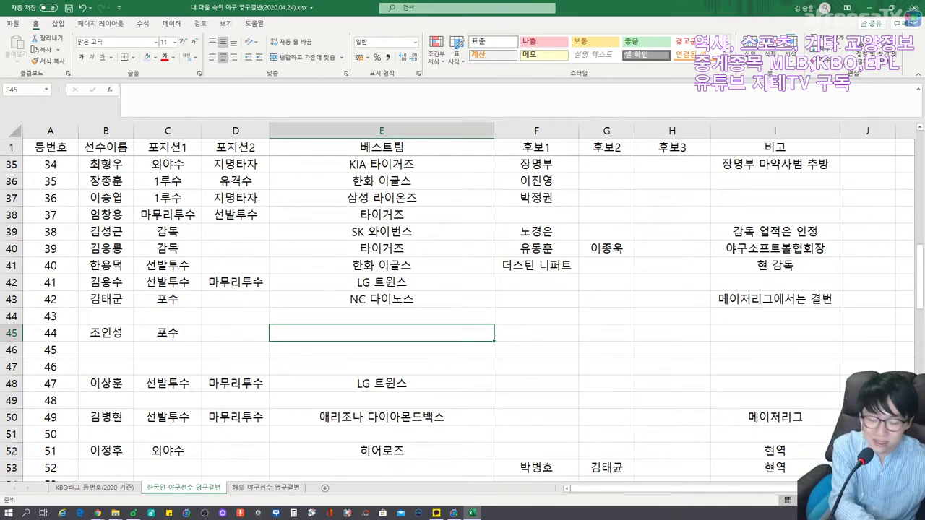
type("LG 트윈스")
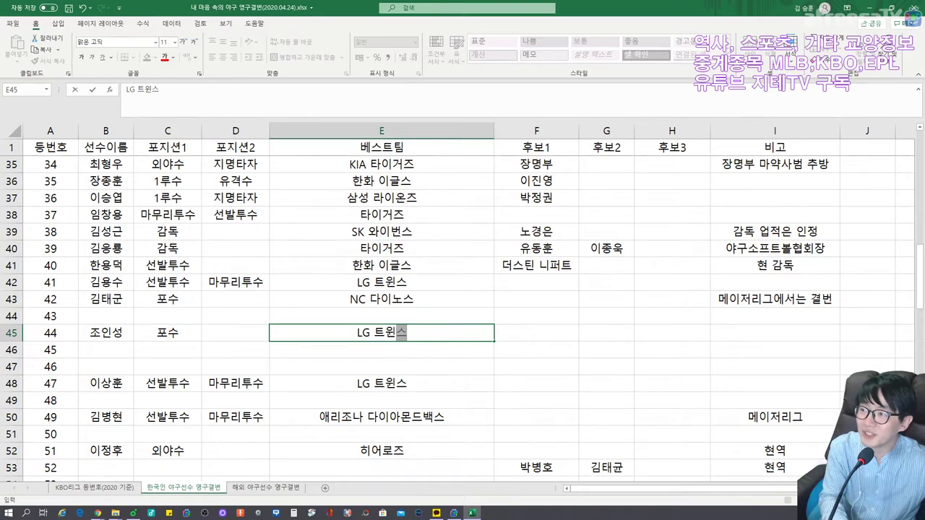
key("Tab")
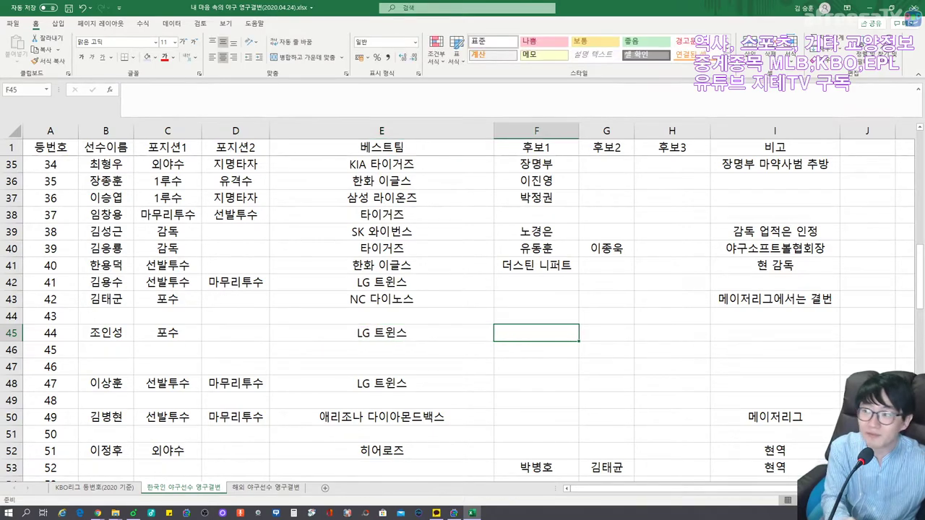
key("alt+Tab")
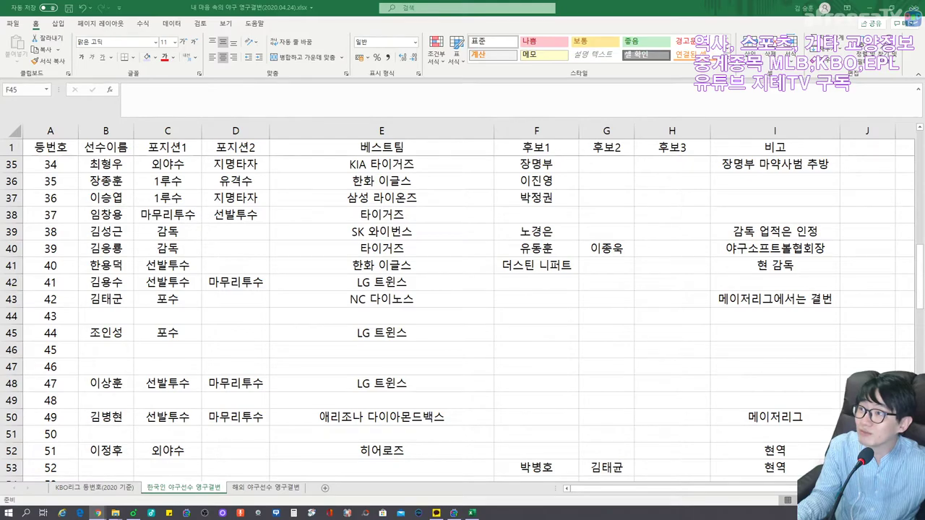
key("alt+Tab")
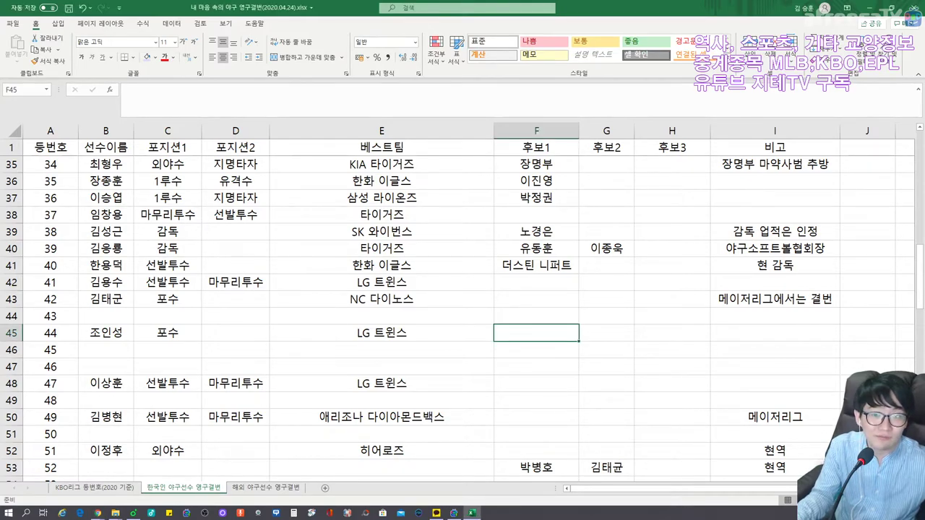
key("Right")
key("Right")
key("Right")
left_click(106, 349)
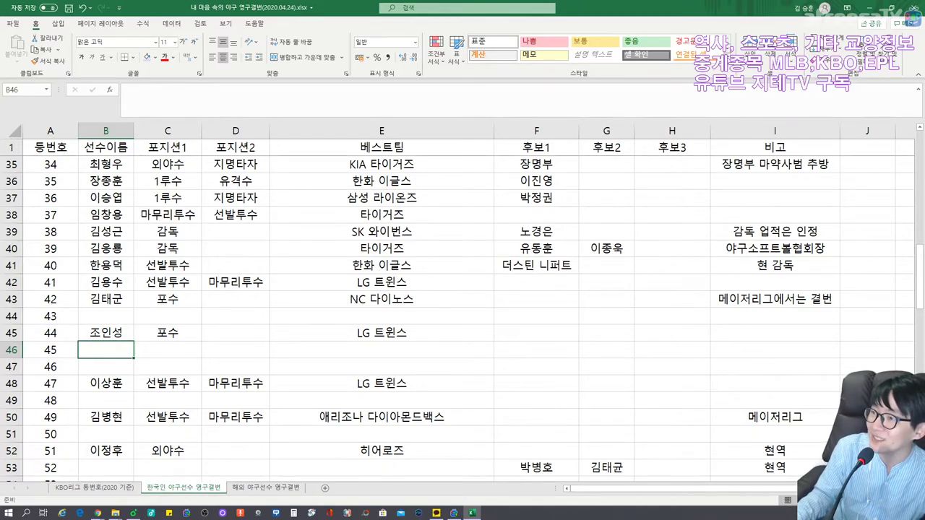
key("alt+Tab")
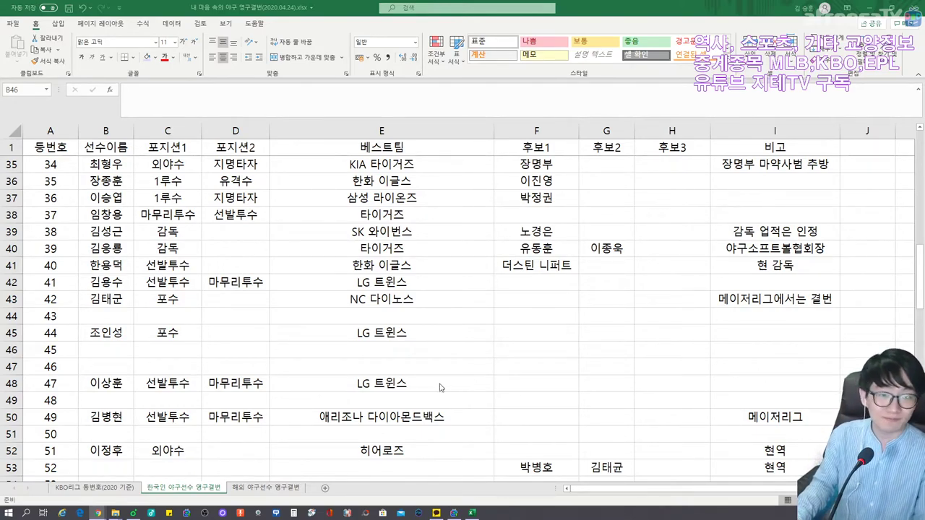
Fill in uniform number 45 with 이대진 as the player, 선발투수 as 포지션1 and 타이거즈 as 베스트팀
left_click(105, 350)
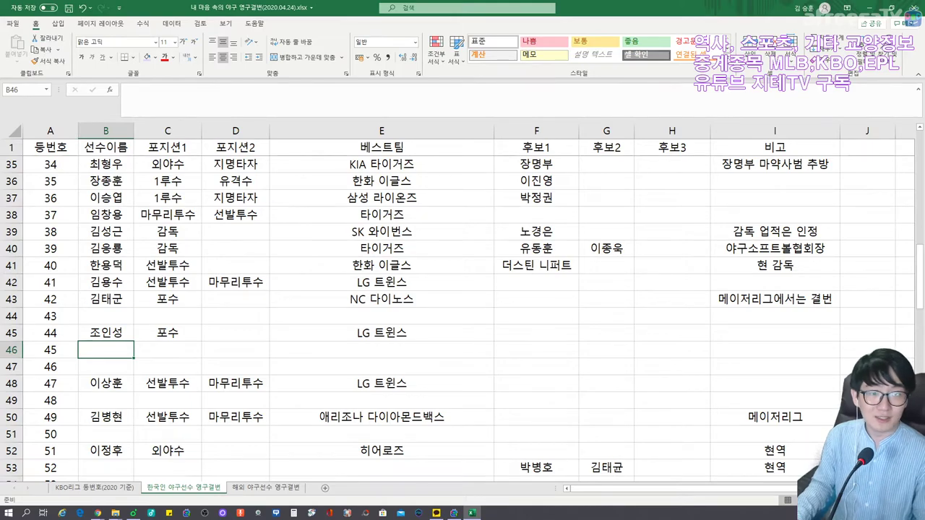
left_click(537, 350)
left_click(106, 350)
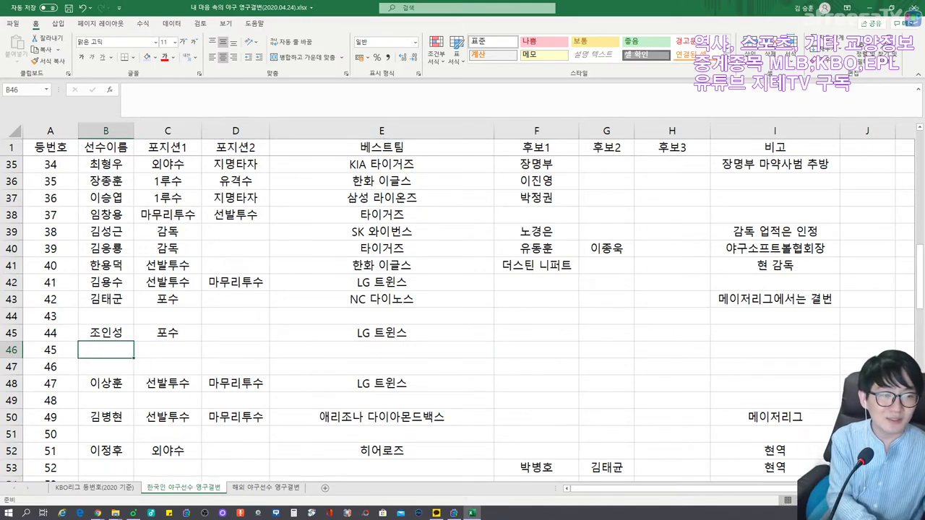
type("이대진")
key("Tab")
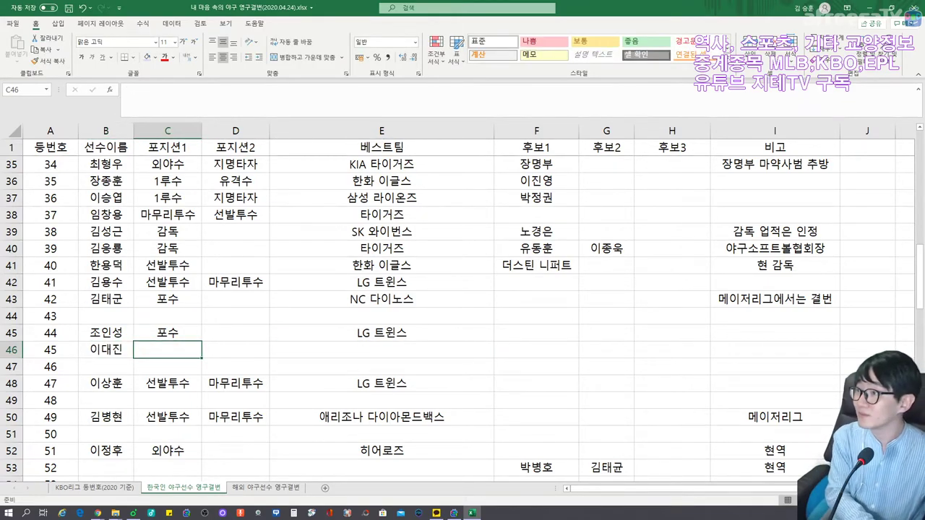
key("alt+Tab")
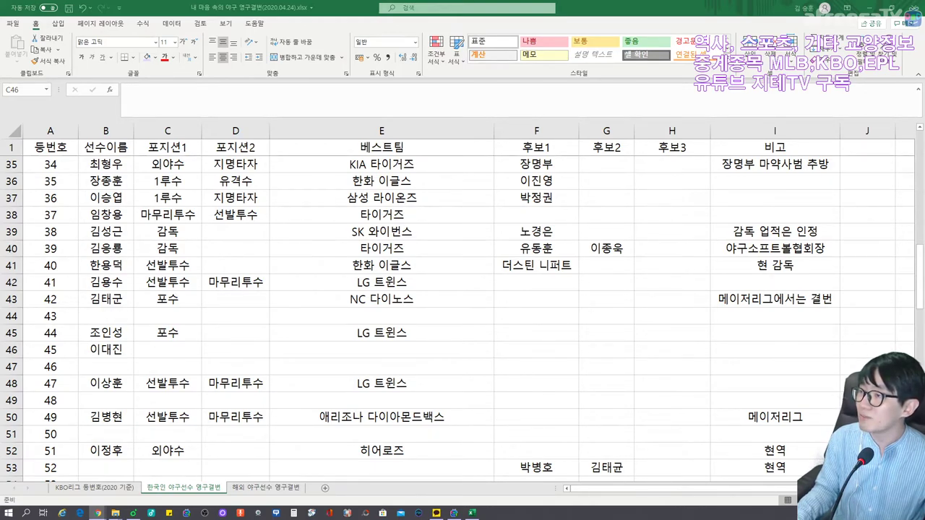
left_click(170, 337)
type("ㅅ선발투수")
key("Tab")
key("Tab")
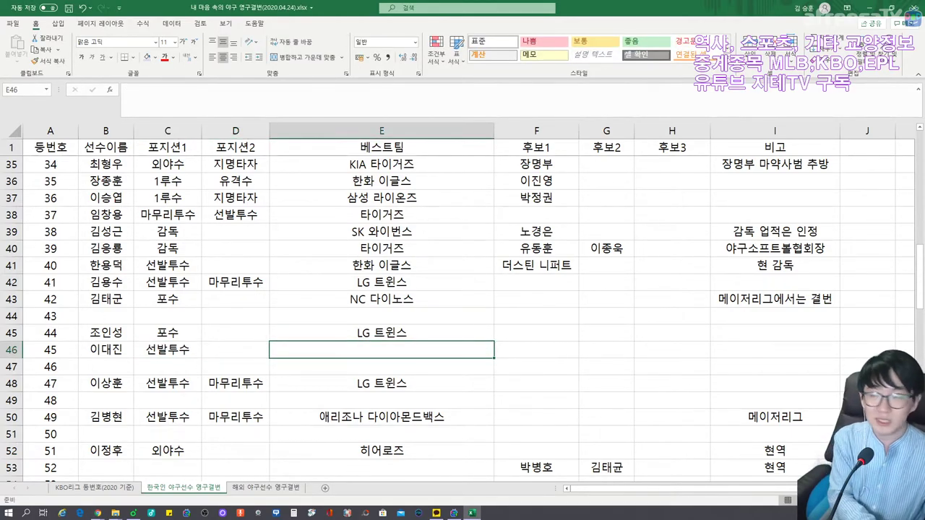
type("타이거즈")
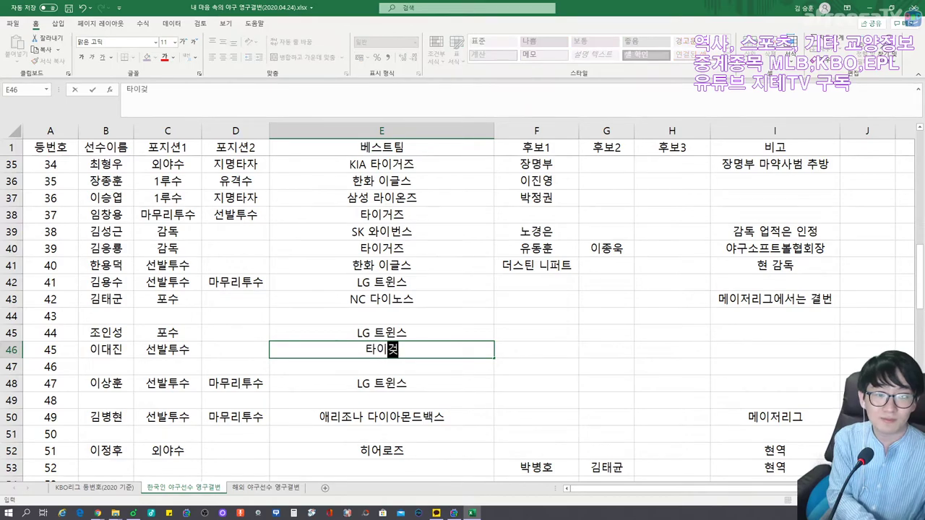
key("Tab")
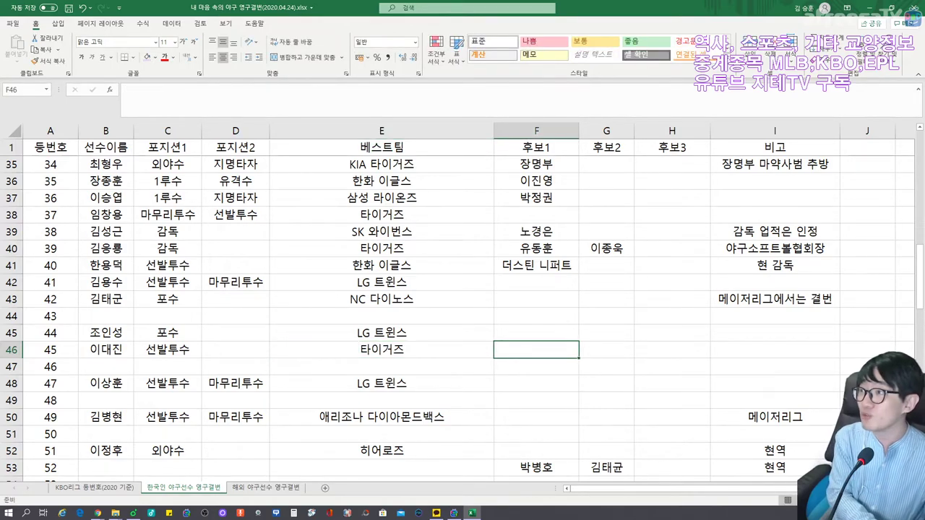
Add 권오준 as 후보1 for uniform number 45 and enter 권오준 현역 as its 비고 remark
type("권오준")
key("Tab")
key("Tab")
key("Tab")
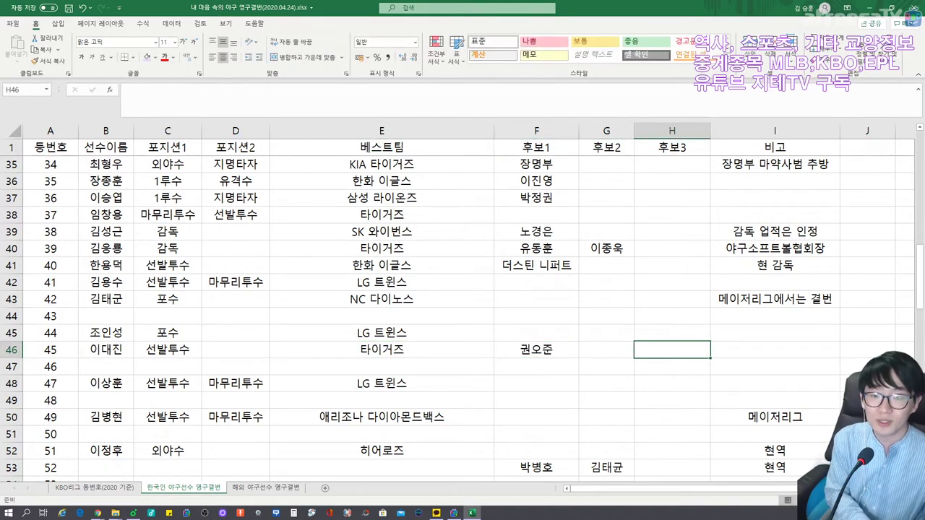
type("권오준 현역")
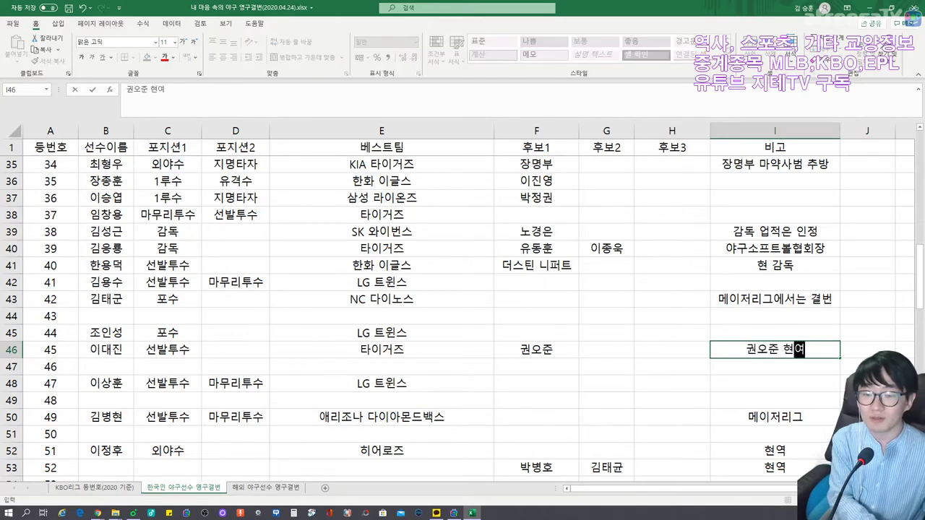
key("Left")
left_click(536, 349)
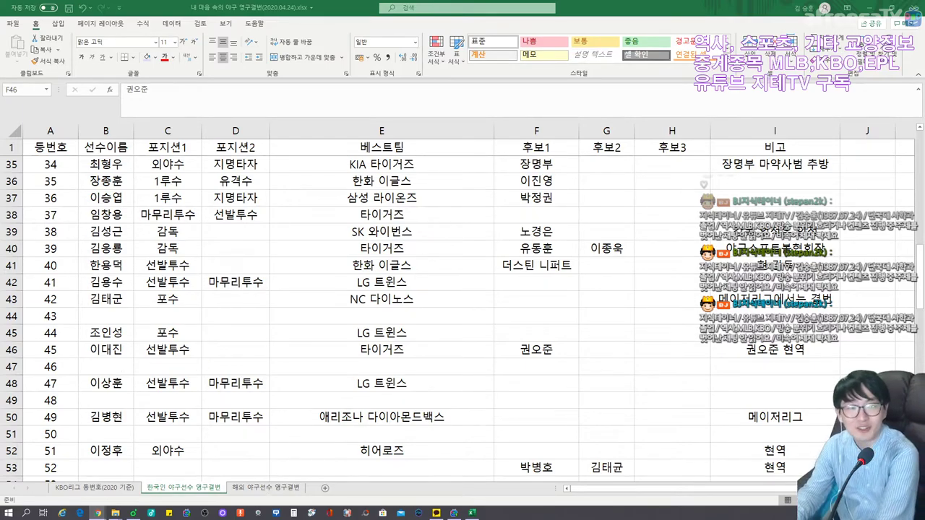
left_click(536, 349)
left_click(106, 350)
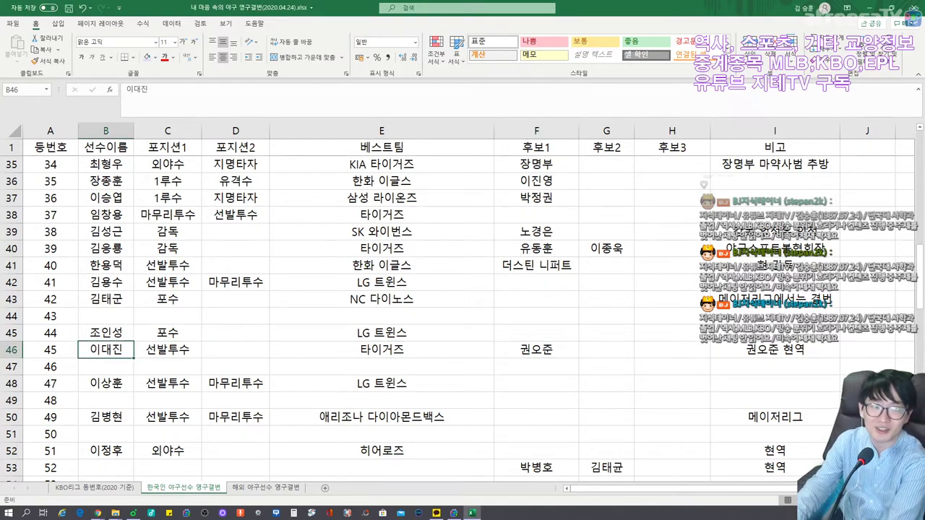
left_click(106, 367)
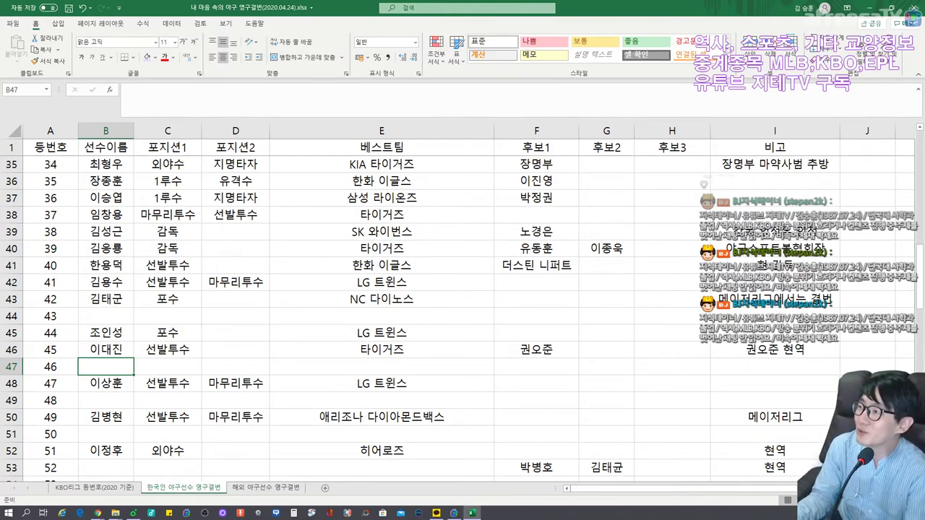
Check the KBO리그 등번호(2020 기준) sheet for the players wearing uniform numbers 46 to 54, and return to the 한국인 야구선수 영구결번 sheet
key("alt+Tab")
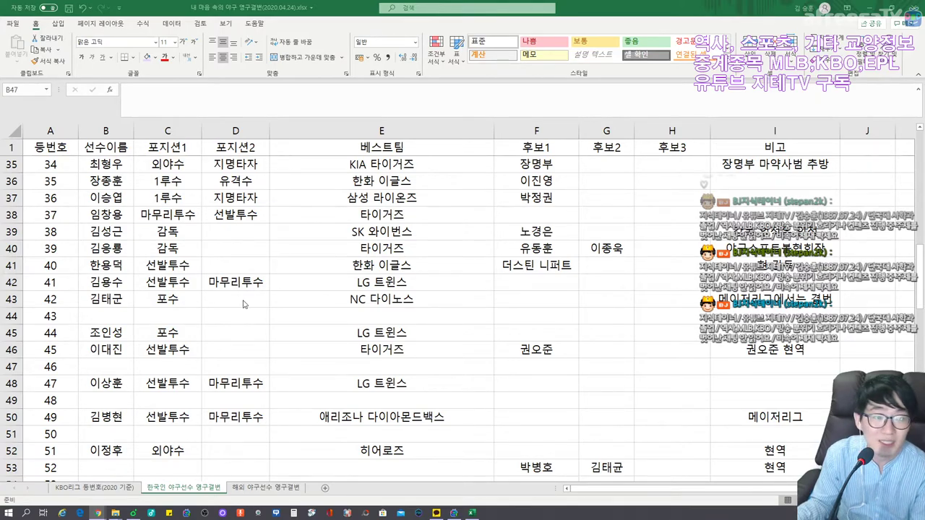
left_click(99, 370)
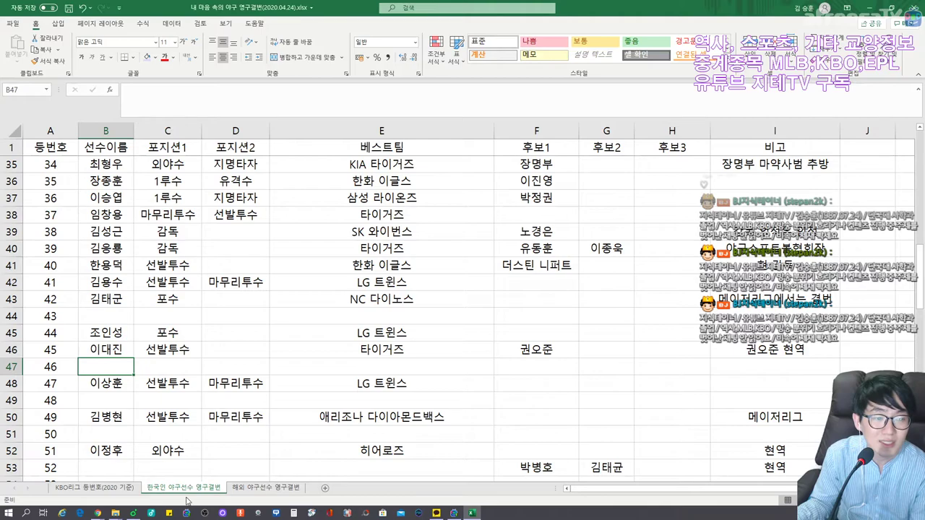
left_click(95, 488)
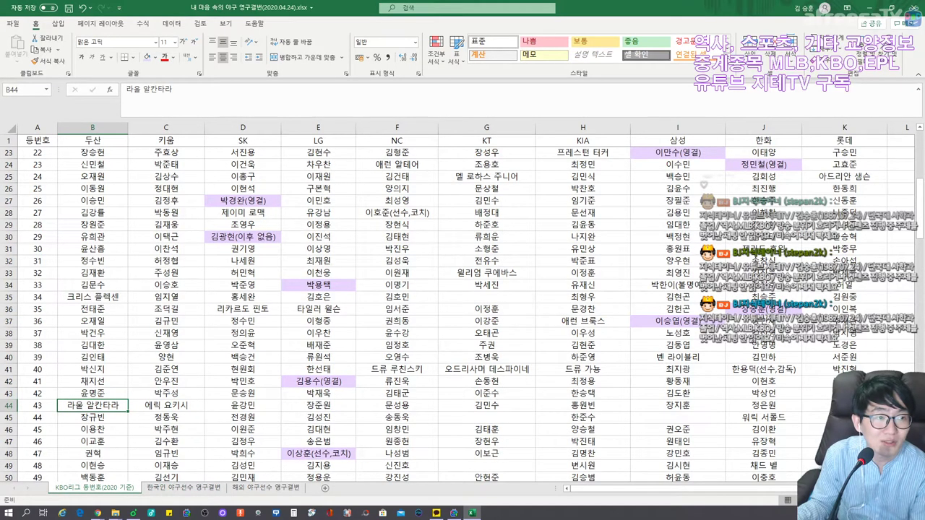
scroll(462, 314, "down", 1)
key("Down")
key("Down")
key("Down")
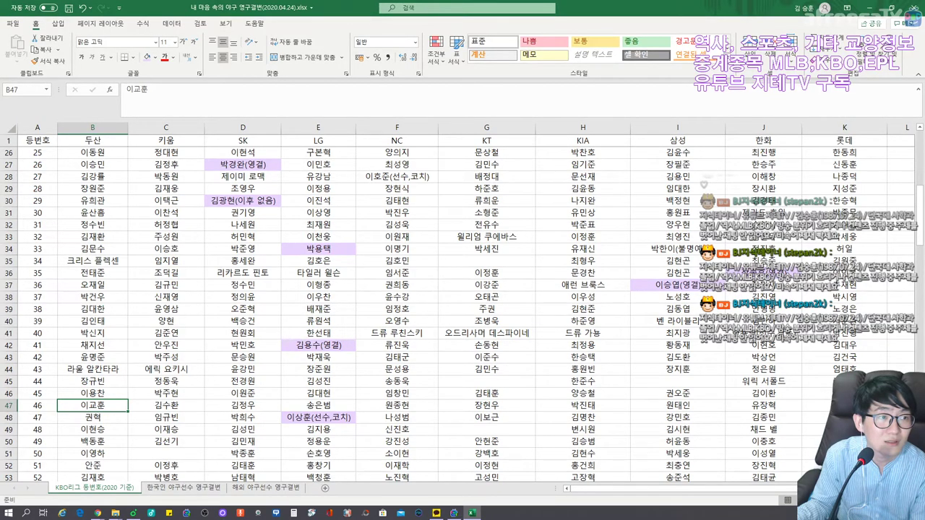
scroll(463, 314, "up", 4)
scroll(462, 314, "down", 7)
left_click(93, 394)
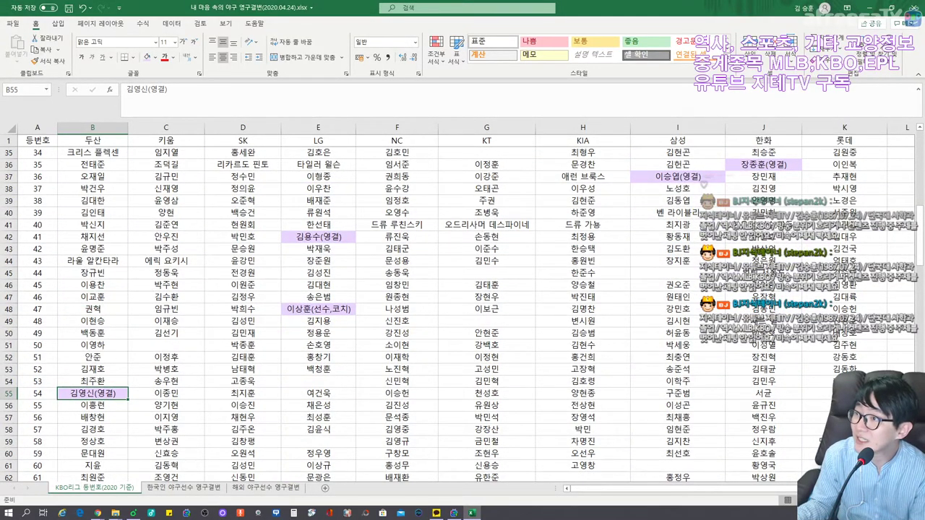
key("F4")
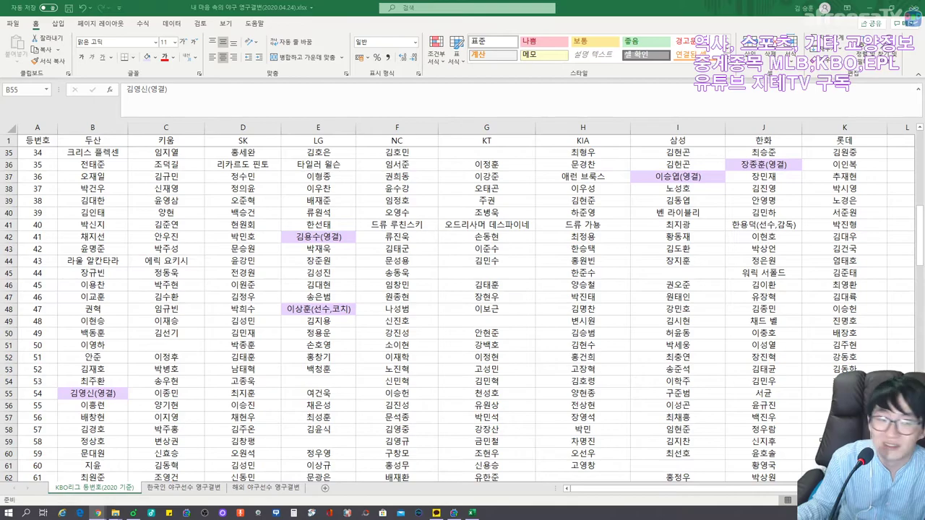
left_click(170, 493)
left_click(173, 488)
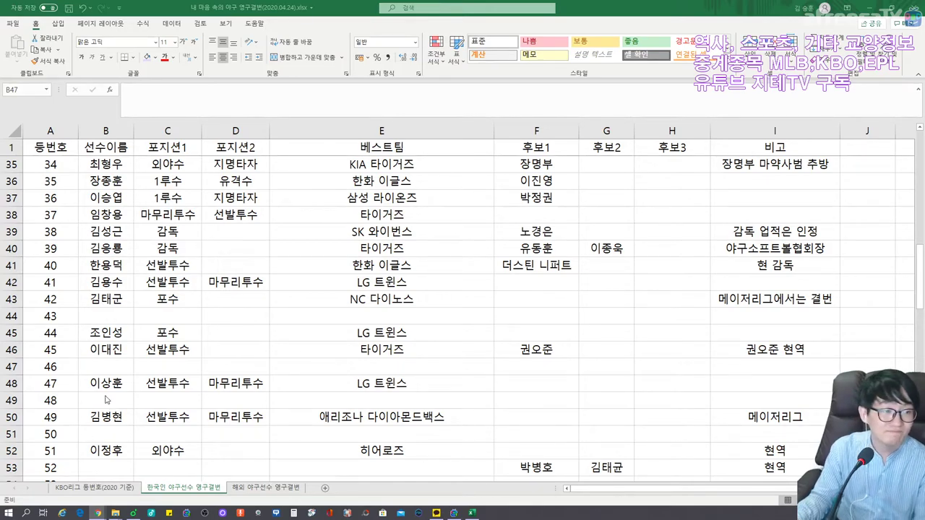
Fill in uniform number 46 with 송은범 as the player, 선발투수 as 포지션1 and 마무리투수 as 포지션2
left_click(106, 367)
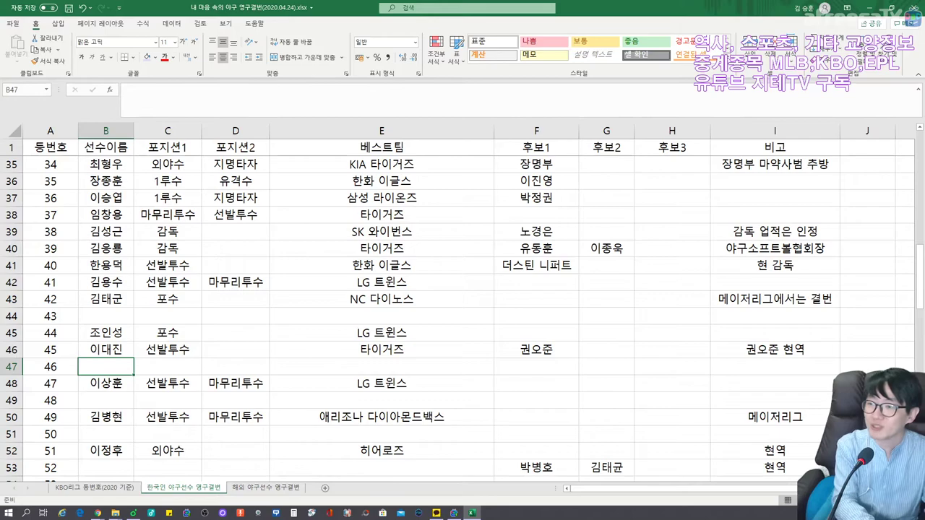
type("송은범")
key("Tab")
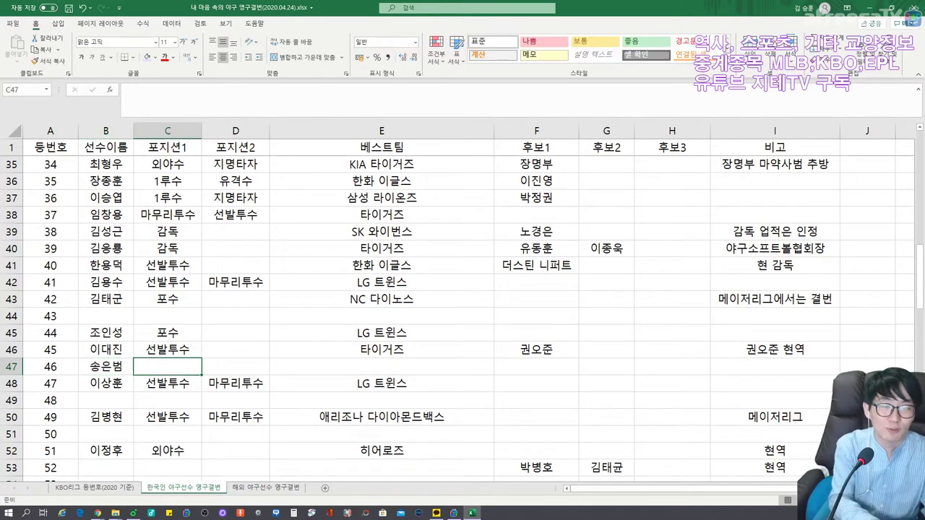
type("선발투수")
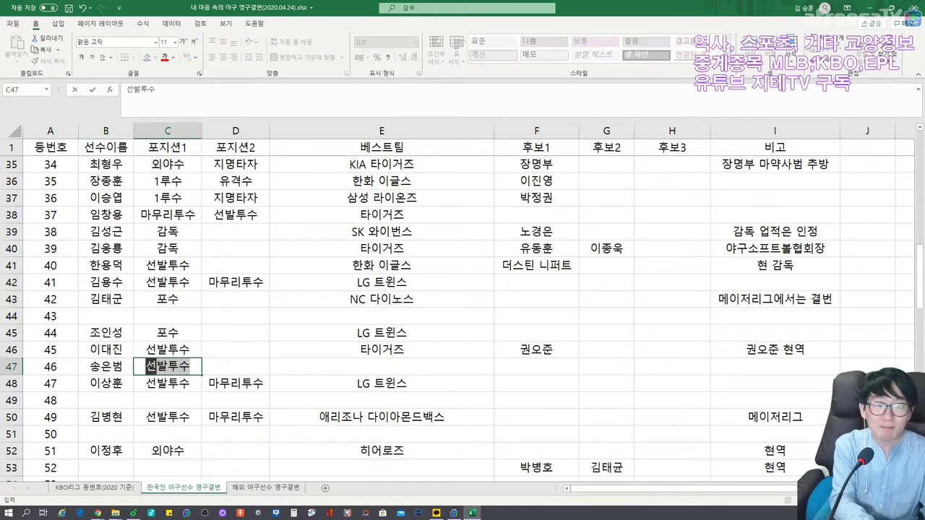
key("Tab")
type("궁원투수")
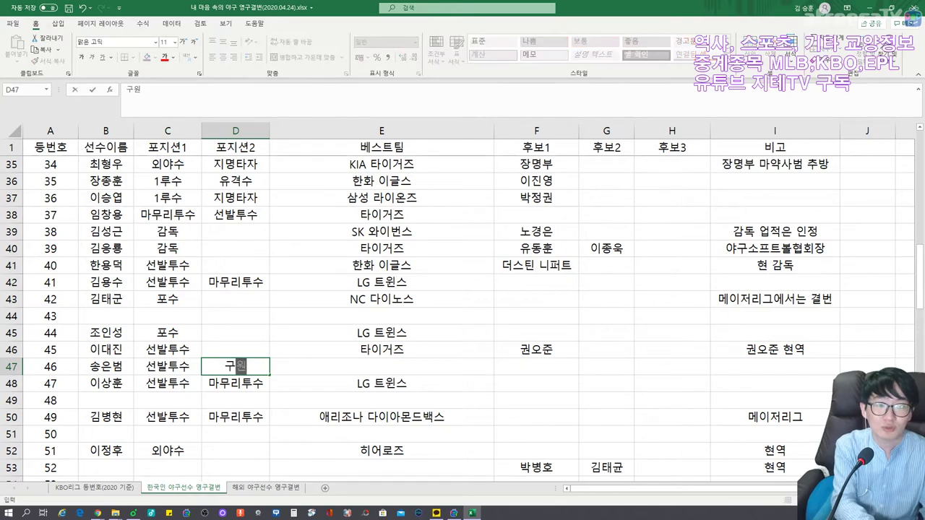
key("Tab")
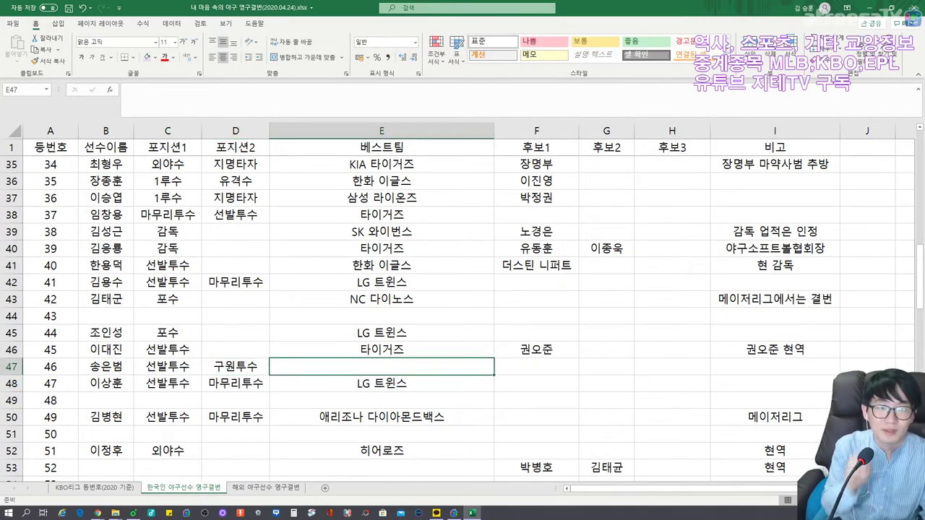
key("Left")
type("마무리")
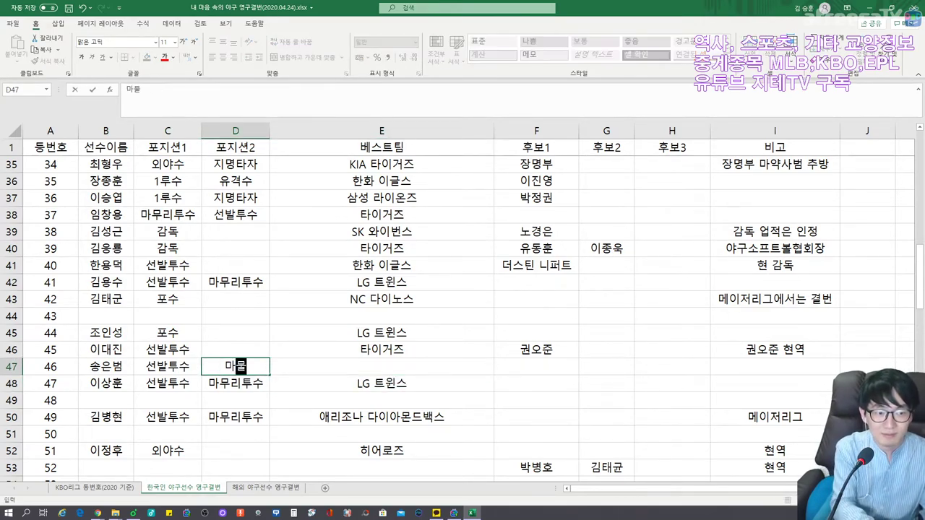
key("Tab")
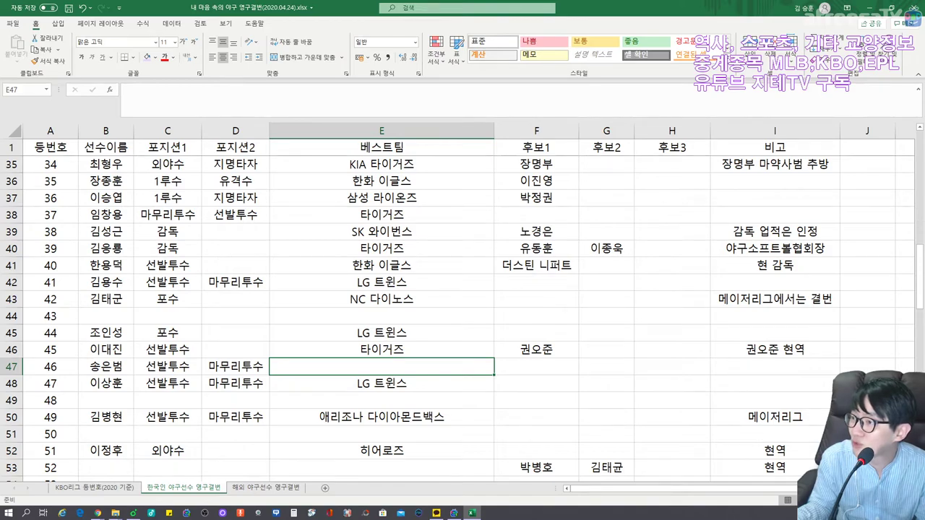
Enter SK 와이번스 as 베스트팀 and 김현욱 as 후보1 for uniform number 46
key("alt+Tab")
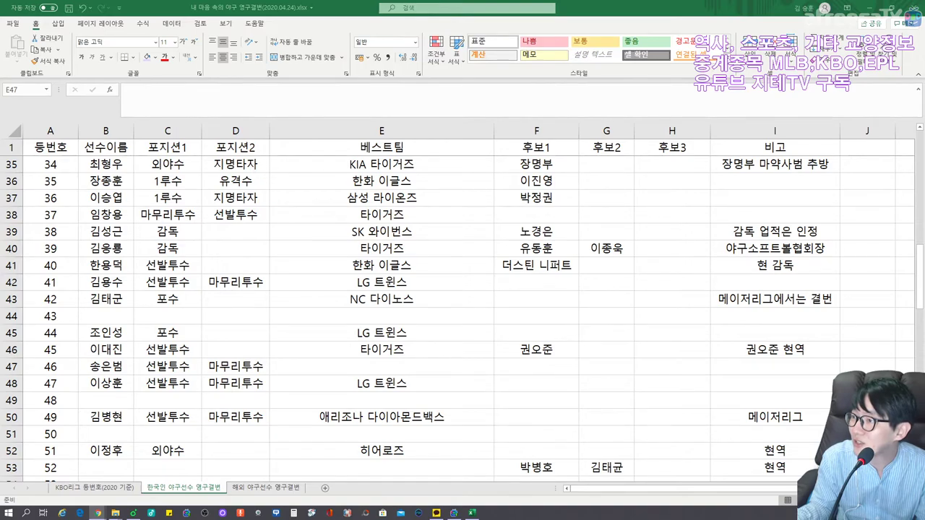
key("alt+Tab")
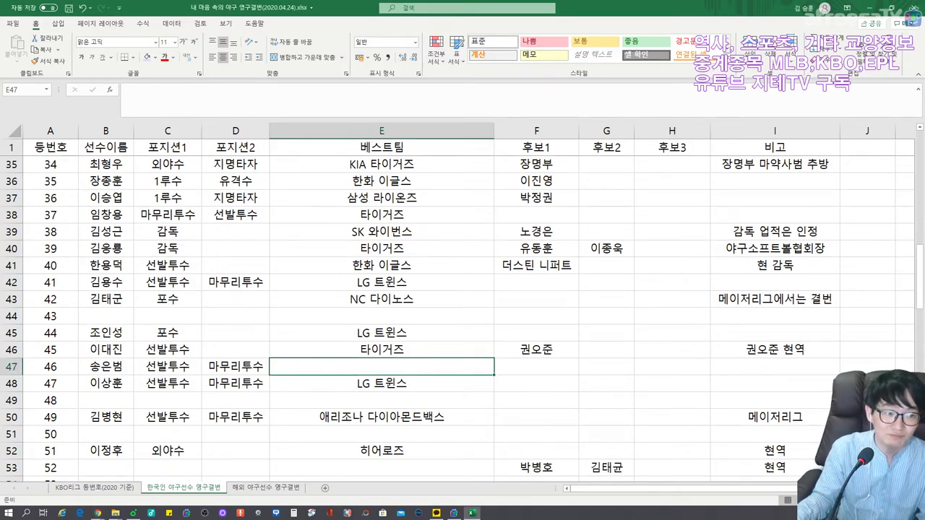
type("SK 와이번스")
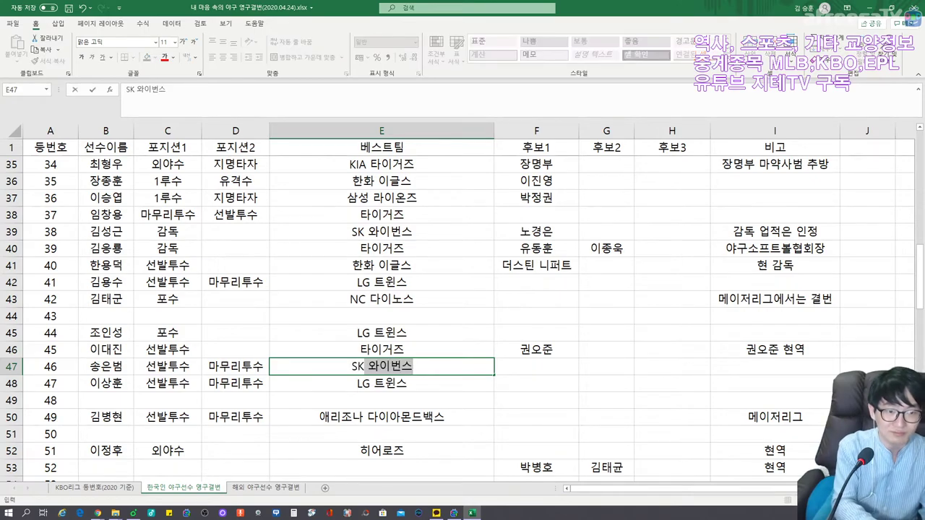
key("Tab")
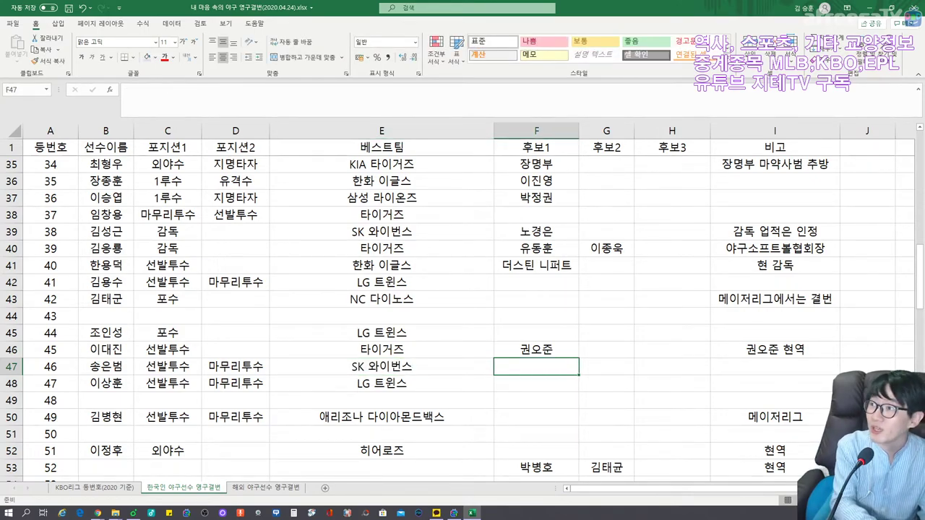
type("김현욱")
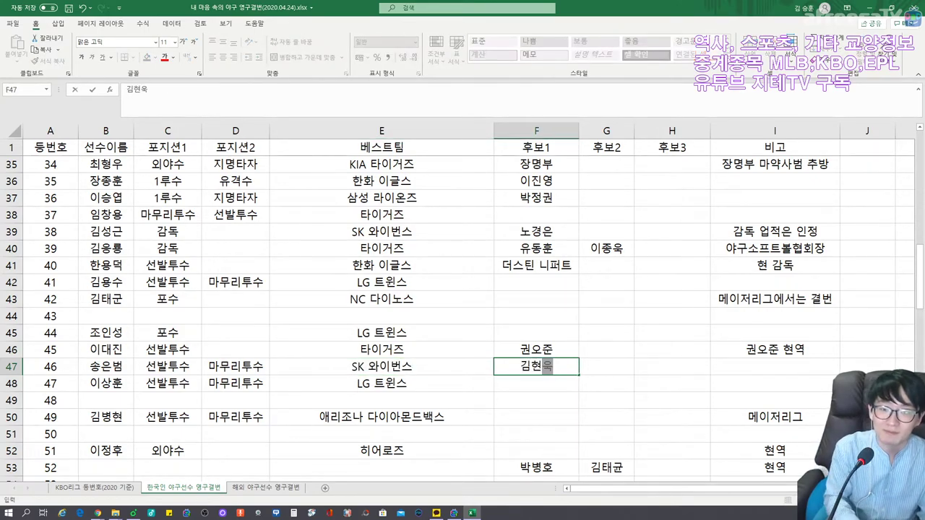
key("Tab")
key("Left")
key("Down")
key("Left")
key("Left")
key("Left")
key("Left")
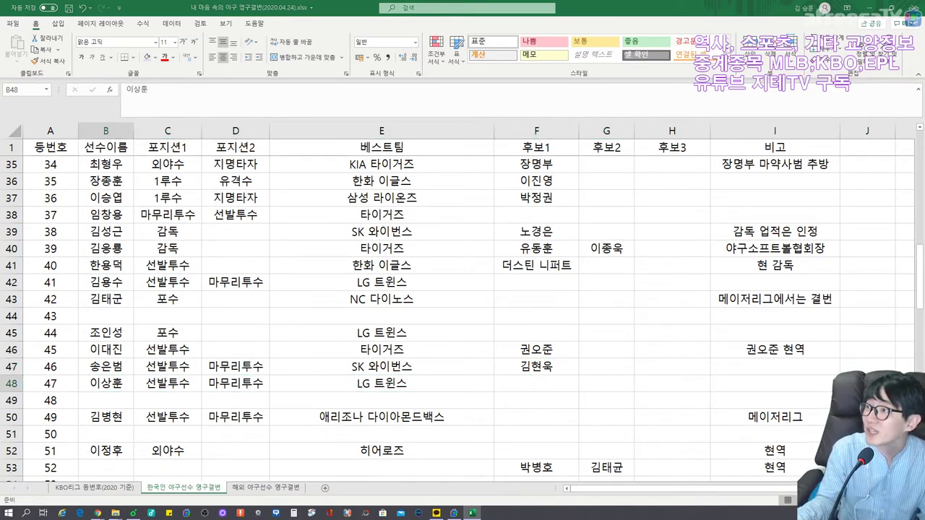
Add 강민호 as 후보1 and 권혁 as 후보2 for uniform number 47
key("alt+Tab")
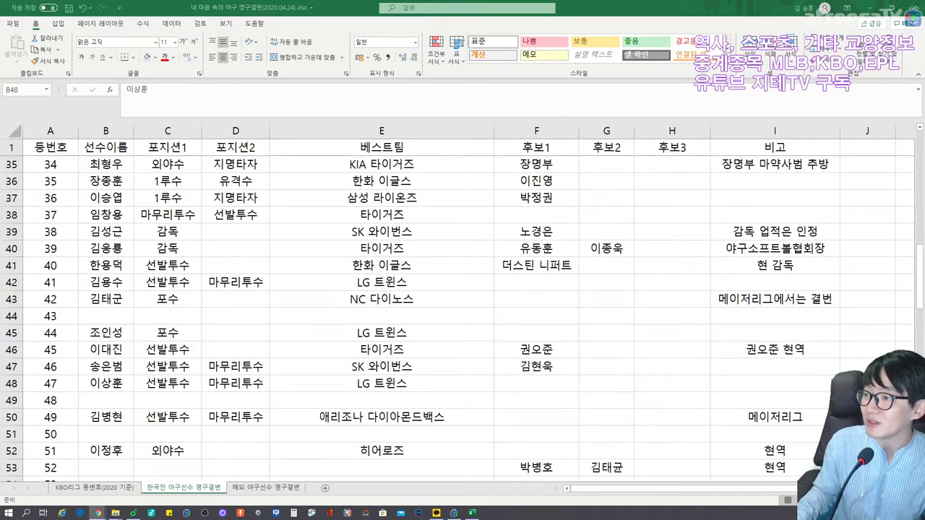
left_click(540, 389)
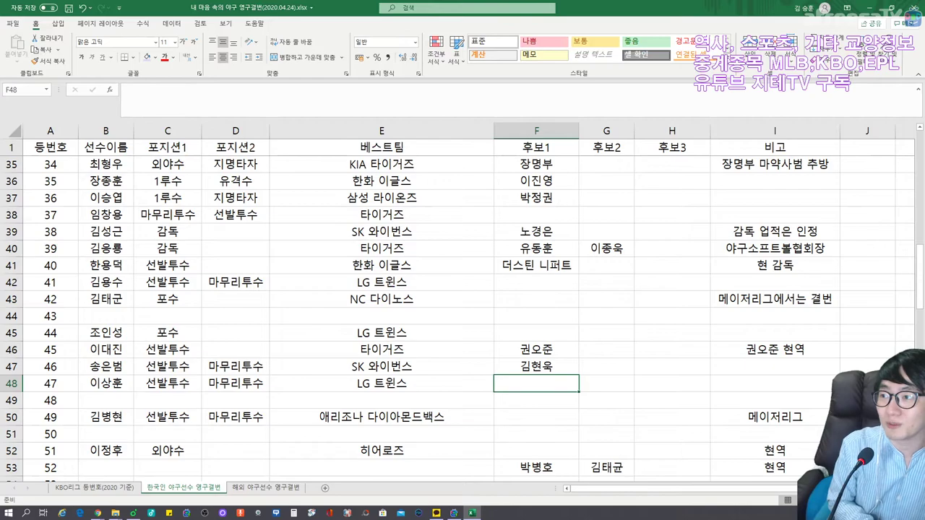
key("alt+Tab")
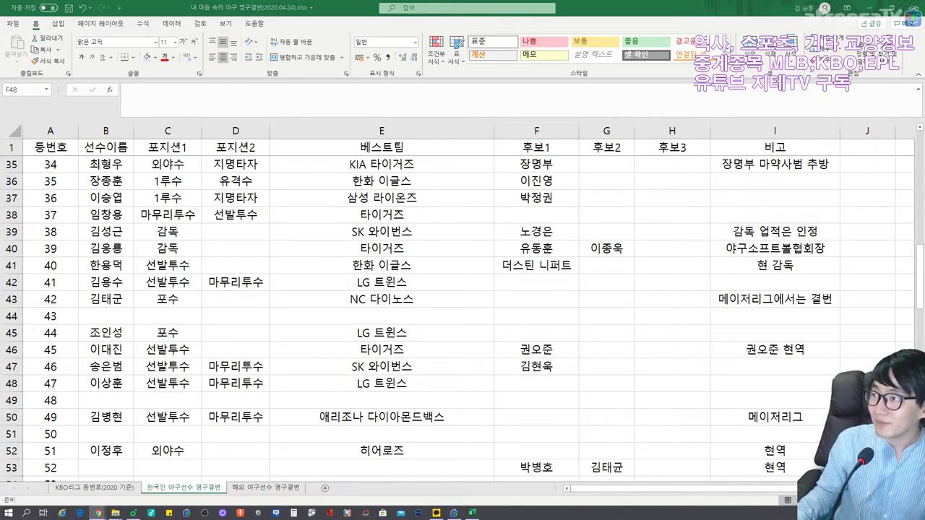
left_click(533, 391)
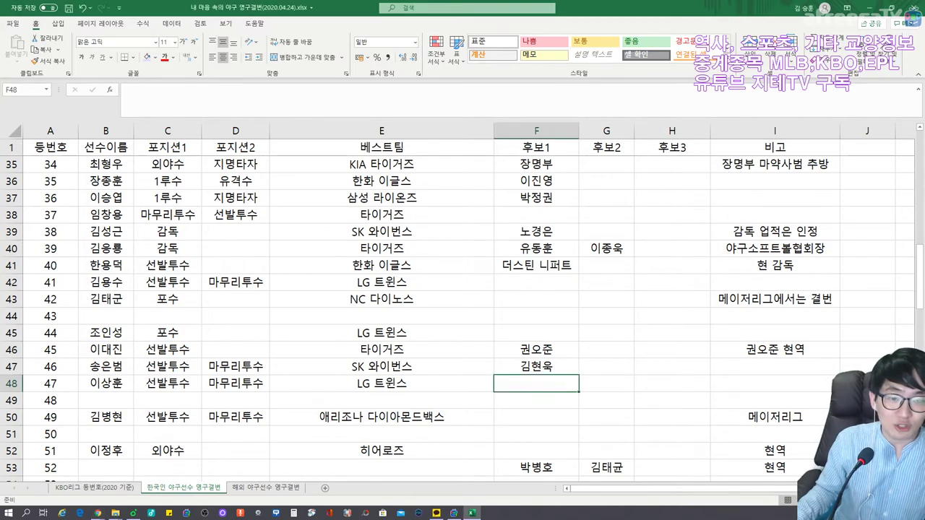
type("강민호")
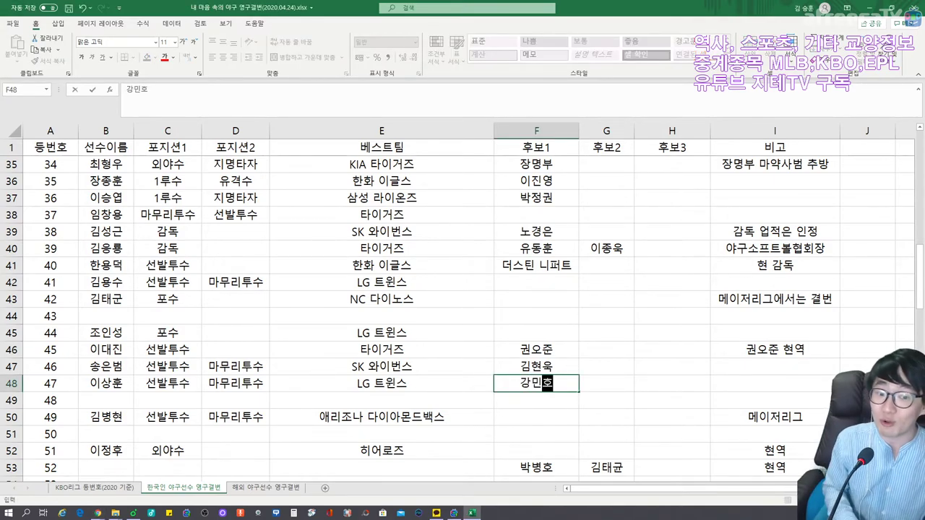
key("Tab")
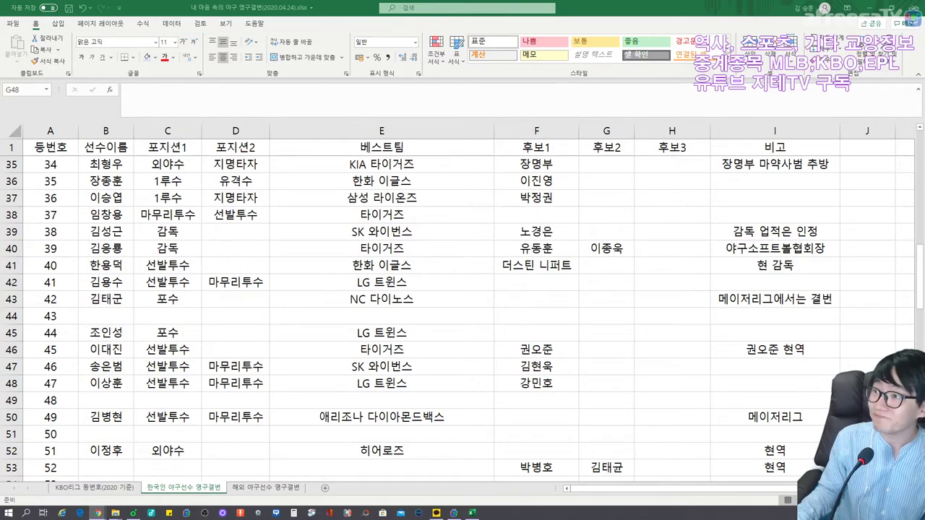
left_click(606, 384)
type("권혁")
key("Right")
key("Right")
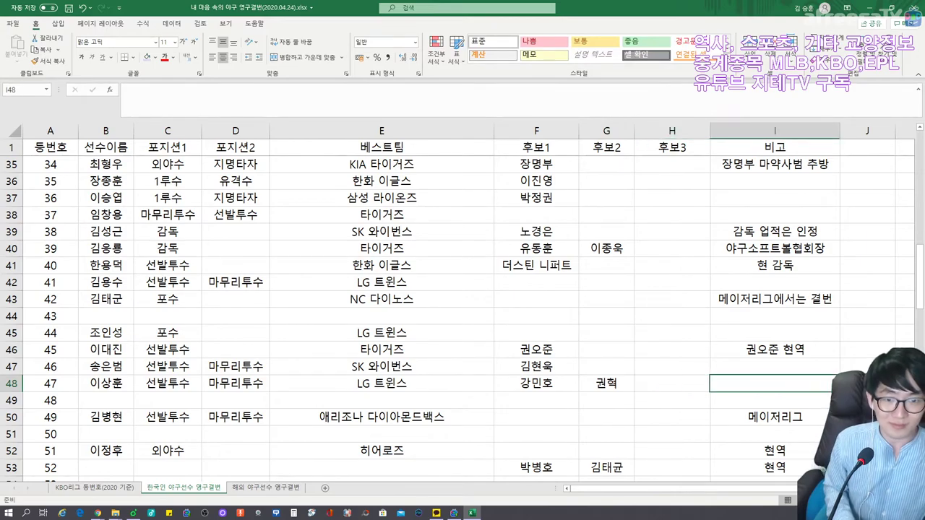
Enter 강민호, 권혁 현역 as the 비고 remark for uniform number 47
type("강민호, 권혁 현역")
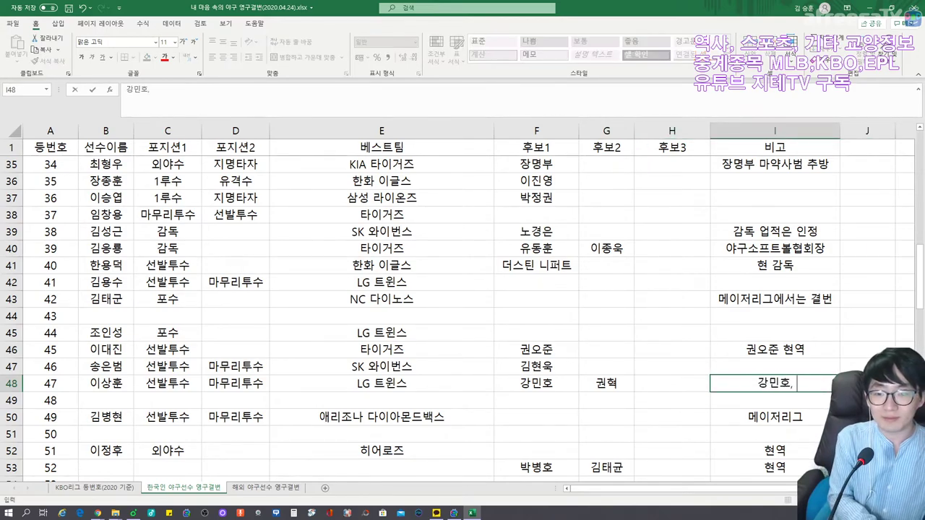
key("Return")
key("Left")
key("Left")
key("Left")
key("Left")
key("Left")
key("Left")
key("Left")
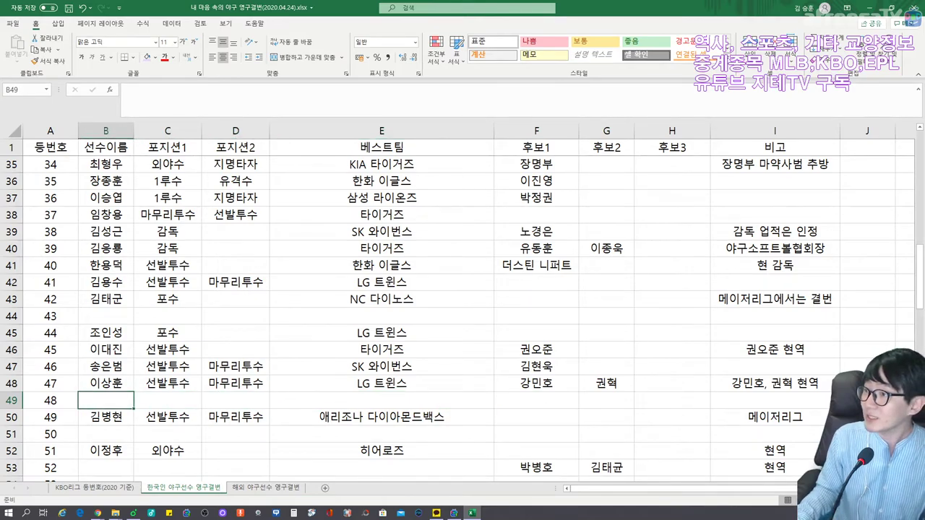
Change the 비고 remark for uniform number 49 to 메이저리그 시절 번호
key("alt+Tab")
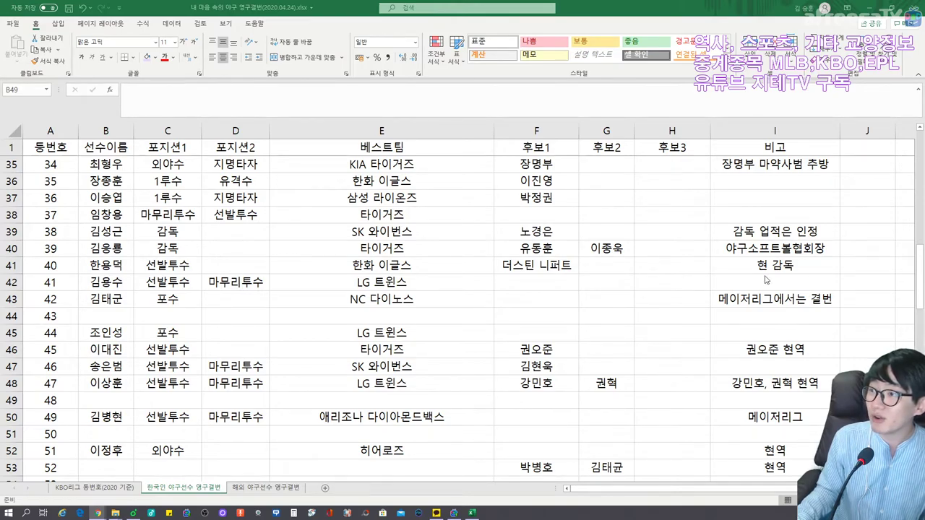
left_click(101, 401)
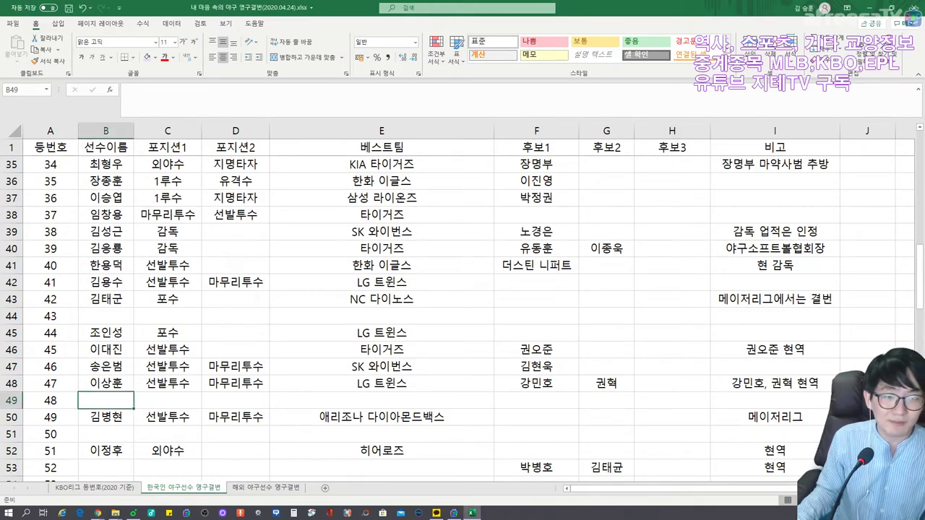
scroll(463, 311, "down", 1)
left_click(105, 366)
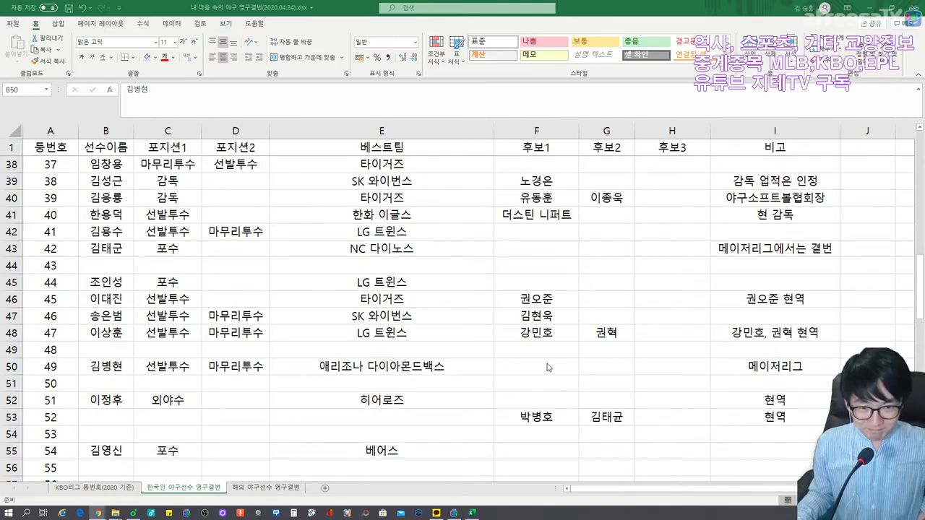
left_click(792, 363)
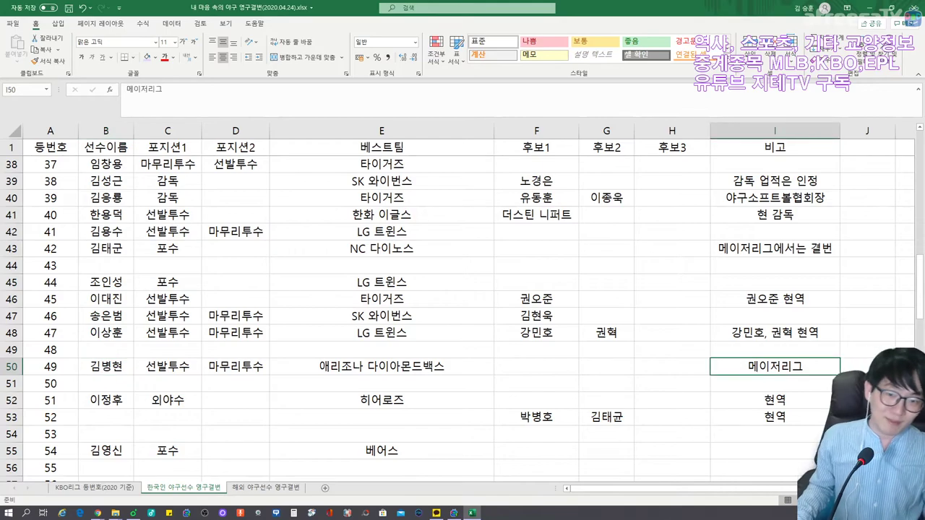
type("메이저리그 시")
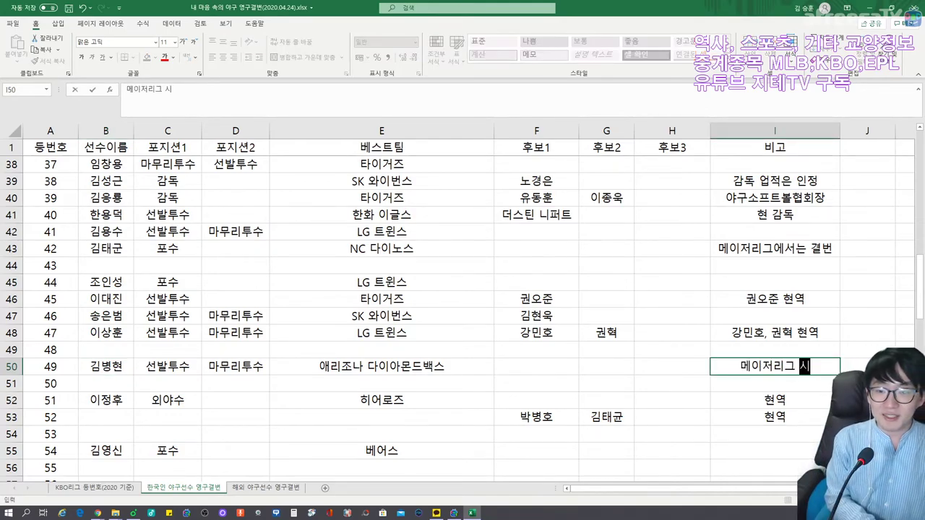
type("절 번호")
key("Left")
key("Left")
key("Left")
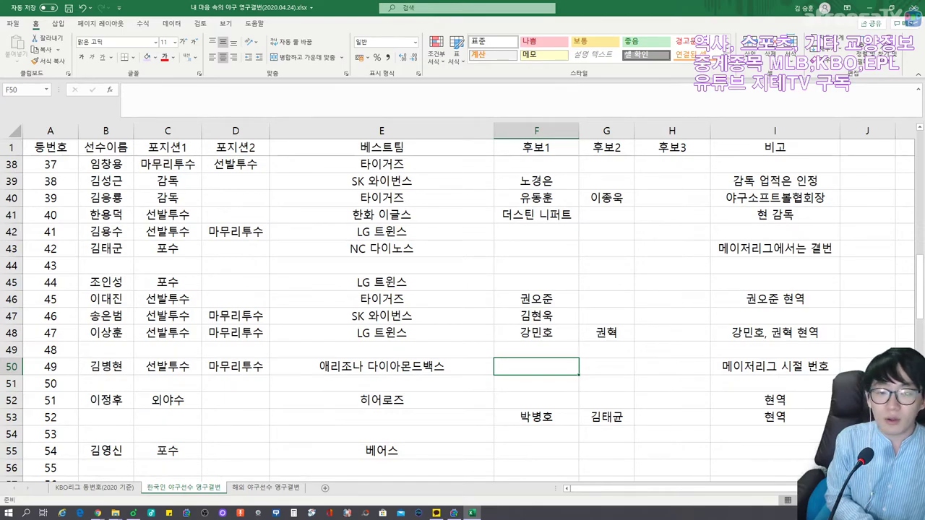
type("마해영")
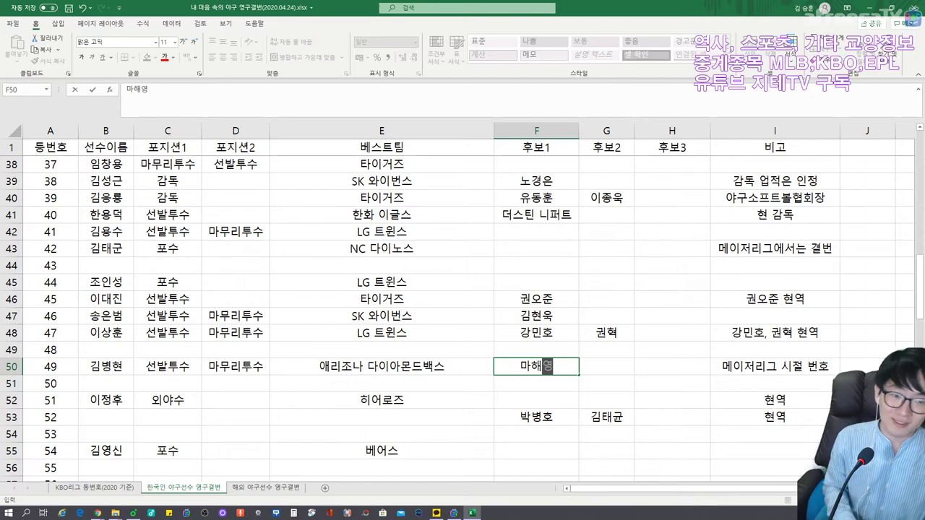
key("Tab")
key("Return")
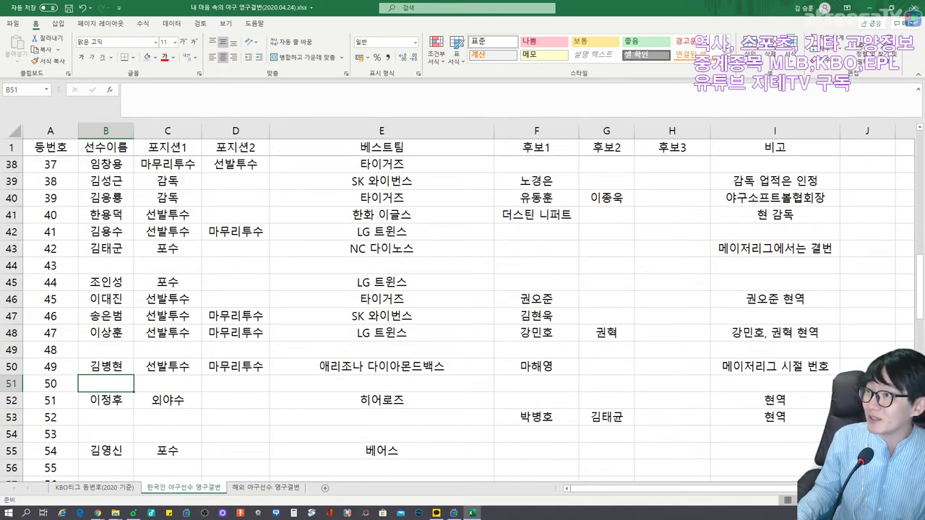
Enter 강백호 as the player for uniform number 50, with 1루수 as 포지션1 and 외야수 as 포지션2
key("alt+Tab")
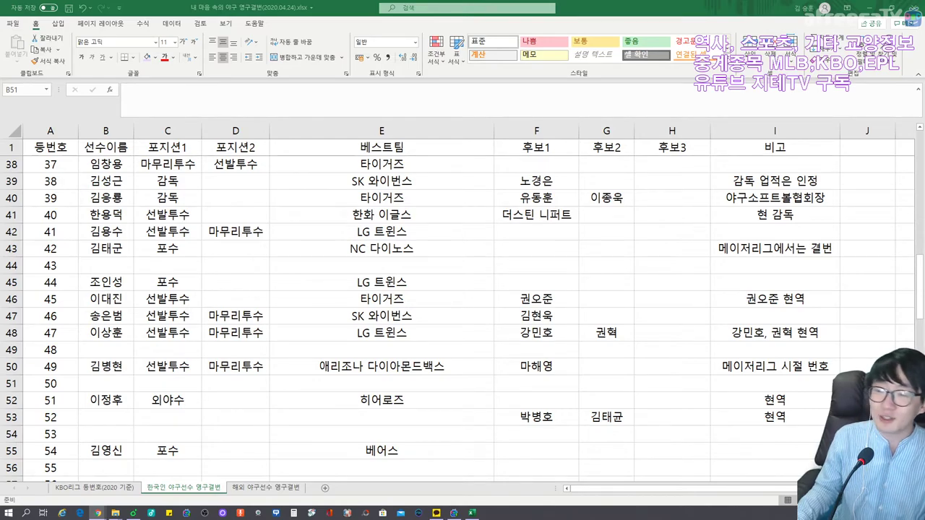
left_click(105, 383)
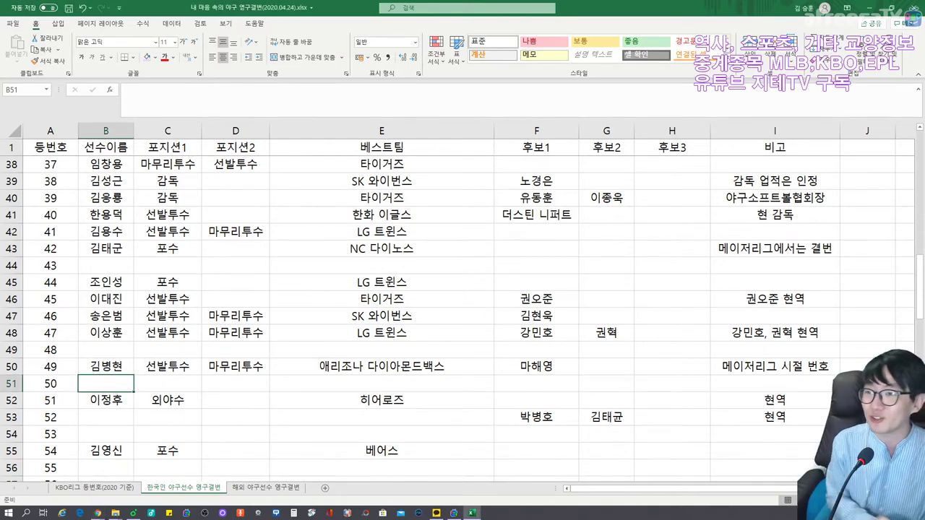
type("강백호")
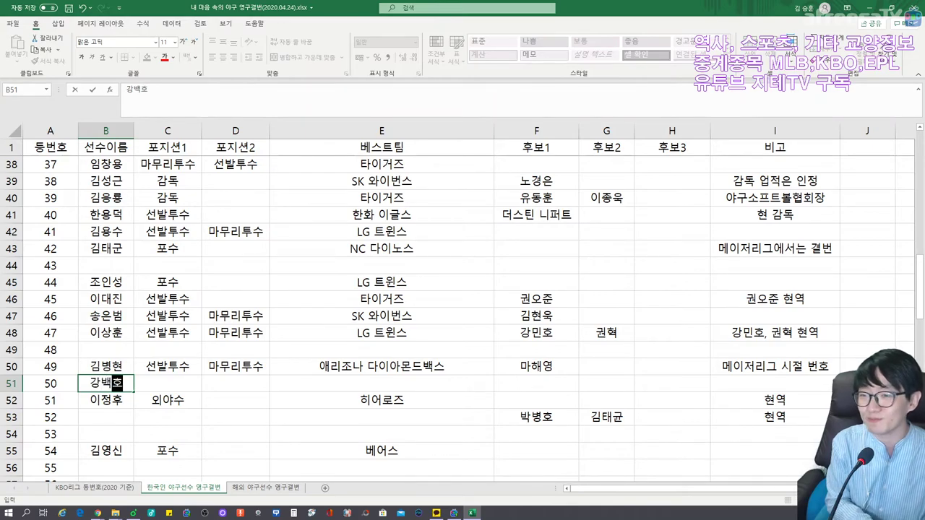
key("Tab")
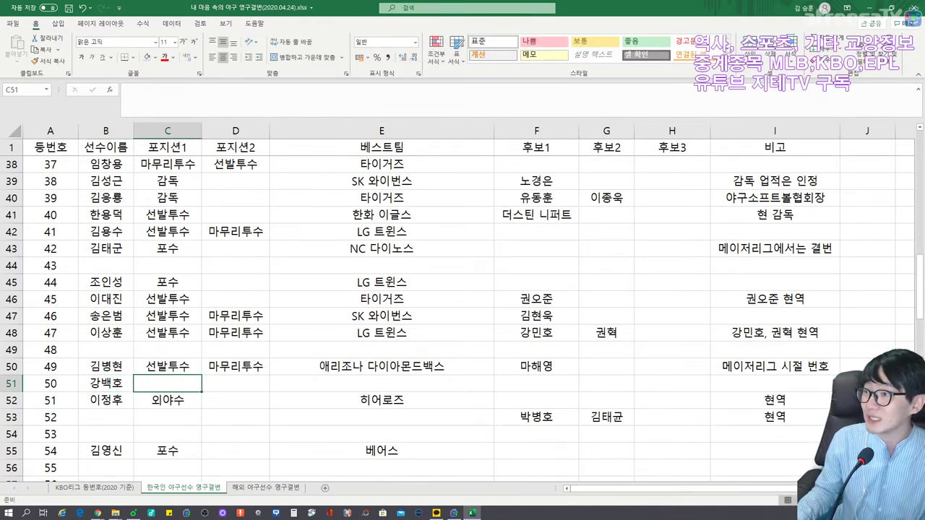
key("alt+Tab")
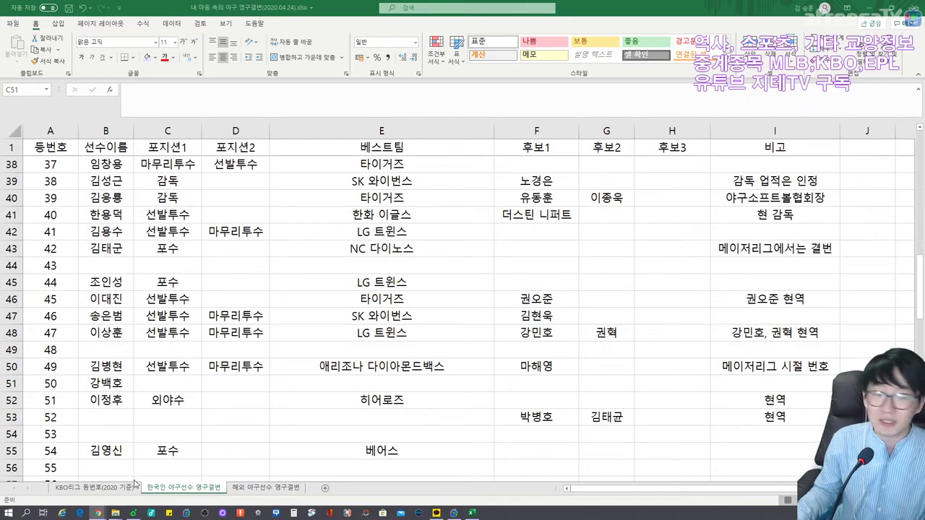
key("alt+Tab")
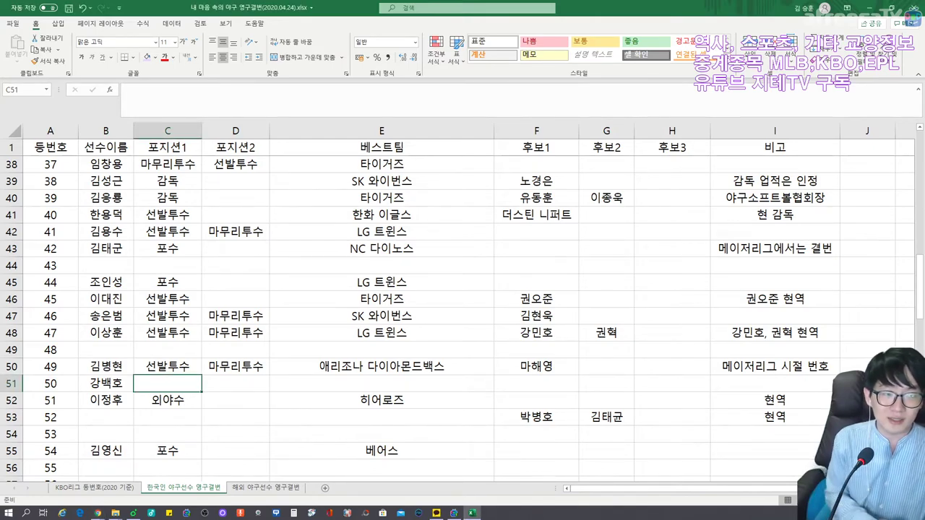
type("1루수")
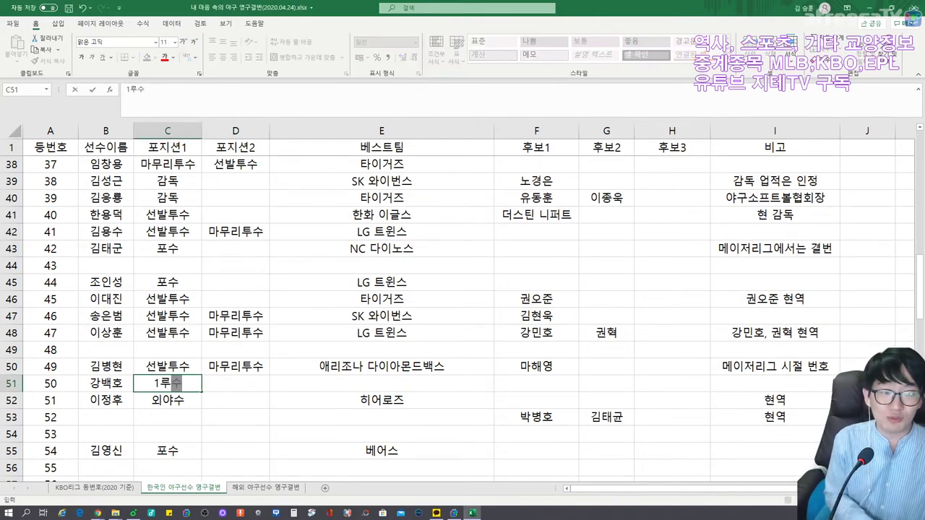
key("Tab")
type("외야수")
key("Tab")
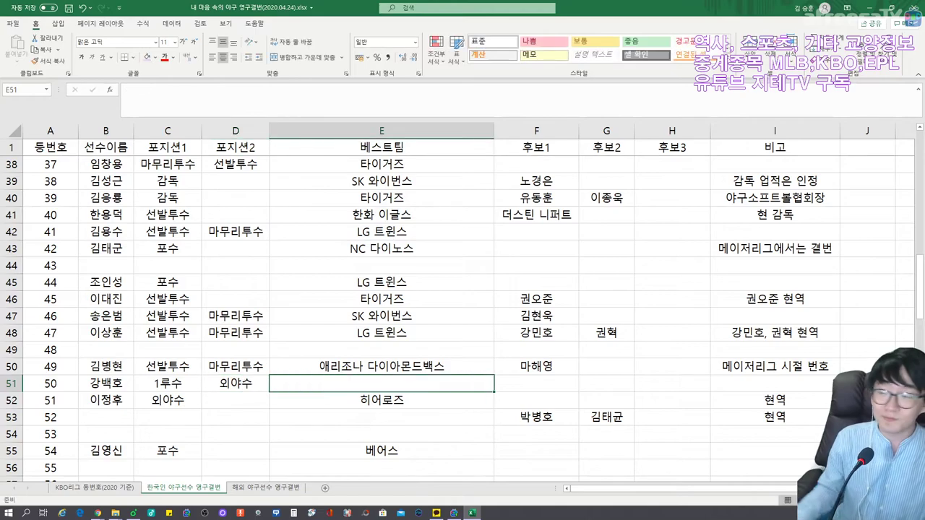
Enter KT 위즈 as 베스트팀 for uniform number 50
type("KIA 타이거즈")
key("BackSpace")
key("BackSpace")
key("BackSpace")
key("BackSpace")
key("BackSpace")
key("BackSpace")
key("BackSpace")
key("BackSpace")
type("KT 위즈")
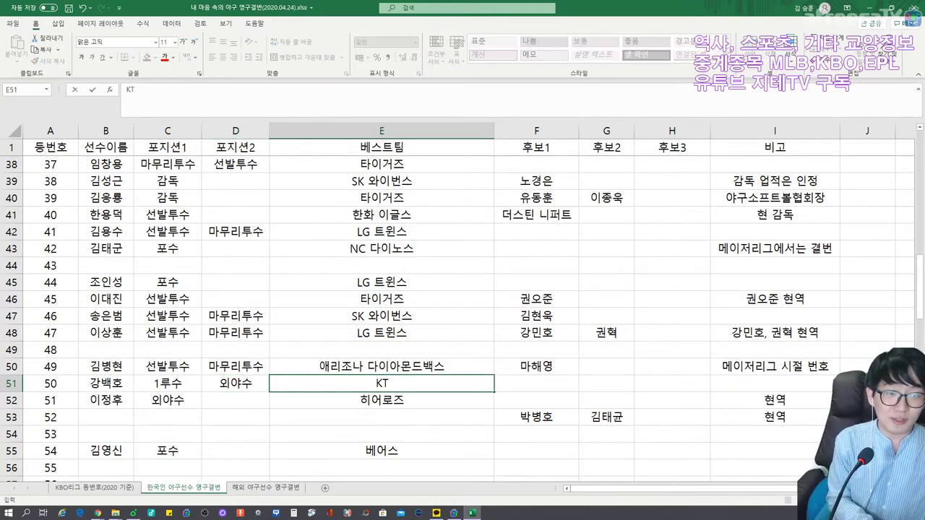
key("Tab")
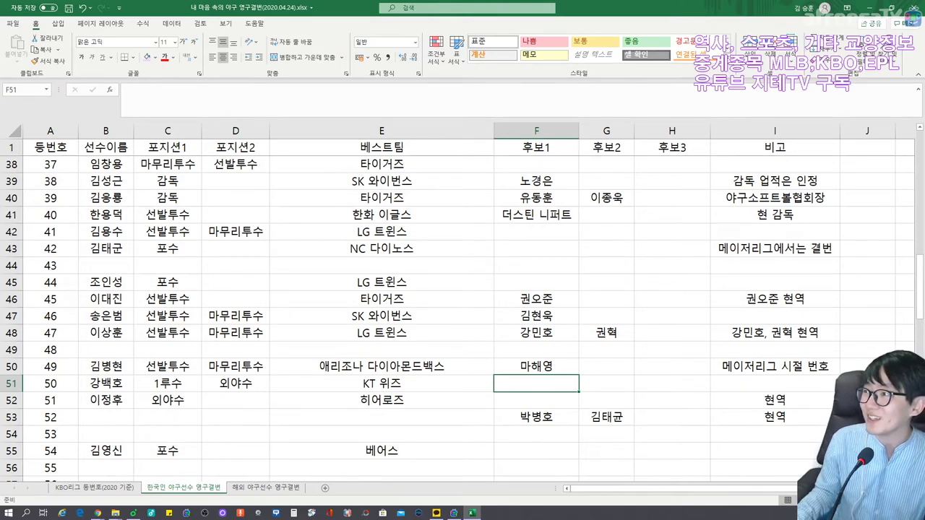
Enter 딱히 유명 선수 없어서 as the 비고 remark for uniform number 50
key("alt+Tab")
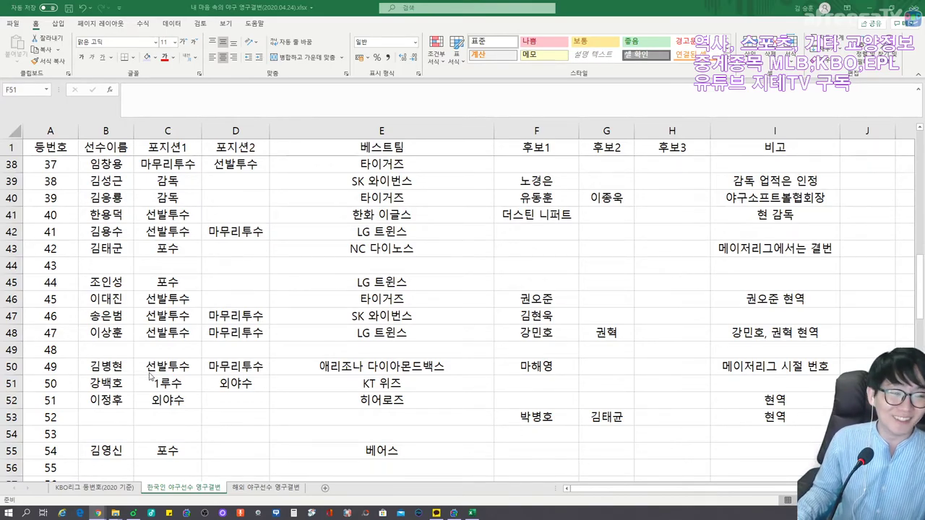
scroll(179, 317, "down", 1)
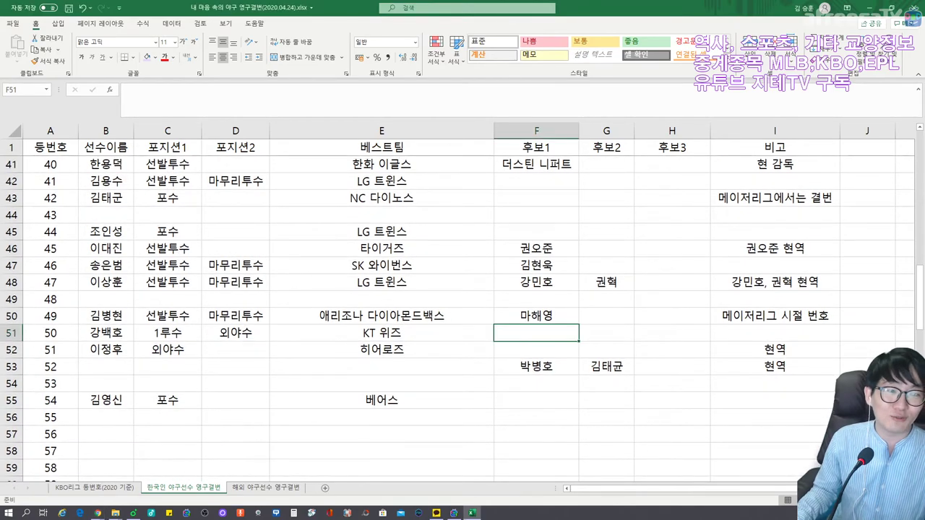
left_click(122, 337)
left_click(120, 351)
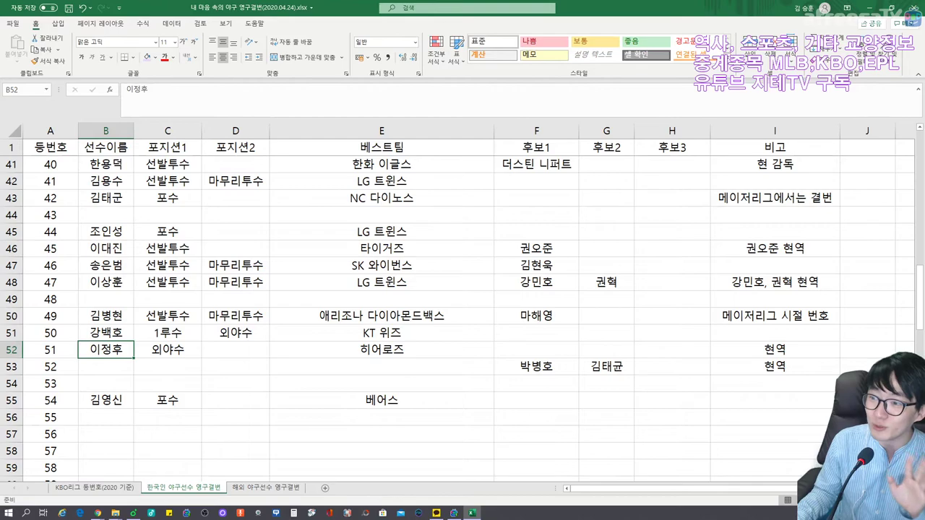
left_click(106, 366)
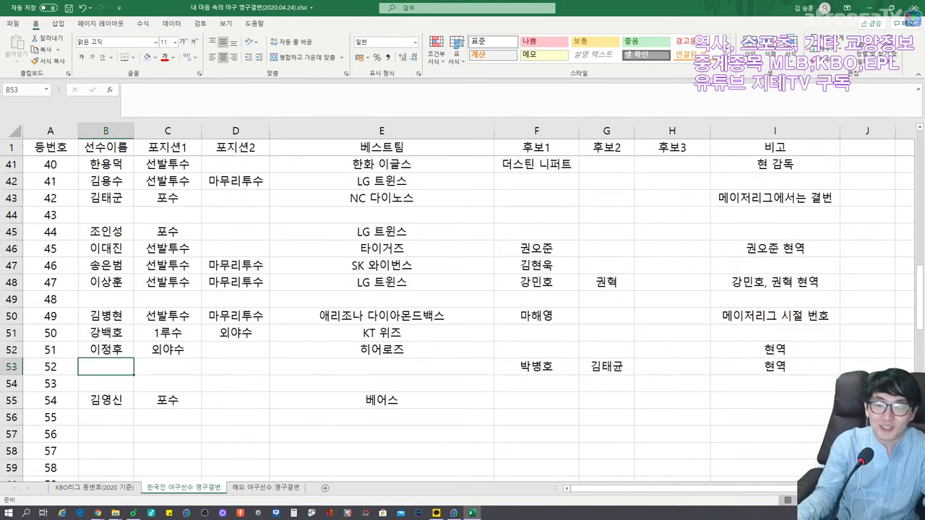
left_click(774, 333)
type("딱히 유명 선수 ㅇ없어서")
key("Return")
left_click(537, 349)
key("Left")
key("Left")
key("Left")
key("Left")
key("Down")
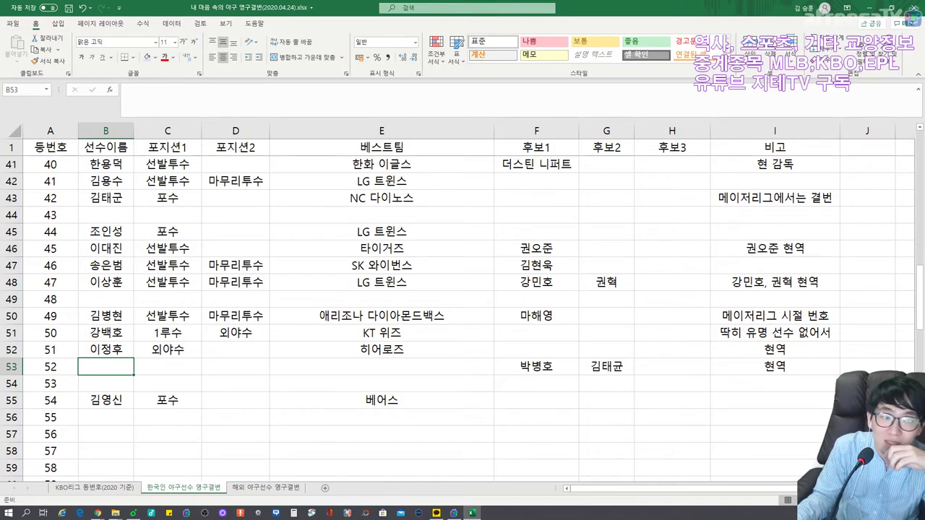
Enter 봉중근 as 후보1 for uniform number 51
left_click(236, 349)
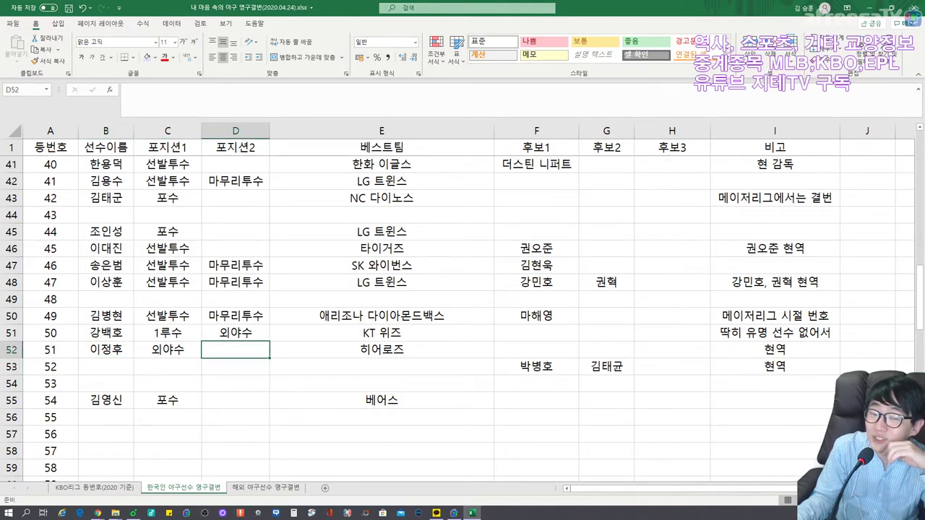
left_click(536, 350)
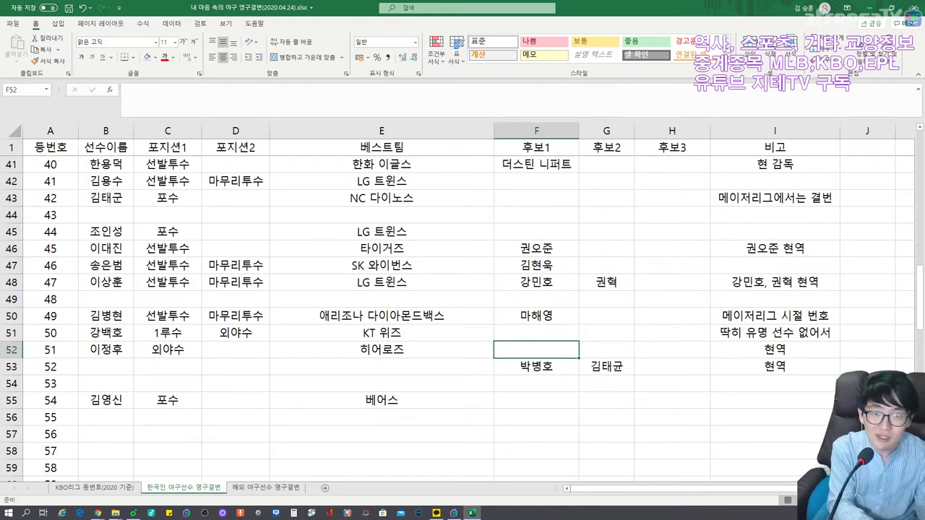
type("봉")
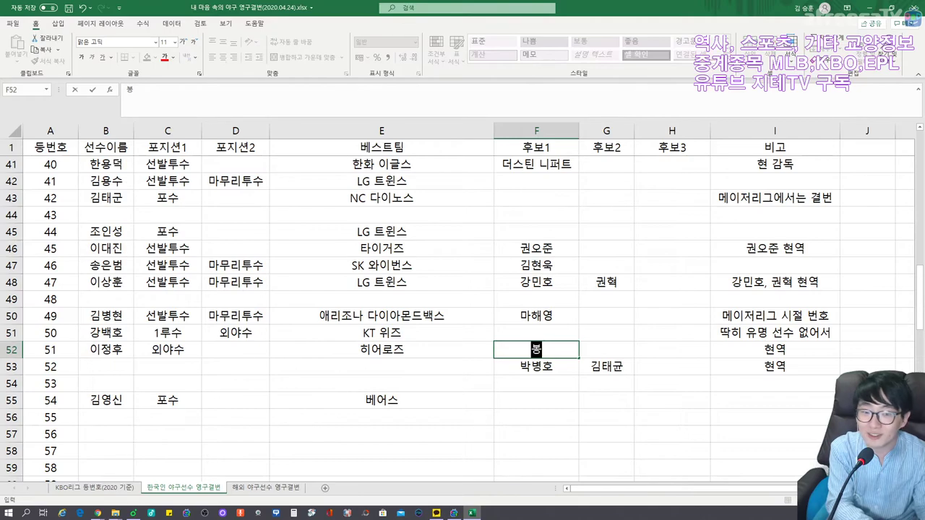
type("중근")
key("Return")
Replace the 비고 remarks for uniform numbers 50 and 51 with 미래의 주역
key("Left")
key("Left")
key("Right")
key("Right")
key("Right")
key("Right")
key("Right")
key("Right")
key("Up")
key("Up")
key("Delete")
key("Down")
key("Delete")
key("Up")
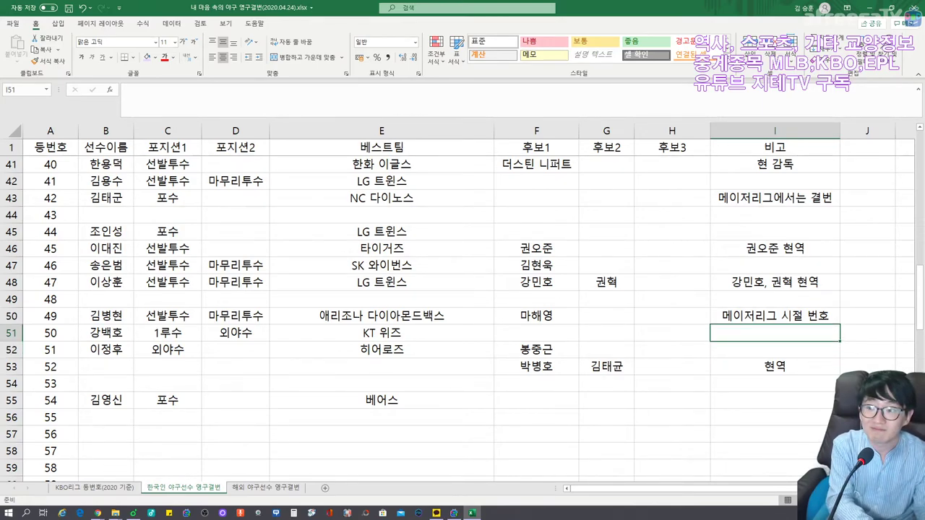
type("미래")
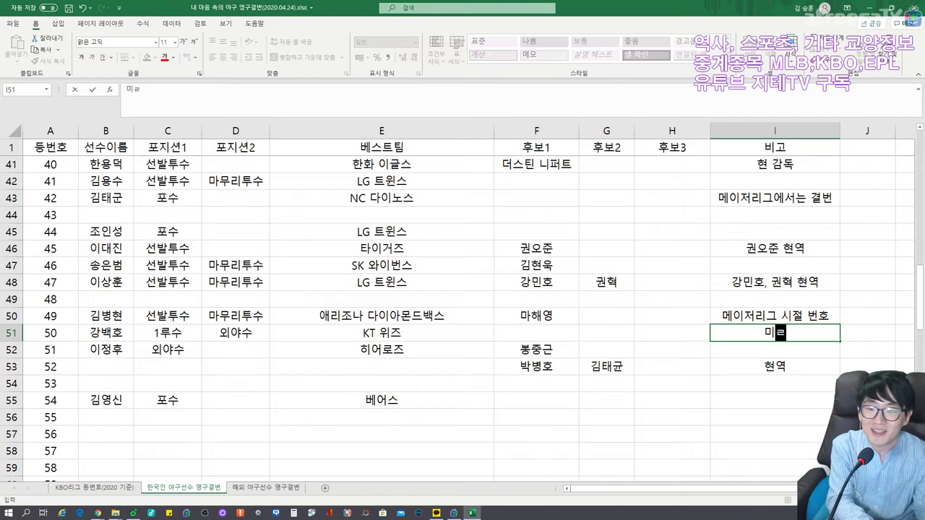
key("BackSpace")
key("BackSpace")
type("미래의 주역")
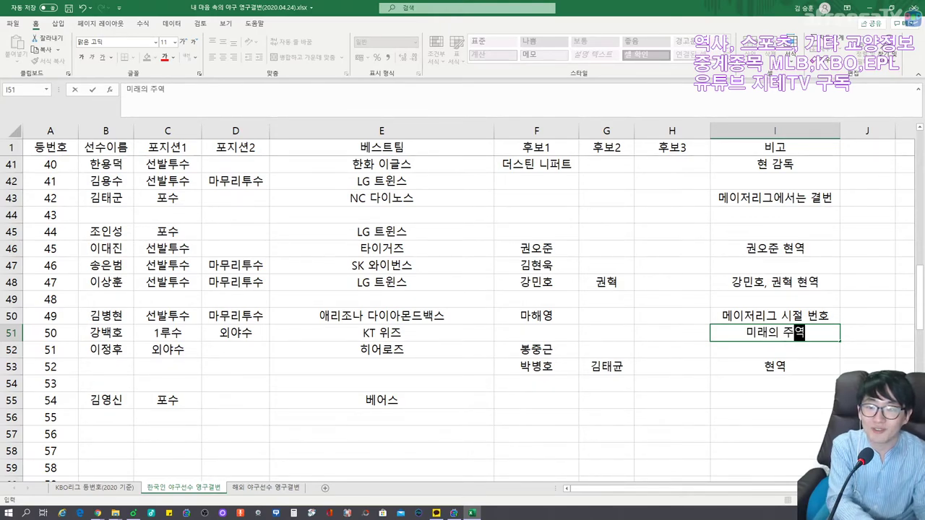
key("Return")
type("미래의 주역")
key("Return")
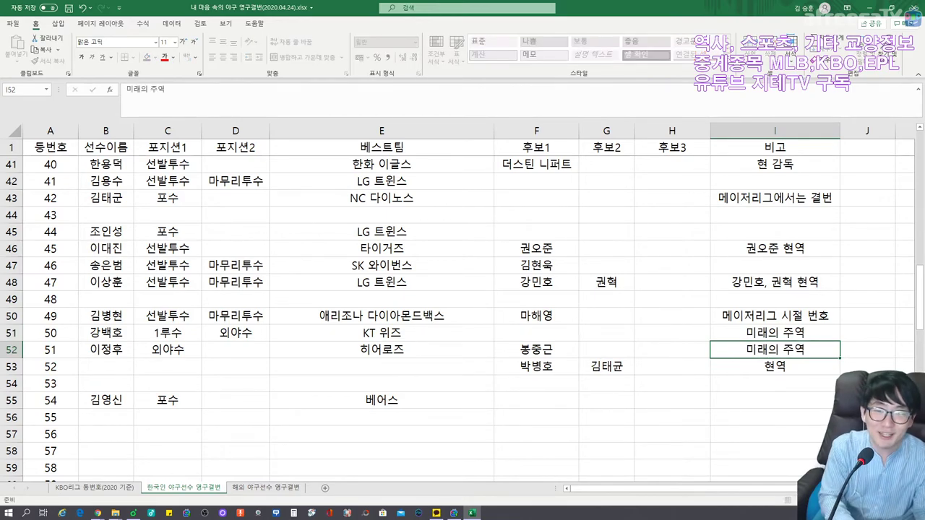
key("Return")
Enter 박병호 as the player for uniform number 52
key("Left")
key("Left")
key("Left")
key("Left")
key("Left")
key("Left")
key("Left")
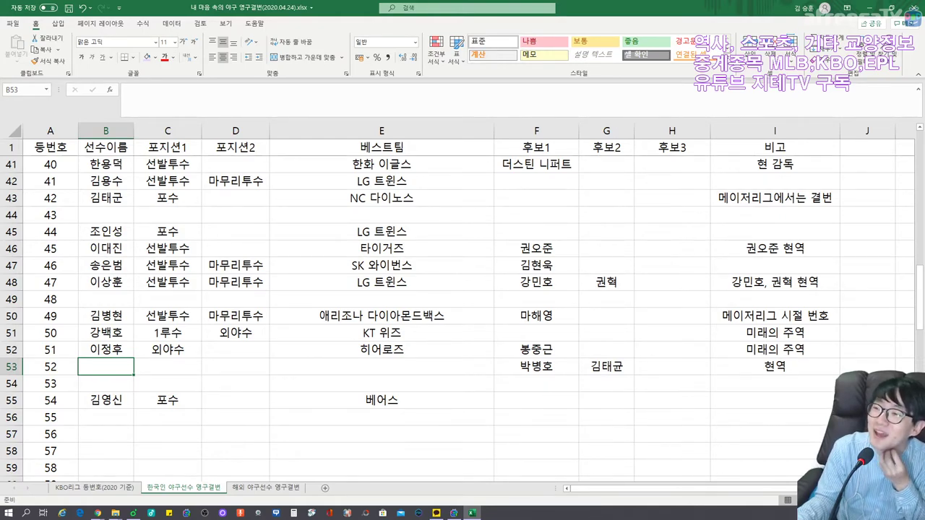
key("alt+Tab")
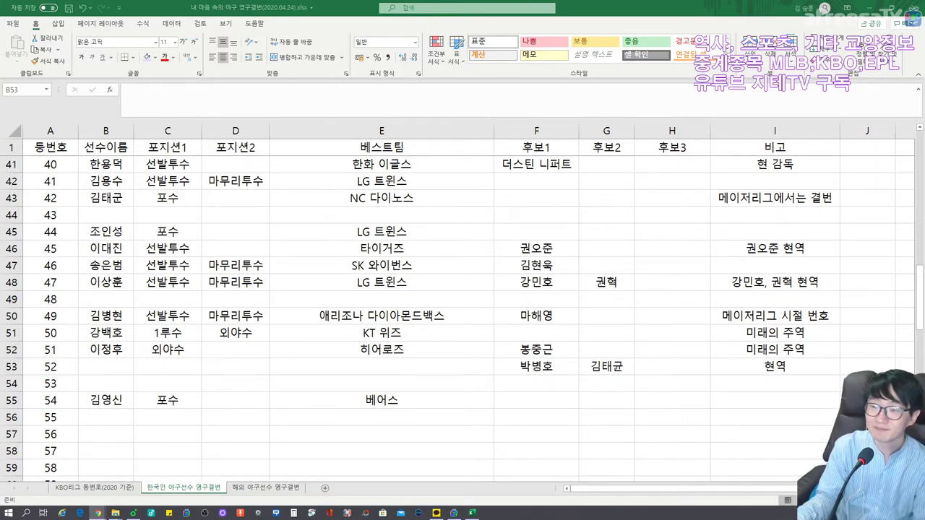
left_click(105, 366)
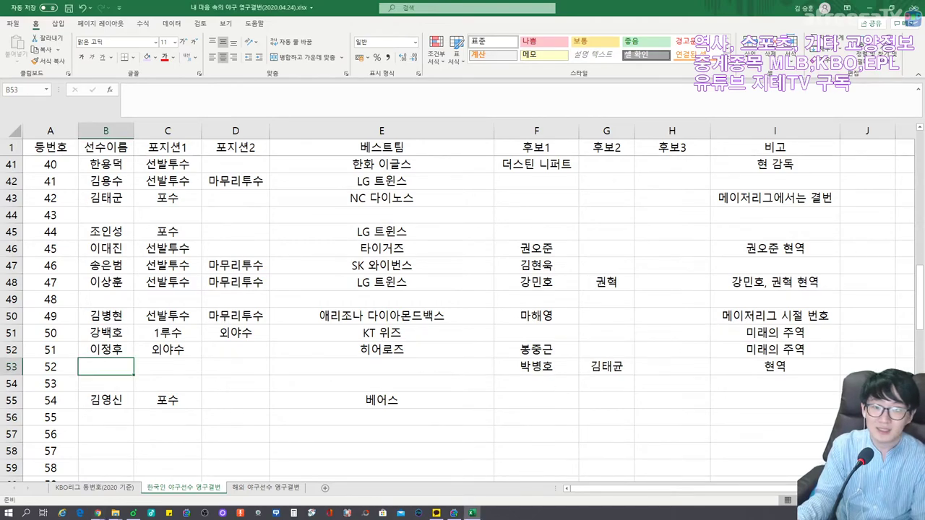
left_click(536, 366)
key("Left")
key("Left")
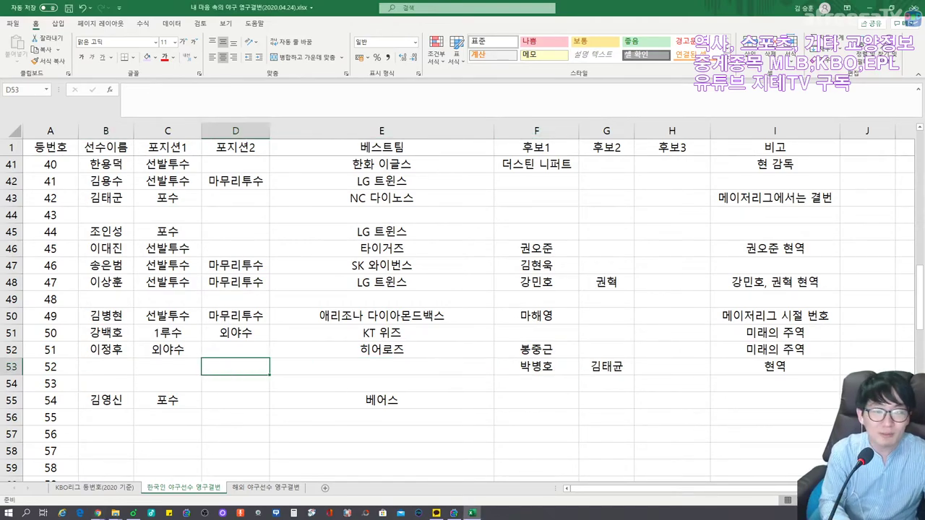
key("Left")
key("Left")
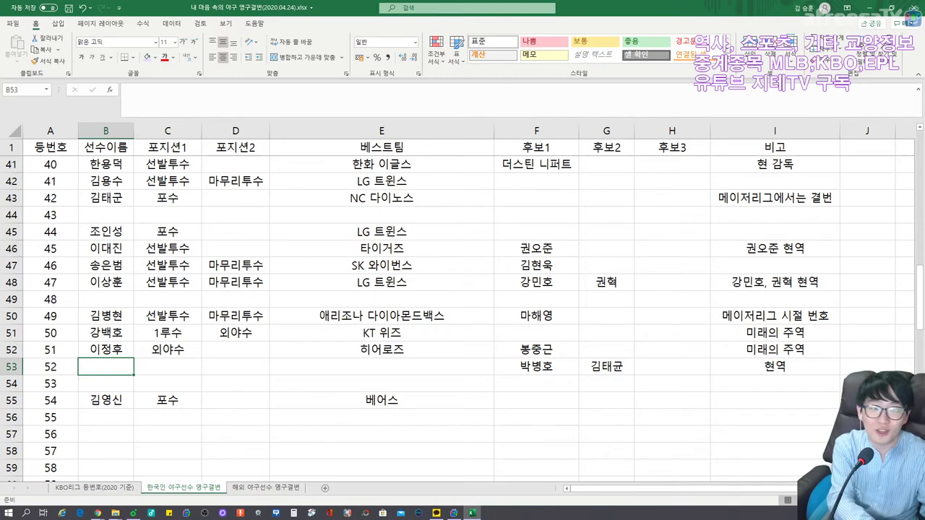
type("박병호")
key("Tab")
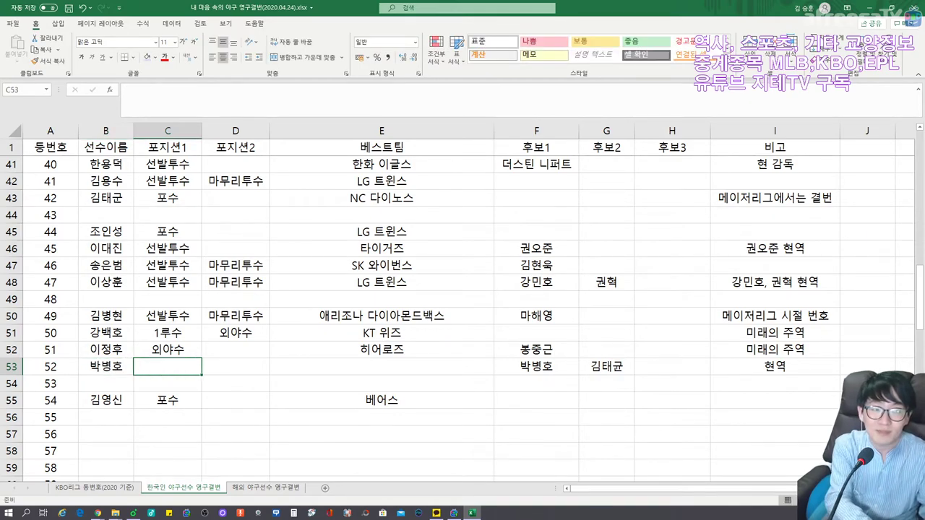
Set 포지션1 to 1루수 and 포지션2 to 지명타자 for uniform number 52
type("1루수")
key("Tab")
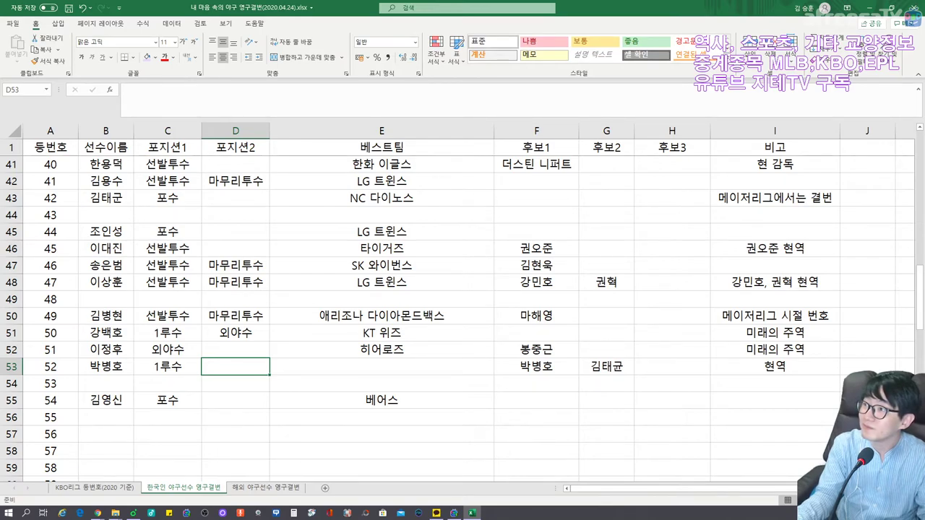
key("alt+Tab")
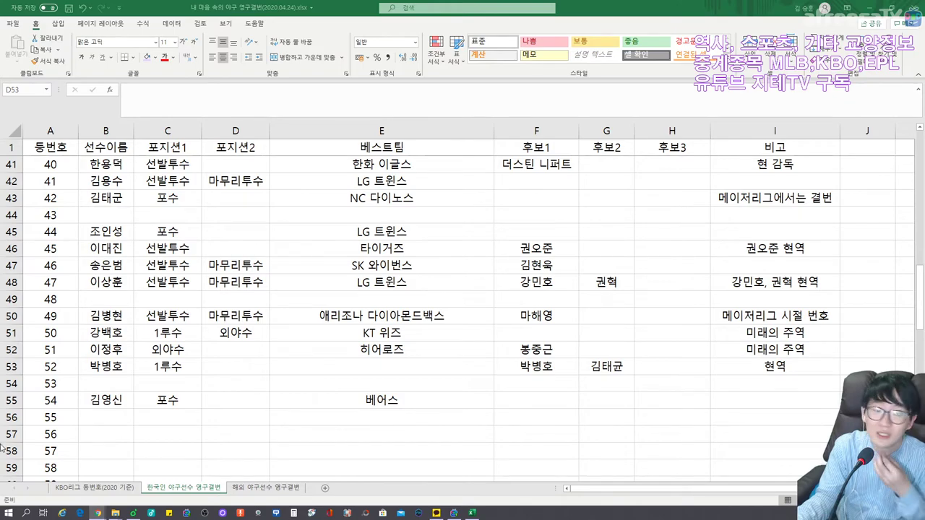
left_click(231, 363)
type("지명타자")
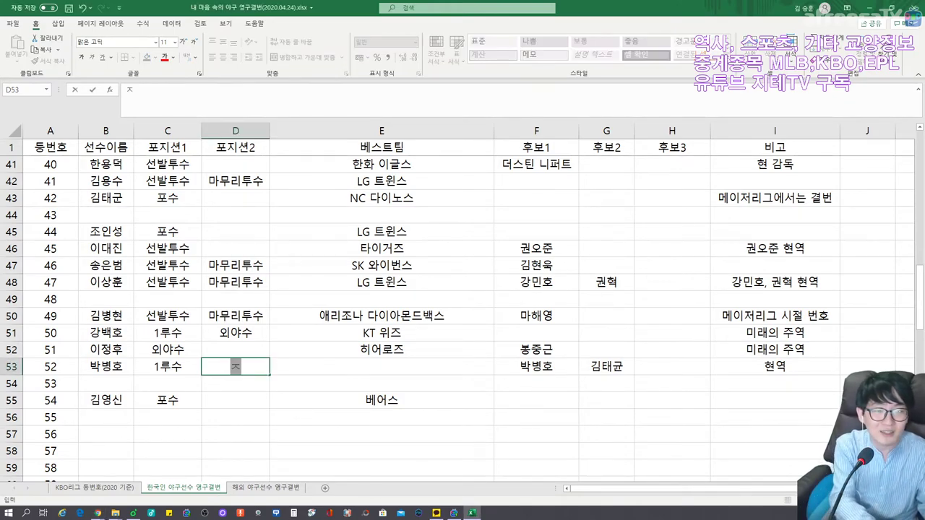
Replace 후보1 with 김태균 and clear 후보2 for uniform number 52
left_click(536, 366)
key("Right")
key("Left")
key("Delete")
type("김태균")
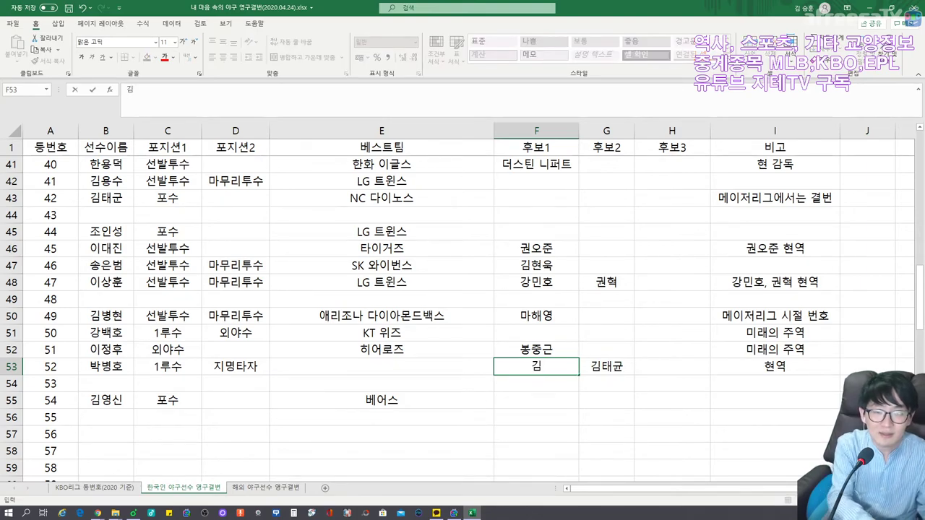
key("Tab")
key("Delete")
Set 베스트팀 to 히어로즈 for uniform number 52
key("Right")
key("Left")
key("Left")
key("Left")
key("Left")
key("Right")
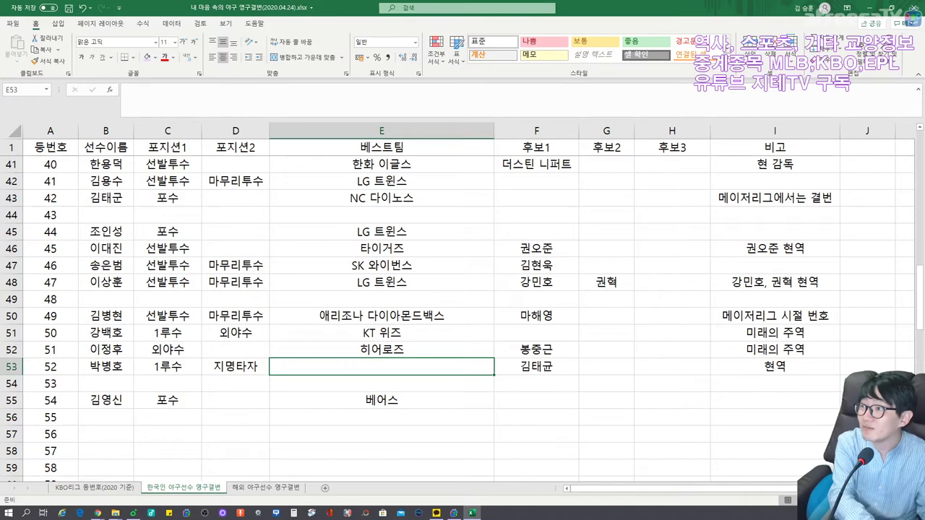
type("키움 히어")
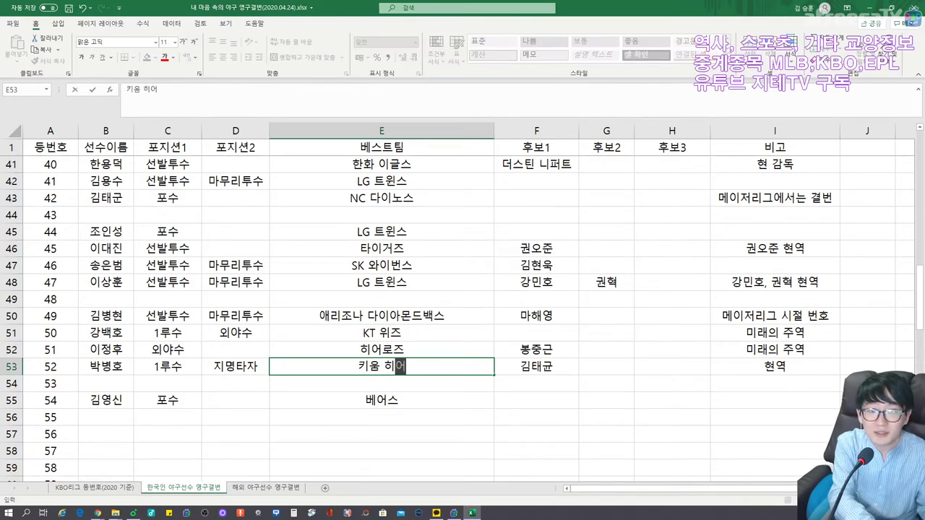
key("BackSpace")
key("BackSpace")
key("BackSpace")
key("BackSpace")
type("히어로즈")
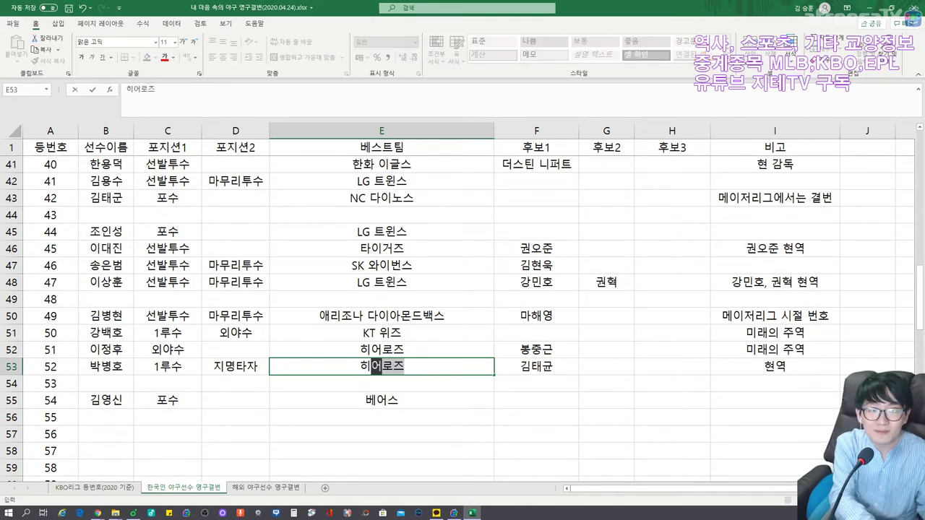
key("Right")
key("Right")
key("Right")
key("Right")
key("Left")
key("Left")
key("Left")
key("Left")
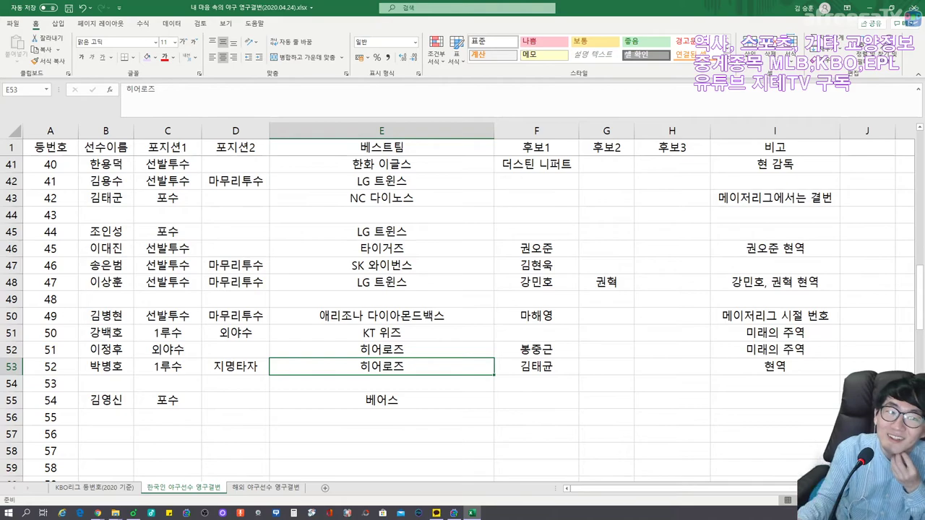
Enter 이대형 as the player and 외야수 as 포지션1 for uniform number 53
left_click(105, 384)
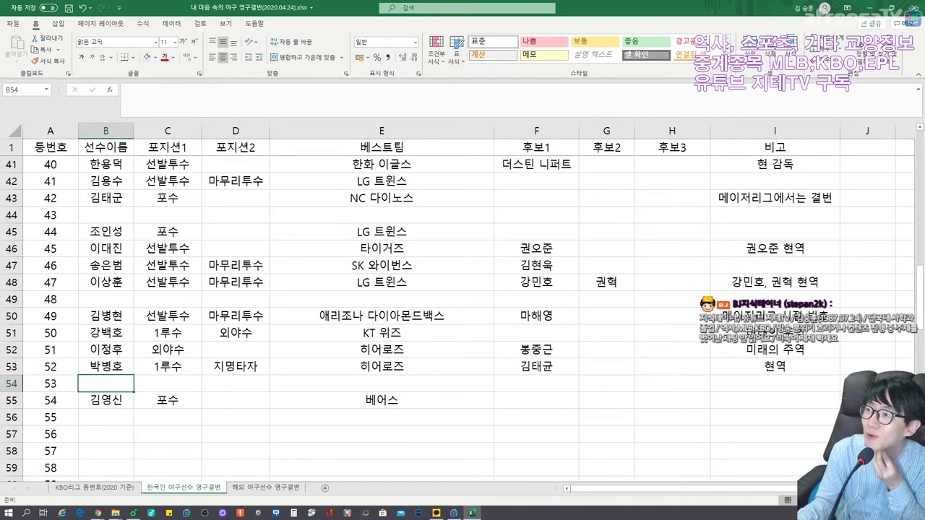
key("alt+Tab")
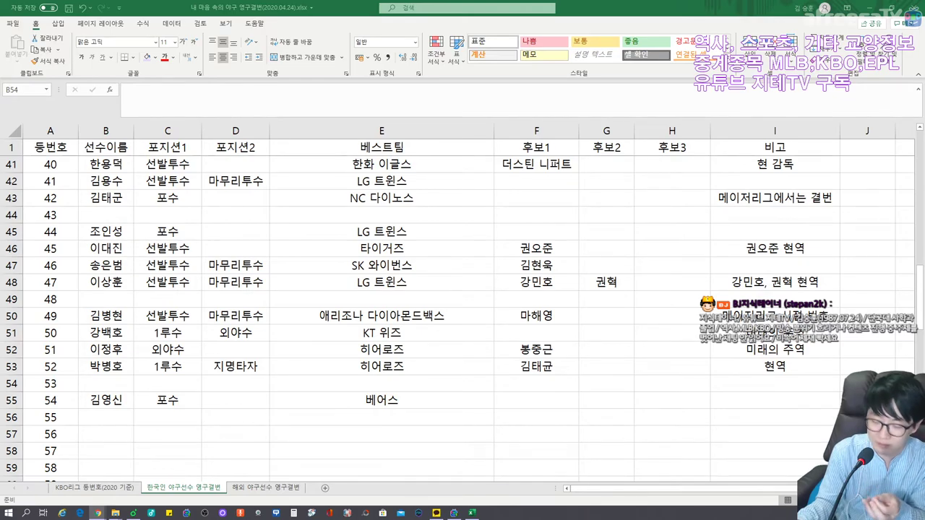
left_click(102, 390)
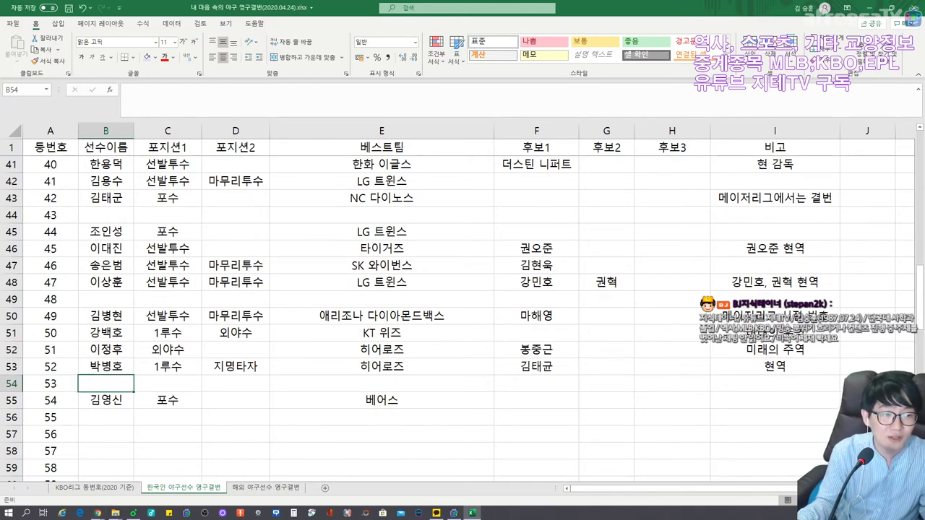
type("이대형")
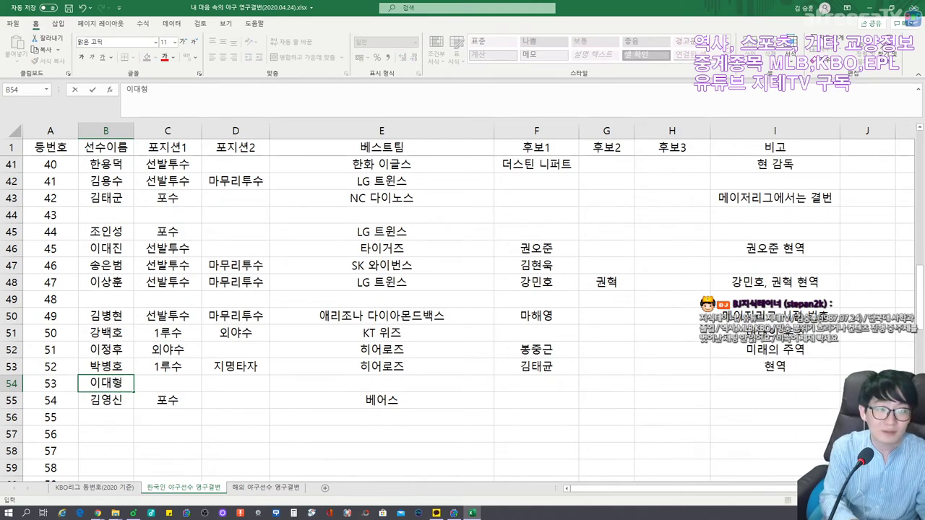
key("Tab")
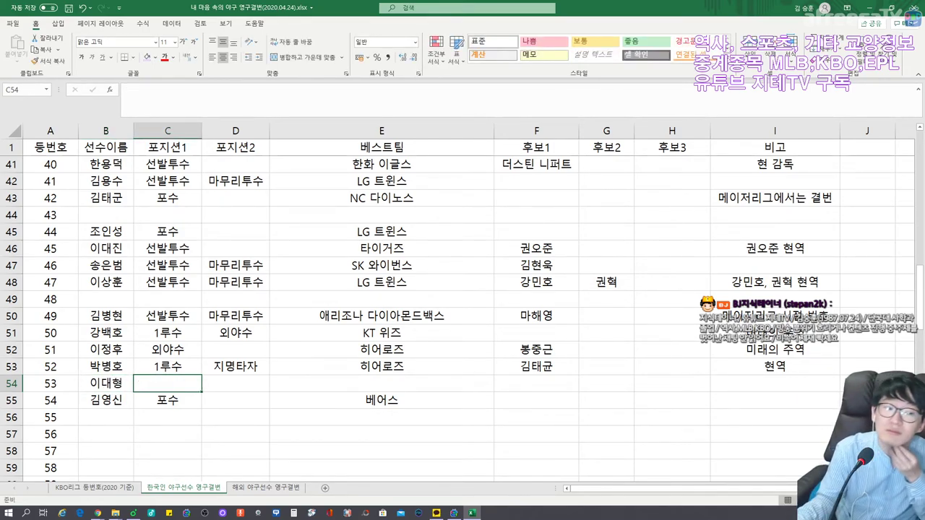
type("외야수")
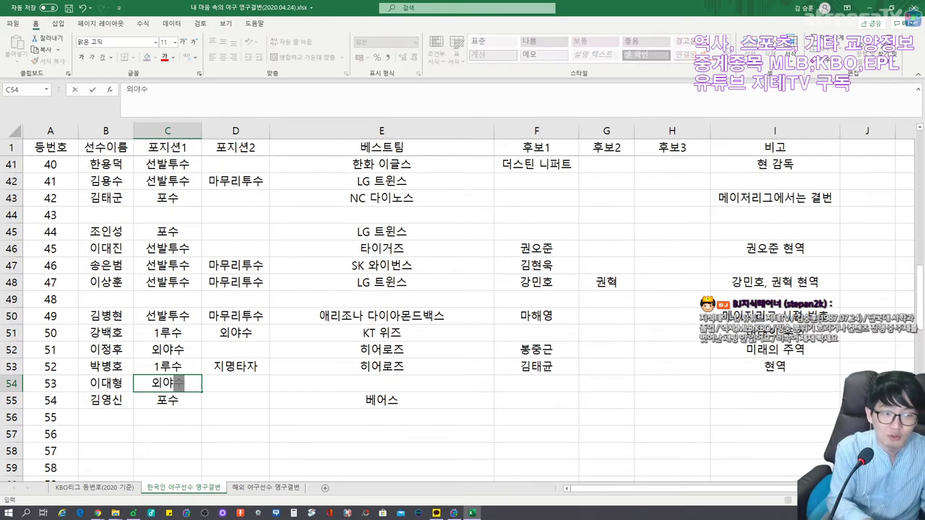
Set 베스트팀 to LG 트윈스 and 후보1 to 이학주 for uniform number 53
key("Tab")
key("Tab")
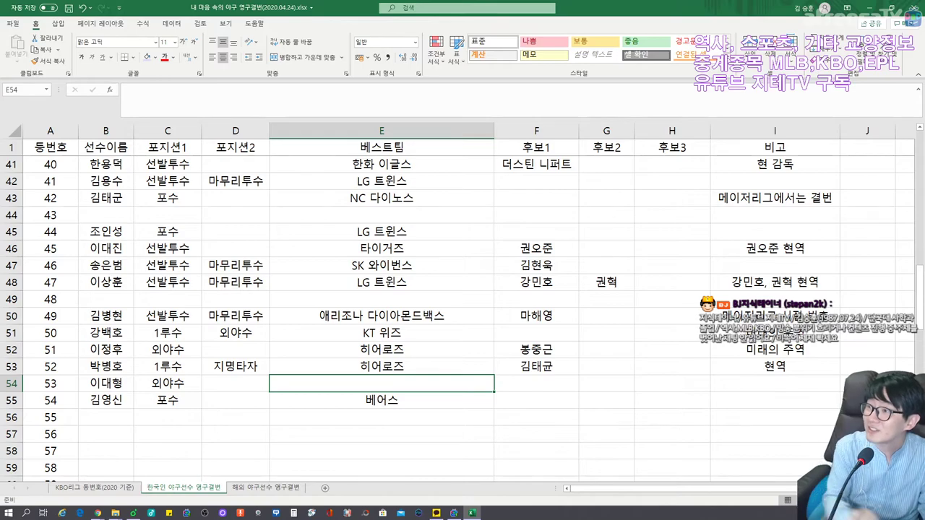
type("LG 트윈스")
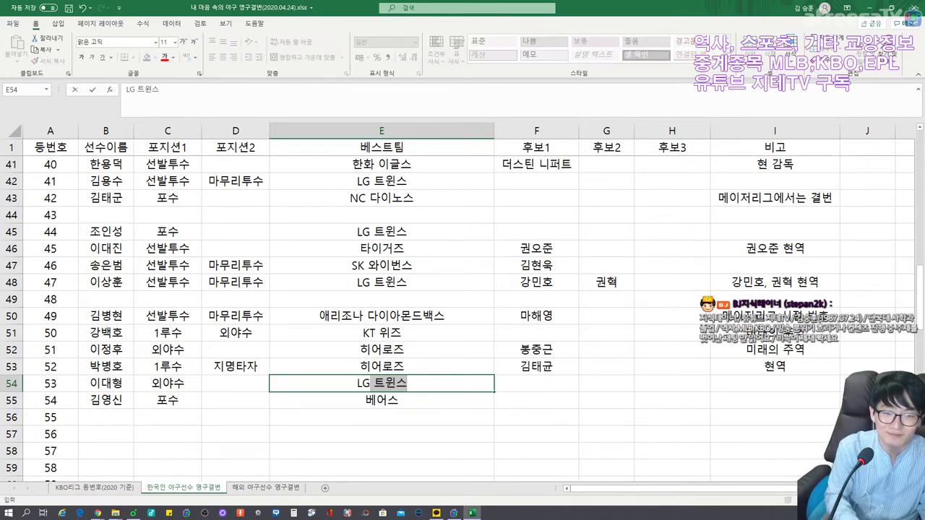
key("Tab")
key("Tab")
key("shift+Tab")
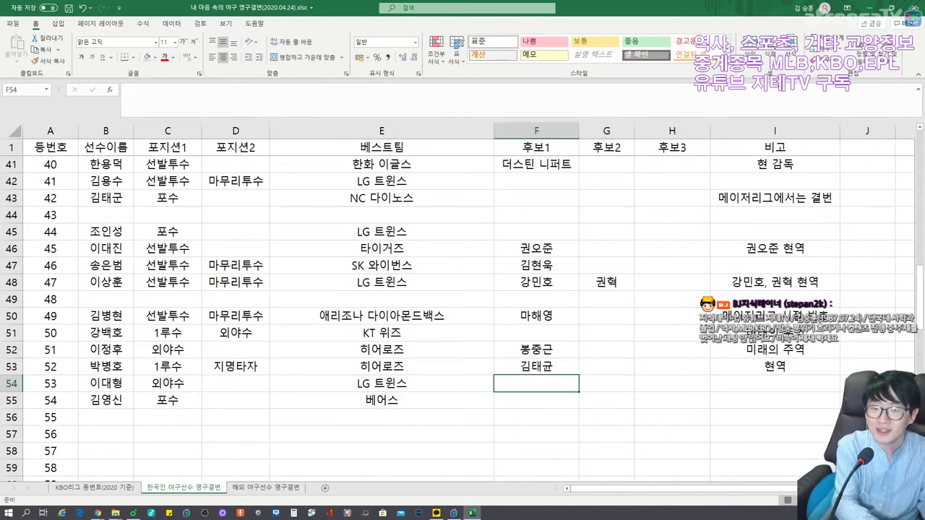
type("이학주")
key("Return")
Enter 김영신 as 후보1 for uniform number 54
key("Left")
key("Left")
key("Left")
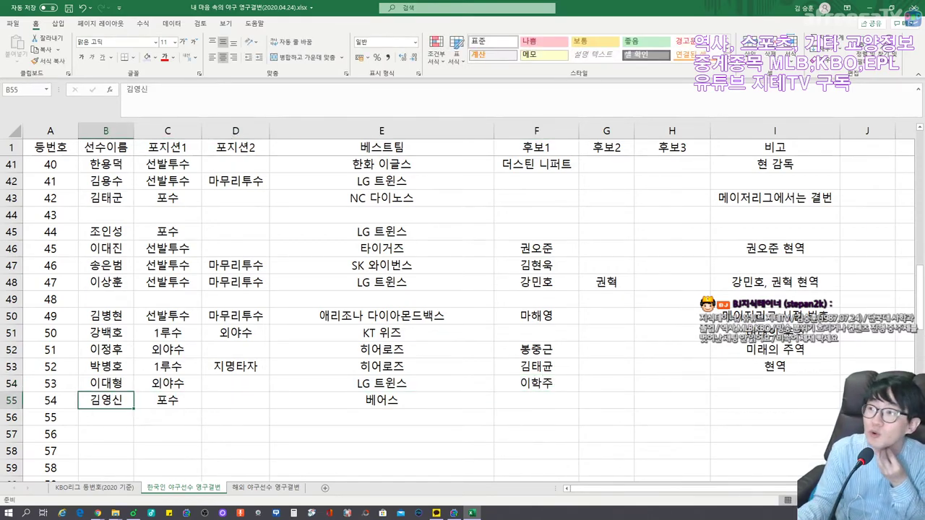
key("alt+Tab")
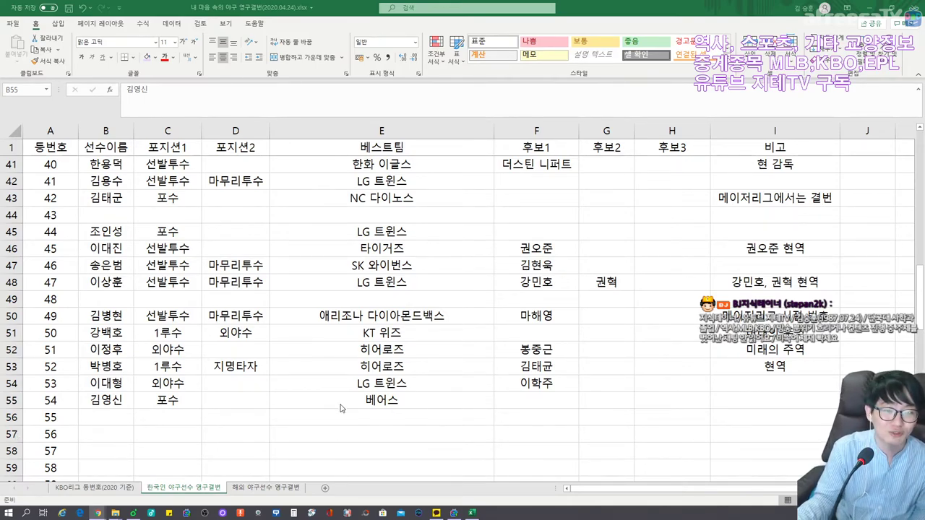
left_click(120, 402)
left_click(537, 400)
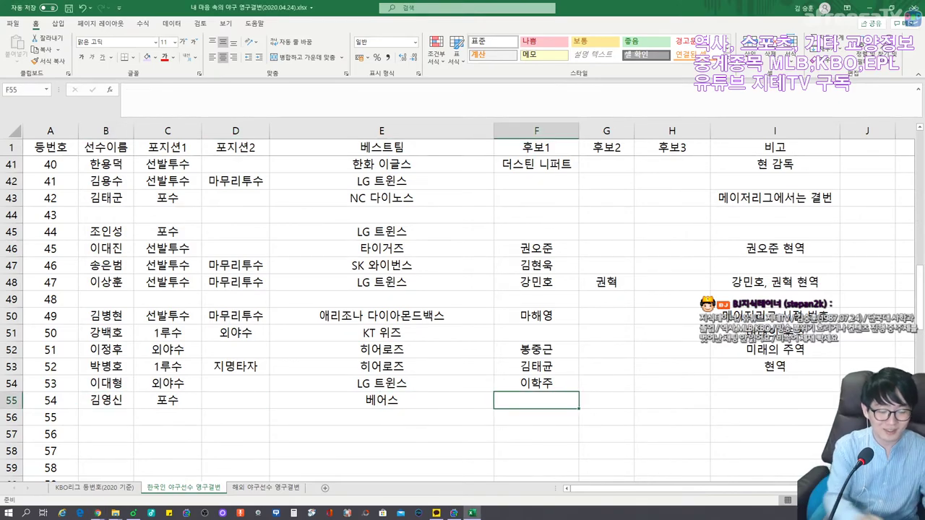
type("김영신")
Clear the existing player name, 포지션1 and 베스트팀 entries for uniform number 54
key("Left")
key("Left")
key("Left")
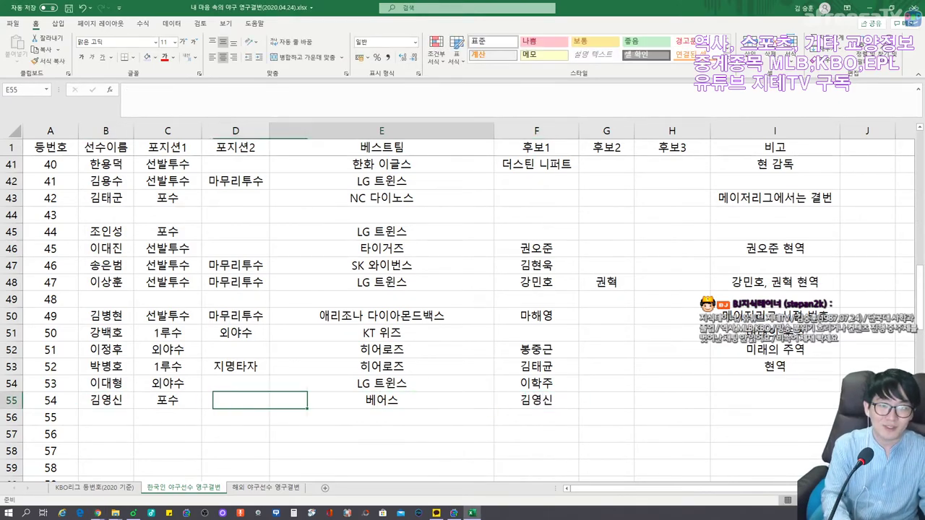
key("Delete")
key("Left")
key("Delete")
Enter the 비고 remark 김영신 베어스 결번 for uniform number 54
key("Right")
key("Right")
key("Right")
key("Right")
key("Right")
key("Right")
key("Right")
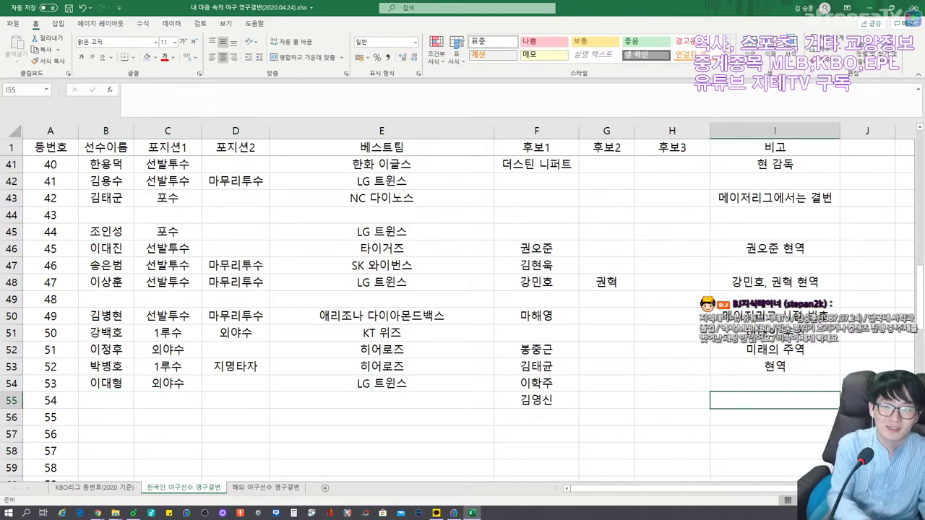
type("김영신 베어스 결번")
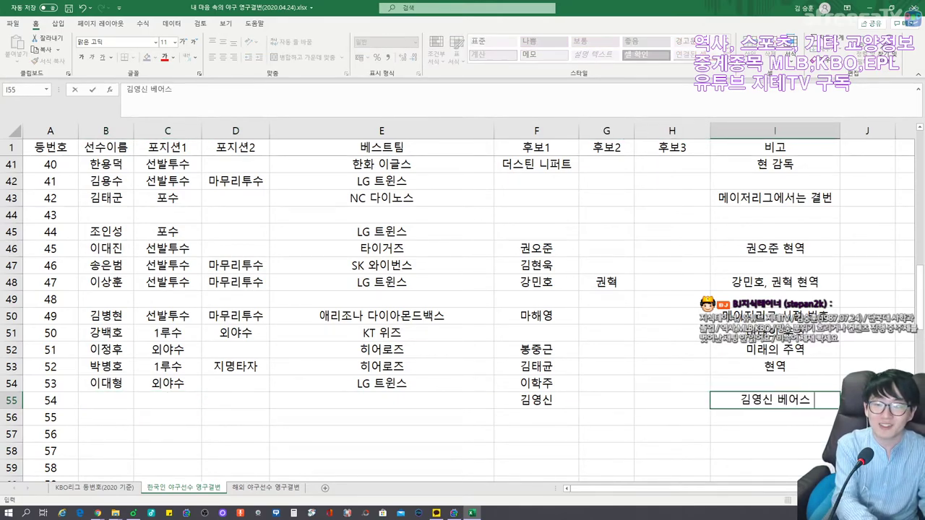
Enter 양현종 as the player and 선발투수 as 포지션1 for uniform number 54
key("Left")
key("Left")
key("Left")
key("Left")
key("Left")
key("Left")
key("Left")
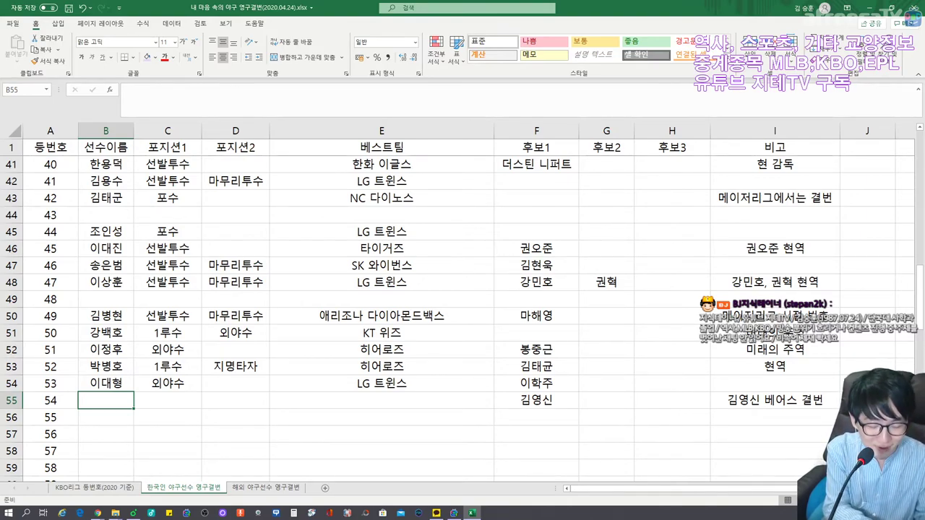
type("양현종")
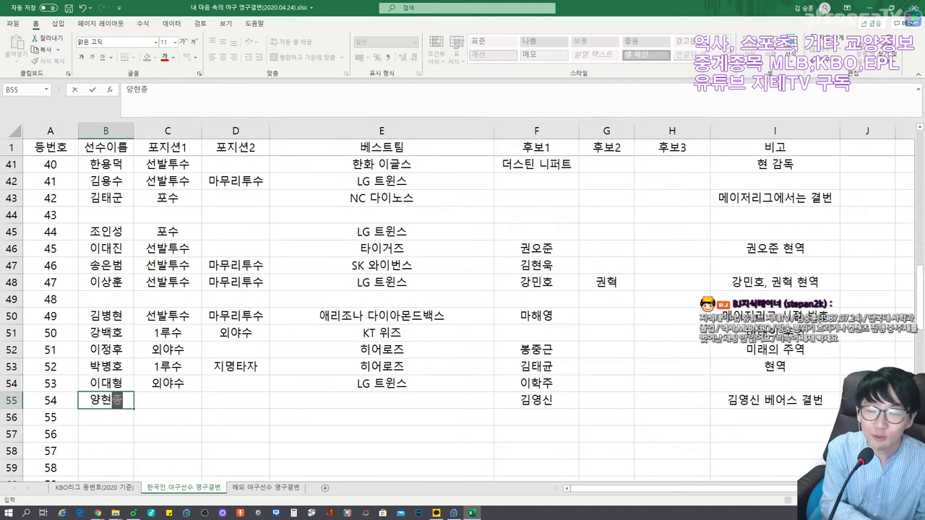
key("Tab")
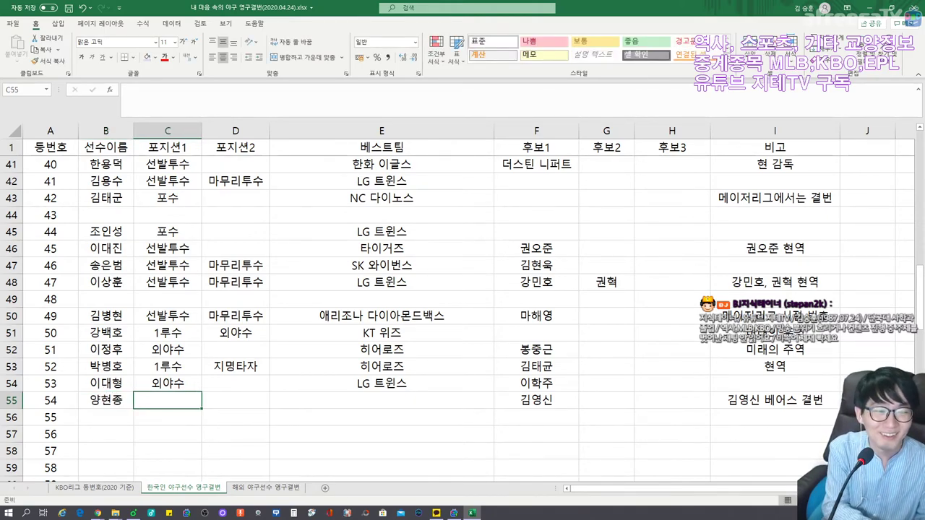
type("선바ㄹ투수")
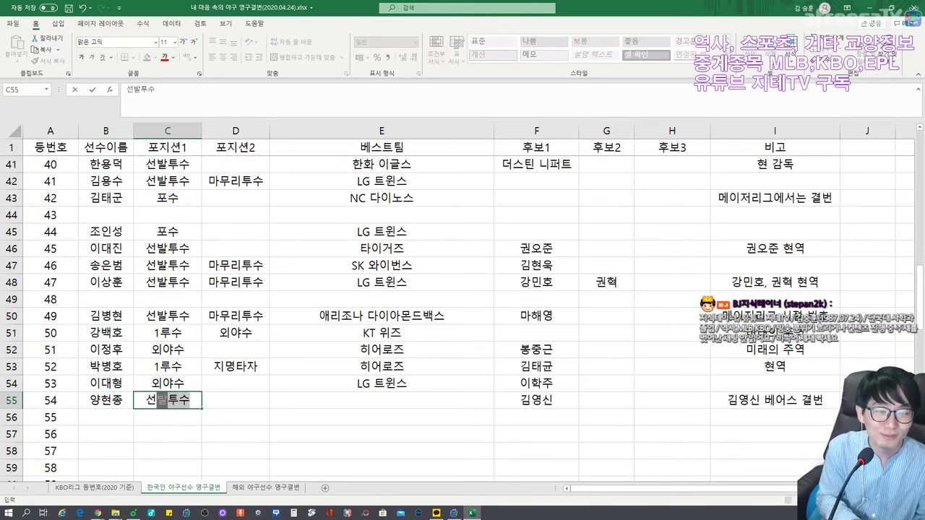
Set 베스트팀 to KIA 타이거즈 for uniform number 54
key("Tab")
key("Tab")
type("KAI")
key("BackSpace")
key("BackSpace")
type("IA")
key("Tab")
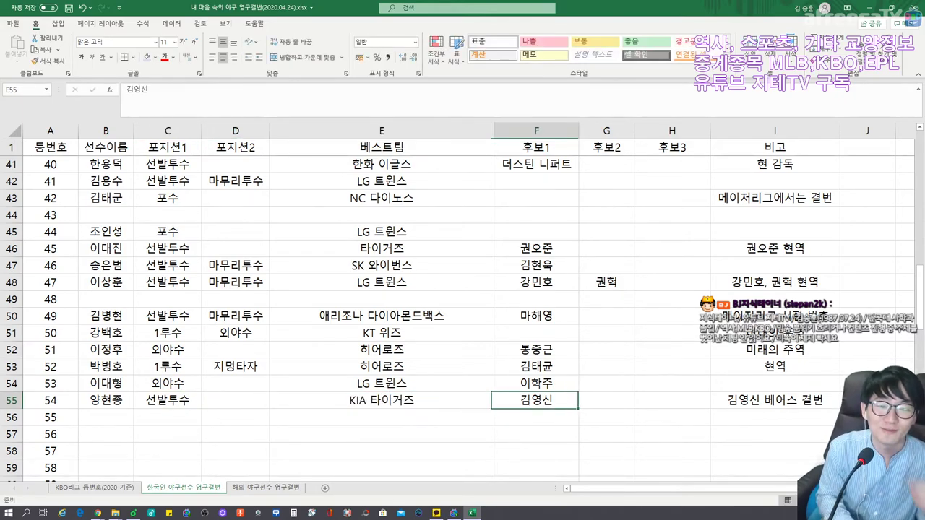
key("Tab")
key("Tab")
left_click(606, 401)
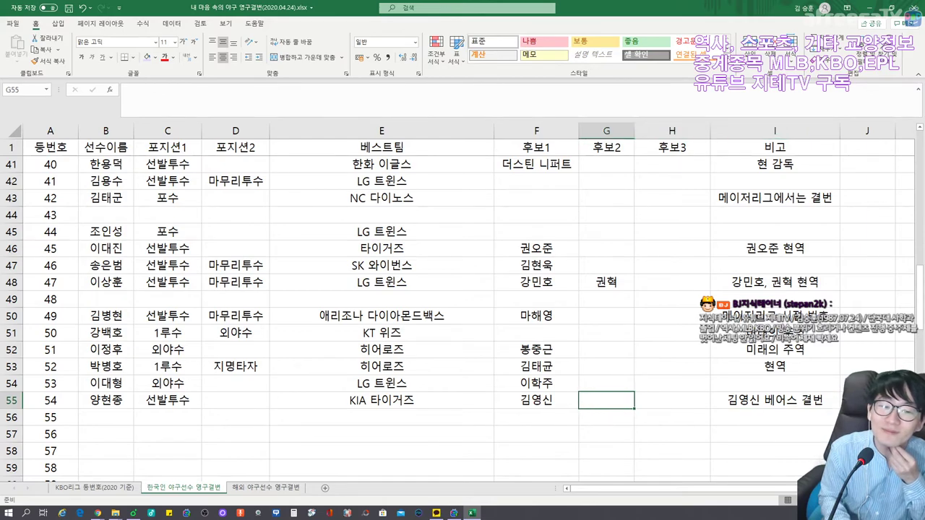
Leave uniform number 55 blank and enter 이지영 as the player with 포수 as 포지션1 for number 56
key("Down")
key("Left")
key("Left")
key("Left")
key("Left")
key("Left")
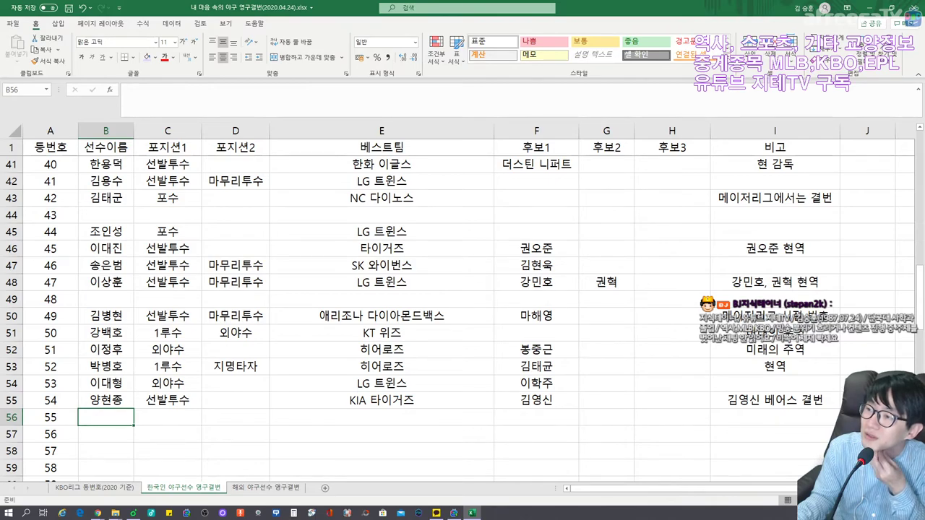
key("alt+Tab")
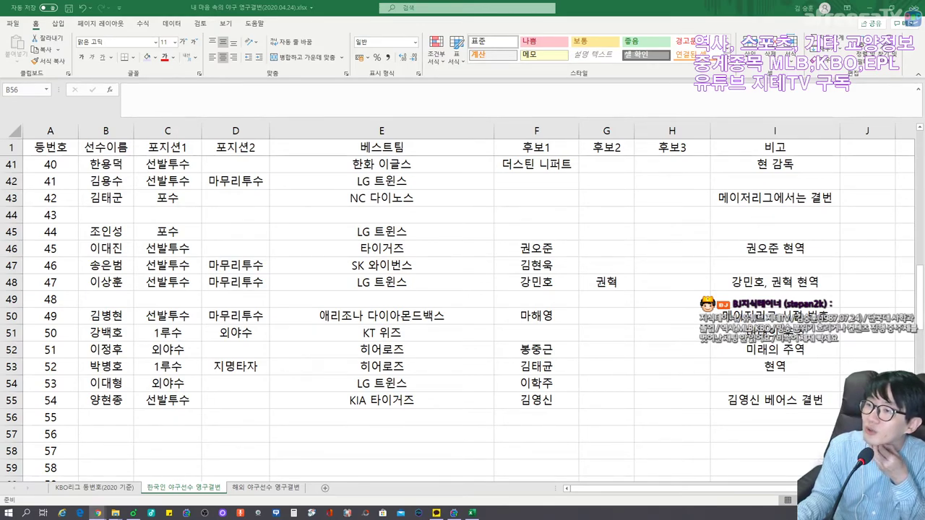
scroll(463, 311, "down", 2)
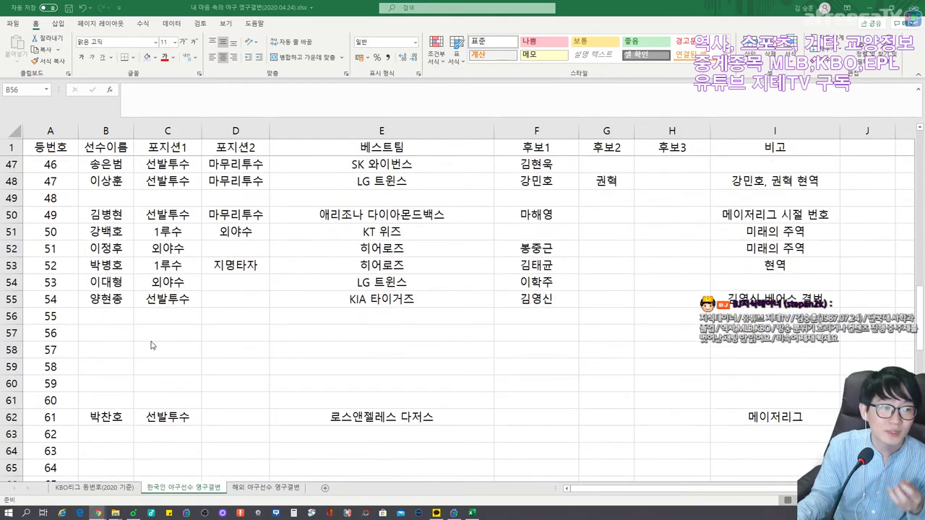
left_click(105, 316)
left_click(106, 333)
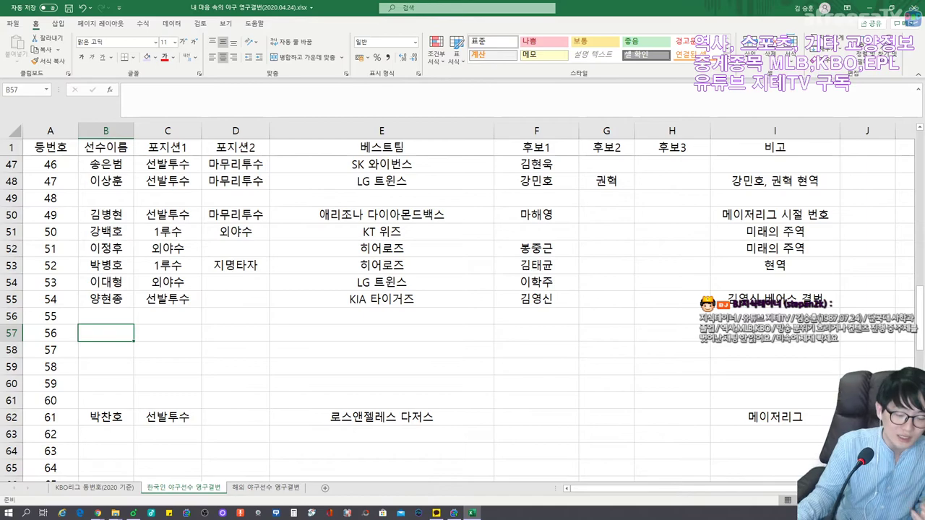
type("이지영")
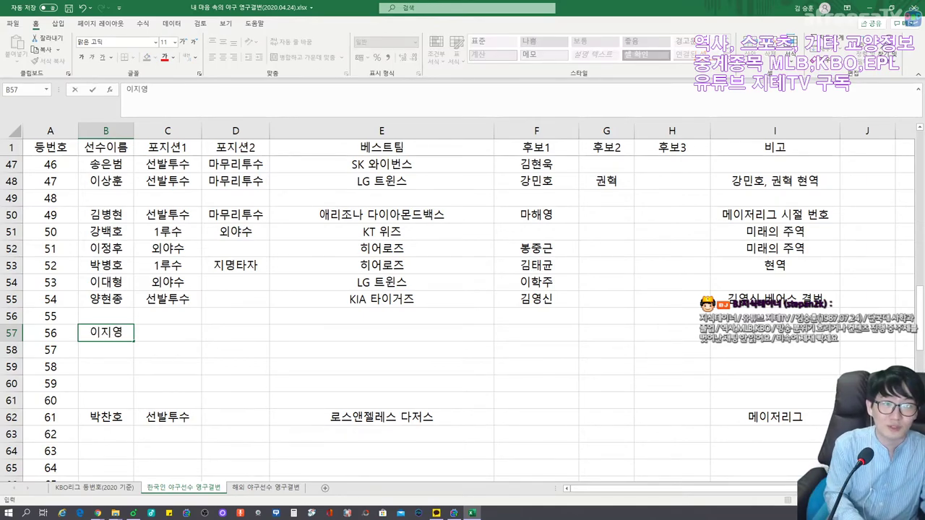
key("Tab")
type("포수")
Set 베스트팀 to 히어로즈 for uniform number 56
key("Tab")
key("Tab")
key("Tab")
key("Left")
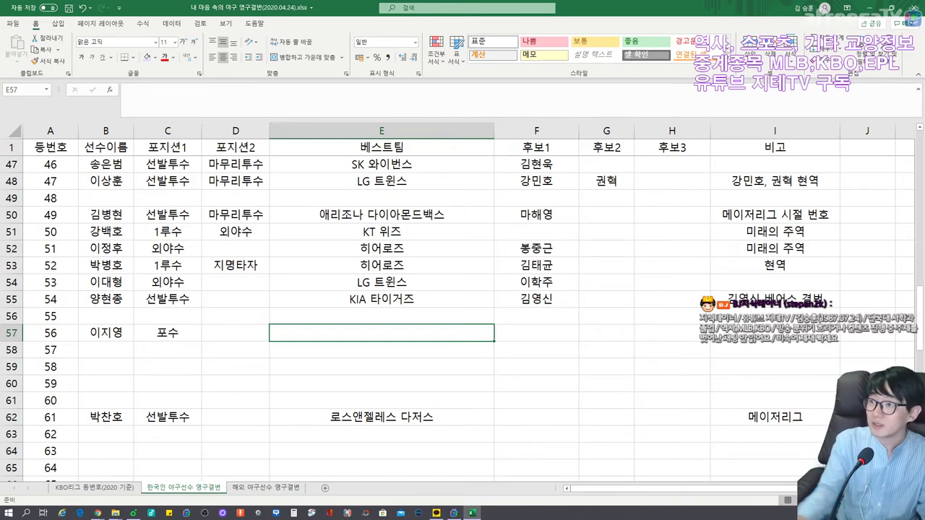
key("alt+Tab")
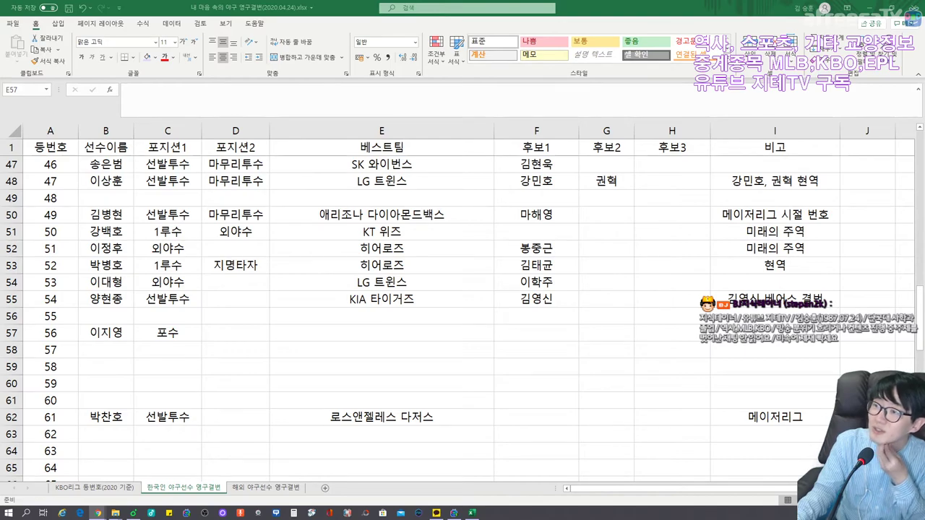
key("alt+Tab")
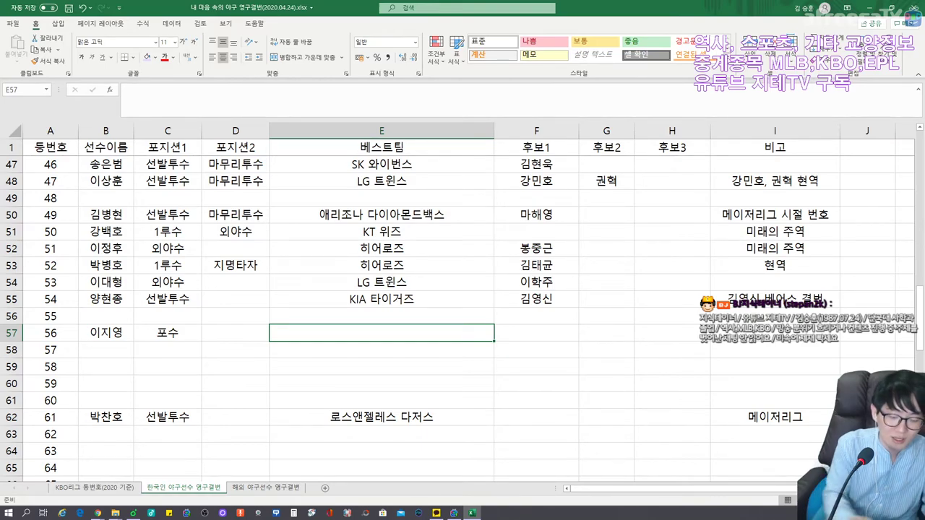
type("히어로조")
key("BackSpace")
key("BackSpace")
type("로즈")
key("Tab")
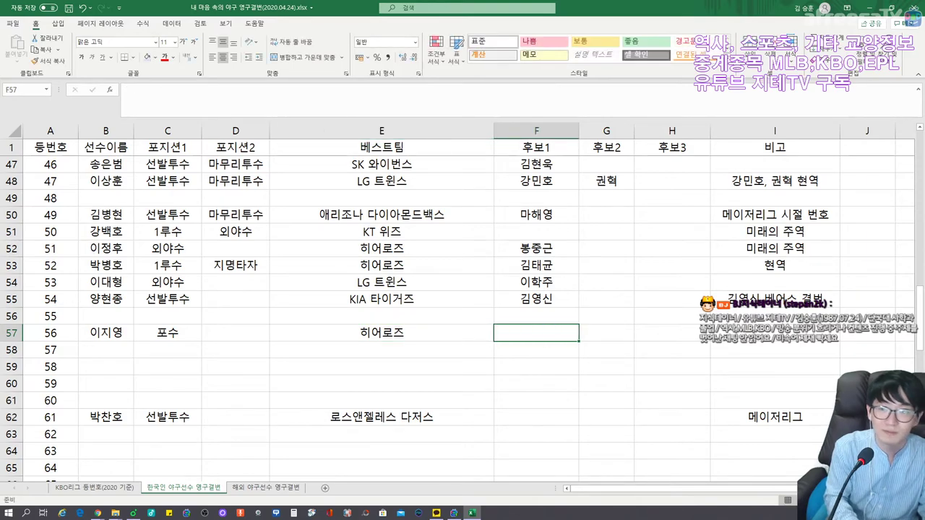
key("Tab")
key("Tab")
key("Tab")
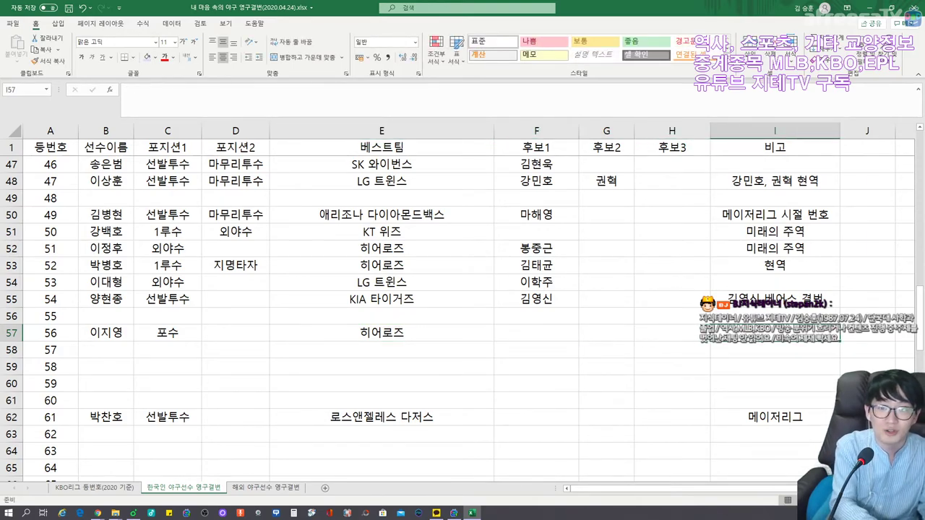
Set 비고 to 현역 for uniform number 56
type("현여")
key("BackSpace")
key("BackSpace")
key("BackSpace")
key("Down")
Enter 정우람 as the player and 마무리투수 as 포지션1 for uniform number 57
key("Left")
key("Left")
key("Left")
key("Left")
key("Left")
key("Left")
key("Left")
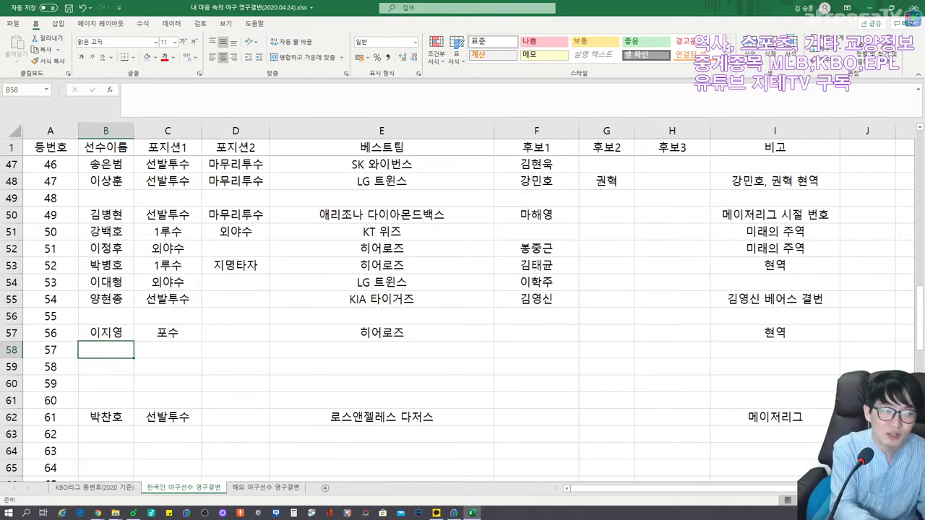
type("정우람")
key("Tab")
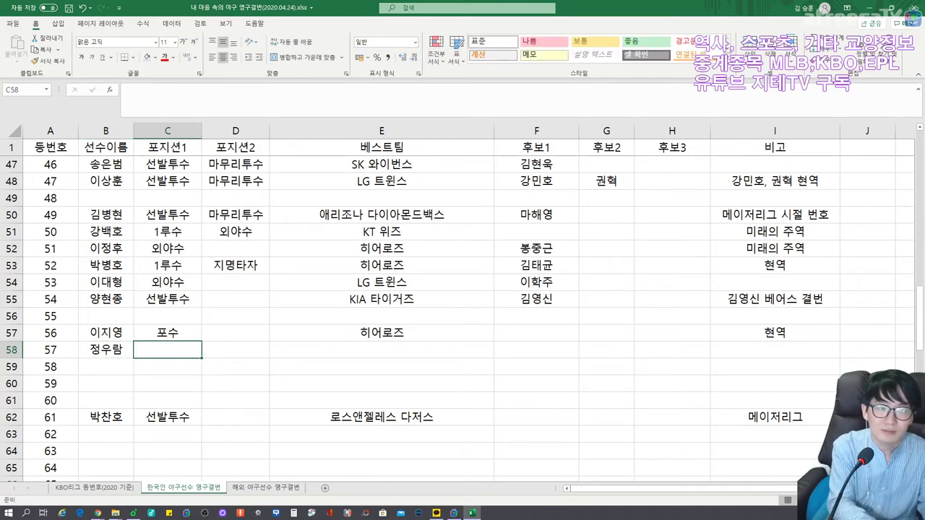
type("마무리투수")
key("Tab")
key("Tab")
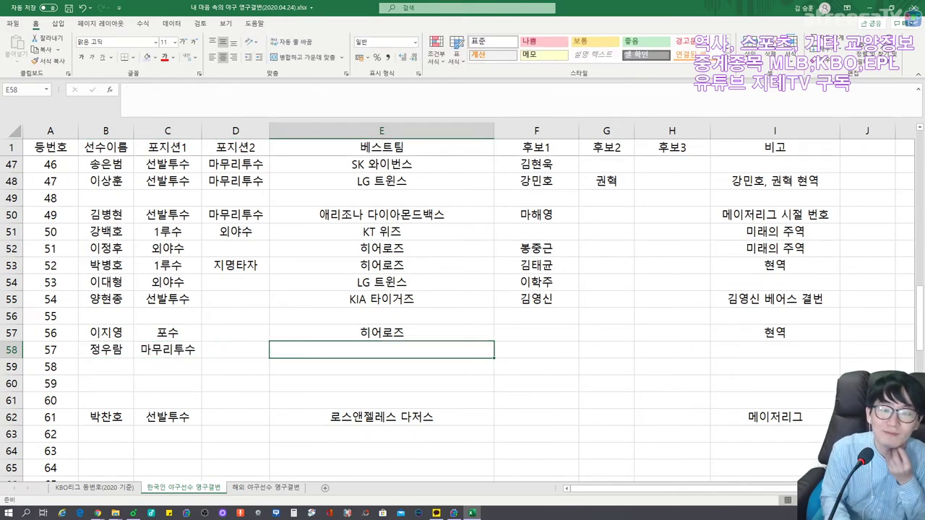
Set 베스트팀 to 한화 이글스 and 비고 to 현역 for uniform number 57
key("alt+Tab")
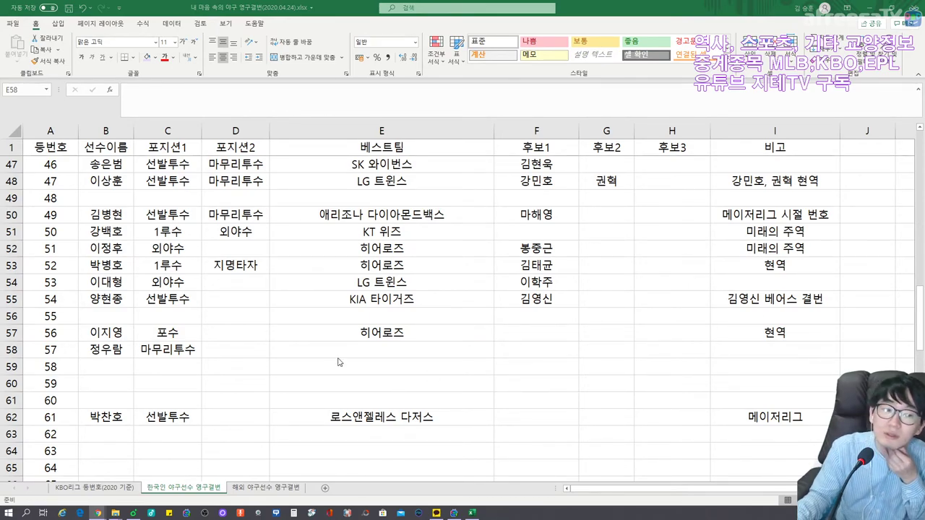
key("alt+Tab")
type("한화")
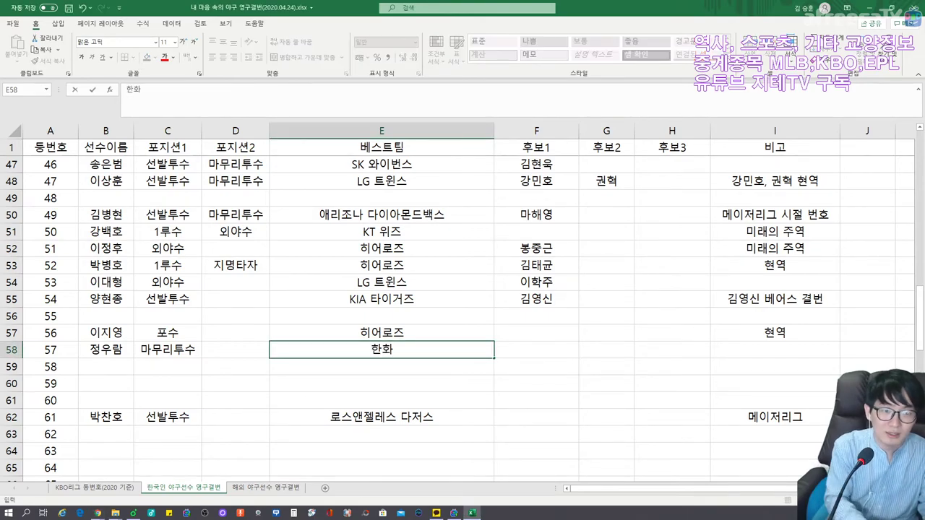
type(" 이글스")
key("Tab")
key("Tab")
key("Tab")
key("Tab")
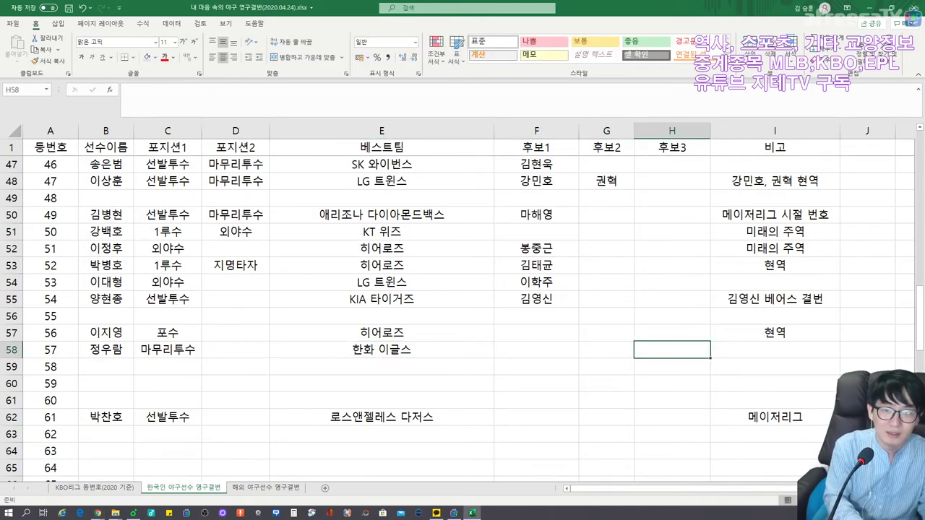
type("현")
key("Return")
Leave uniform numbers 58 and 59 blank and enter 주권 as the player for number 60
key("Left")
key("Left")
key("Left")
key("Left")
key("Left")
key("Left")
key("Left")
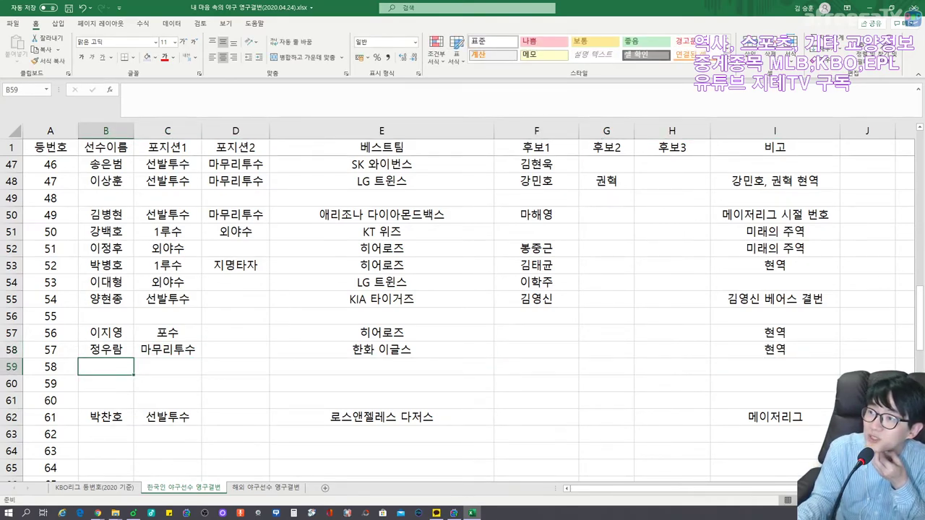
left_click(106, 383)
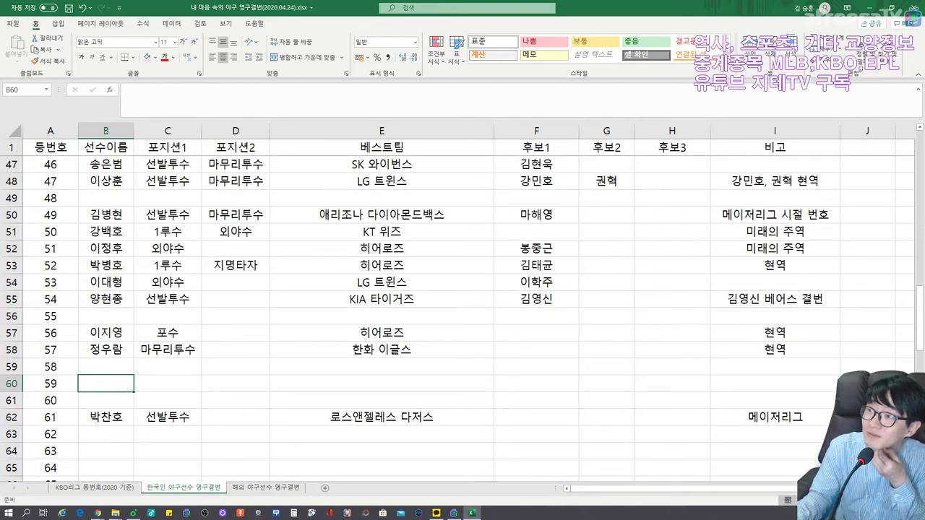
left_click(105, 401)
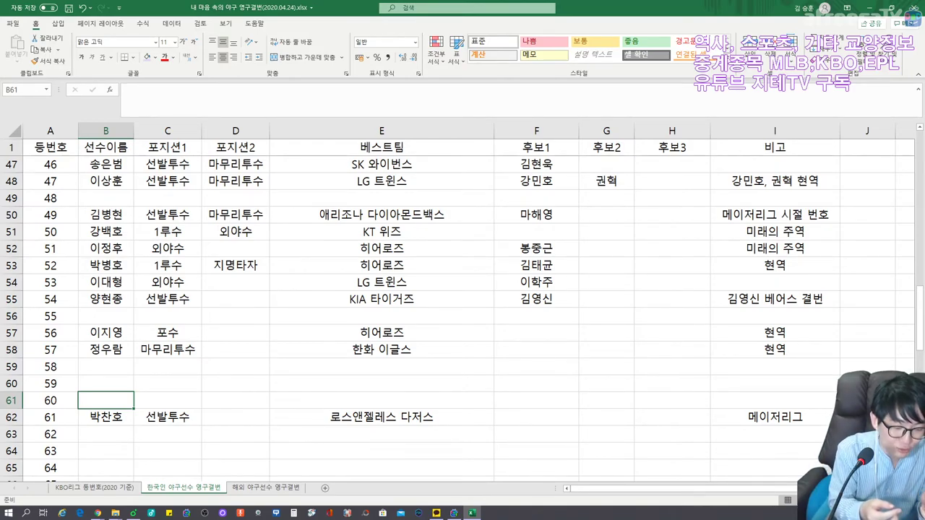
type("주권")
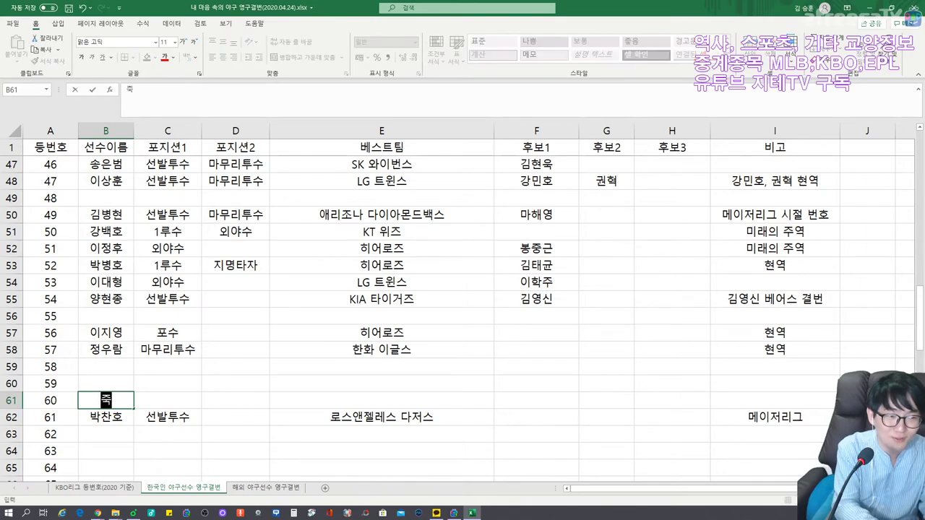
key("Tab")
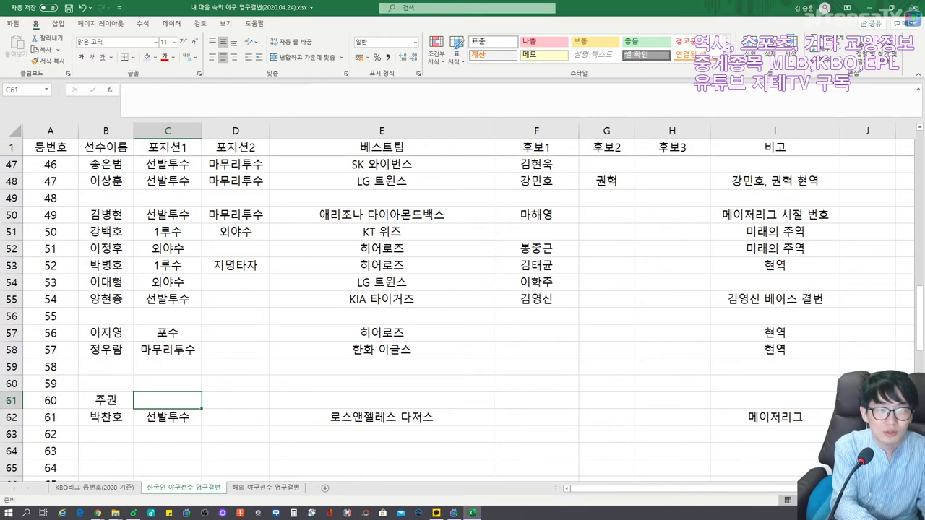
Set 포지션1 to 선발투수, 포지션2 to 구원투수 and 베스트팀 to KT 위즈 for uniform number 60
type("구")
key("BackSpace")
type("선발투수")
key("Tab")
type("ㄱ구원투수")
key("Tab")
type("KT 위즈")
key("Tab")
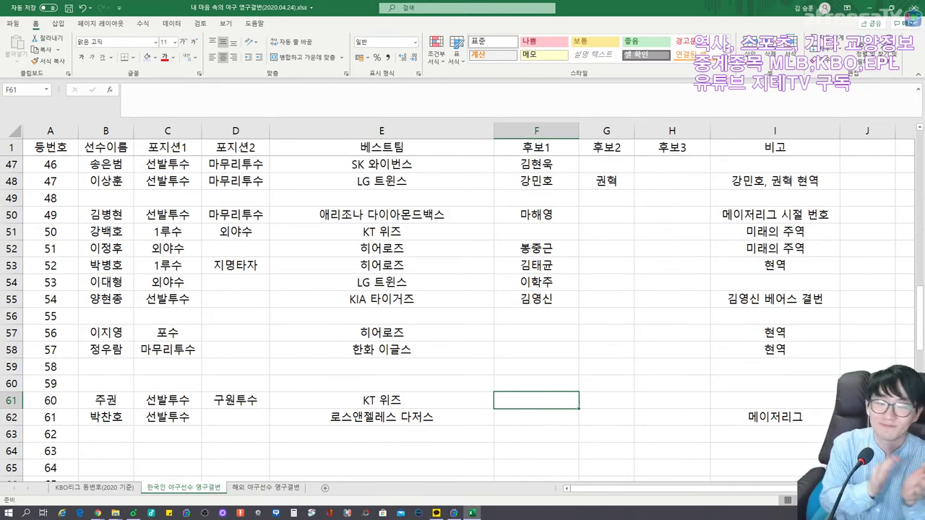
Enter 손민한 as 후보1 for uniform number 61
left_click(536, 417)
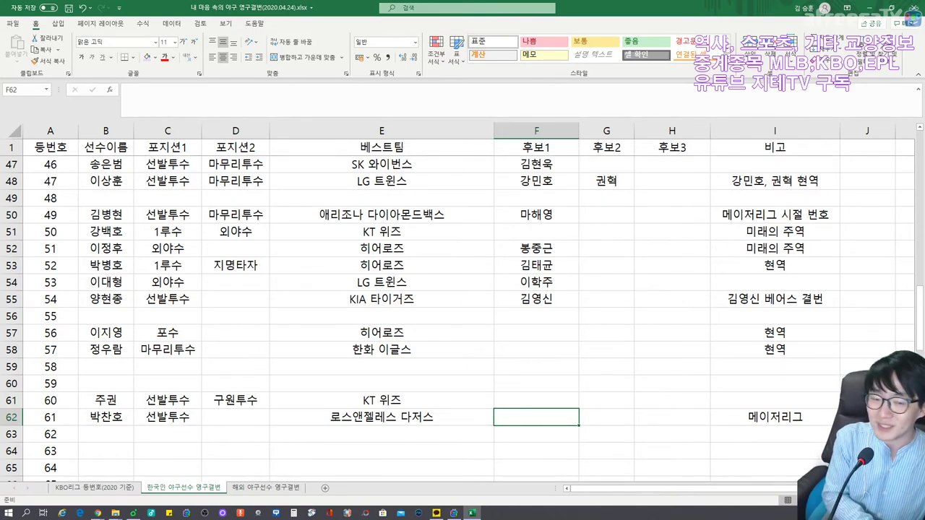
type("손민한")
key("Return")
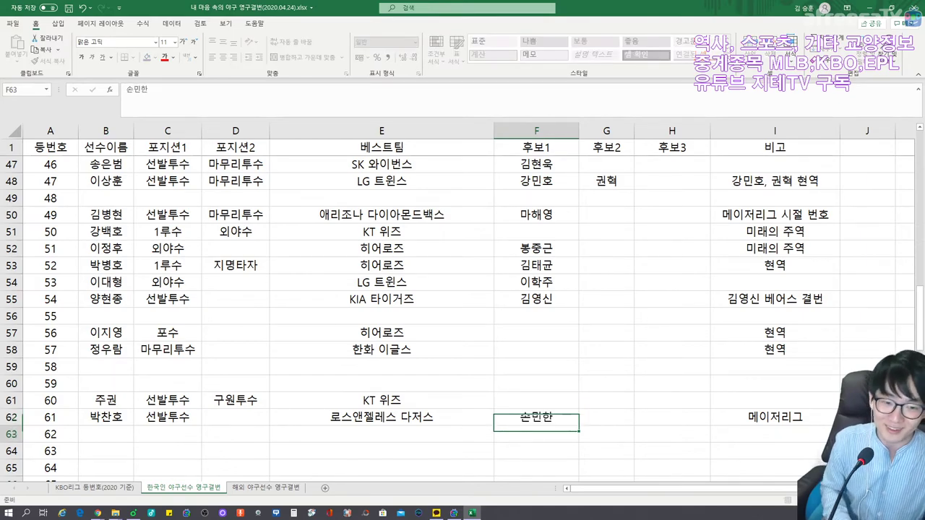
Enter 박재홍 as the player and 외야수 as 포지션1 for uniform number 62
key("Left")
key("Left")
key("Left")
key("Left")
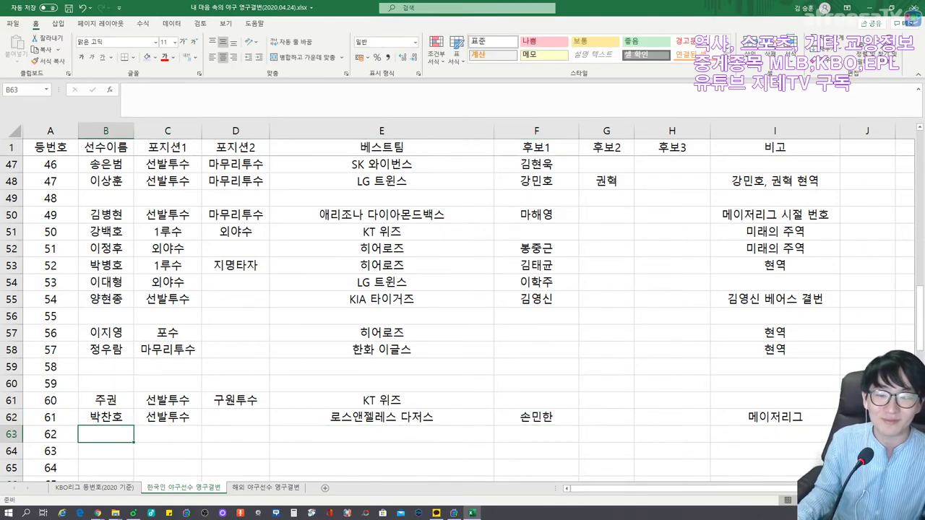
scroll(462, 304, "down", 2)
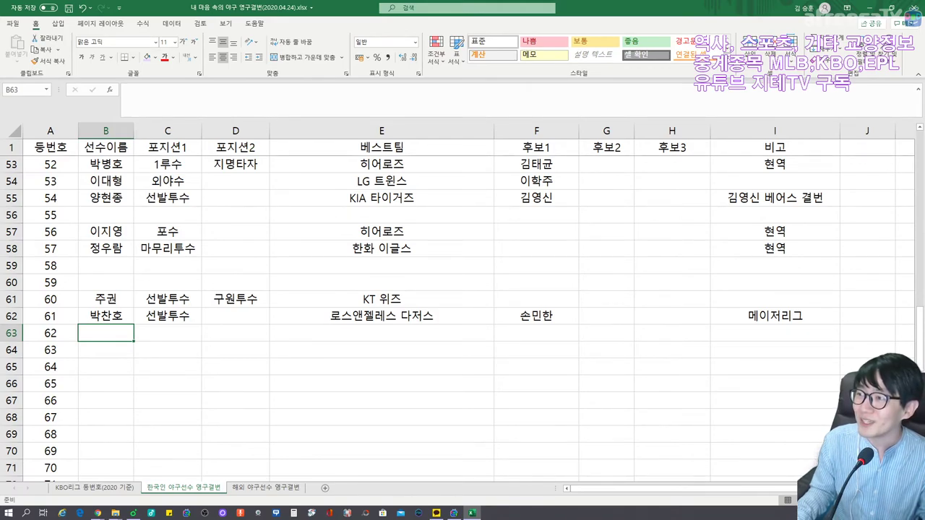
left_click(98, 513)
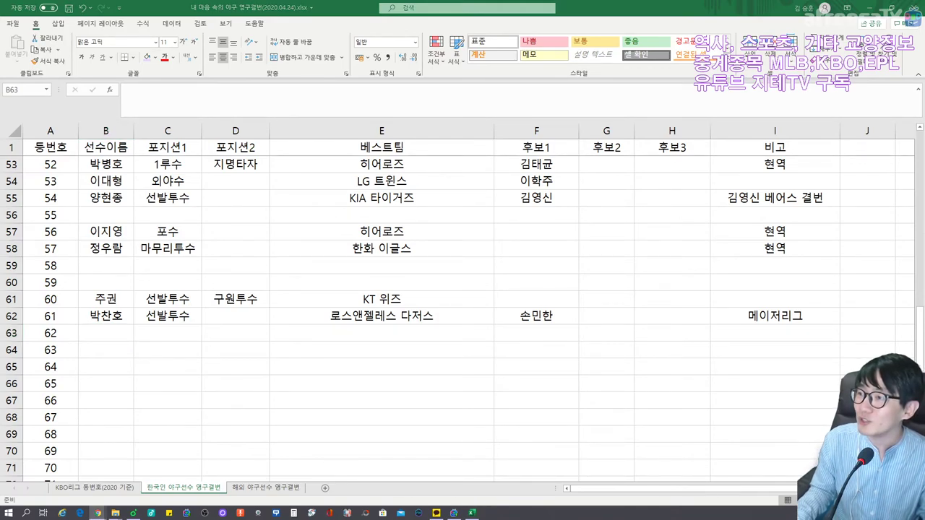
left_click(94, 339)
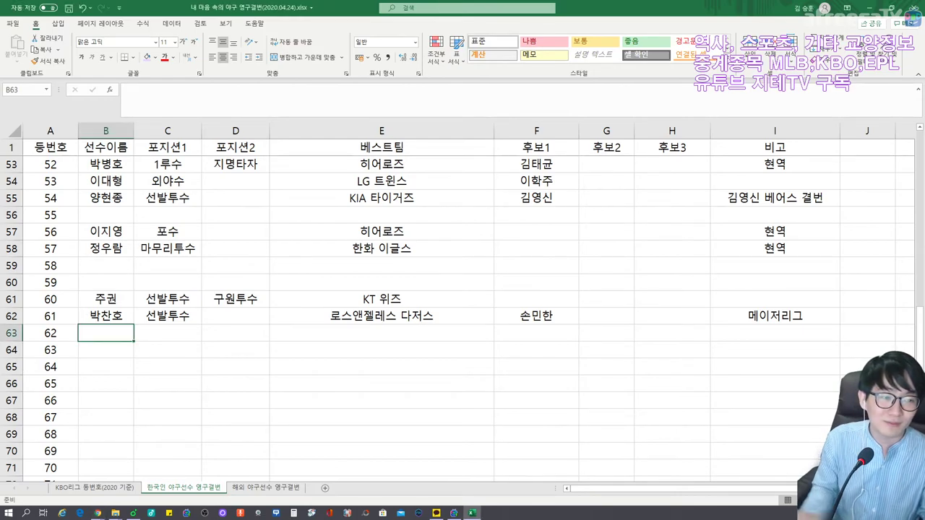
type("박재홍")
key("Tab")
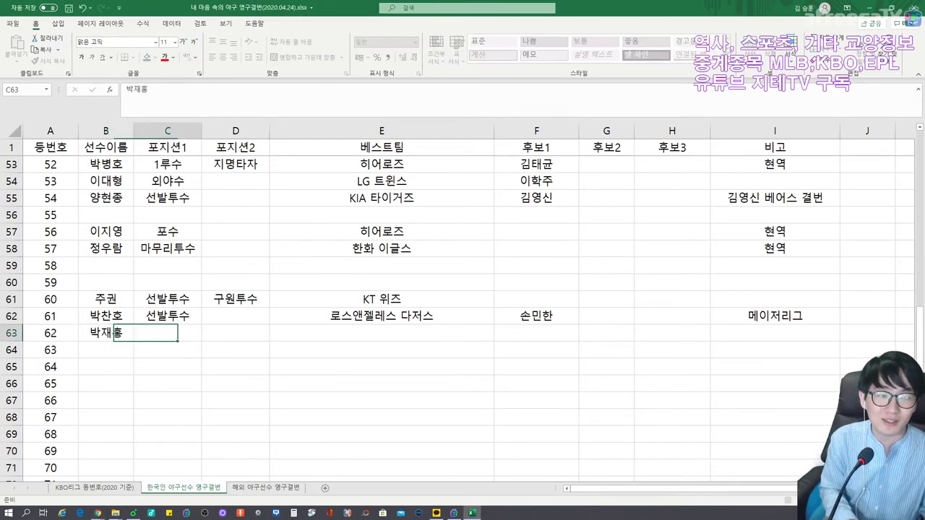
type("외야수")
key("Tab")
key("Tab")
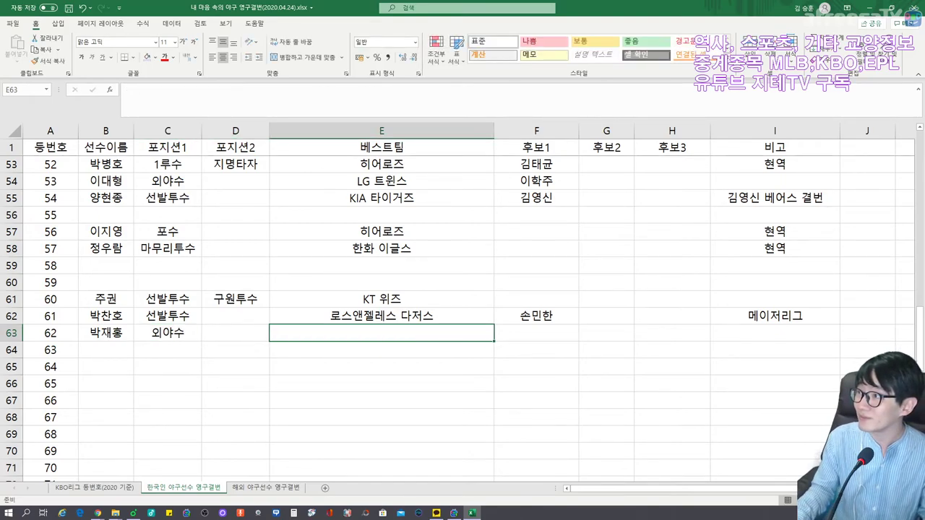
Set 베스트팀 to 현대 유니콘스 for uniform number 62
key("alt+Tab")
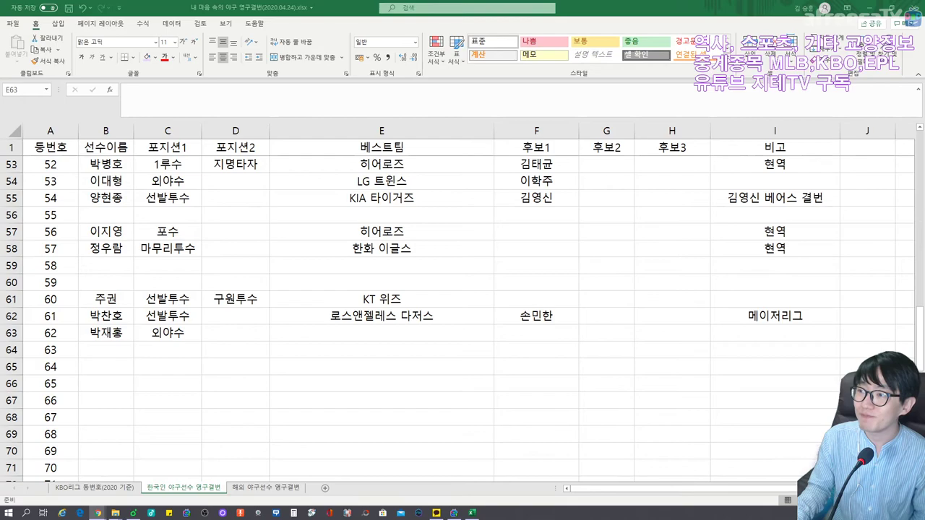
key("alt+Tab")
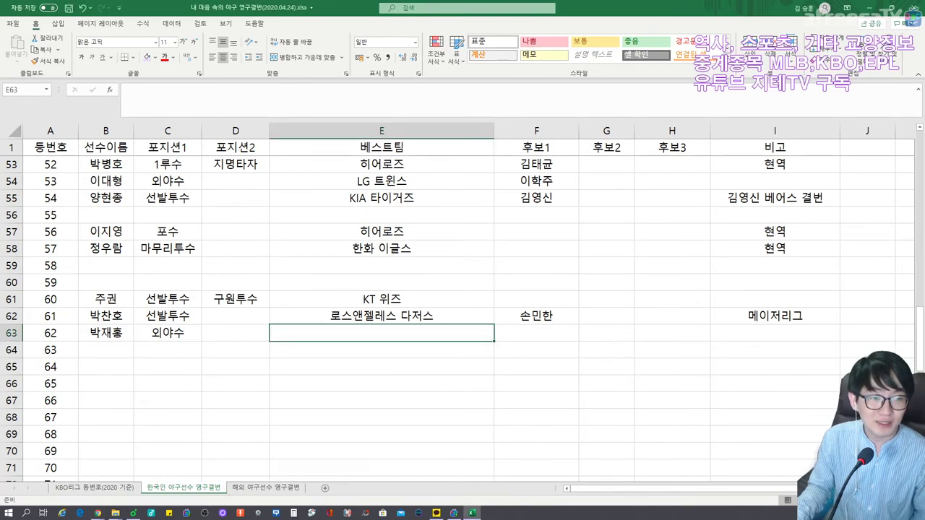
type("현대 유니콘")
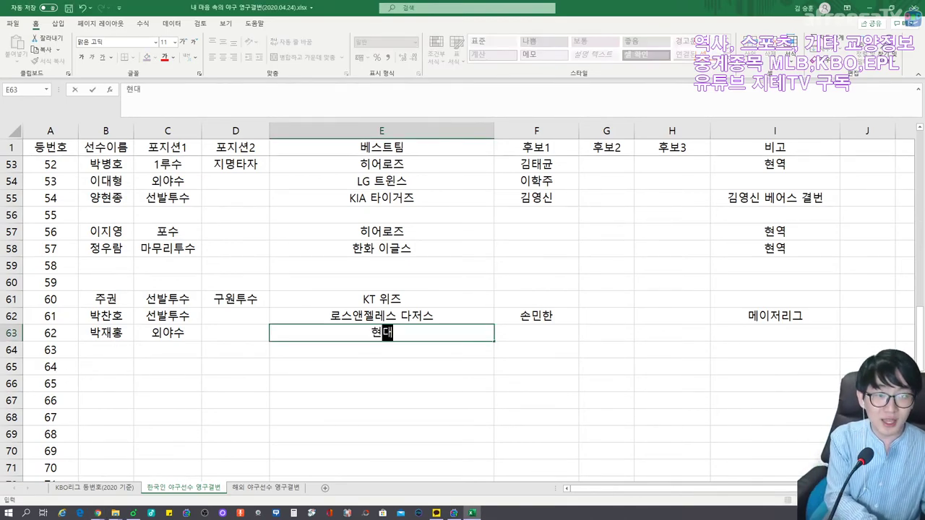
key("Right")
key("Right")
key("Right")
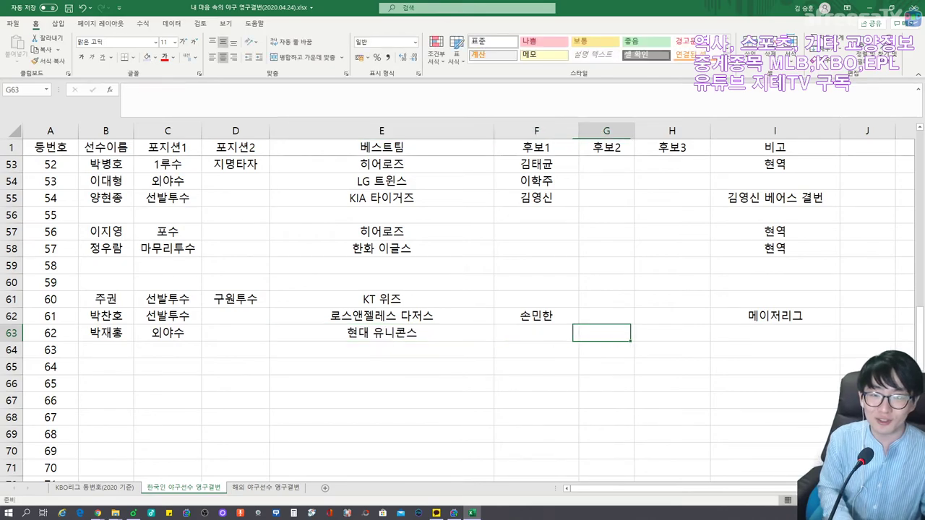
Add SK 와이번스 after a comma to the existing 베스트팀 entry for uniform number 62
key("Left")
key("Left")
key("Left")
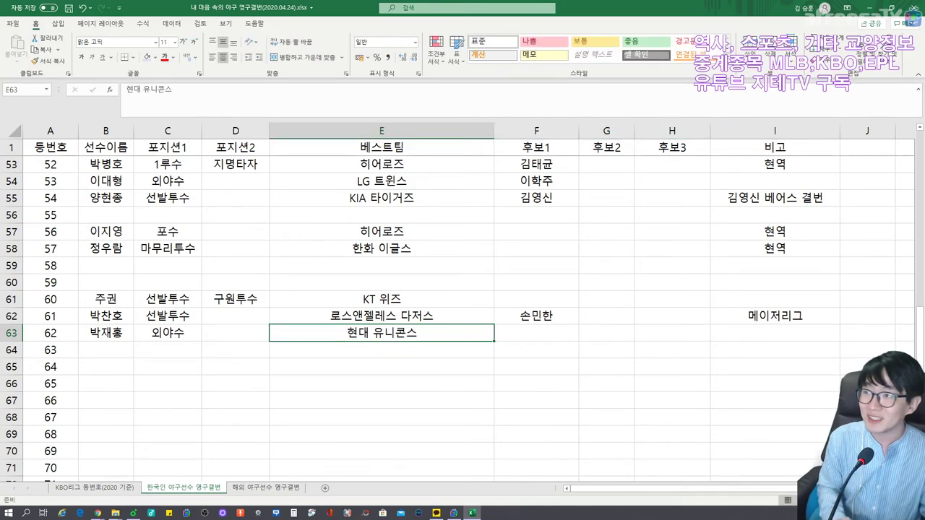
key("F2")
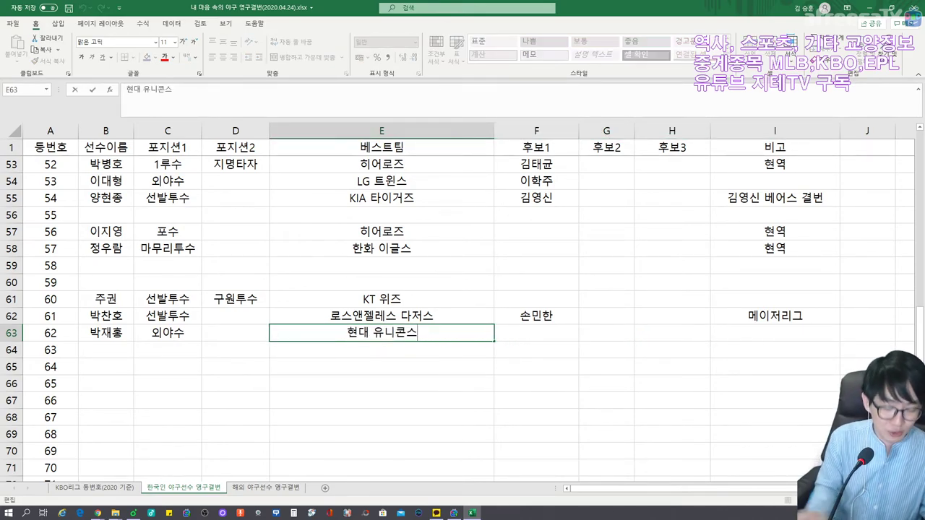
type(", SK ")
type("와이번스")
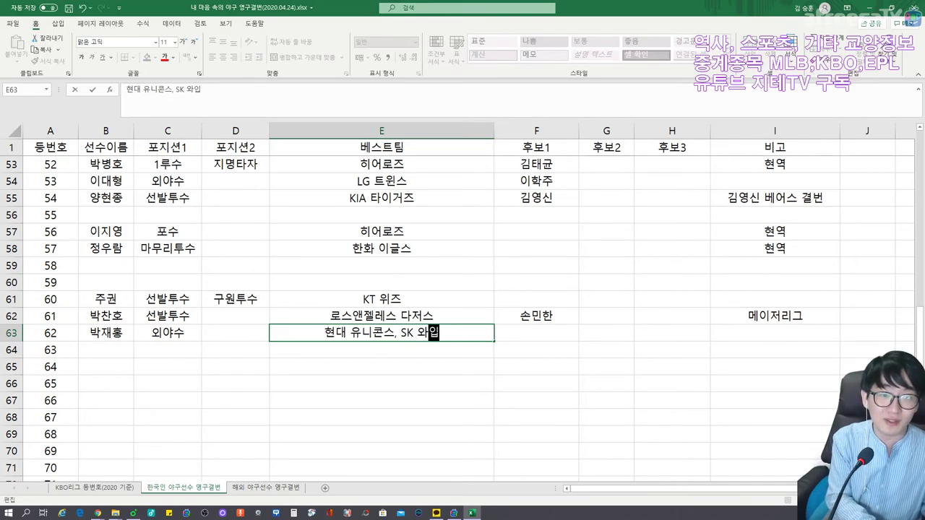
key("Return")
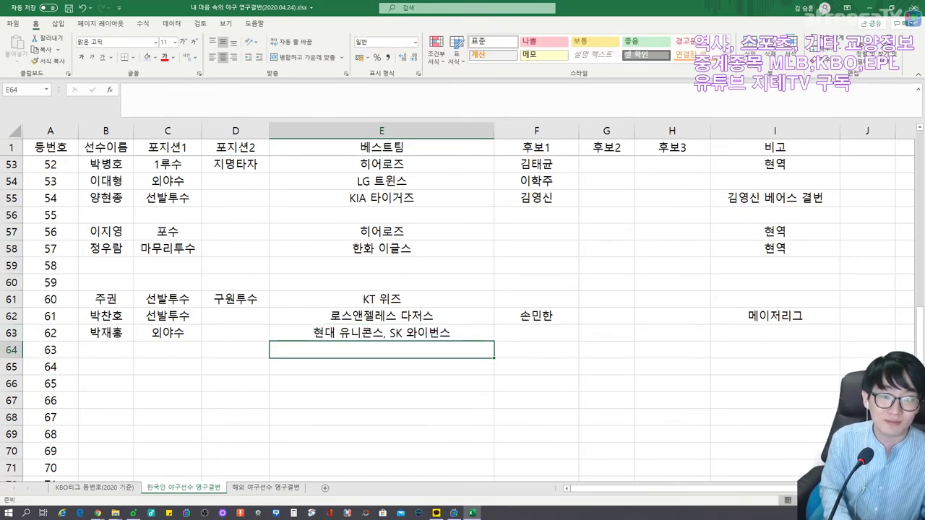
Leave uniform numbers 63 to 66 blank and enter 심수창 as the player for number 67
key("Right")
key("Right")
key("Right")
key("Right")
key("Left")
key("Left")
key("Left")
key("Left")
key("Left")
key("Left")
key("Left")
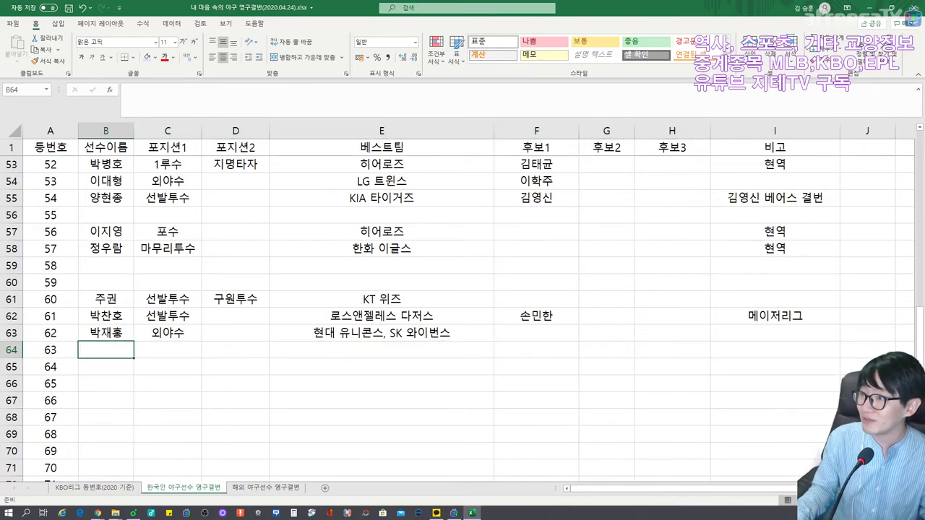
left_click(106, 366)
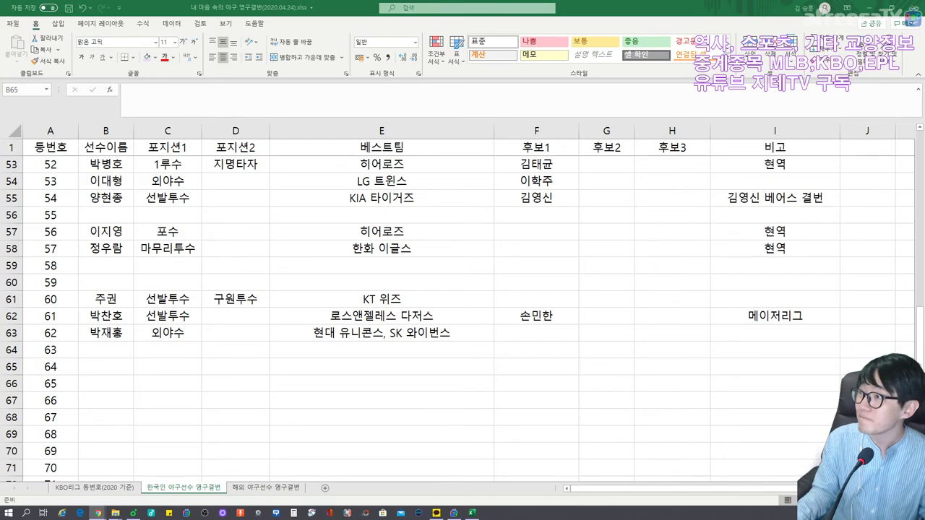
left_click(95, 415)
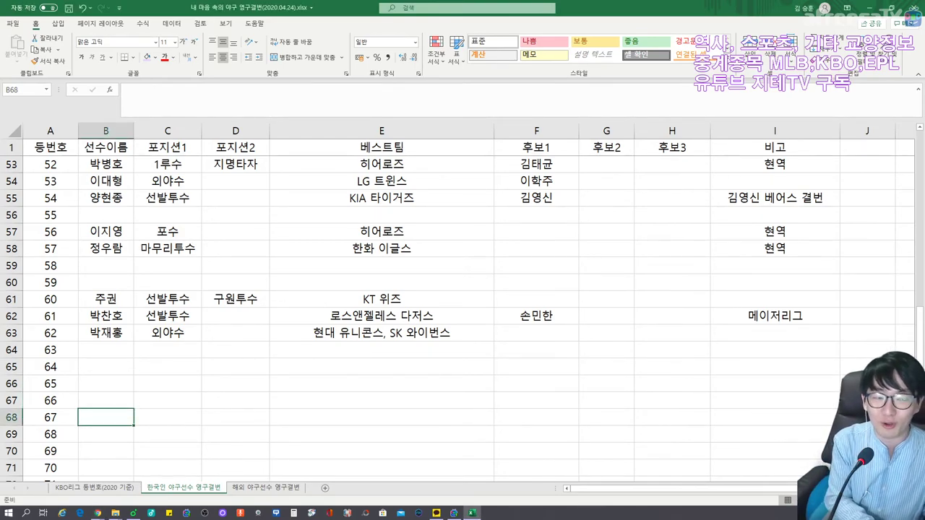
type("심수창")
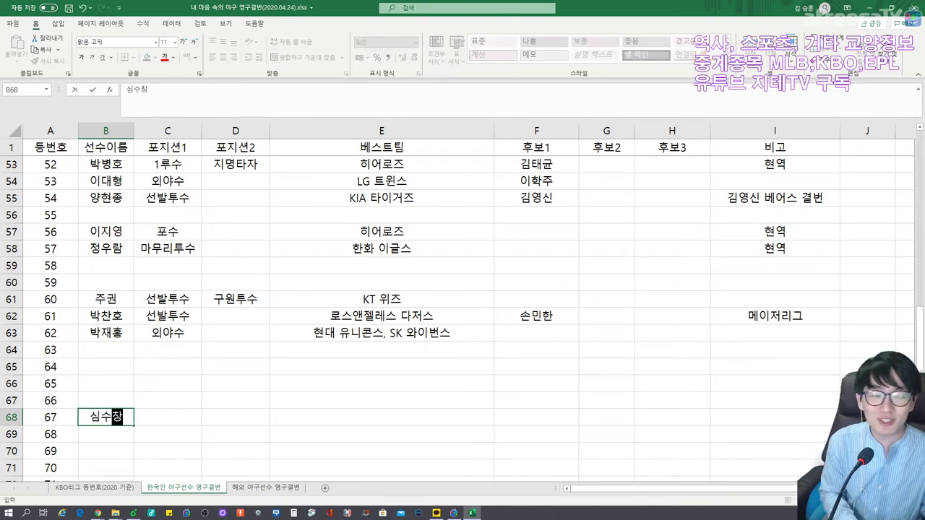
key("Tab")
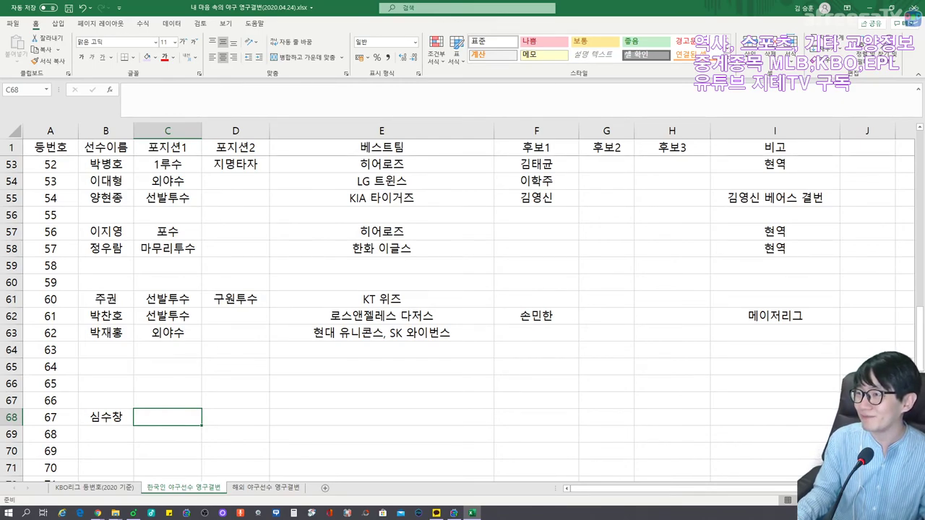
key("alt+Tab")
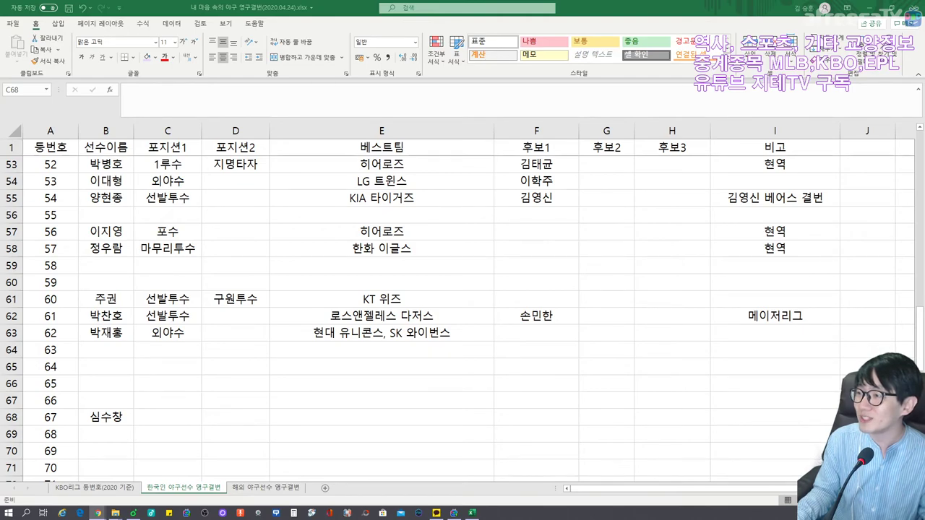
left_click(166, 417)
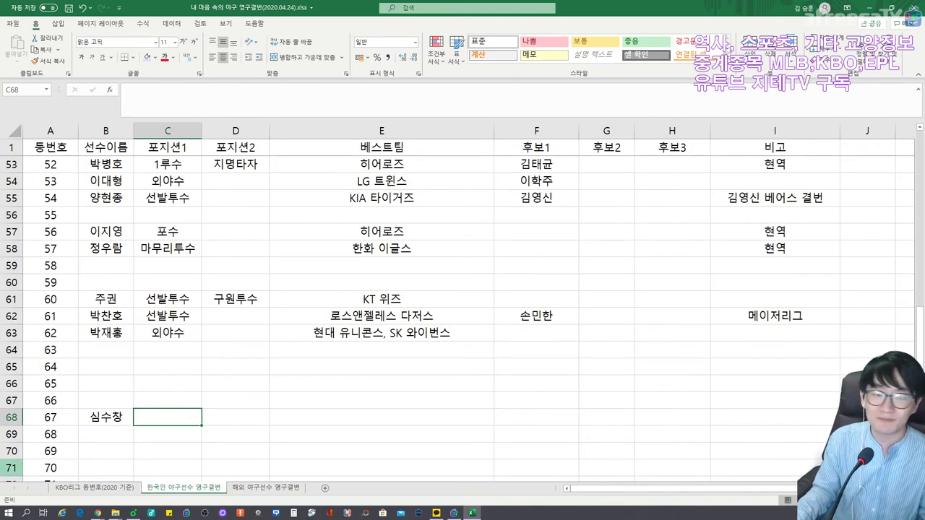
Set 베스트팀 to LG 트윈스 for uniform number 67
left_click(382, 417)
type("LG ")
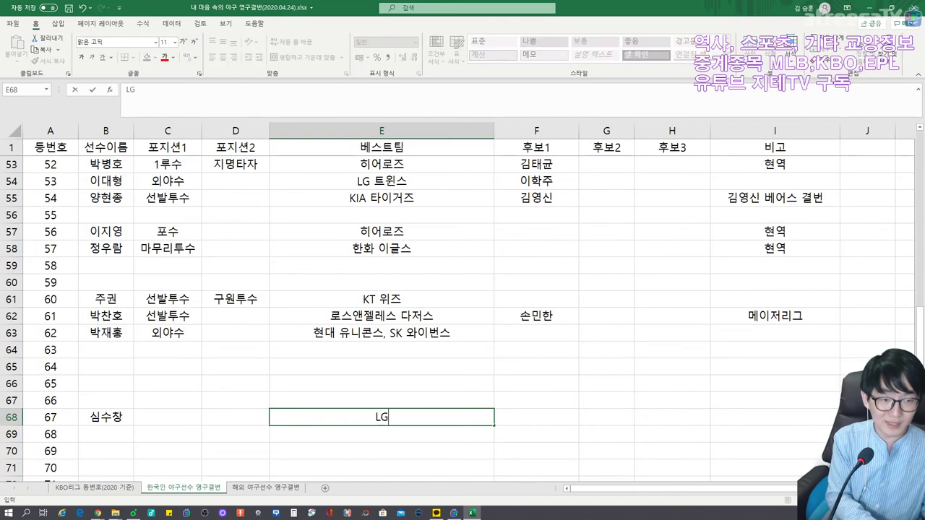
type("트윈스")
Enter 선발투수 as 포지션1 and 구원투수 as 포지션2 for uniform number 67
left_click(160, 417)
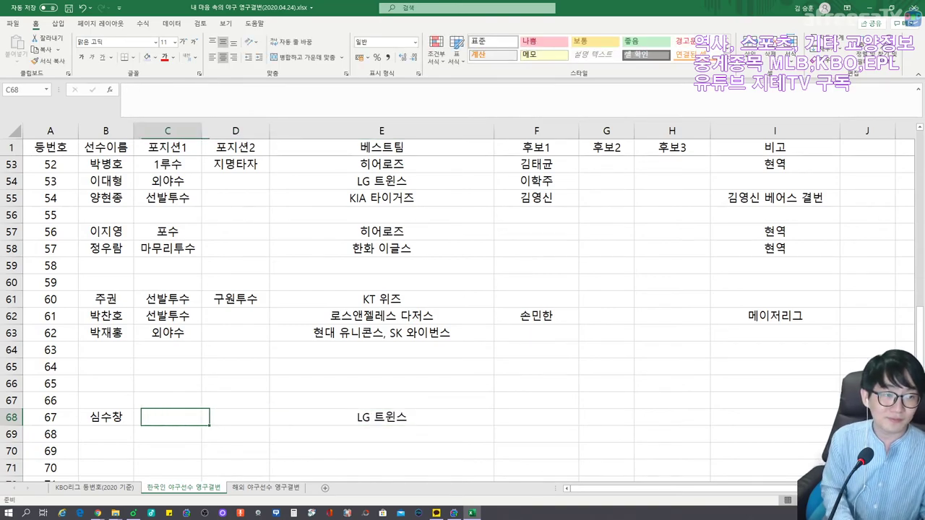
type("선발투수")
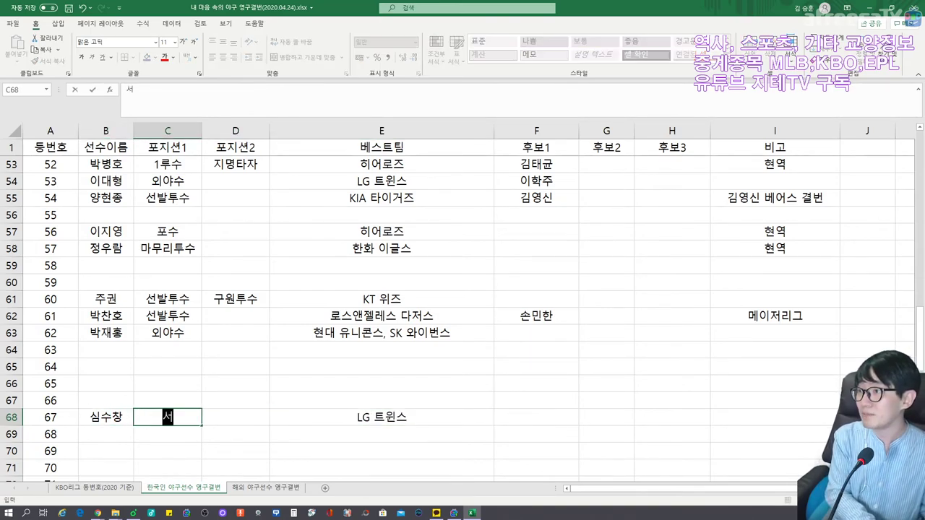
key("Tab")
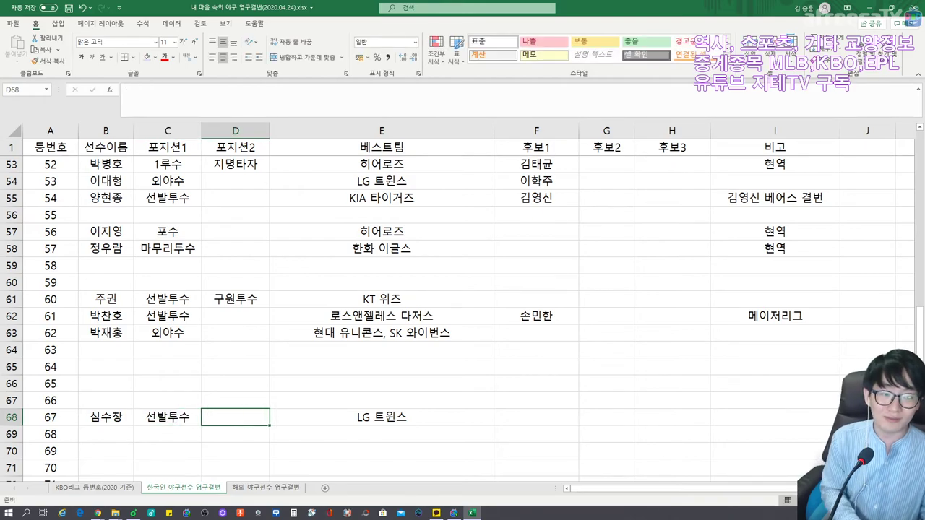
type("구원투수")
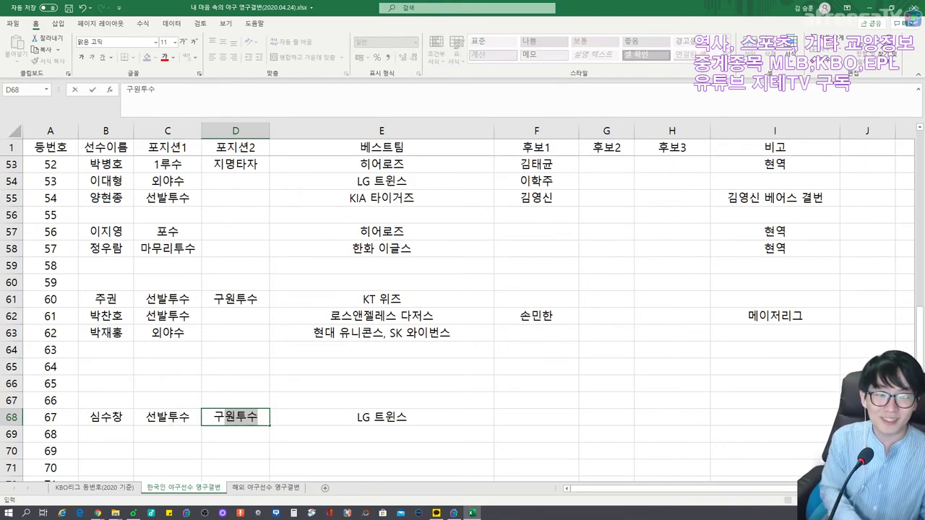
left_click(535, 417)
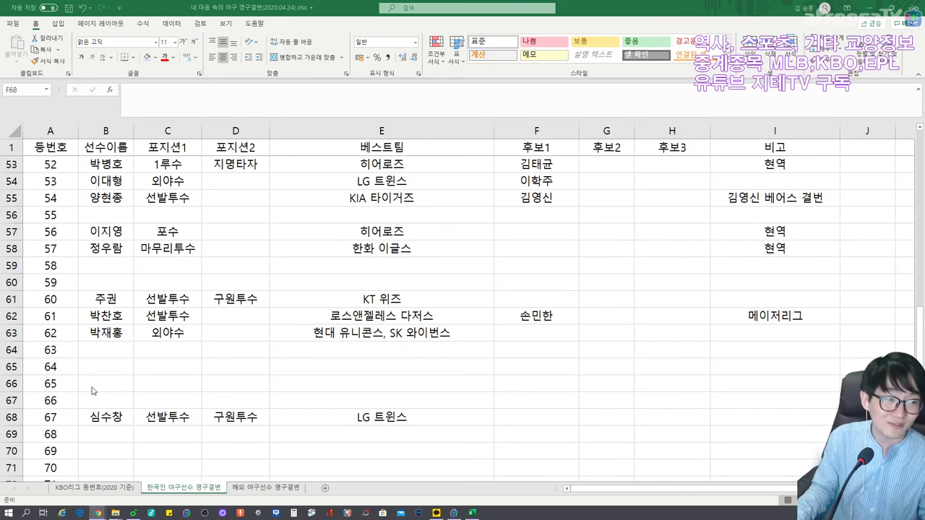
Leave uniform numbers 68 and 69 blank and enter 김재박 as the player with 감독 as 포지션1 for number 70
key("alt+Tab")
key("Return")
key("Down")
key("Down")
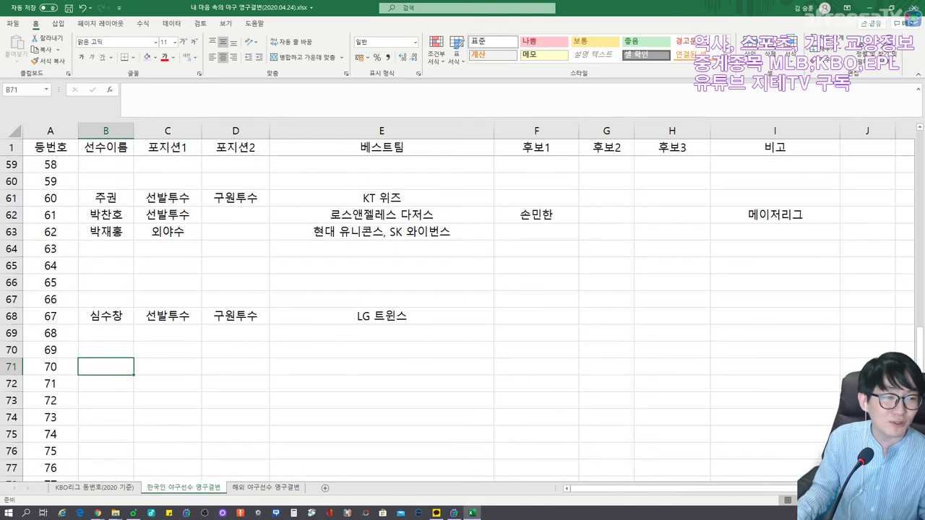
type("김재박")
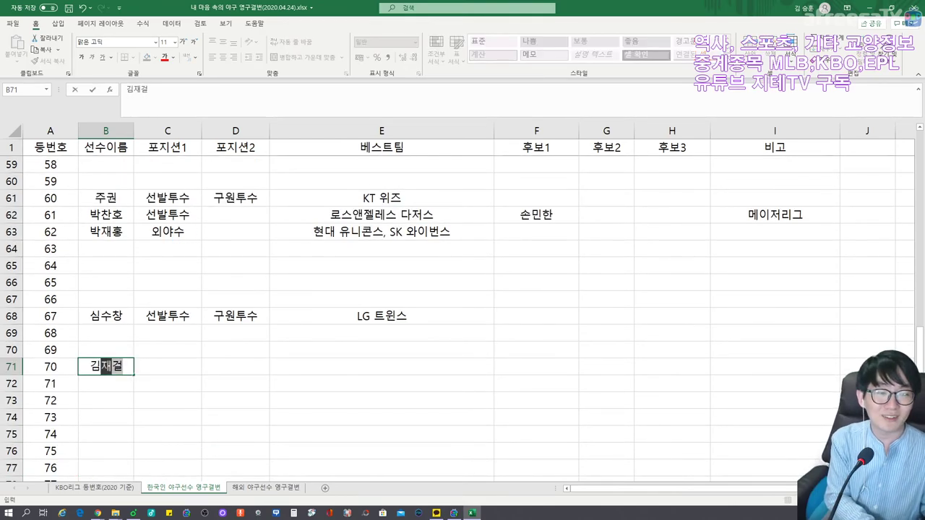
key("Tab")
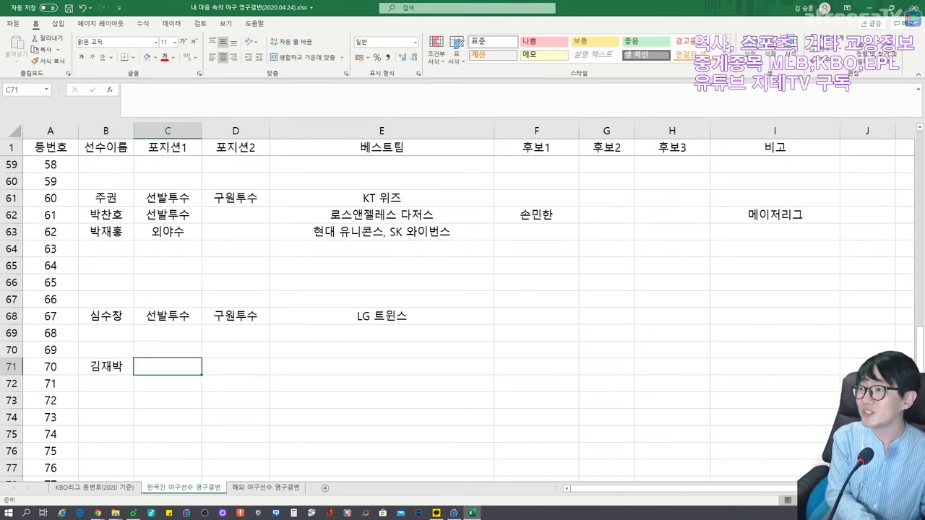
type("감독")
key("Tab")
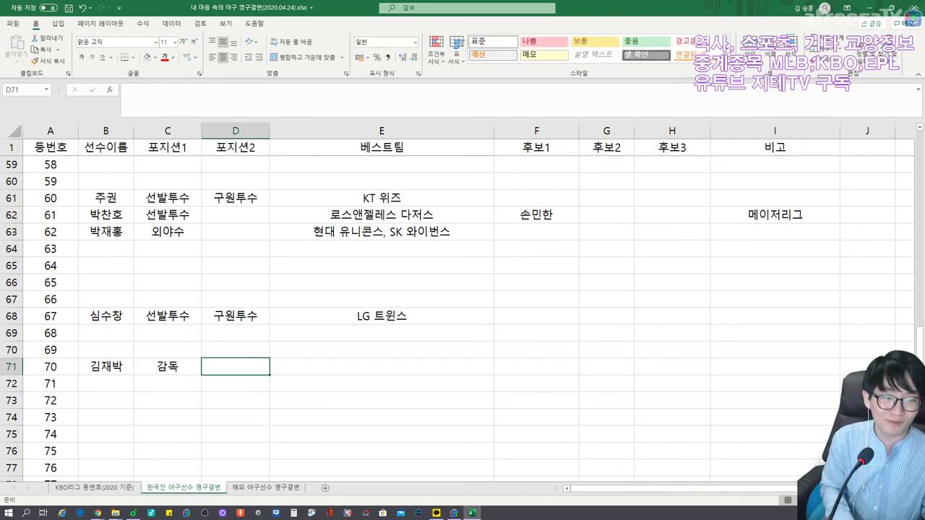
Set 베스트팀 to 현대 유니콘스 and 비고 to 감독 번호 for uniform number 70
key("Tab")
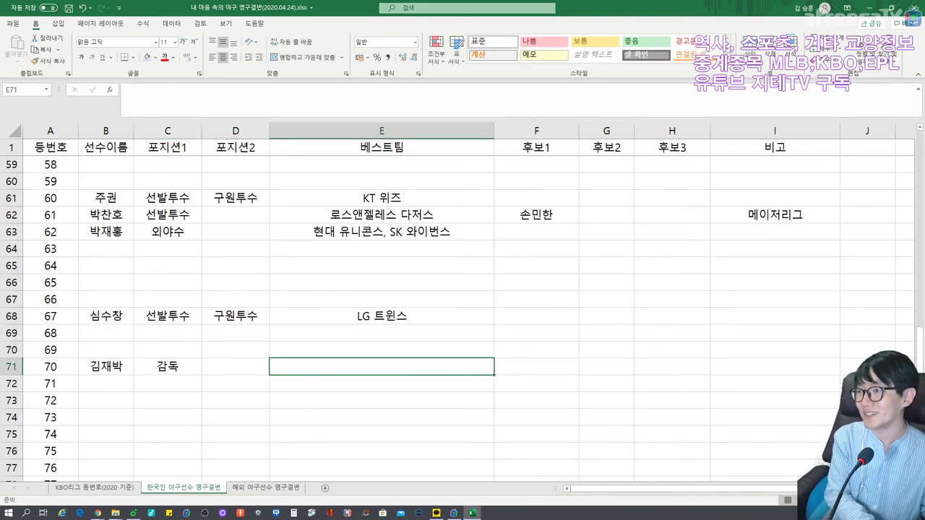
type("현대 유니콘스")
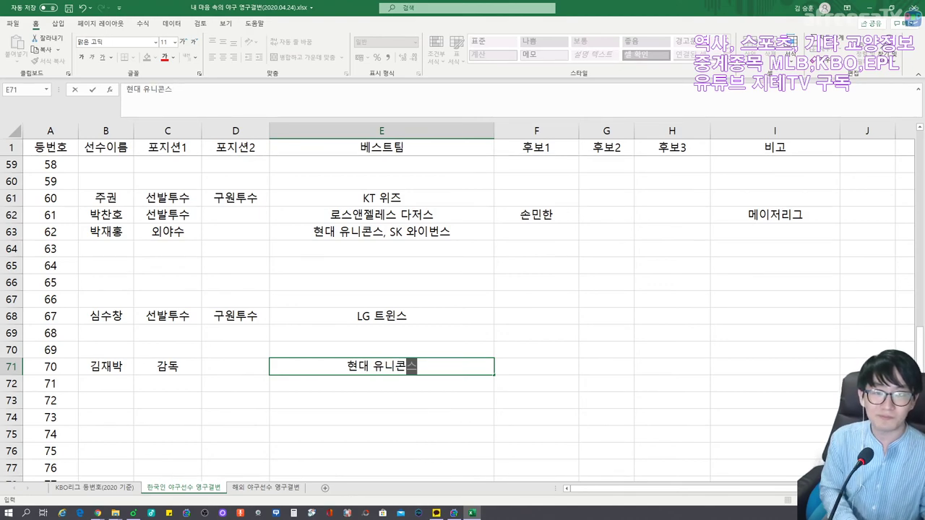
key("Tab")
key("Tab")
key("Tab")
key("Tab")
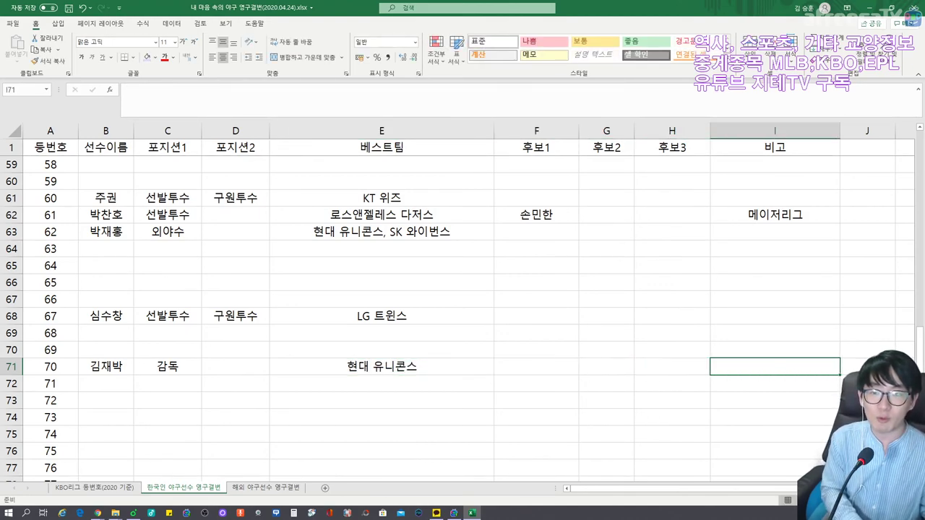
type("감독 번호")
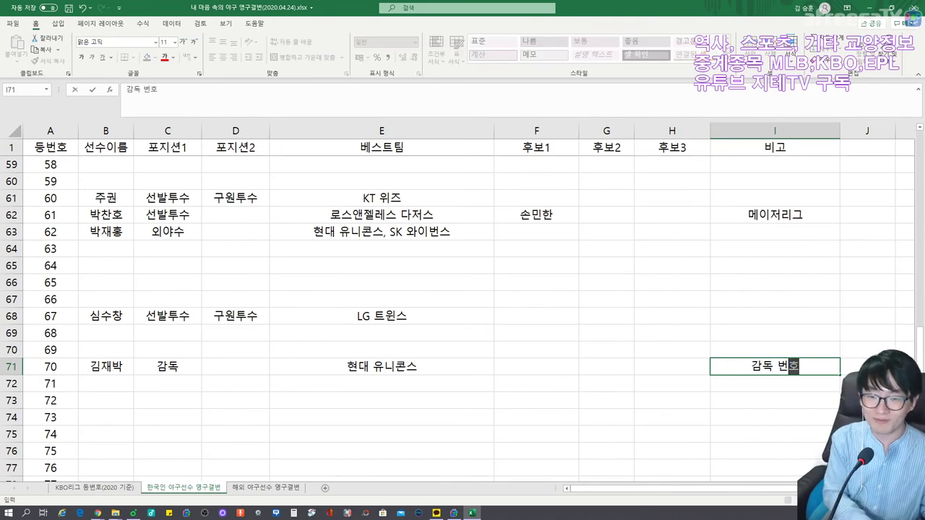
key("Return")
Leave uniform numbers 71 to 73 blank and enter 김경문 as the player with 감독 as 포지션1 for number 74
key("Left")
key("Left")
key("Left")
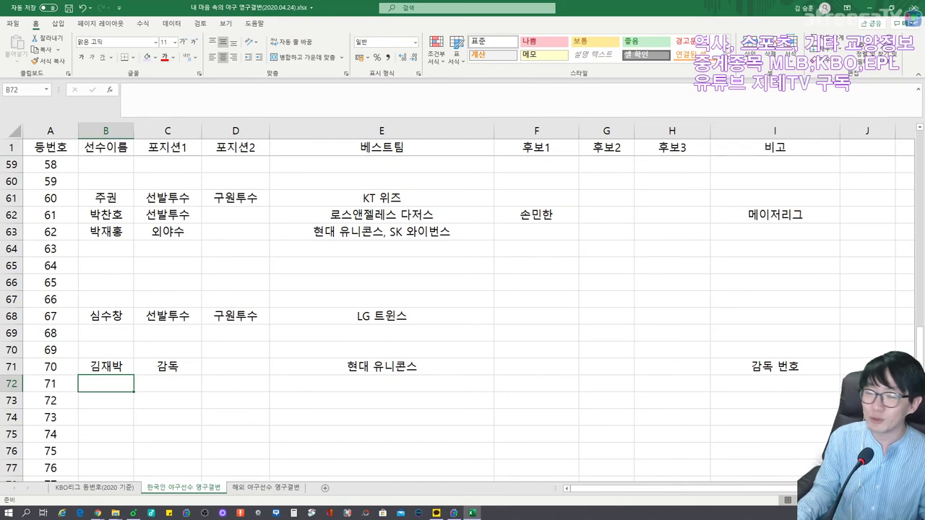
scroll(462, 304, "down", 1)
key("Down")
key("Down")
key("Down")
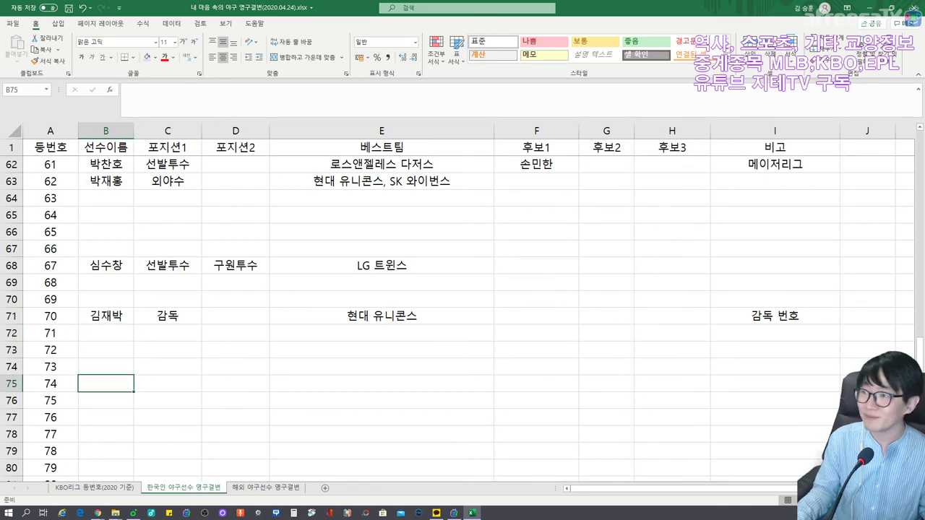
type("김경ㅁ")
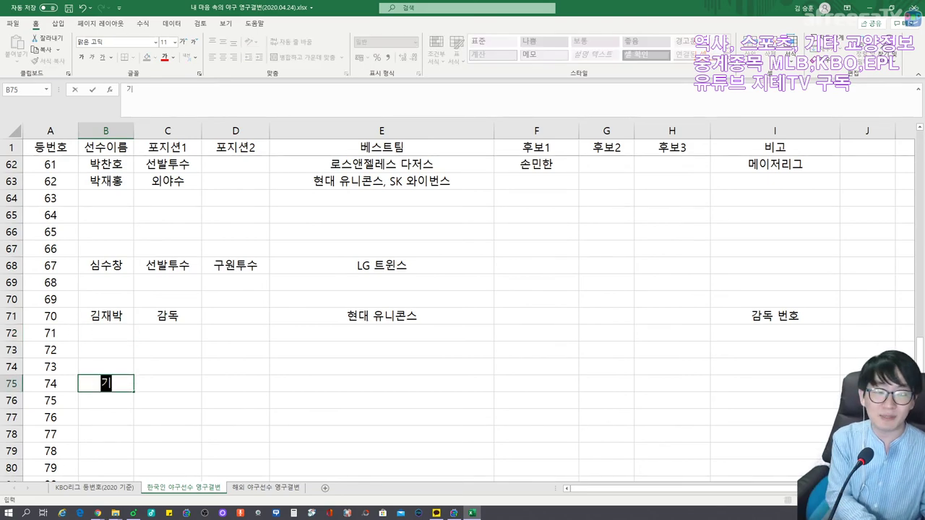
type("ㅜㄴ")
key("Tab")
type("감독")
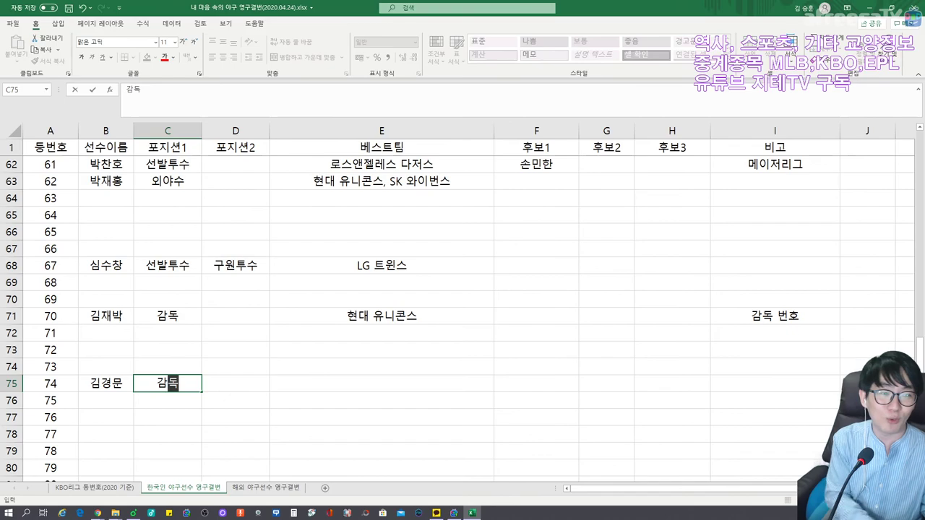
key("Tab")
left_click(382, 383)
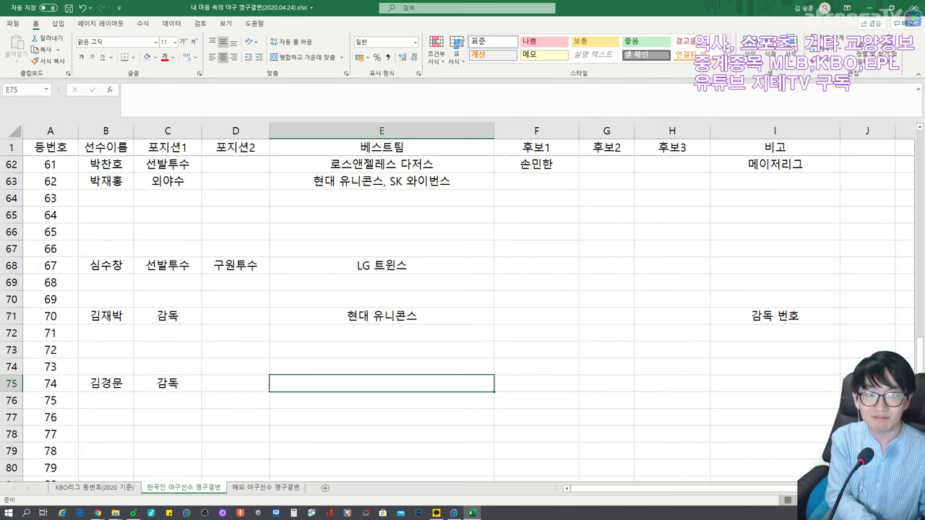
type("두산")
key("BackSpace")
key("BackSpace")
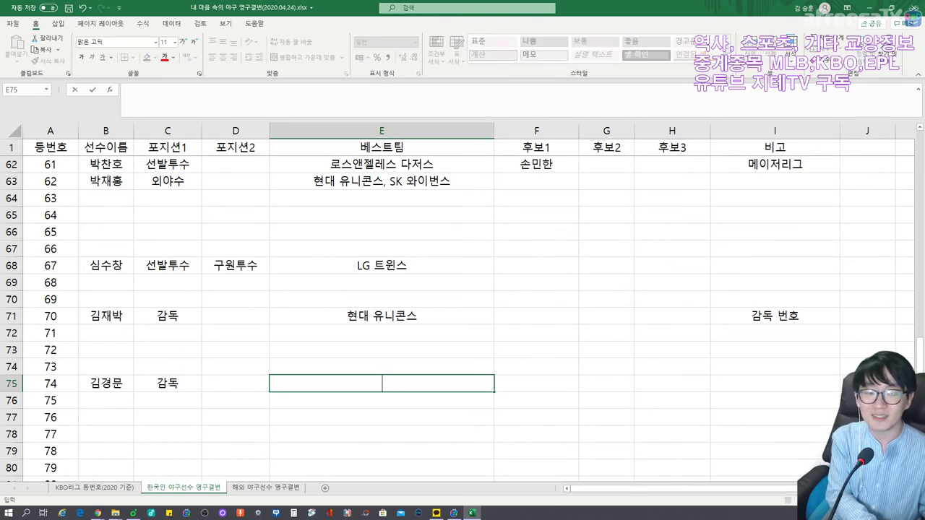
Set 베스트팀 to NC 다이노스 and 비고 to 감독 번호 for uniform number 74
type("NC 다이노스")
key("Tab")
key("shift+Tab")
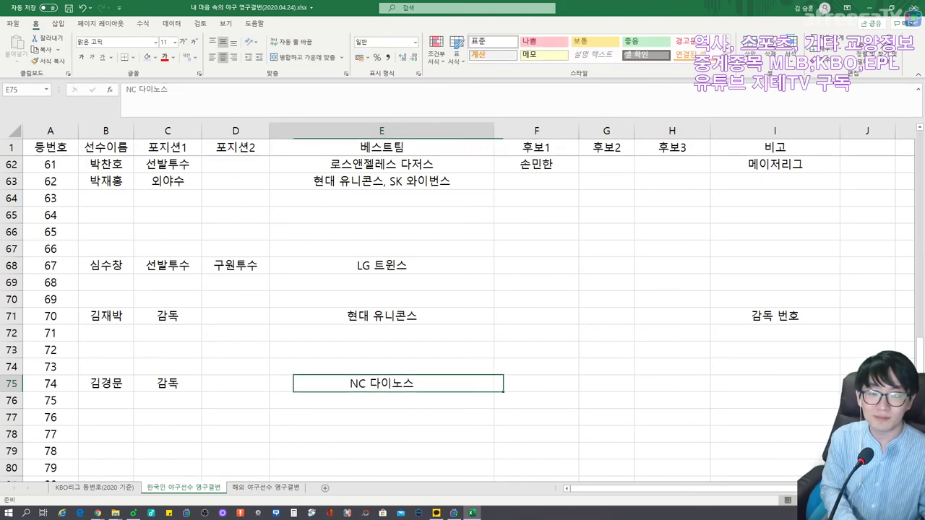
key("alt+Tab")
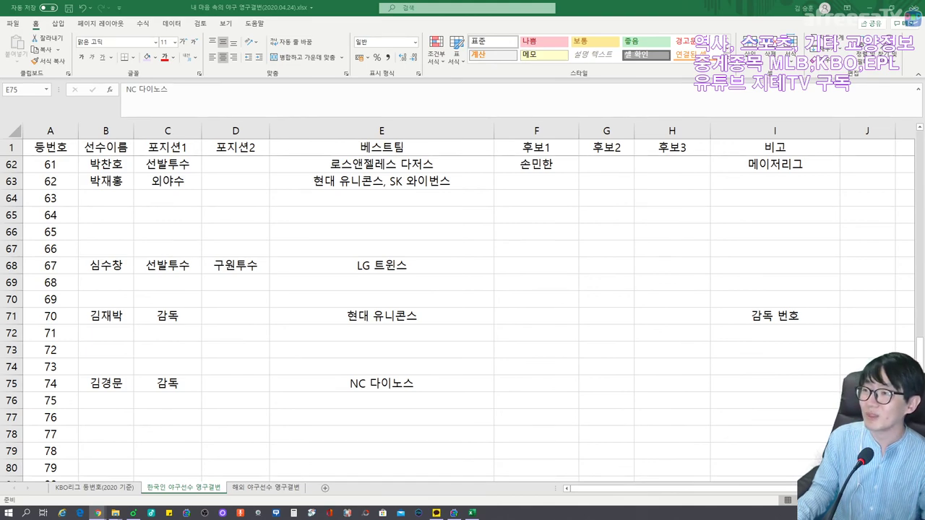
left_click(486, 385)
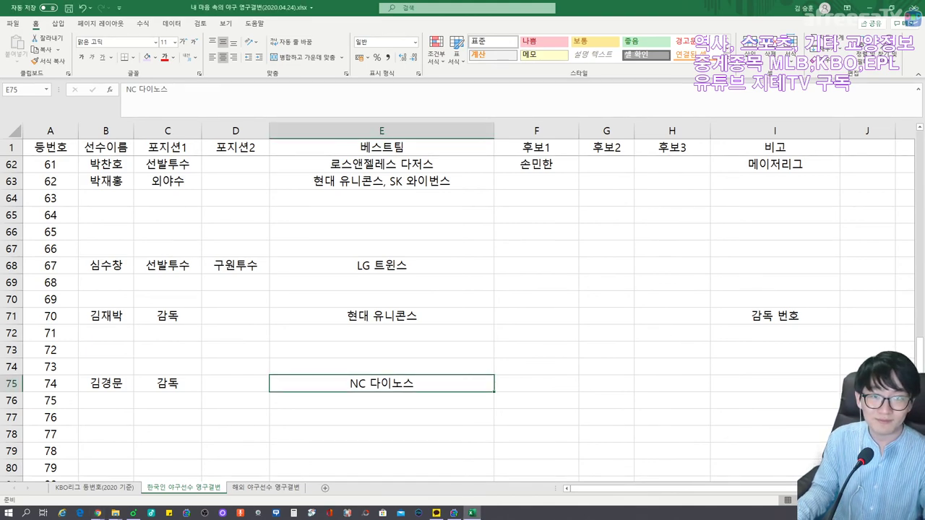
left_click(775, 384)
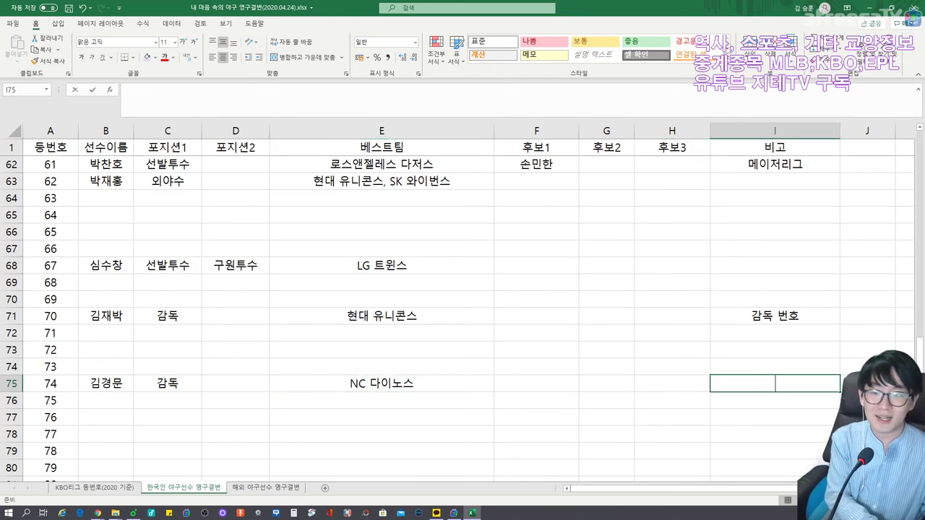
type("감독 번호")
key("Return")
Enter 류중일 as the player and 감독 as 포지션1 for uniform number 75
left_click(383, 401)
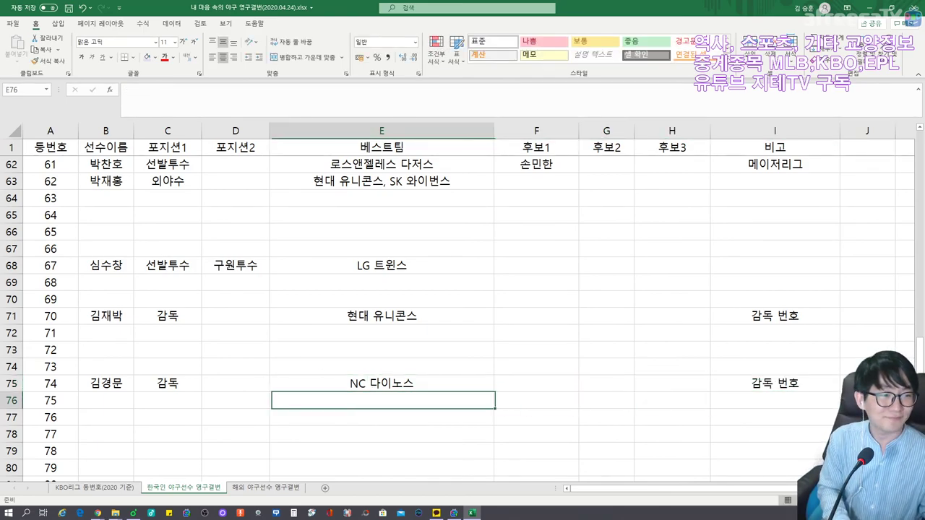
key("Left")
key("Left")
key("Left")
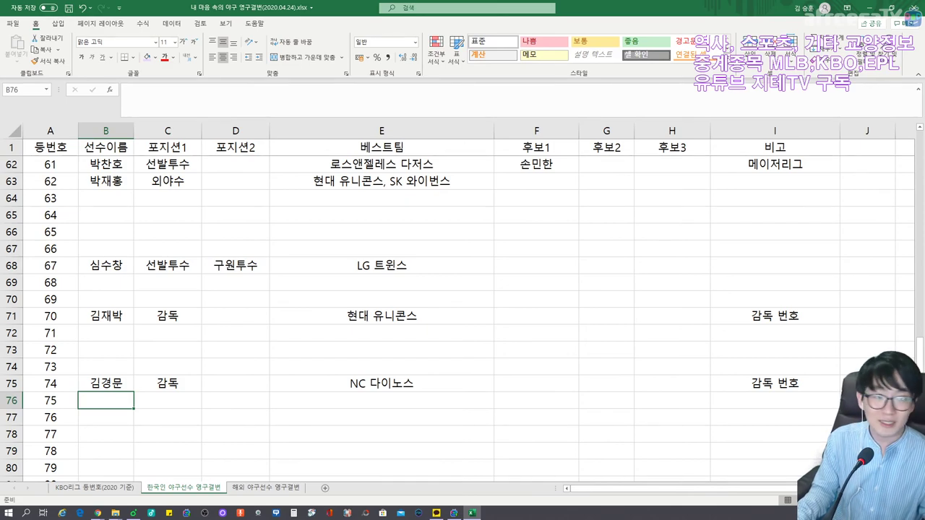
type("류중ㅇ")
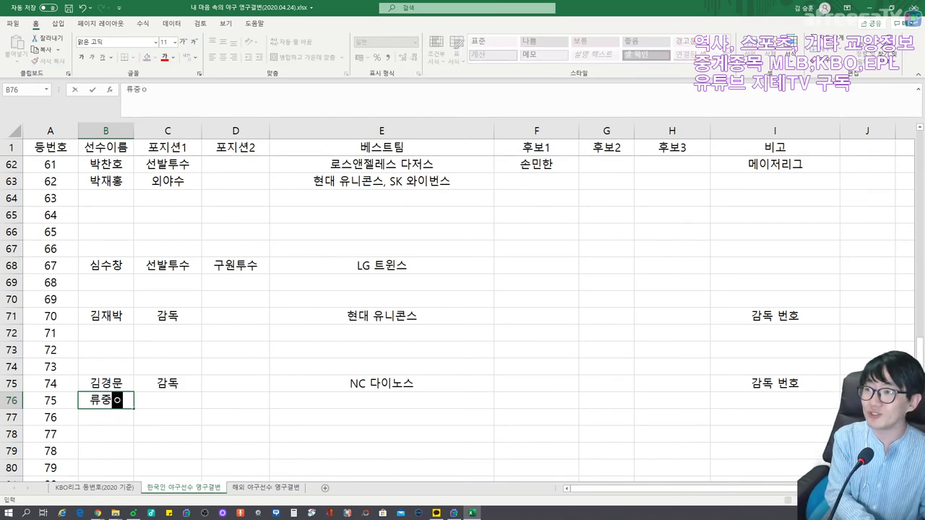
type("ㅣㄹ")
key("Tab")
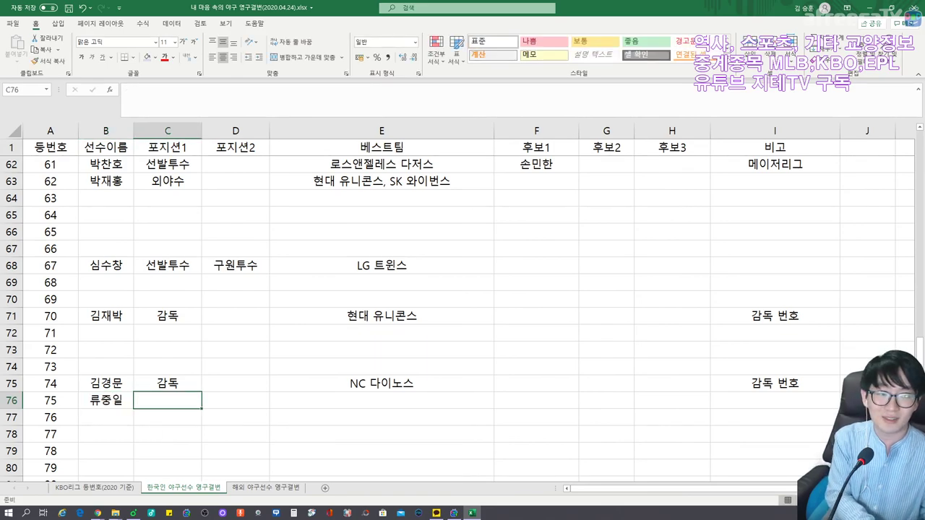
type("감독")
key("Tab")
Set 베스트팀 to 삼성 라이온즈 and 비고 to 감독 번호 for uniform number 75
key("Tab")
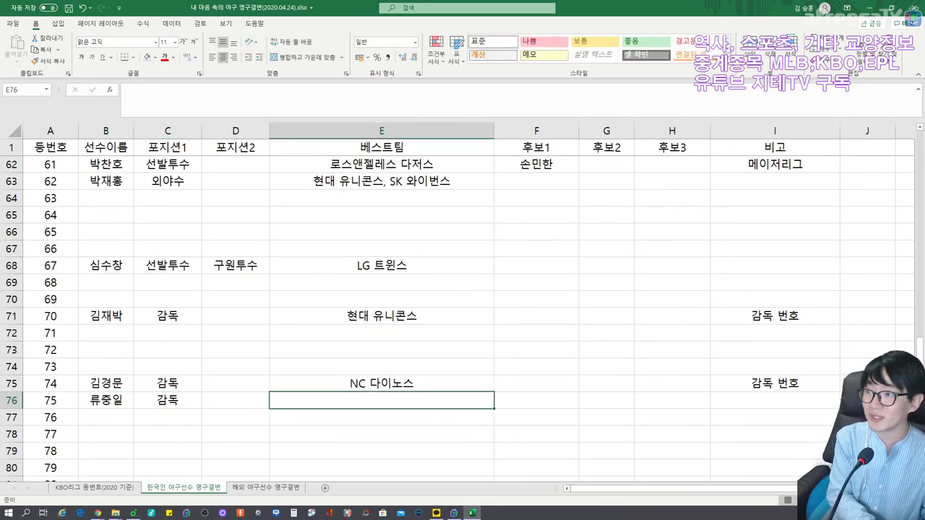
type("삼성 라이온즈")
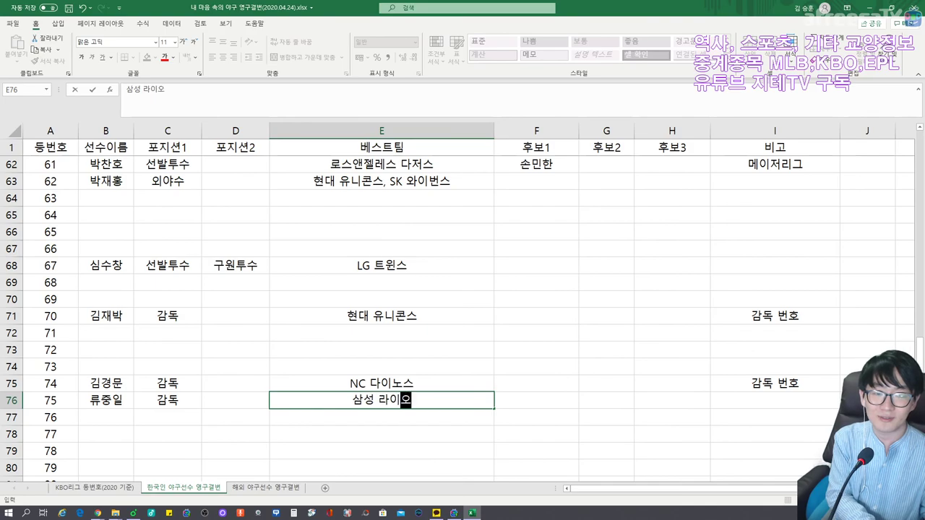
key("Tab")
key("Tab")
key("Tab")
key("Tab")
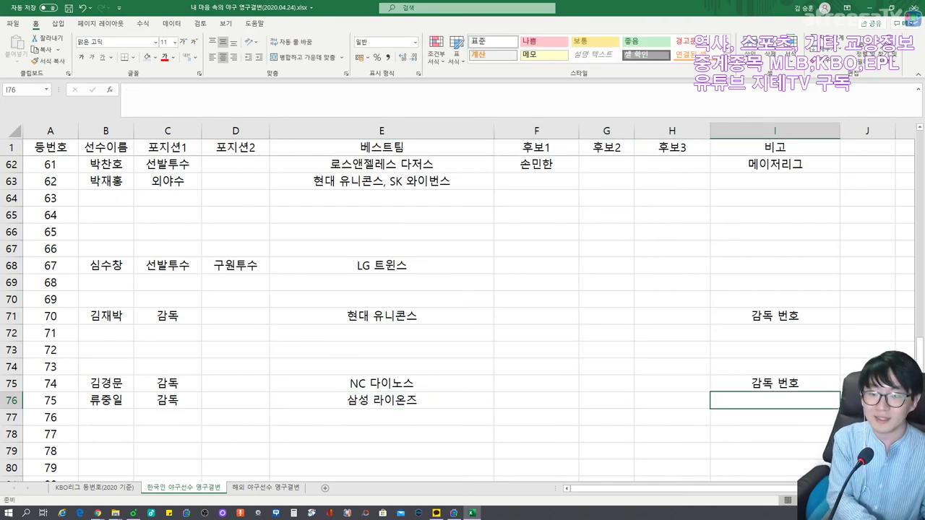
type("감도ㄱ 번호")
key("Down")
Leave uniform numbers 76 to 80 blank and enter 김인식 as the player for number 81
key("Left")
key("Left")
key("Left")
key("Left")
key("Left")
key("Left")
key("Left")
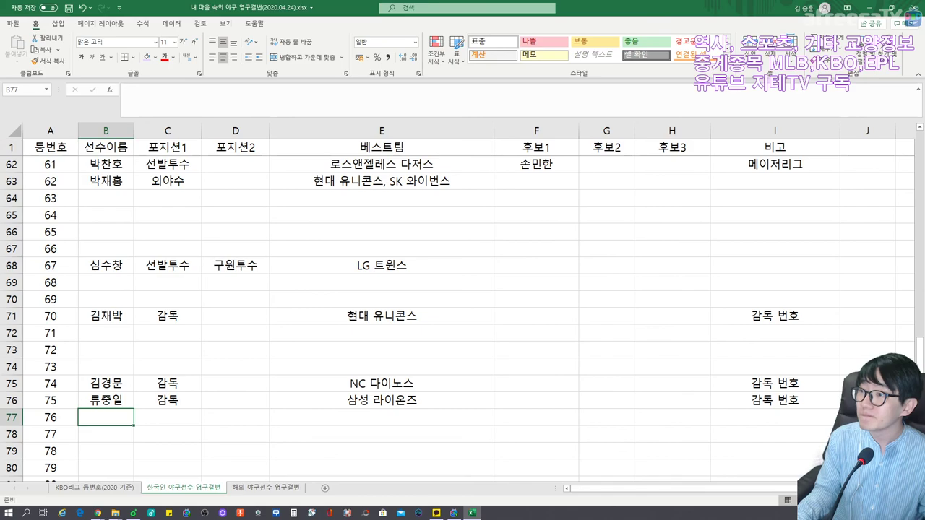
scroll(463, 304, "down", 2)
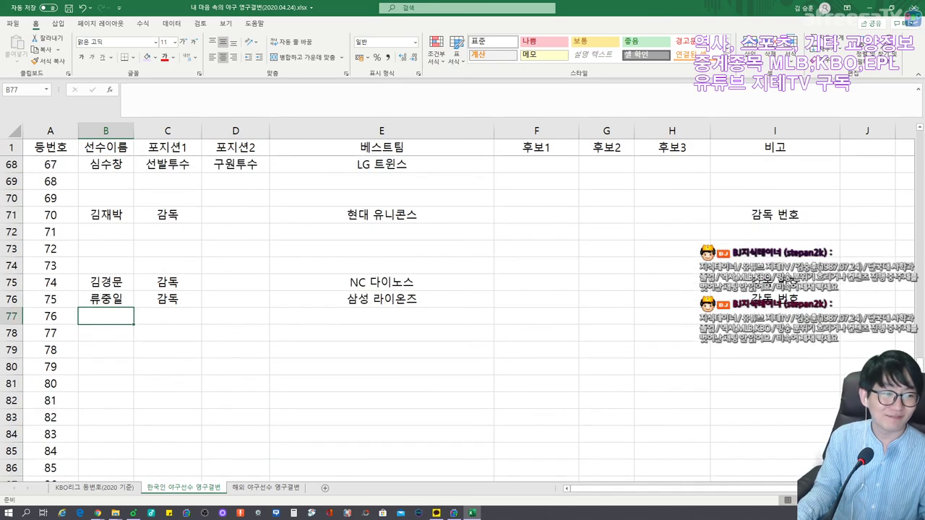
left_click(106, 399)
type("김인식")
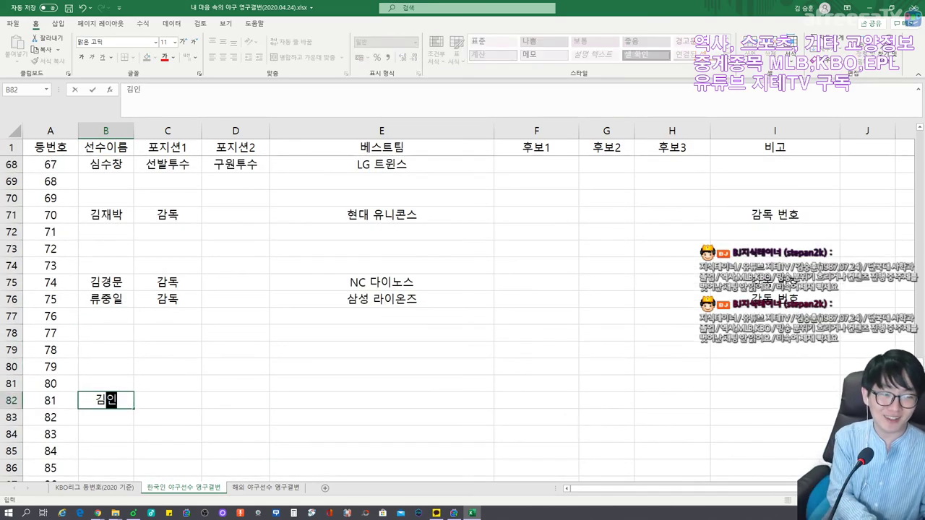
key("Tab")
type("거")
key("BackSpace")
key("BackSpace")
key("BackSpace")
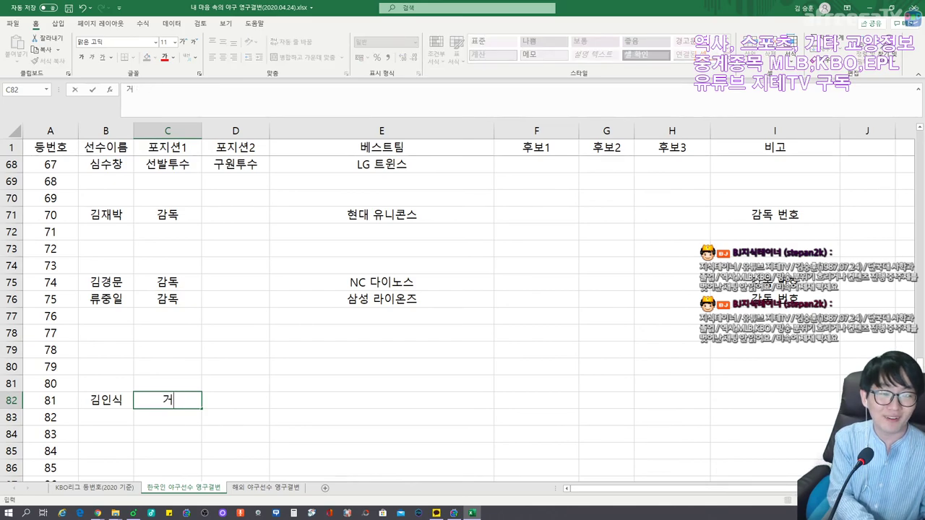
Set 포지션1 to 감독 and 베스트팀 to 한화 이글스 for uniform number 81
type("감독")
key("Tab")
key("Tab")
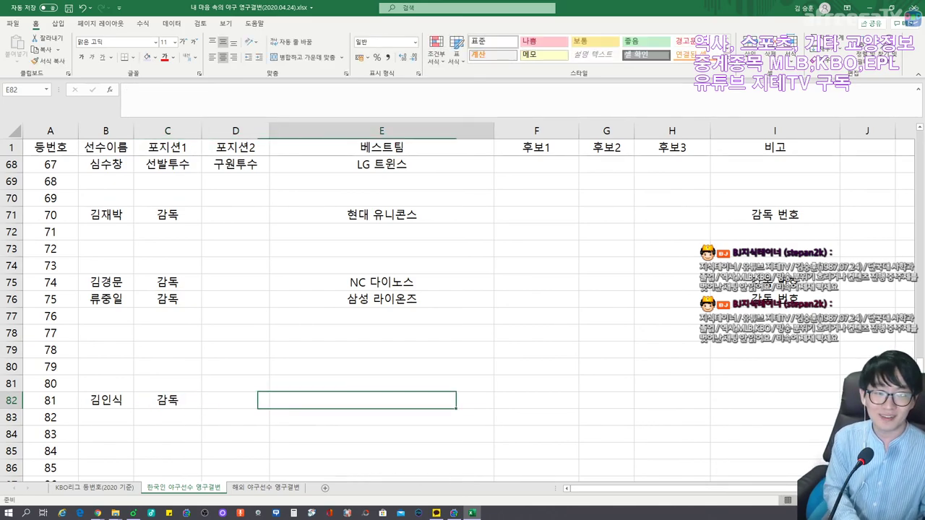
type("한화 이글스")
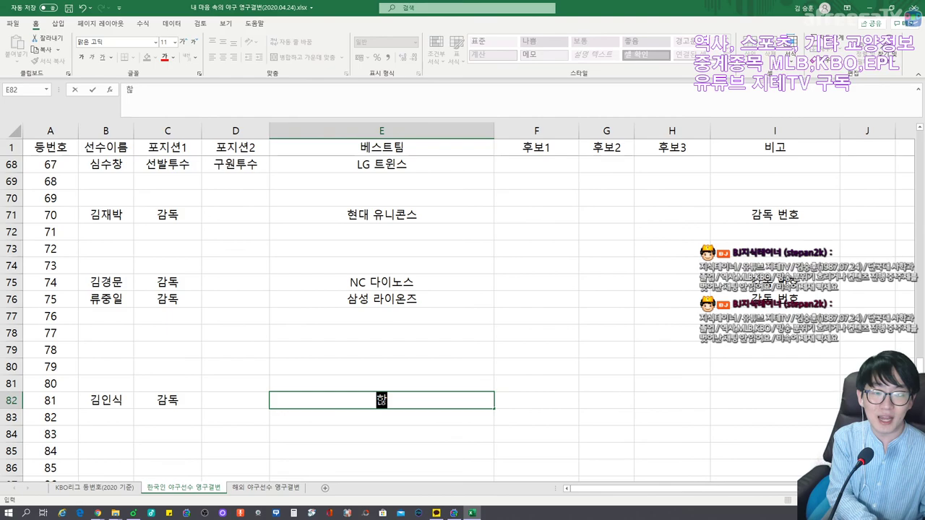
Enter 감독 번호 as the 비고 for uniform number 81
key("Tab")
key("Tab")
key("Tab")
key("Tab")
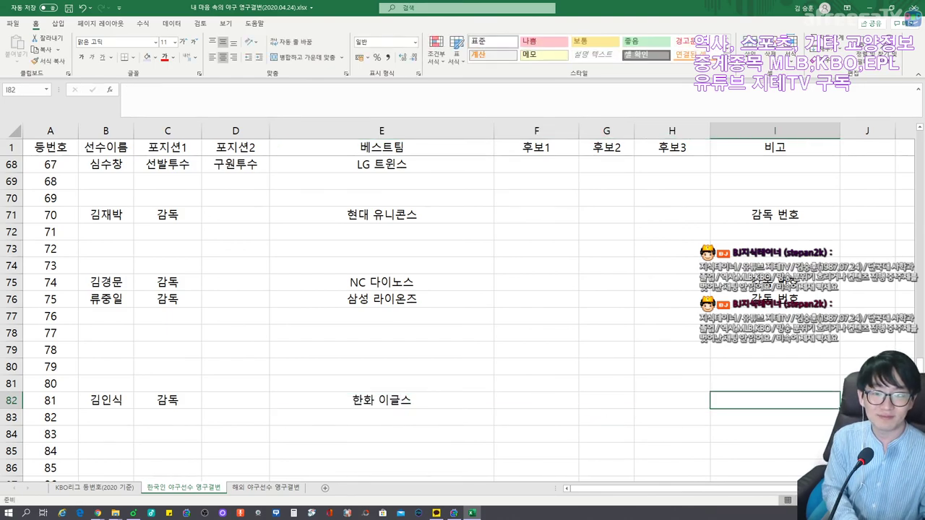
type("감독 번호")
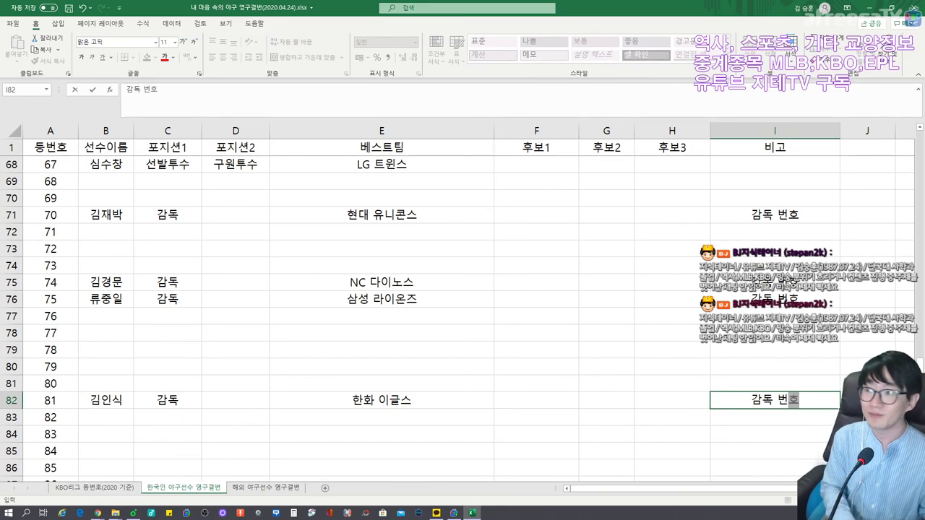
Change 베스트팀 for uniform number 81 to 베어스, 한화 이글스
double_click(381, 399)
key("BackSpace")
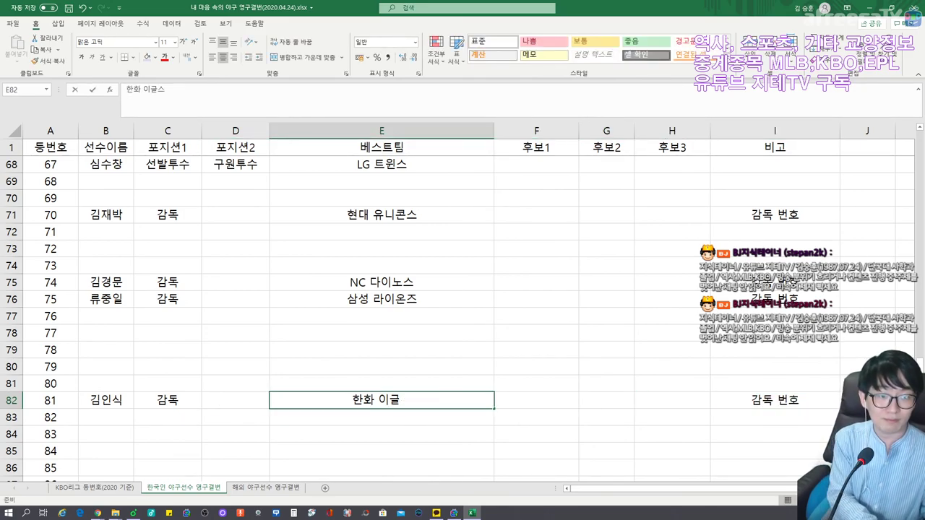
type("베어스, 한화 이글스")
Change 베스트팀 for uniform number 74 to 베어스, NC 다이노스, 국가대표
key("Up")
key("Up")
key("Up")
key("Up")
key("Up")
key("Up")
key("Up")
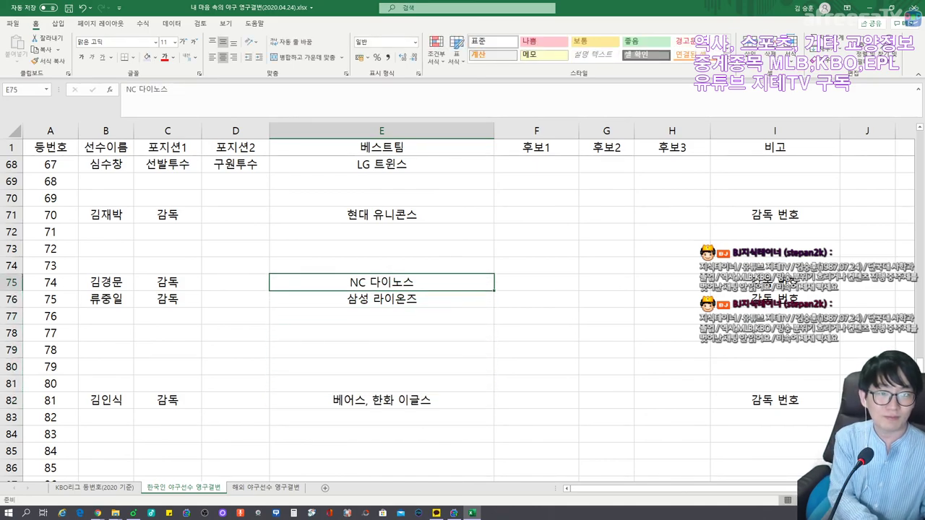
type("베어스, NC 다이노스, 국가대표")
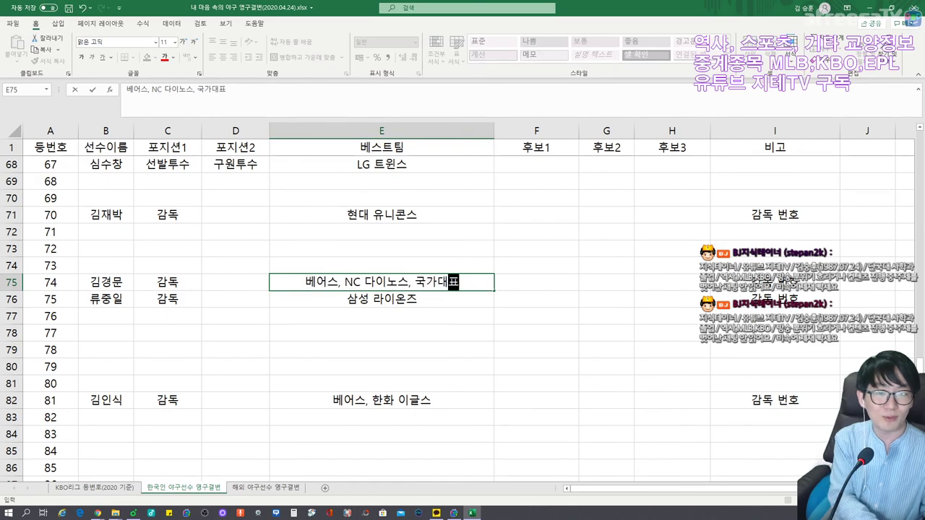
key("Return")
key("Down")
key("Down")
key("Down")
key("Down")
key("Down")
key("Down")
key("Down")
key("Left")
key("Left")
key("Left")
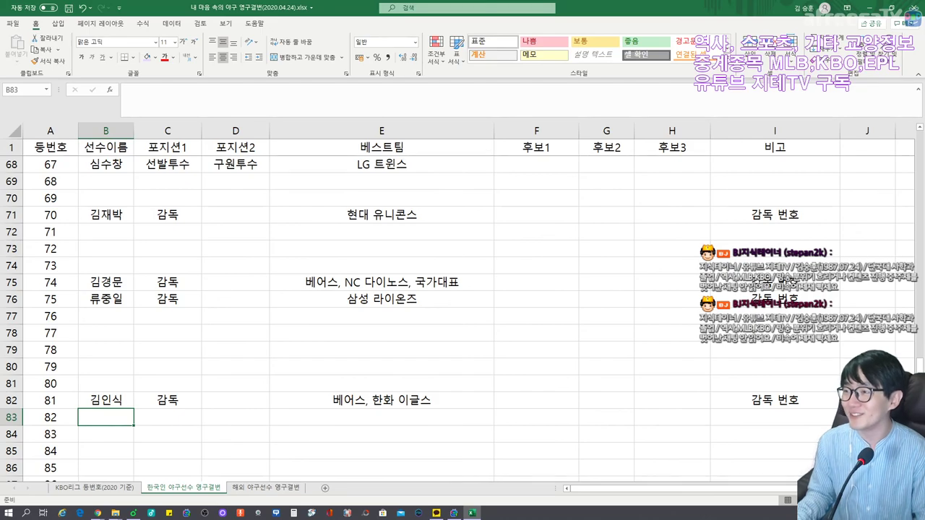
Append 로스앤젤레스 다저스 after 한화 이글스 in 베스트팀 for uniform number 99, separated by a comma
scroll(463, 311, "down", 3)
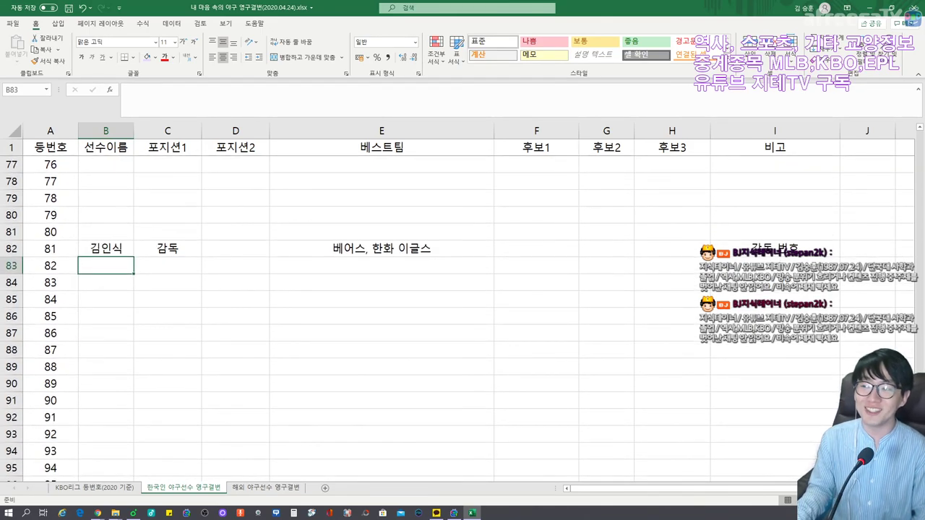
scroll(463, 311, "down", 3)
left_click(106, 399)
left_click(236, 400)
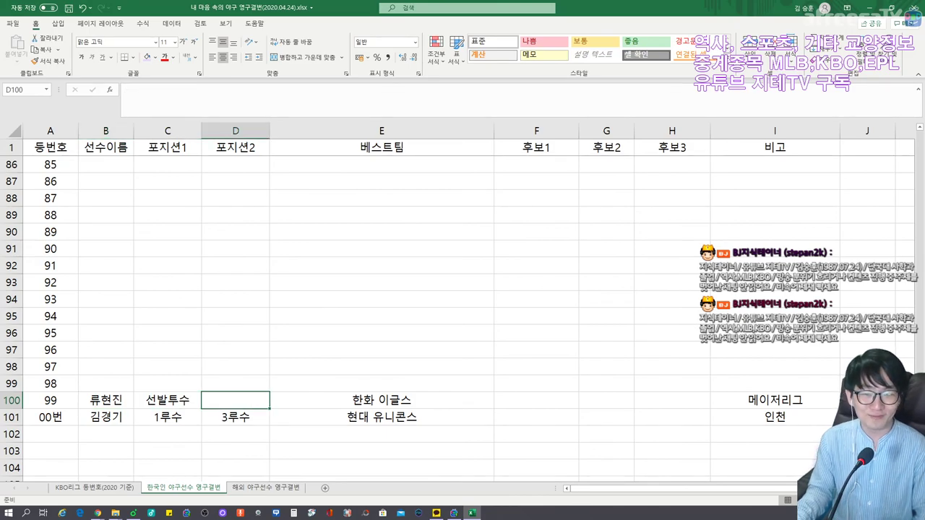
left_click(606, 399)
left_click(536, 400)
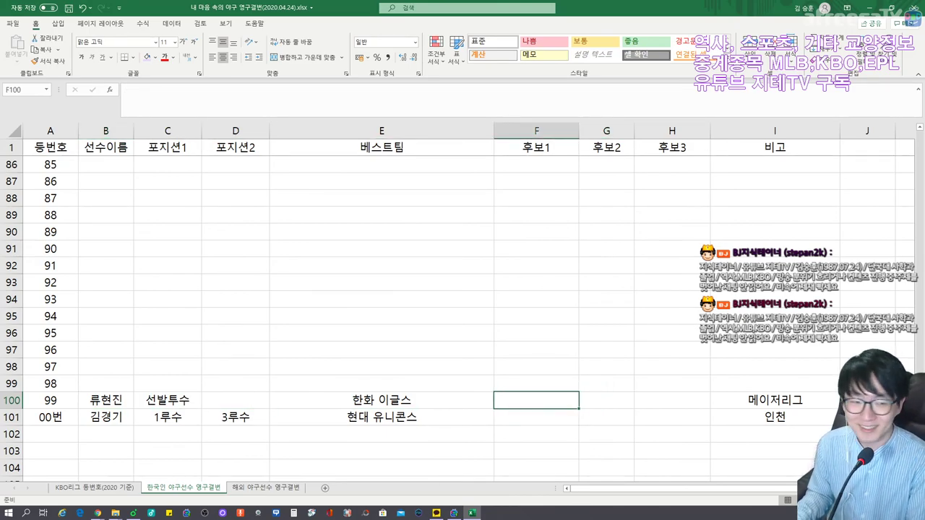
left_click(381, 399)
key("F2")
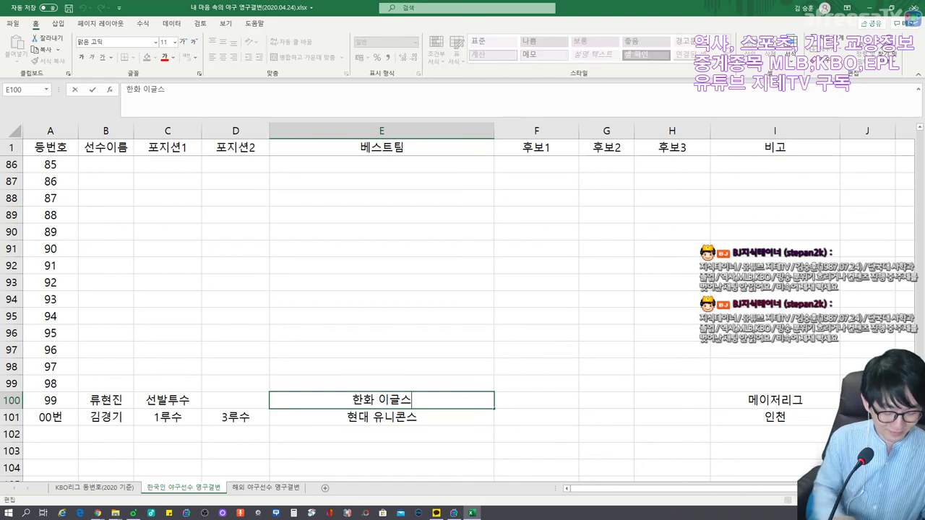
type(", 로스앤젤레스 다저스")
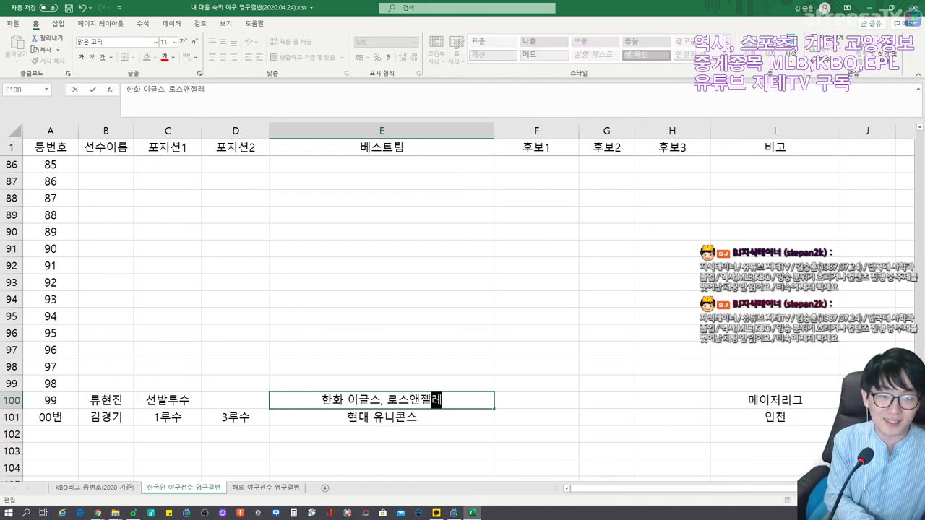
key("Return")
left_click(382, 399)
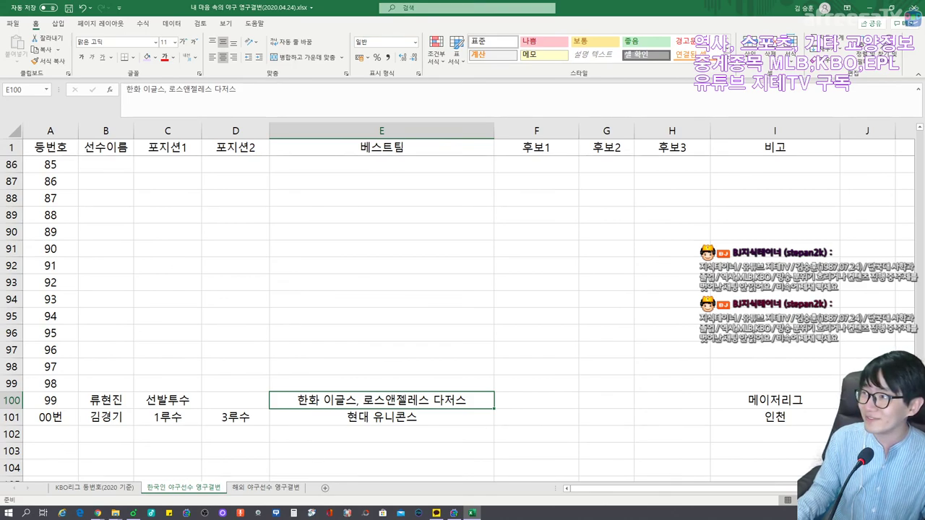
key("alt+Tab")
scroll(496, 326, "up", 12)
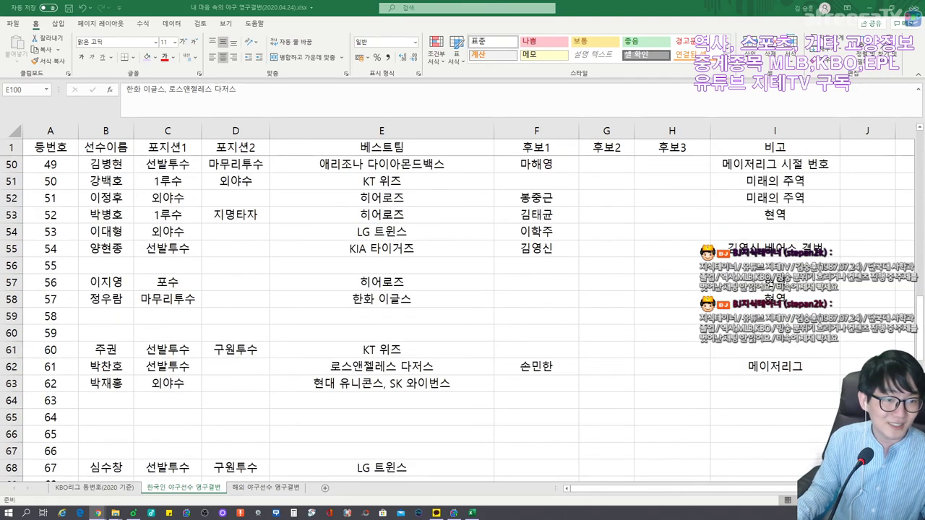
left_click(403, 371)
scroll(402, 371, "down", 13)
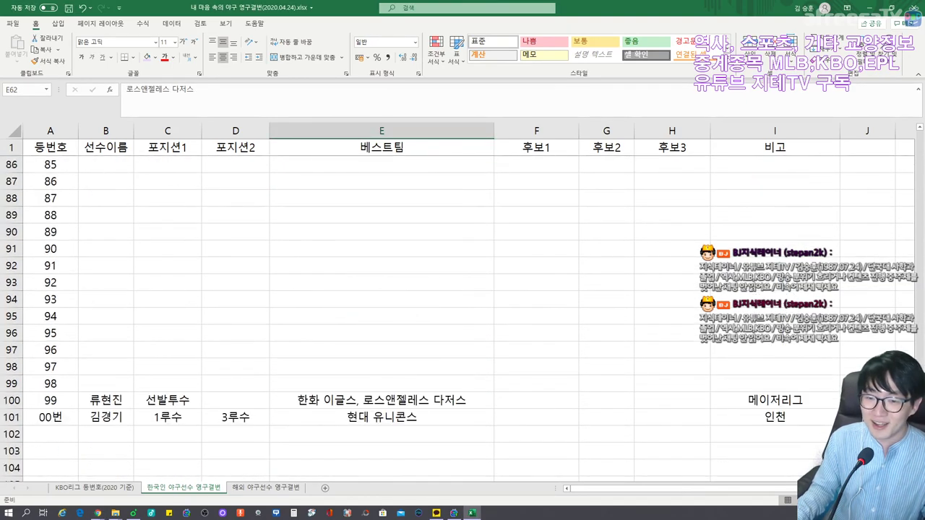
scroll(402, 372, "up", 2)
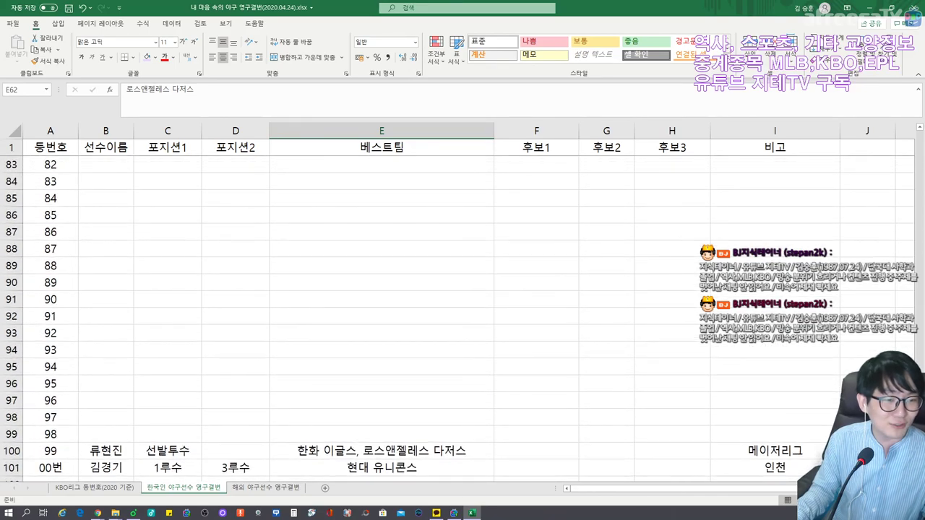